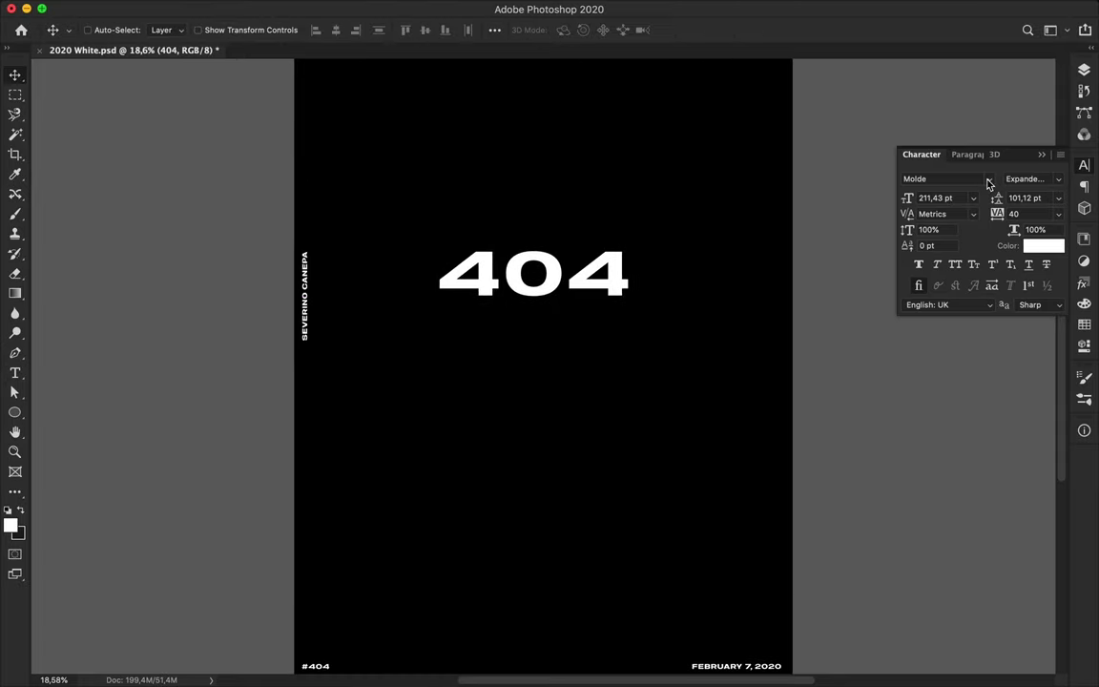
- Try Versus, Caecilia LT Std Heavy and Canter Light on the 404 copies
{"action": "left_click", "coordinate": [988, 181]}
{"action": "left_click", "coordinate": [918, 305]}
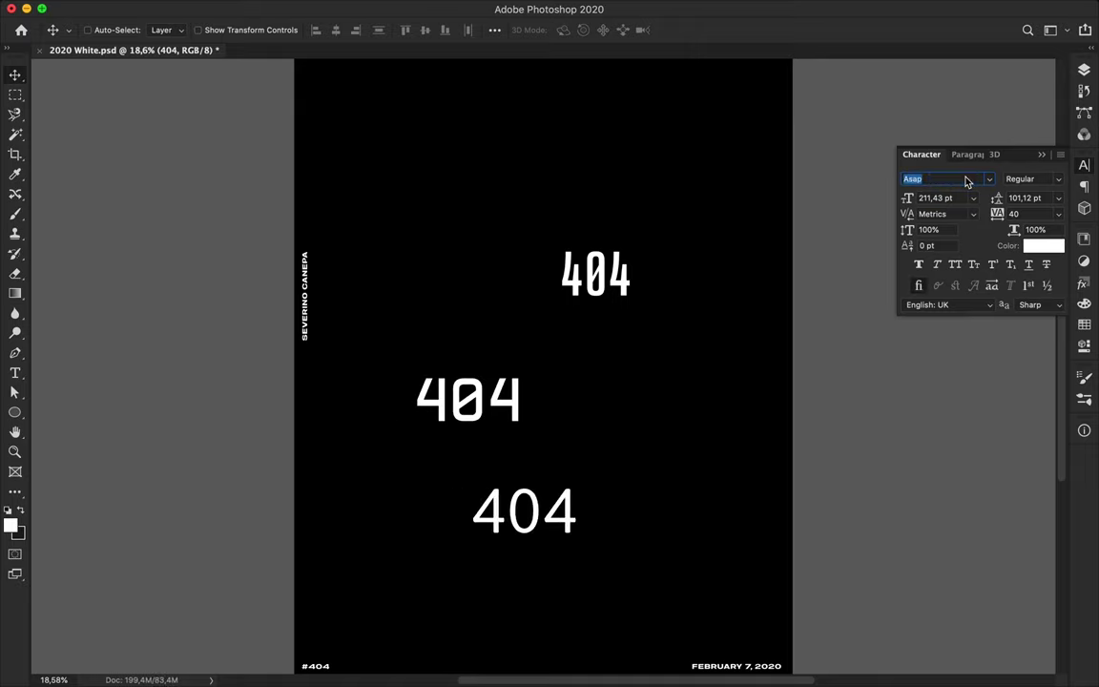
{"action": "key", "text": "Down"}
{"action": "key", "text": "Down"}
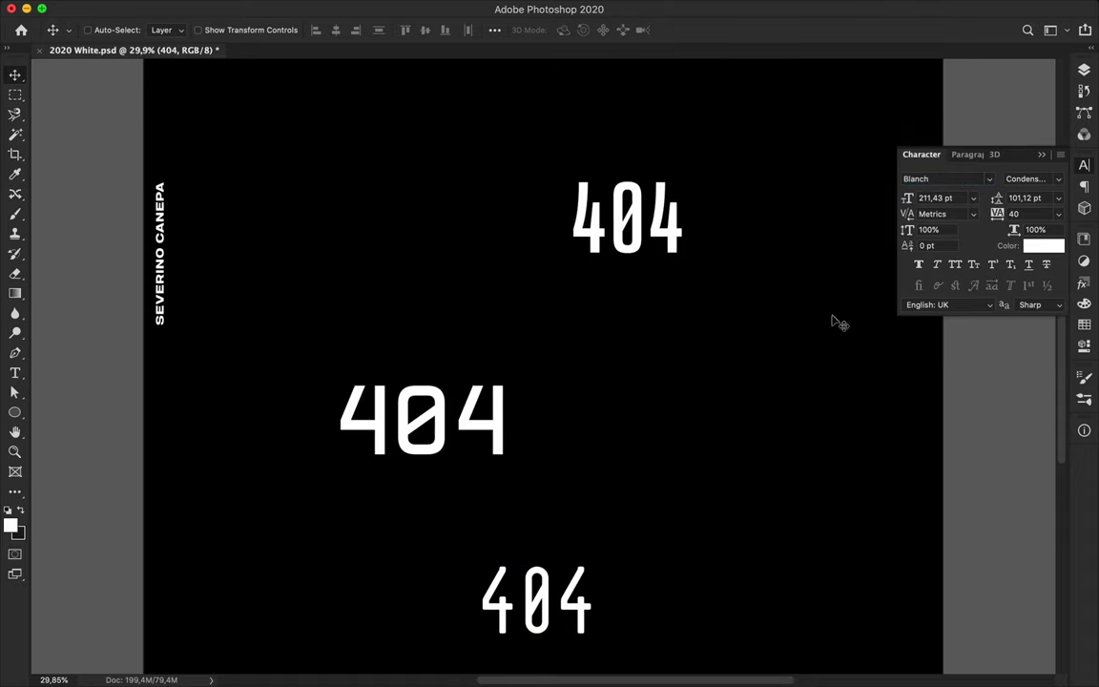
{"action": "key", "text": "Down"}
{"action": "key", "text": "Down"}
{"action": "key", "text": "Down"}
{"action": "key", "text": "Down"}
{"action": "key", "text": "Down"}
{"action": "key", "text": "Down"}
{"action": "key", "text": "Down"}
{"action": "key", "text": "Down"}
{"action": "key", "text": "Down"}
{"action": "key", "text": "Down"}
{"action": "key", "text": "Down"}
{"action": "key", "text": "Down"}
{"action": "key", "text": "Down"}
{"action": "left_click", "coordinate": [1017, 180]}
{"action": "key", "text": "Down"}
{"action": "key", "text": "Down"}
{"action": "key", "text": "Down"}
{"action": "key", "text": "Down"}
{"action": "left_click", "coordinate": [977, 179]}
{"action": "key", "text": "Down"}
{"action": "key", "text": "Down"}
{"action": "key", "text": "Down"}
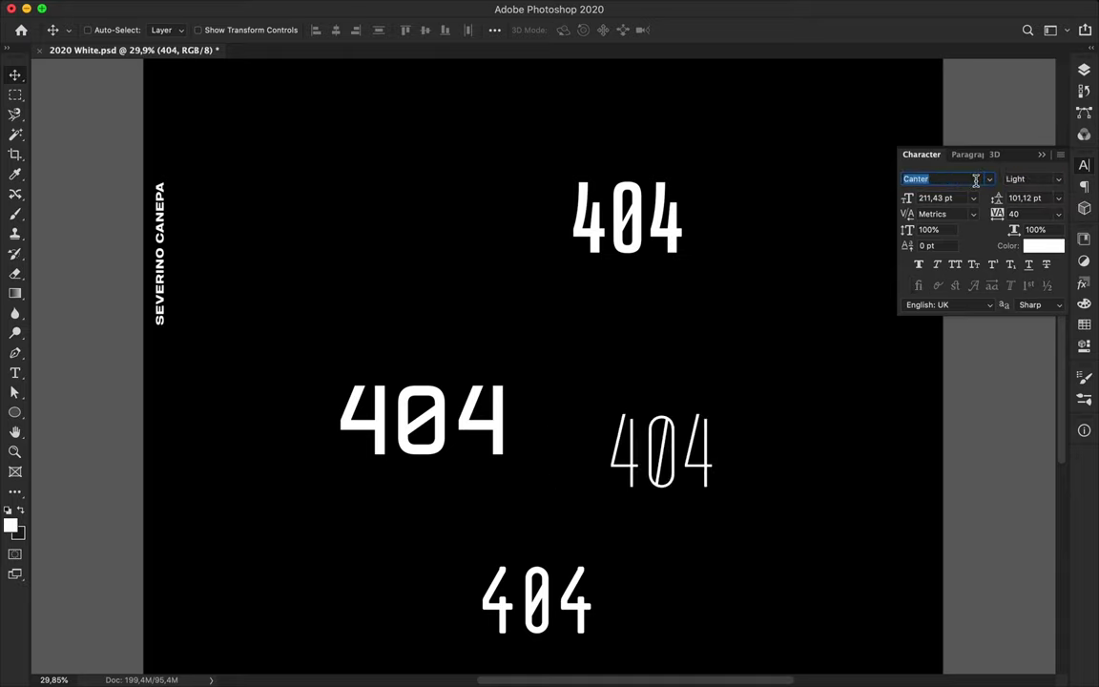
{"action": "key", "text": "Down"}
{"action": "key", "text": "Down"}
{"action": "key", "text": "Down"}
{"action": "key", "text": "Down"}
- Compare Rockwell, Prestige Elite Std and Odisseia, keeping Anonymous Pro on the 404
{"action": "left_click", "coordinate": [989, 179]}
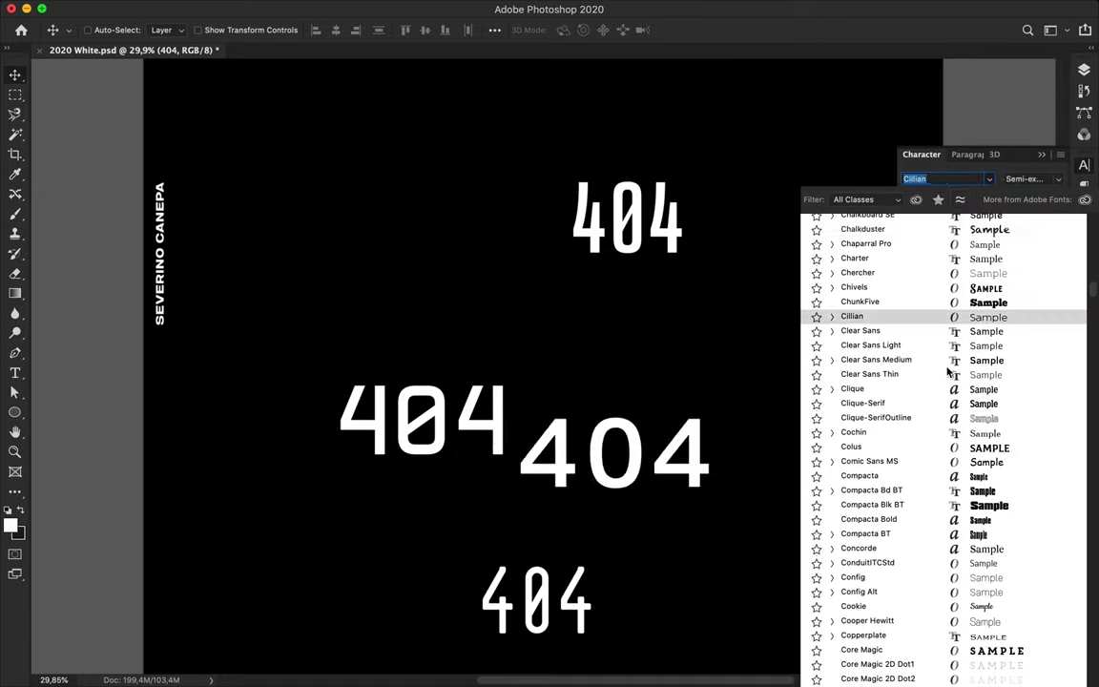
{"action": "left_click", "coordinate": [960, 200]}
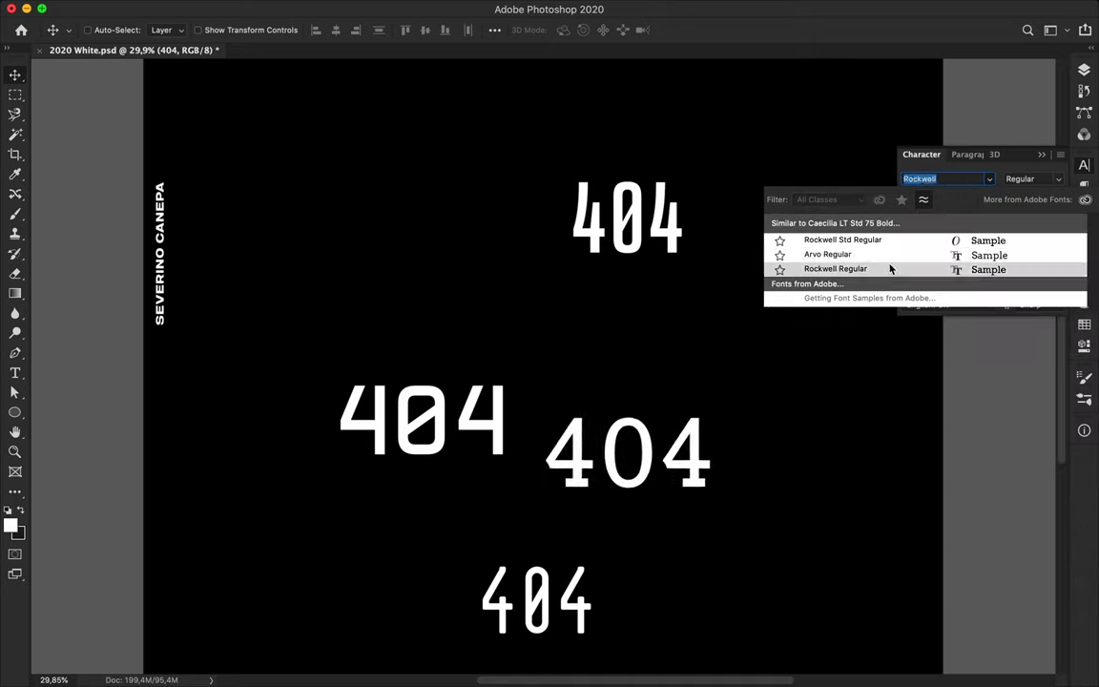
{"action": "left_click", "coordinate": [881, 199]}
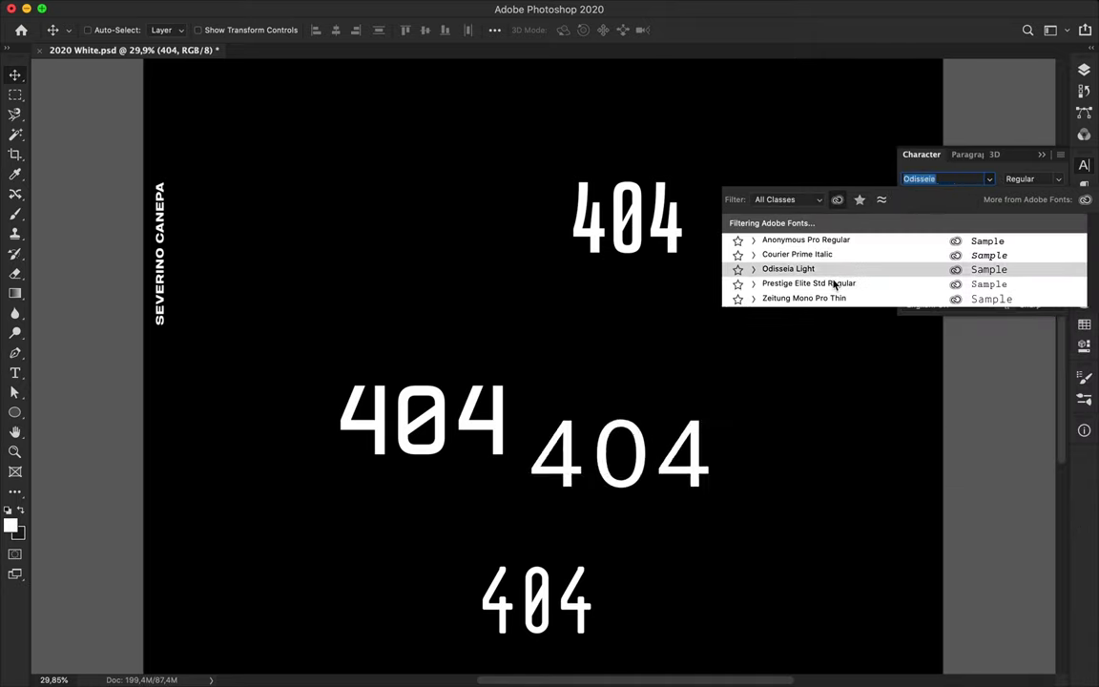
{"action": "left_click", "coordinate": [836, 284]}
{"action": "left_click", "coordinate": [989, 178]}
{"action": "left_click", "coordinate": [910, 240]}
{"action": "left_click", "coordinate": [989, 179]}
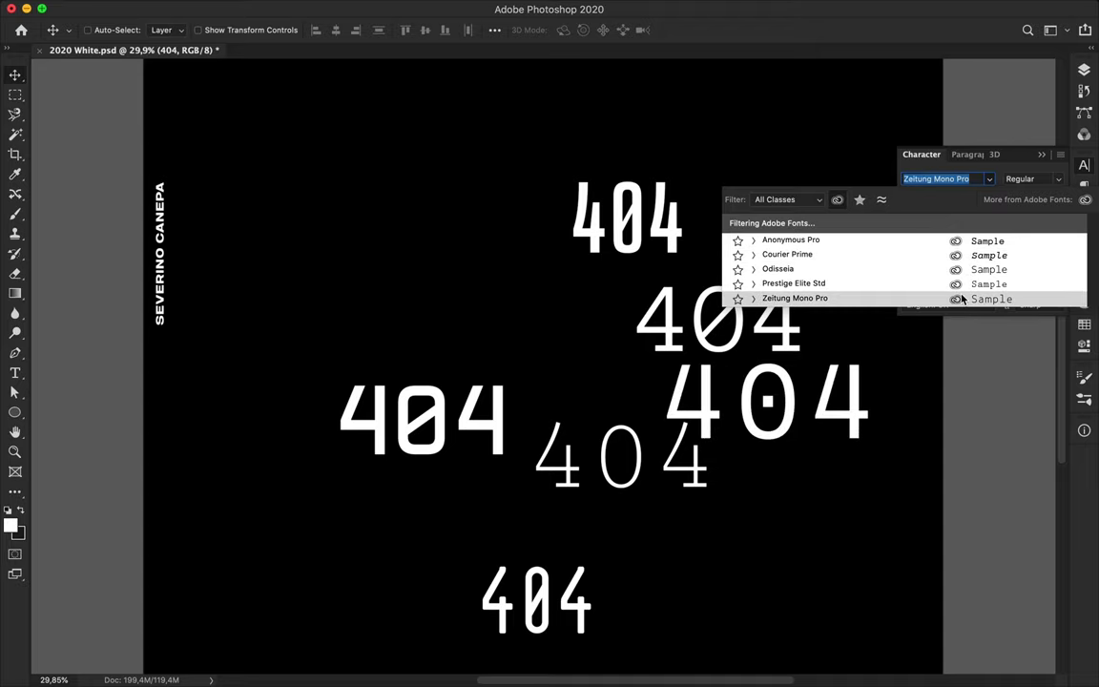
{"action": "left_click", "coordinate": [820, 441]}
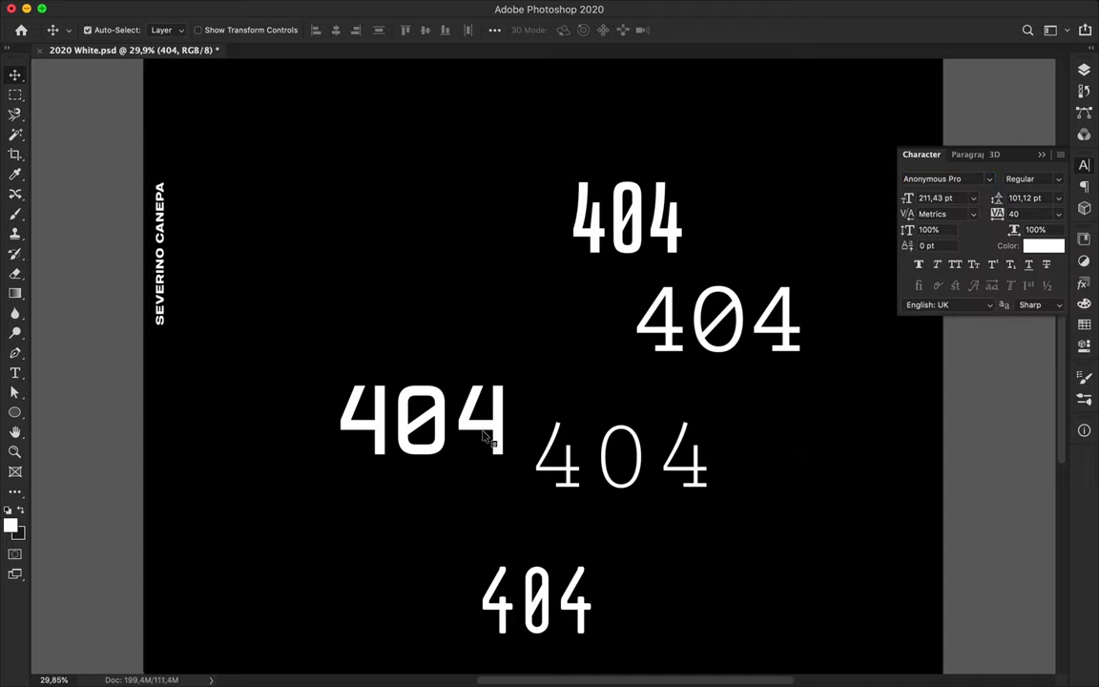
- Delete the extra 404 candidate, leaving the Anonymous Pro Bold version
{"action": "key", "text": "BackSpace"}
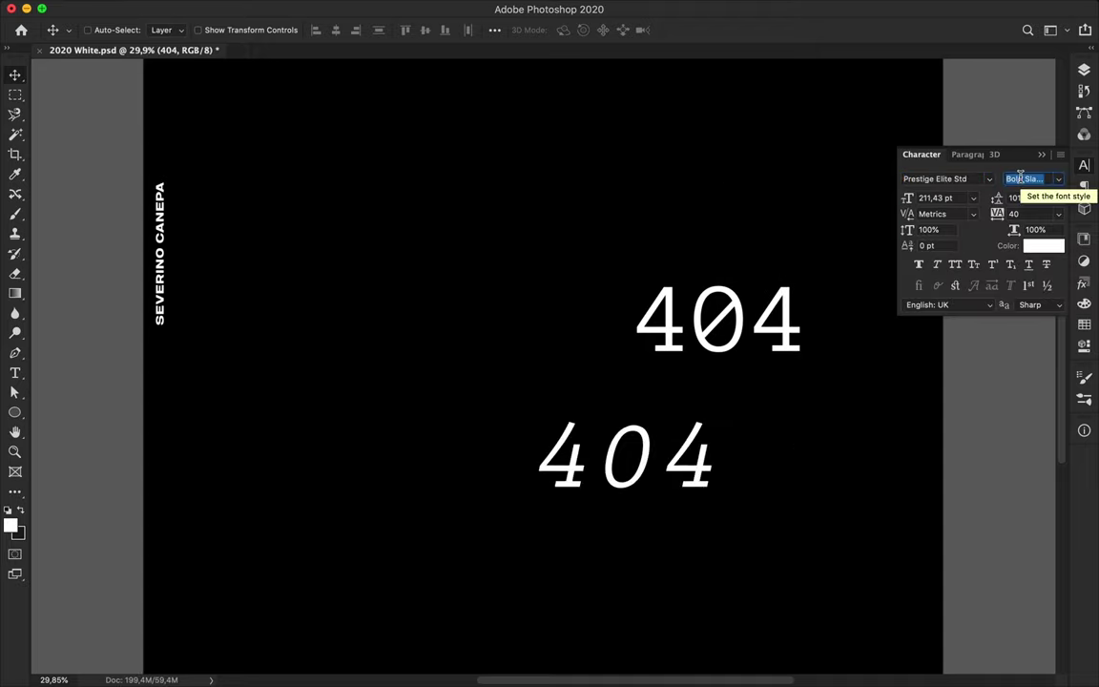
{"action": "left_click", "coordinate": [989, 179]}
{"action": "left_click", "coordinate": [948, 172]}
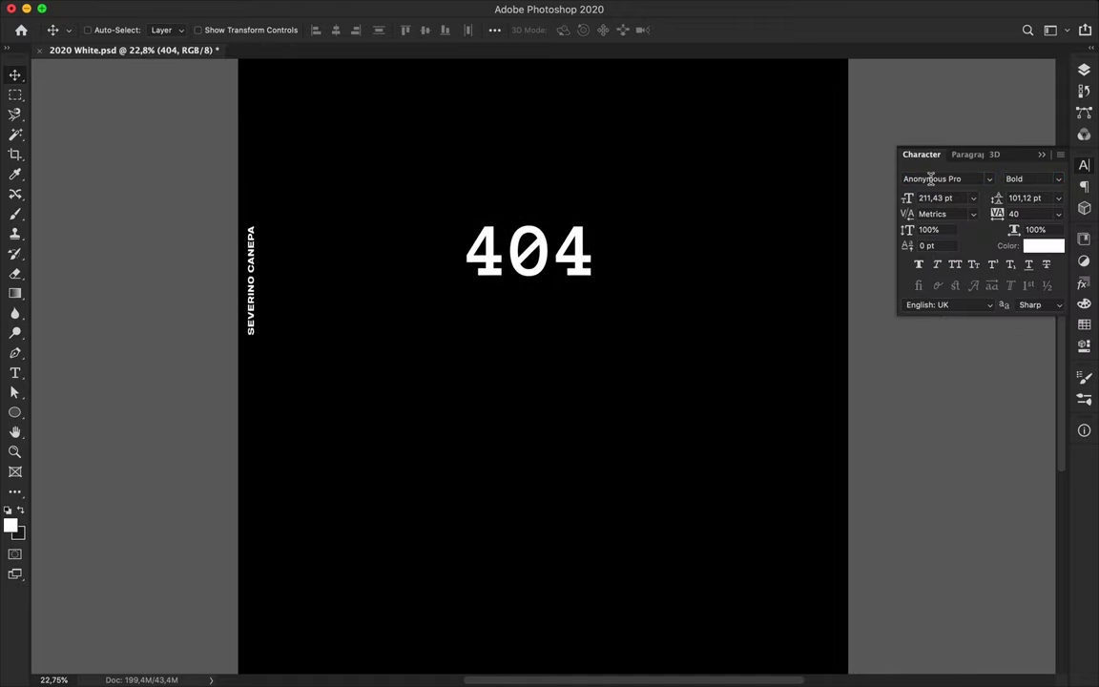
- Enlarge the 404 to about double size, push it past the left edge, and set letter spacing to 0
{"action": "key", "text": "cmd+0"}
{"action": "key", "text": "Return"}
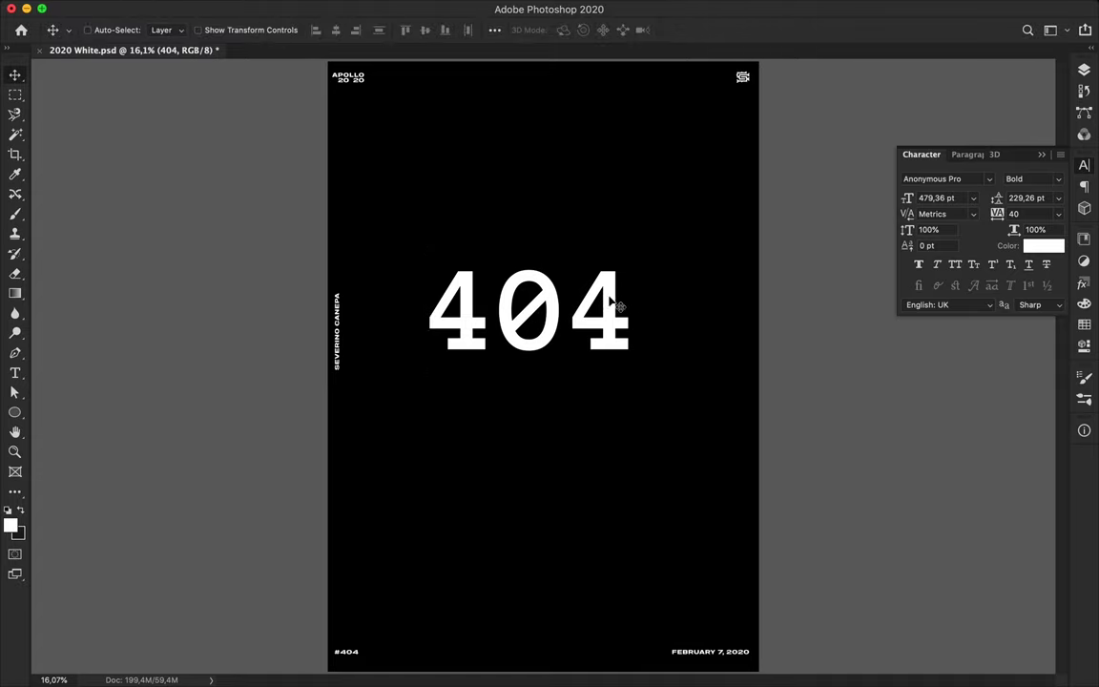
{"action": "key", "text": "ctrl+t"}
{"action": "left_click_drag", "start_coordinate": [630, 353], "coordinate": [859, 458]}
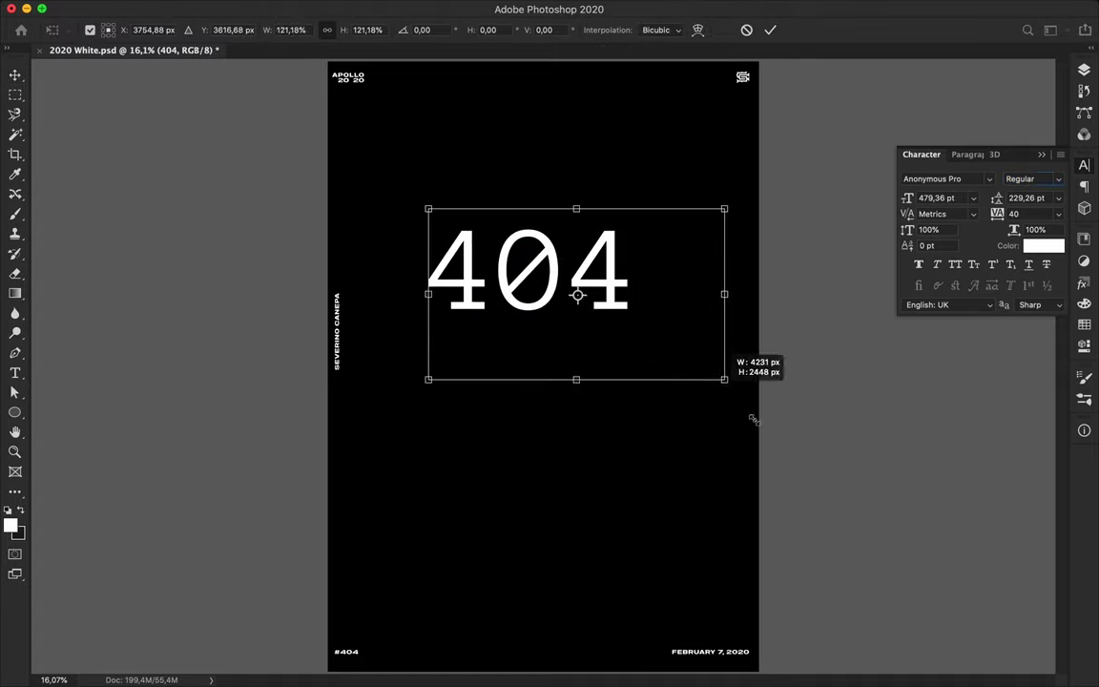
{"action": "key", "text": "Return"}
{"action": "left_click_drag", "start_coordinate": [680, 435], "coordinate": [398, 213]}
{"action": "left_click", "coordinate": [1022, 214]}
{"action": "type", "text": "0"}
- Place a 404 copy at the lower right, shrunk to about 69%
{"action": "key", "text": "Return"}
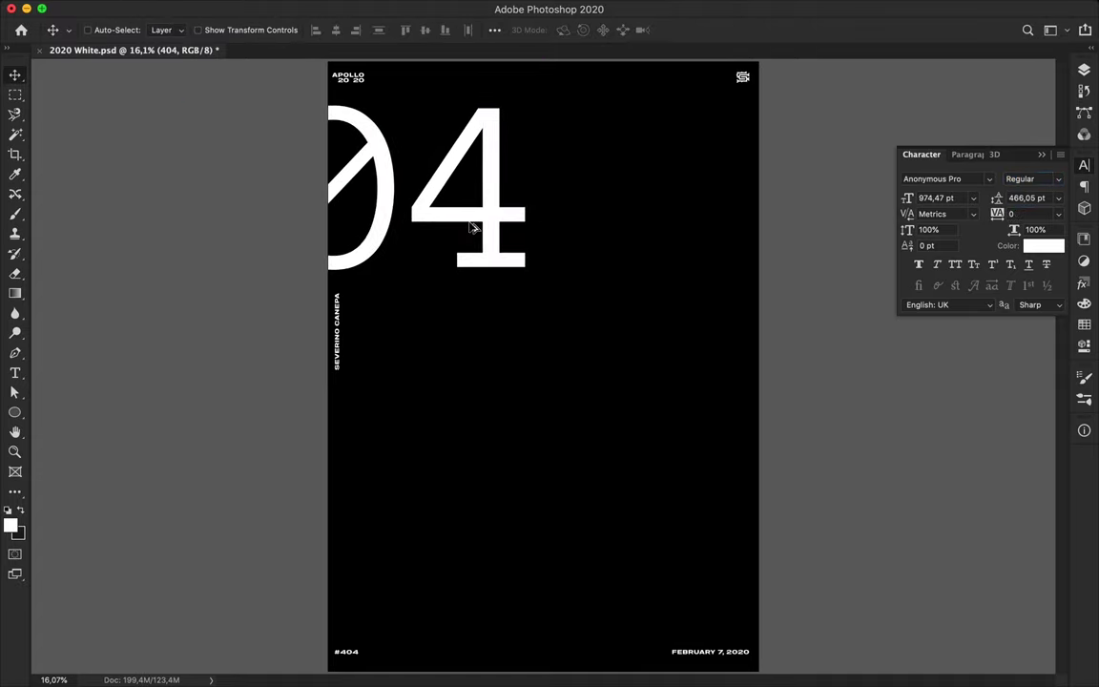
{"action": "left_click_drag", "start_coordinate": [471, 225], "coordinate": [906, 452], "text": "alt"}
{"action": "key", "text": "ctrl+t"}
{"action": "left_click_drag", "start_coordinate": [771, 289], "coordinate": [771, 366]}
{"action": "left_click_drag", "start_coordinate": [751, 417], "coordinate": [742, 419]}
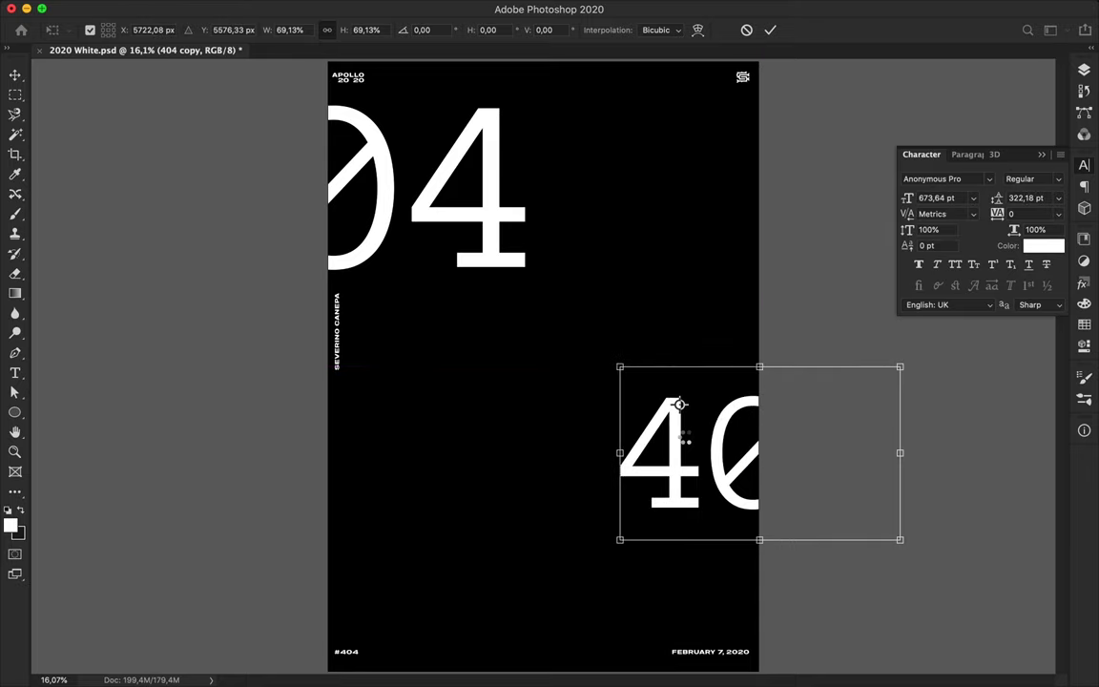
{"action": "key", "text": "Return"}
{"action": "left_click", "coordinate": [506, 405]}
- Add an 'Error' text block scaled down to 39%
{"action": "type", "text": "Error"}
{"action": "left_click_drag", "start_coordinate": [572, 381], "coordinate": [496, 372]}
{"action": "key", "text": "ctrl+t"}
{"action": "mouse_move", "coordinate": [496, 286]}
{"action": "left_mouse_down"}
{"action": "mouse_move", "coordinate": [526, 319]}
{"action": "mouse_move", "coordinate": [530, 446]}
{"action": "mouse_move", "coordinate": [577, 503]}
{"action": "mouse_move", "coordinate": [418, 551]}
{"action": "mouse_move", "coordinate": [439, 649]}
{"action": "left_mouse_up"}
{"action": "key", "text": "Return"}
- Add 'Page not FOUNd' text and enlarge Found to double size at the bottom
{"action": "double_click", "coordinate": [515, 447]}
{"action": "type", "text": "PagenotFOUN"}
{"action": "type", "text": "d"}
{"action": "key", "text": "ctrl+Return"}
{"action": "key", "text": "ctrl+t"}
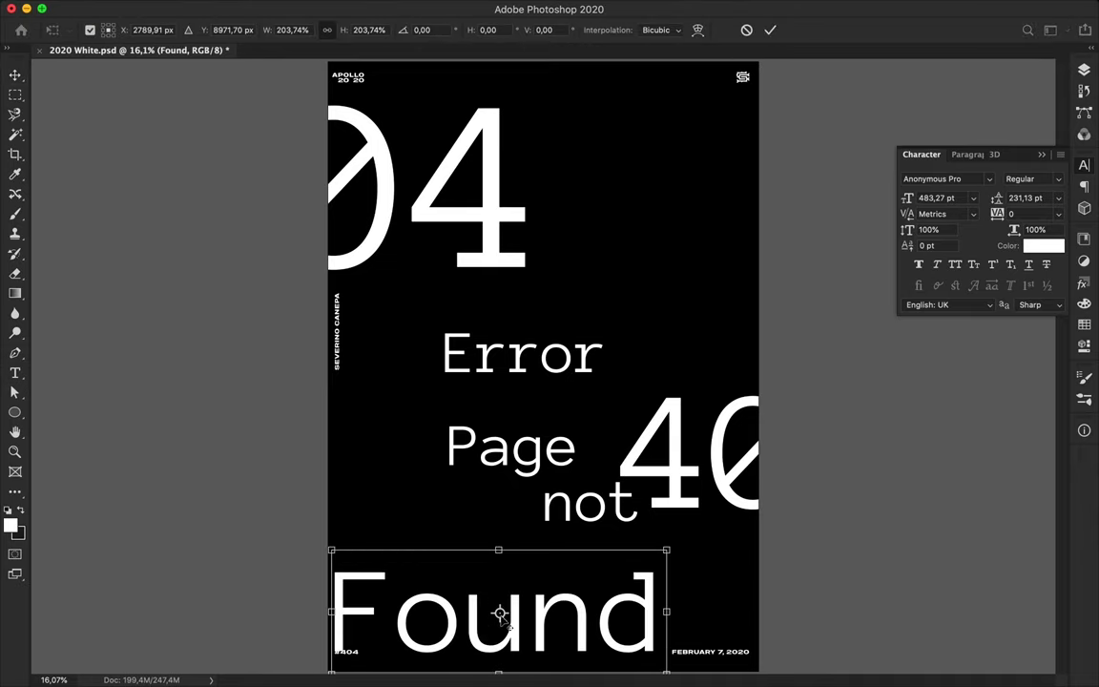
{"action": "left_click_drag", "start_coordinate": [497, 613], "coordinate": [638, 641]}
{"action": "key", "text": "Return"}
- Set Found to Bold, then pick the date line with the Move tool
{"action": "double_click", "coordinate": [637, 641]}
{"action": "left_click", "coordinate": [1056, 178]}
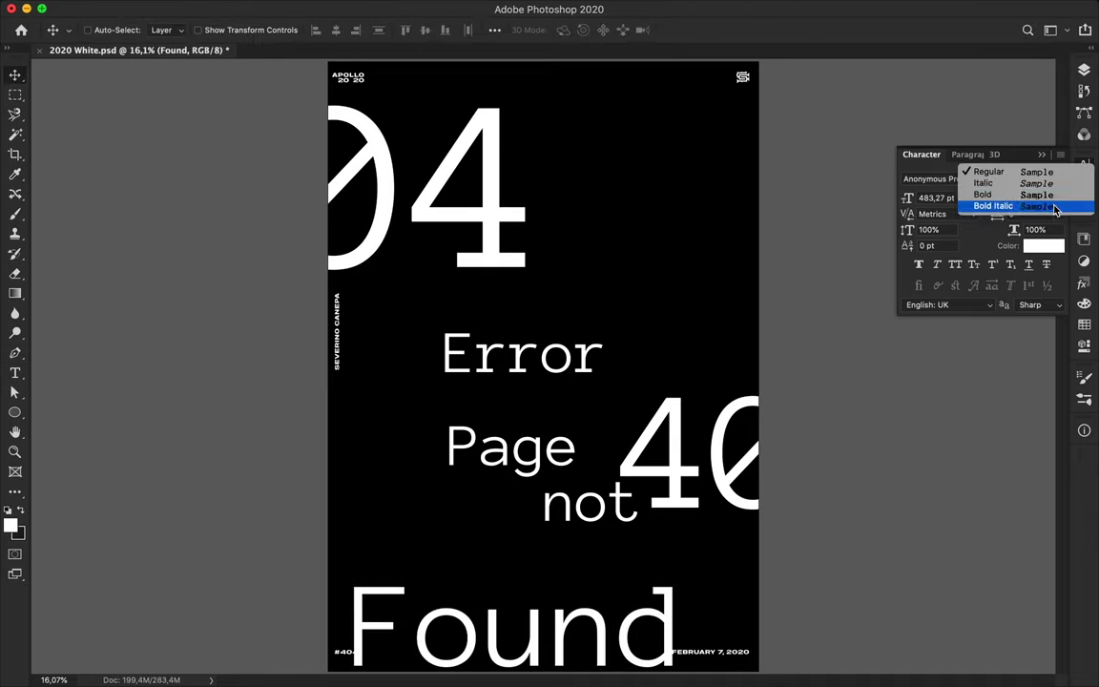
{"action": "left_click", "coordinate": [973, 194]}
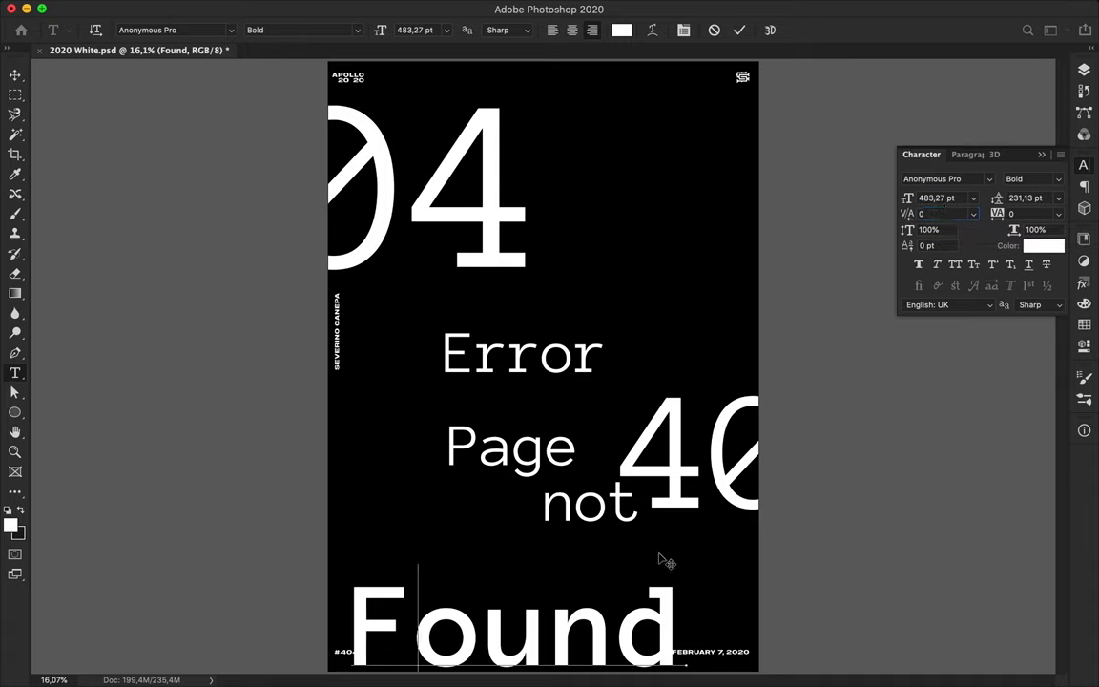
{"action": "key", "text": "Escape"}
{"action": "key", "text": "v"}
{"action": "left_click", "coordinate": [733, 660], "text": "ctrl"}
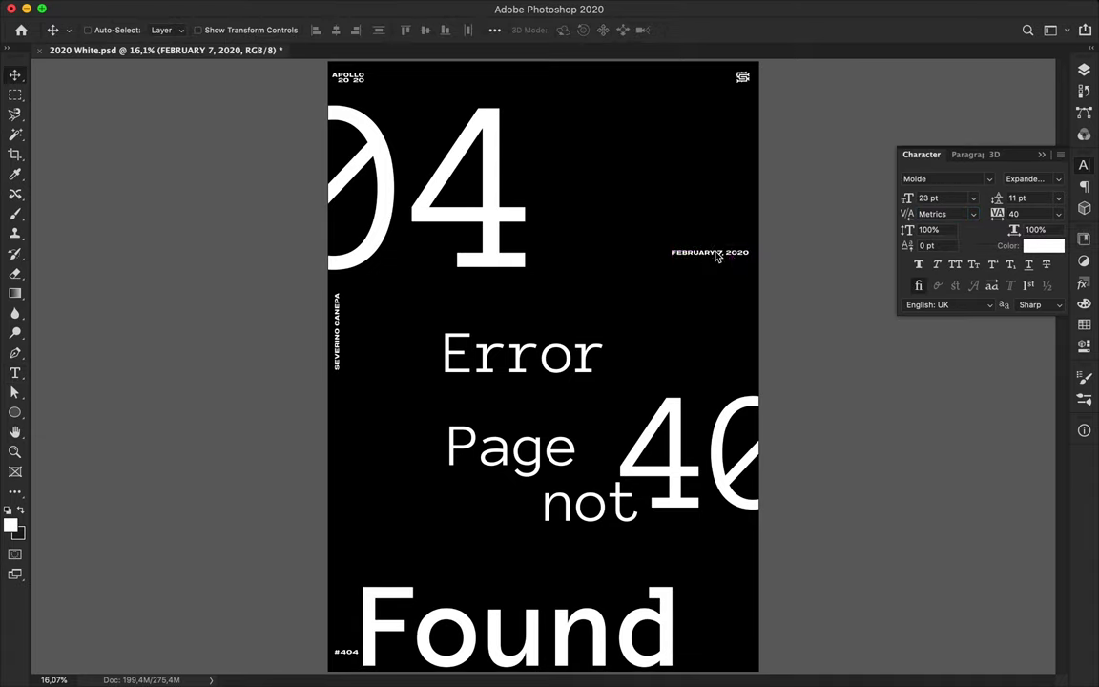
- Add guides, shift the top 404 left, and scale the 404 copy to about 91%
{"action": "left_click", "coordinate": [425, 8]}
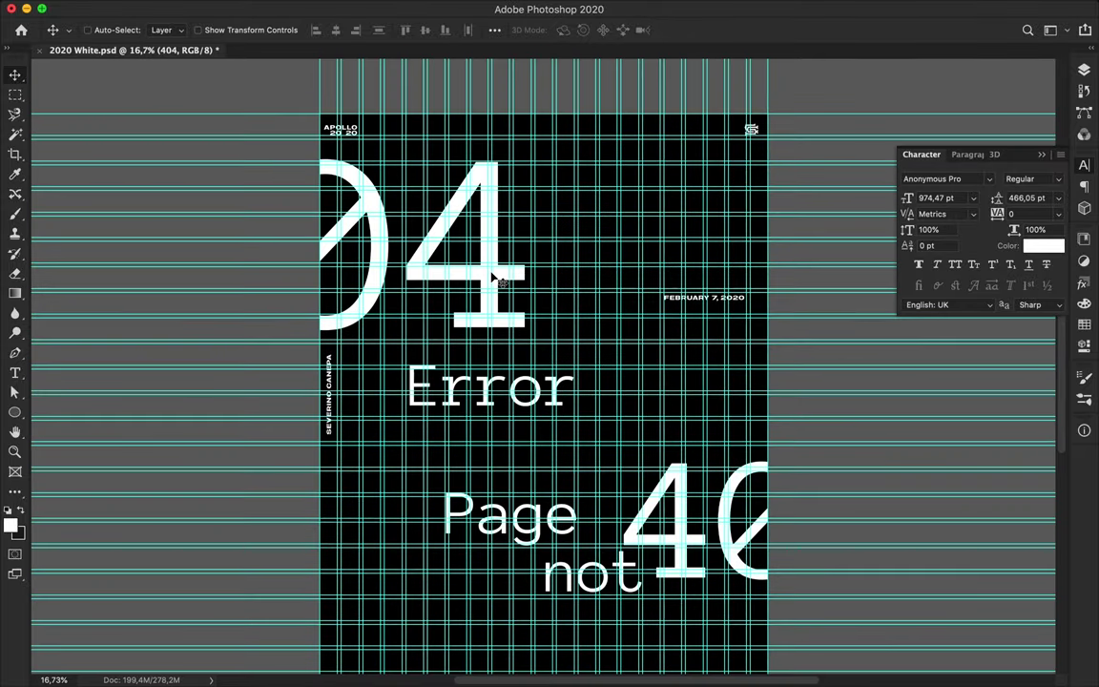
{"action": "left_click_drag", "start_coordinate": [490, 276], "coordinate": [479, 253]}
{"action": "key", "text": "ctrl+t"}
{"action": "left_click_drag", "start_coordinate": [919, 613], "coordinate": [901, 606]}
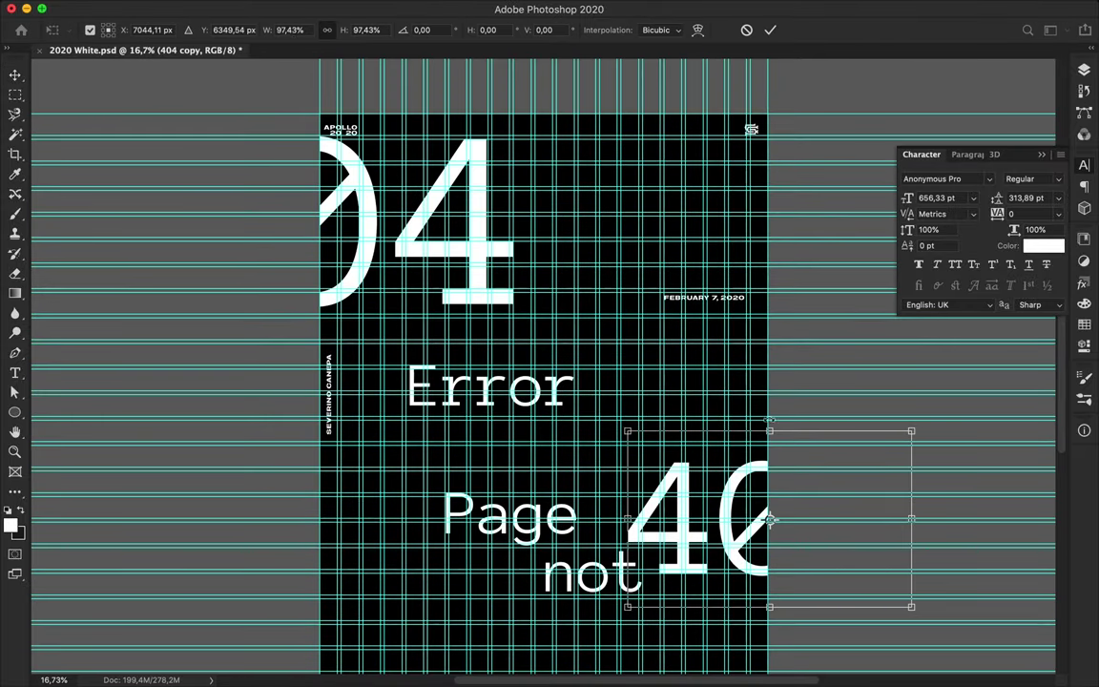
{"action": "key", "text": "Return"}
- Tuck Error just under the 04 and enlarge Page to about 185%
{"action": "left_click_drag", "start_coordinate": [533, 408], "coordinate": [487, 370]}
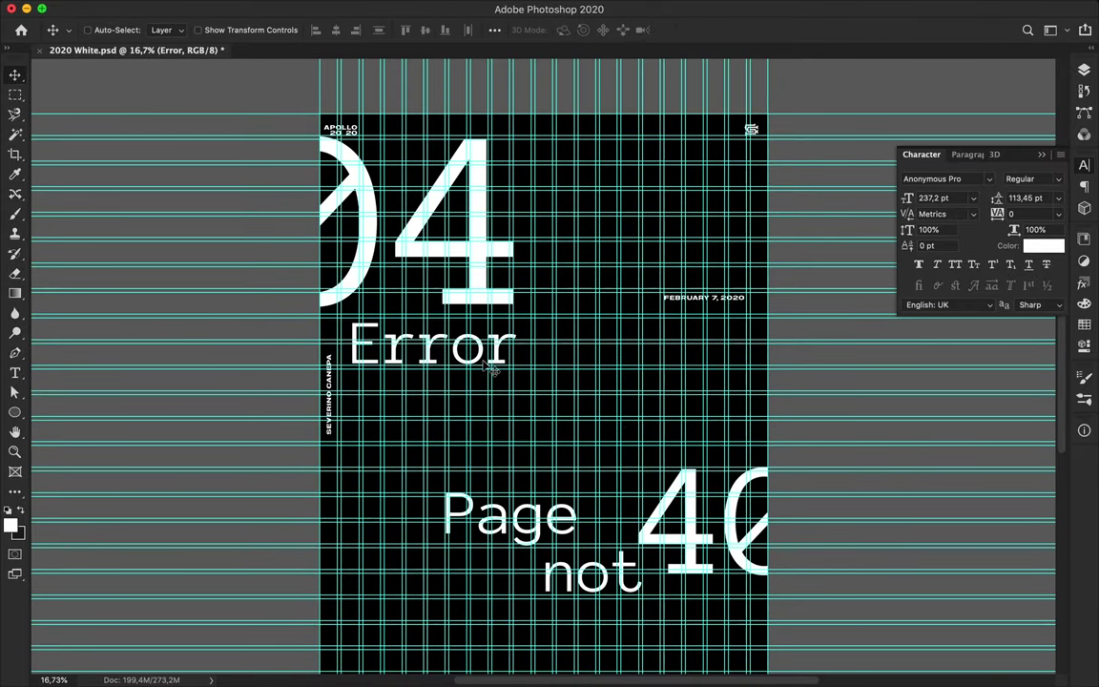
{"action": "key", "text": "ctrl+t"}
{"action": "left_click_drag", "start_coordinate": [584, 459], "coordinate": [647, 434]}
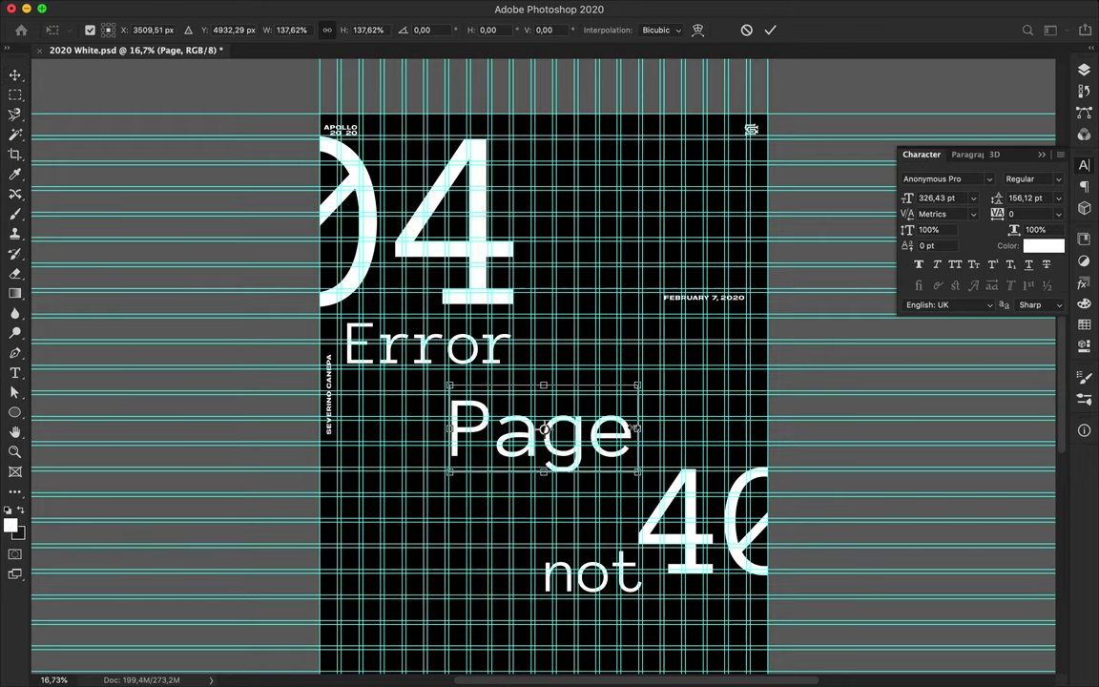
{"action": "key", "text": "Return"}
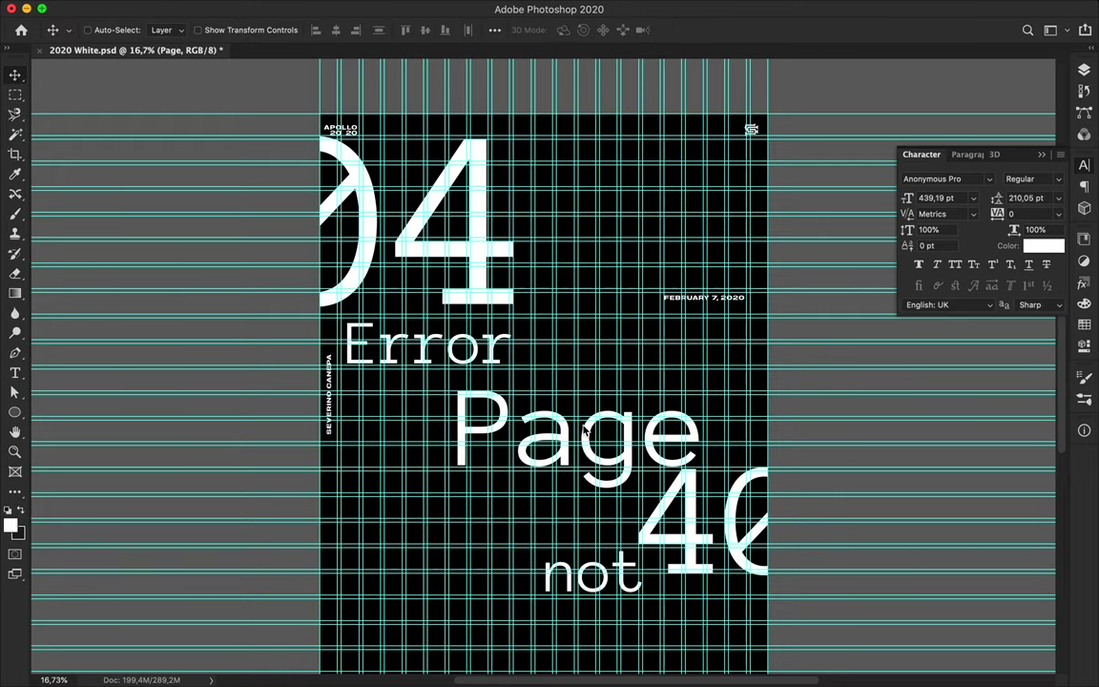
- Shrink and reposition the word 'not'
{"action": "scroll", "coordinate": [563, 492], "scroll_direction": "down", "scroll_amount": 3}
{"action": "key", "text": "ctrl+t"}
{"action": "left_click_drag", "start_coordinate": [573, 472], "coordinate": [553, 454]}
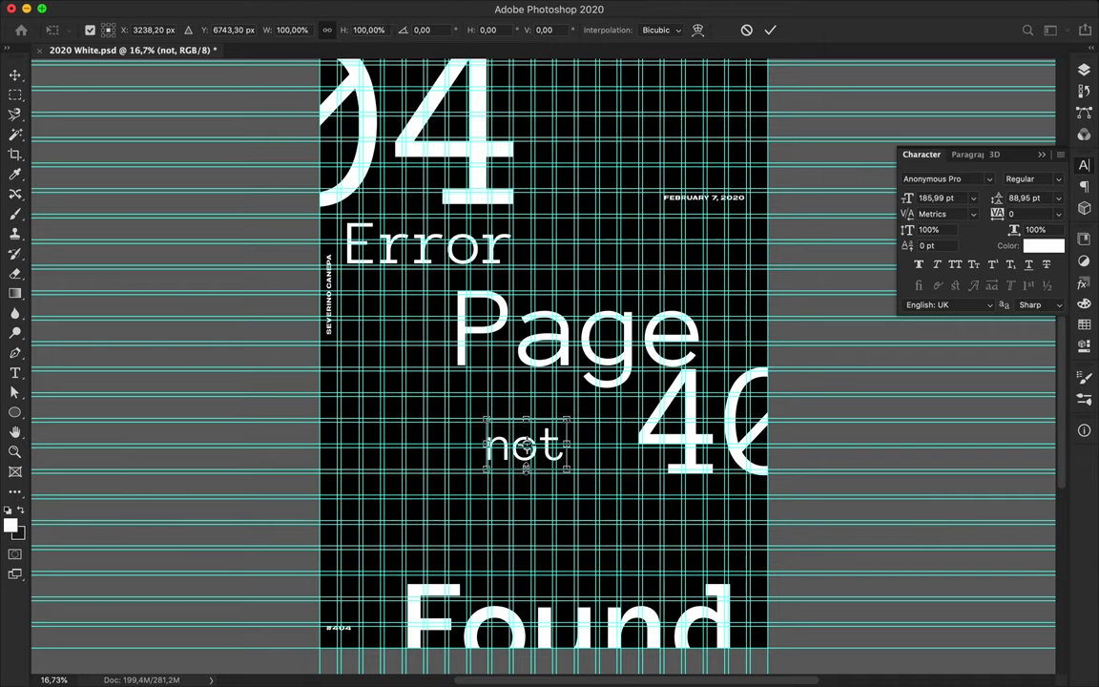
{"action": "key", "text": "Return"}
{"action": "left_click", "coordinate": [693, 469]}
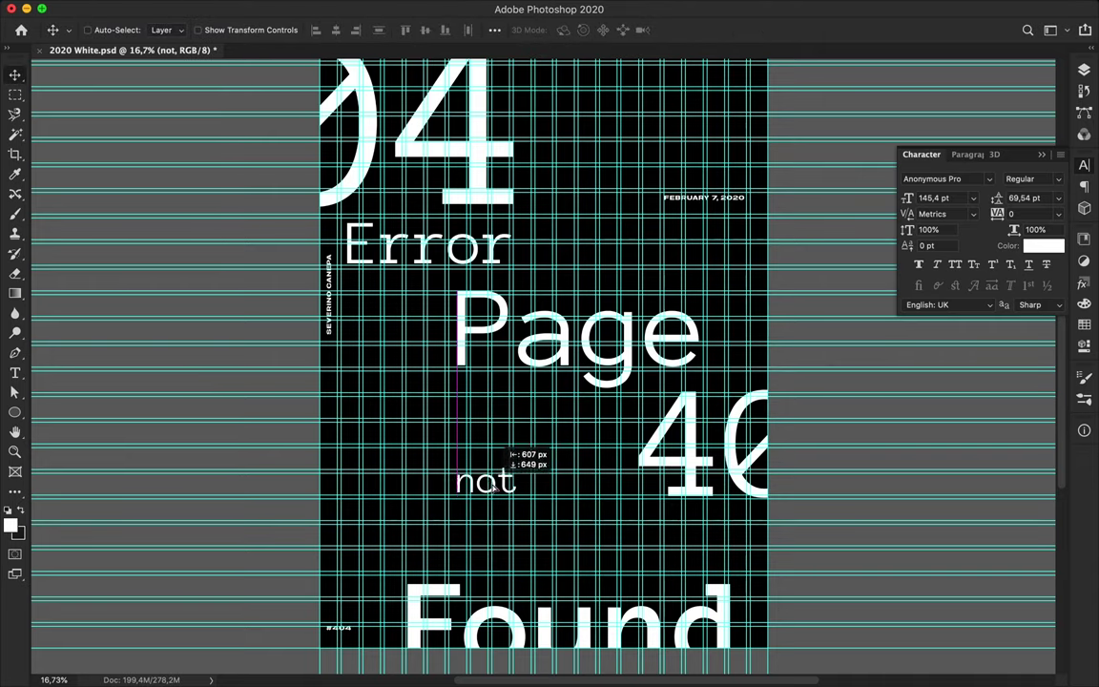
- Move the Found copy up to the top edge and hide the guides
{"action": "scroll", "coordinate": [548, 500], "scroll_direction": "down", "scroll_amount": 2}
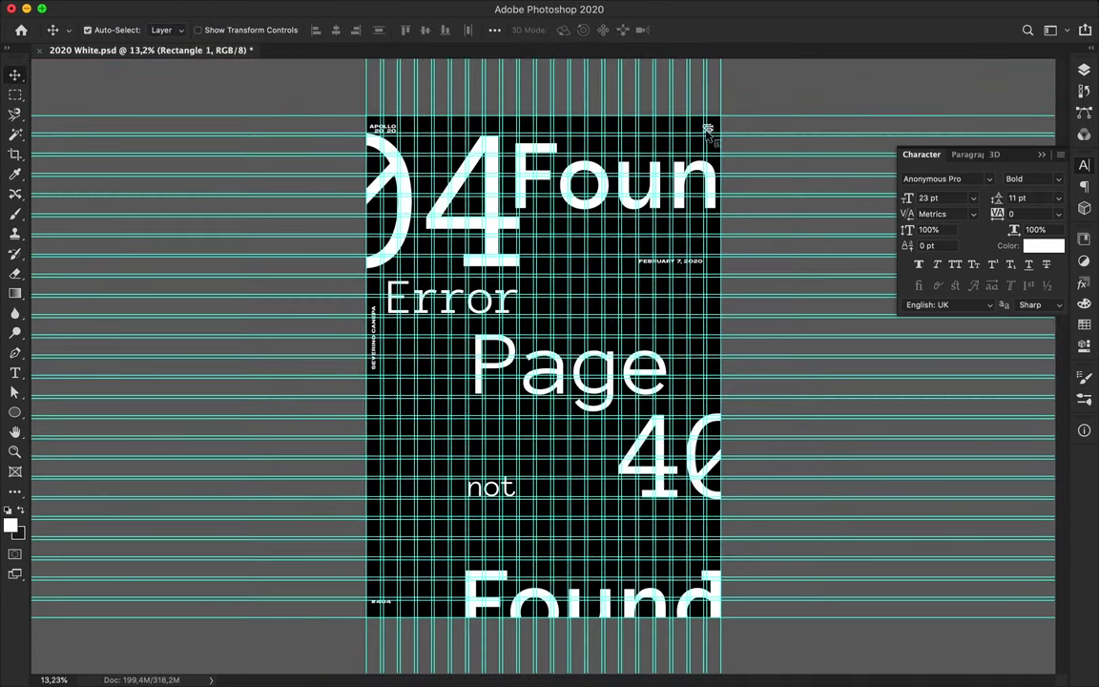
{"action": "key", "text": "ctrl+t"}
{"action": "mouse_move", "coordinate": [678, 155]}
{"action": "left_mouse_down"}
{"action": "mouse_move", "coordinate": [735, 143]}
{"action": "mouse_move", "coordinate": [725, 115]}
{"action": "left_mouse_up"}
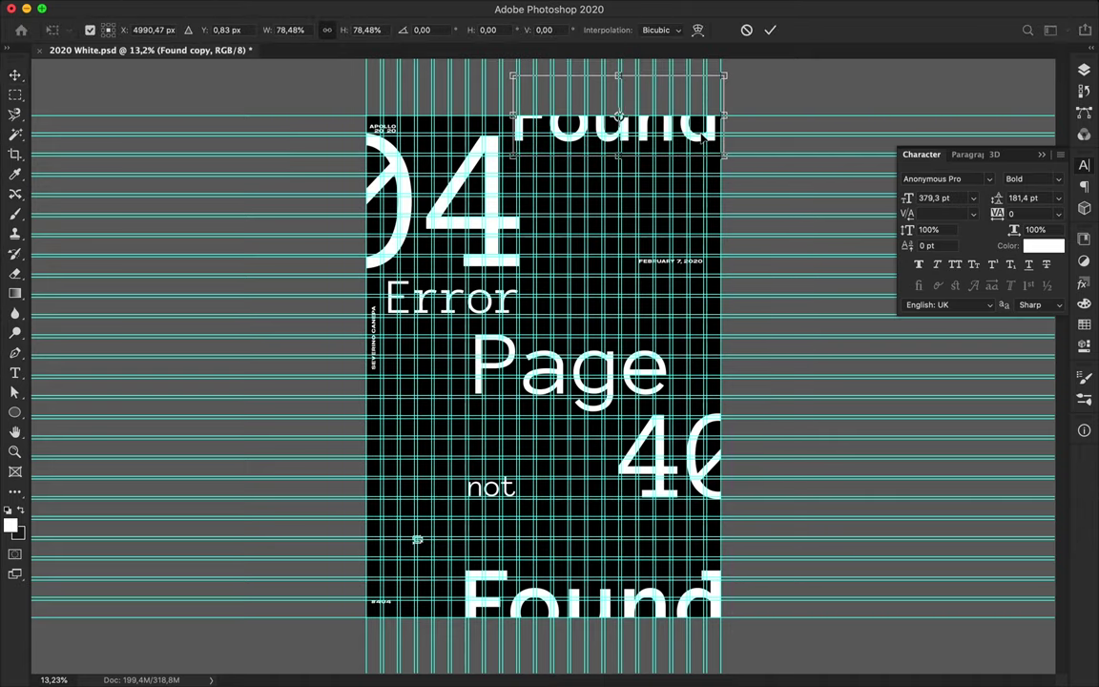
{"action": "key", "text": "alt+bracketleft"}
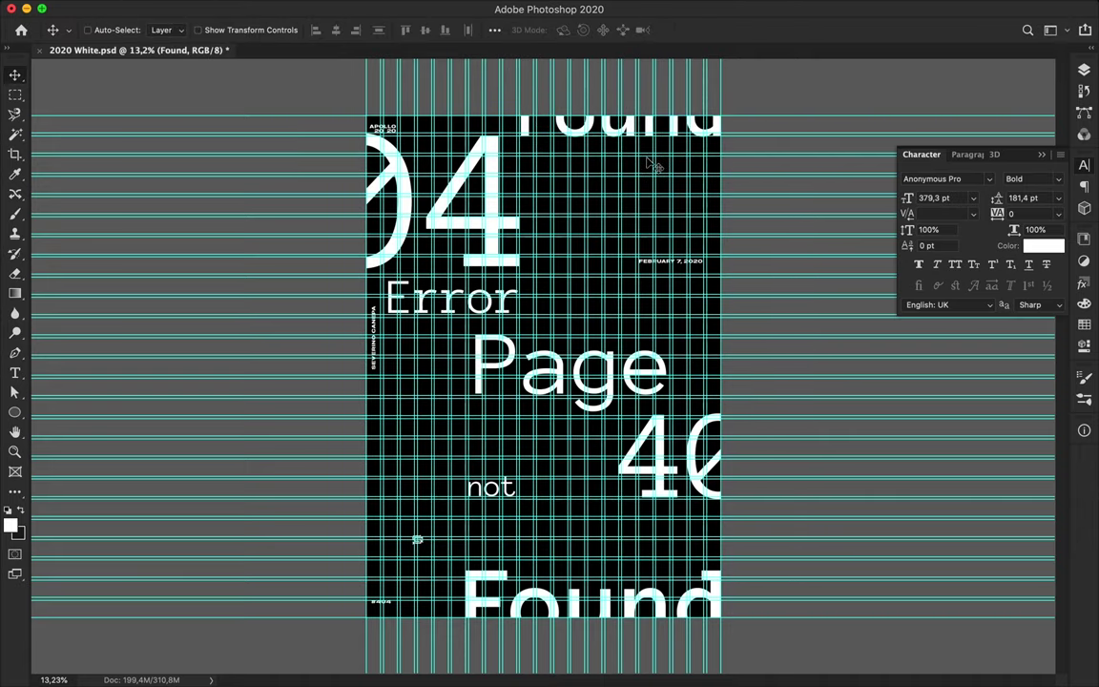
{"action": "key", "text": "ctrl+semicolon"}
{"action": "key", "text": "ctrl+plus"}
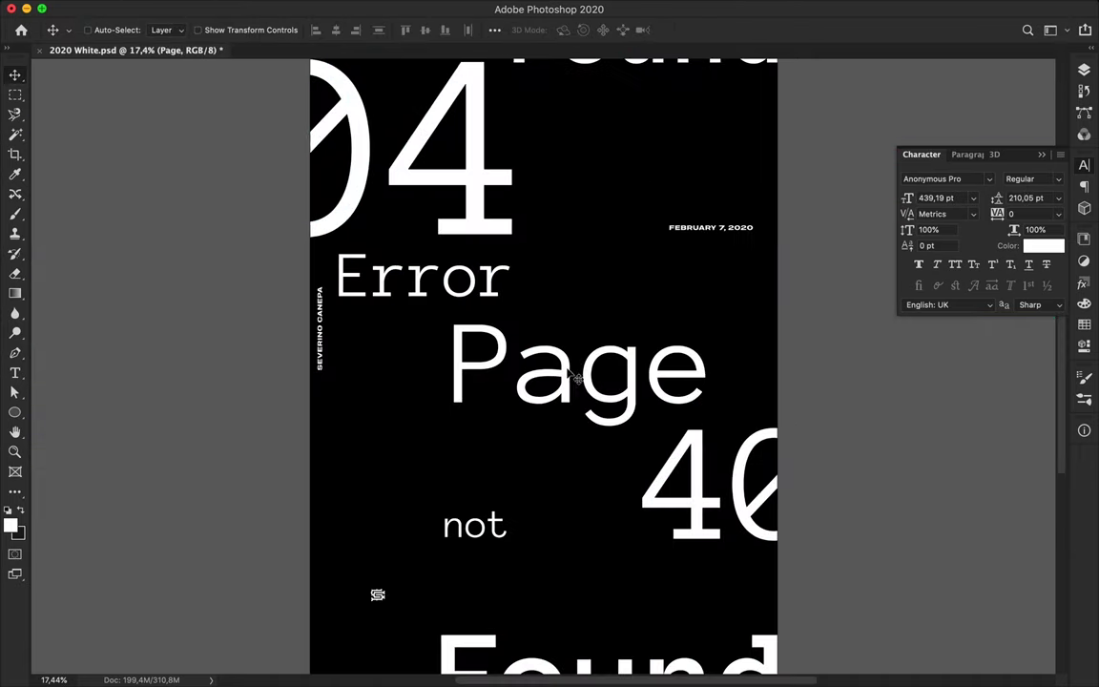
- Duplicate Page to the far left and shrink the copy to 284 pt
{"action": "key", "text": "ctrl+0"}
{"action": "left_click_drag", "start_coordinate": [575, 377], "coordinate": [321, 490]}
{"action": "key", "text": "ctrl+t"}
{"action": "left_click_drag", "start_coordinate": [209, 429], "coordinate": [286, 464]}
{"action": "key", "text": "Return"}
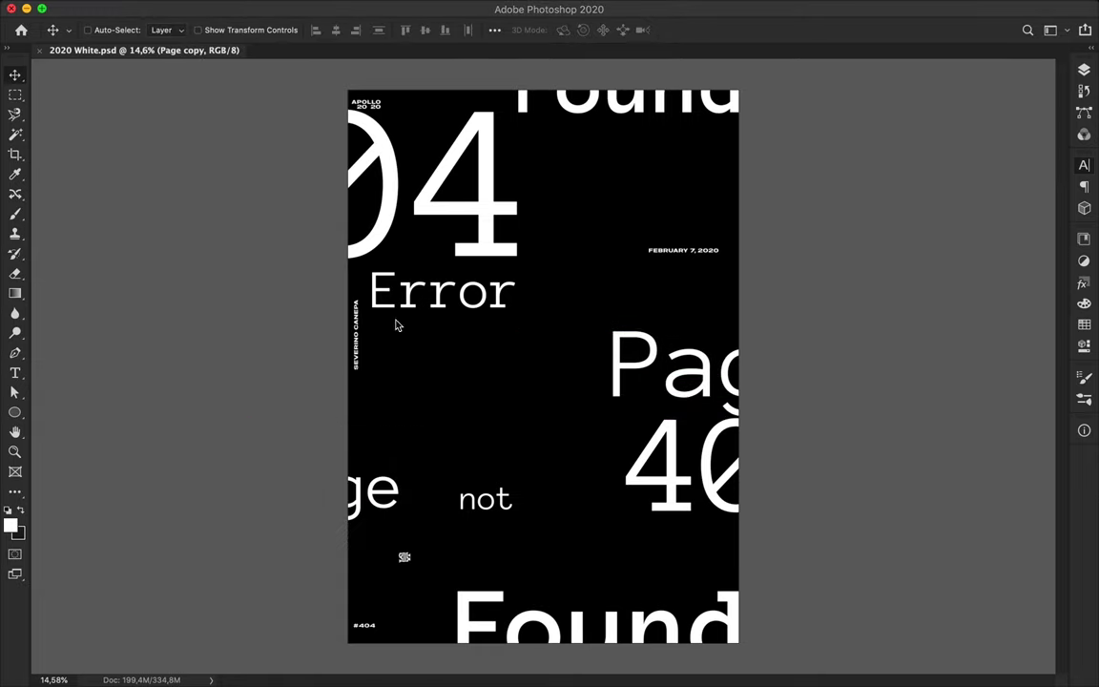
- Nudge the 40 text slightly lower
{"action": "left_click", "coordinate": [359, 353]}
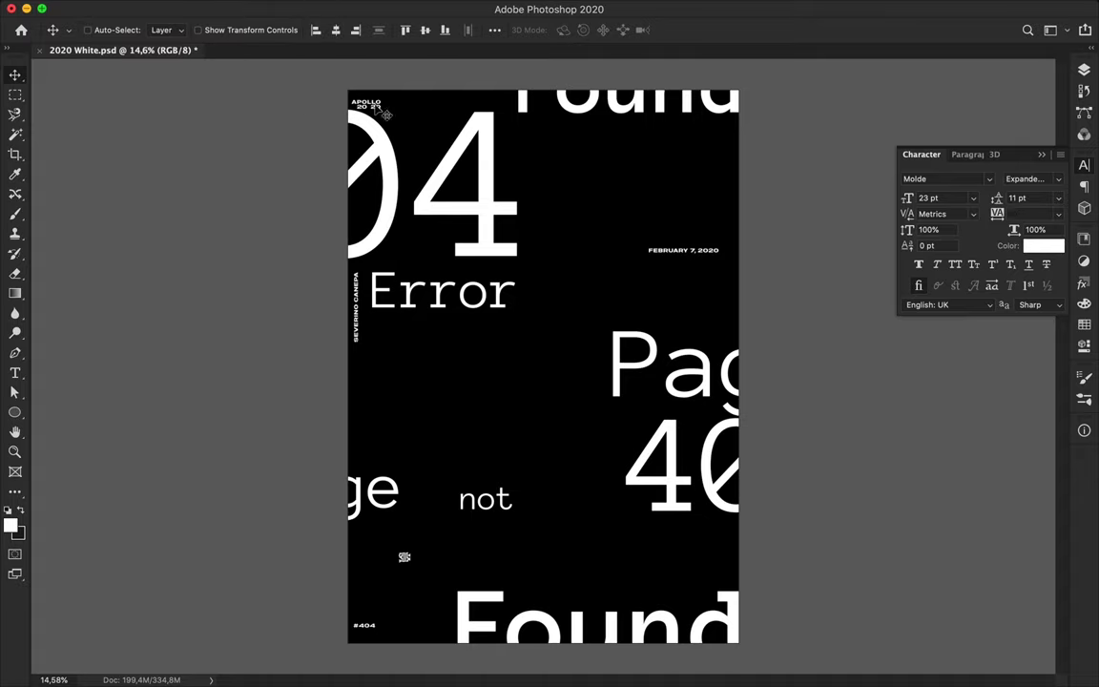
{"action": "left_click_drag", "start_coordinate": [658, 464], "coordinate": [658, 486]}
{"action": "left_click", "coordinate": [391, 496], "text": "ctrl"}
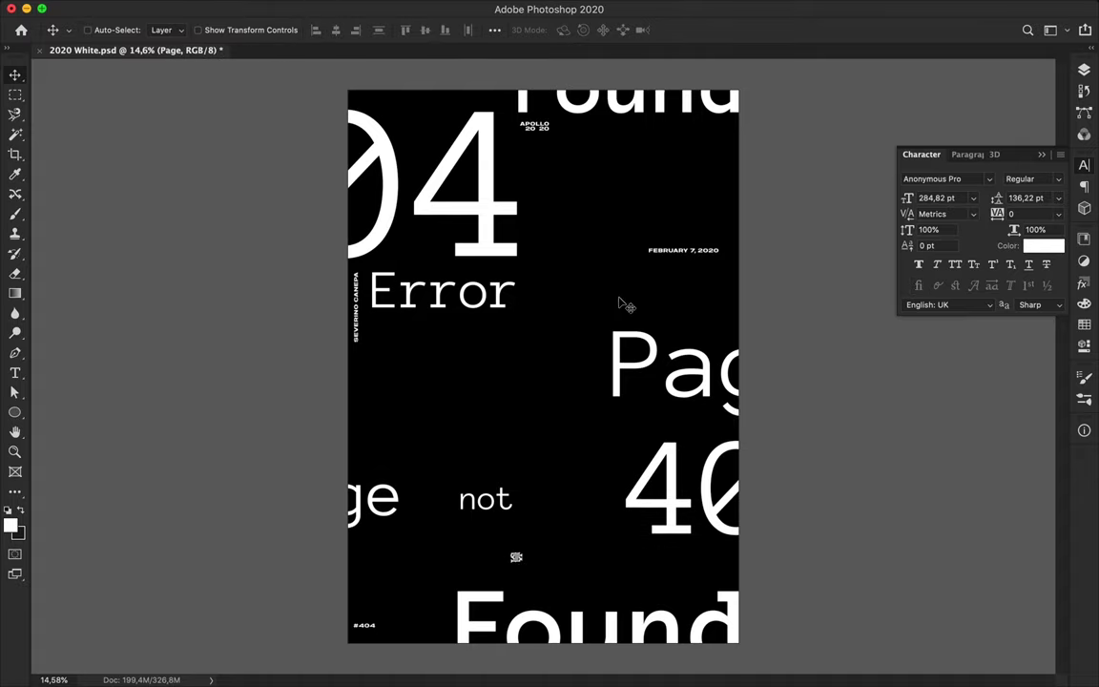
- Save, then move the big Found, Page, Error, not and 404 layers below APOLLO
{"action": "key", "text": "F7"}
{"action": "key", "text": "ctrl+s"}
{"action": "left_click", "coordinate": [942, 234]}
{"action": "left_click", "coordinate": [956, 412], "text": "shift"}
{"action": "left_click_drag", "start_coordinate": [956, 412], "coordinate": [944, 473]}
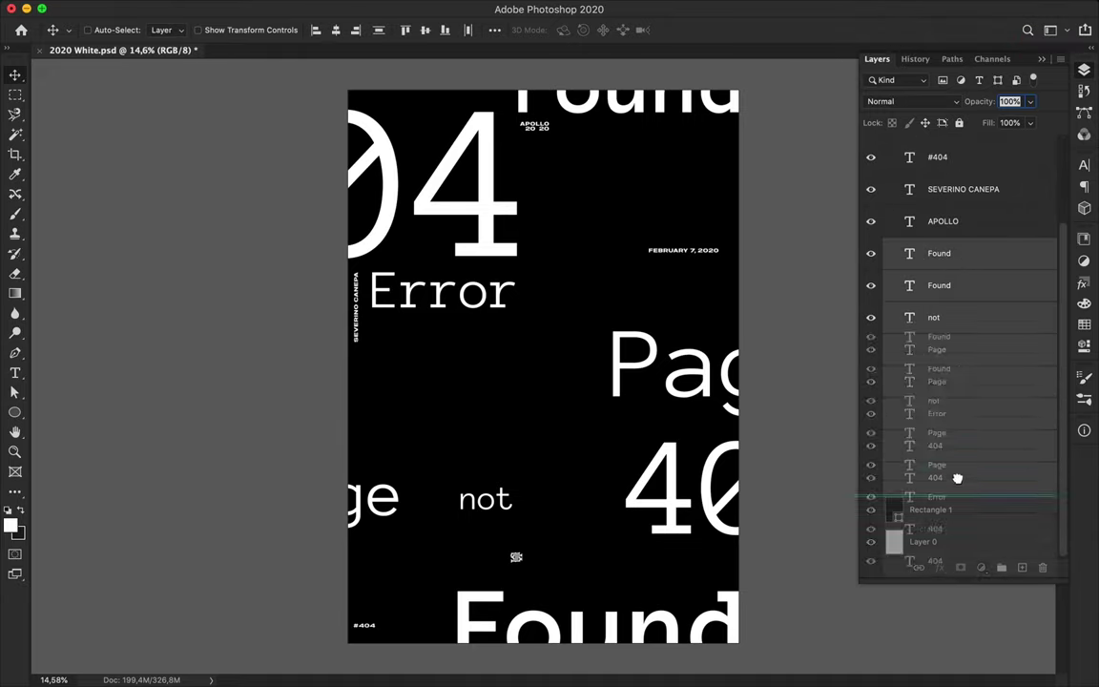
- Group the big text layers, duplicate the group, and select its inner layers
{"action": "left_click_drag", "start_coordinate": [954, 275], "coordinate": [1000, 568]}
{"action": "left_click_drag", "start_coordinate": [961, 177], "coordinate": [960, 164]}
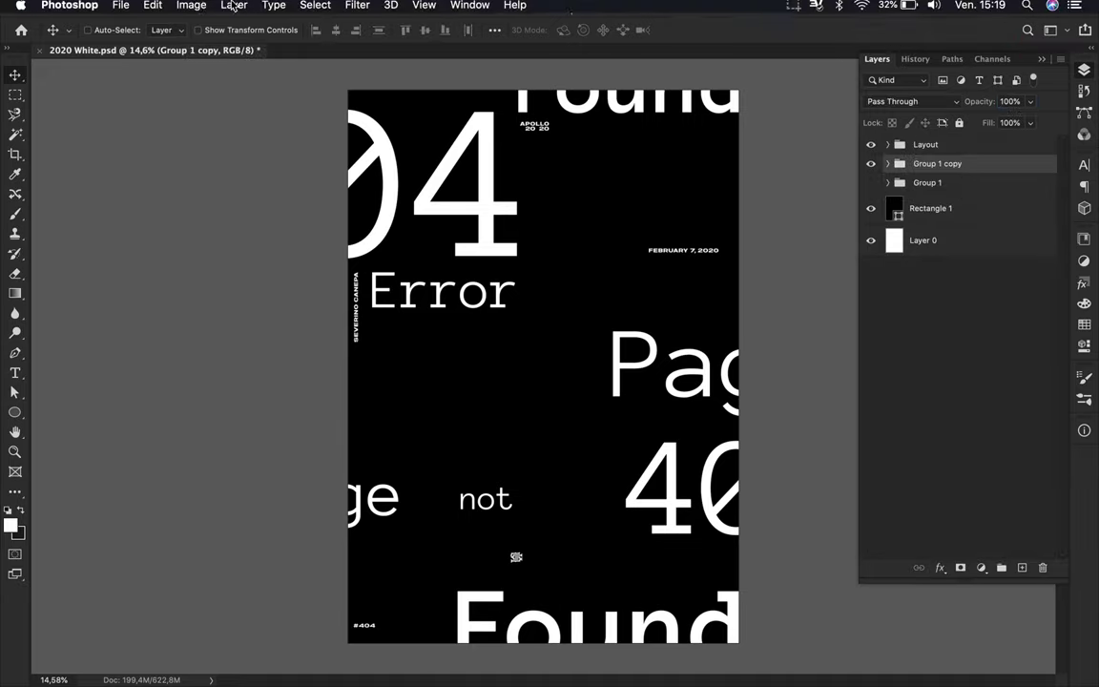
{"action": "left_click", "coordinate": [888, 163]}
{"action": "left_click", "coordinate": [930, 189]}
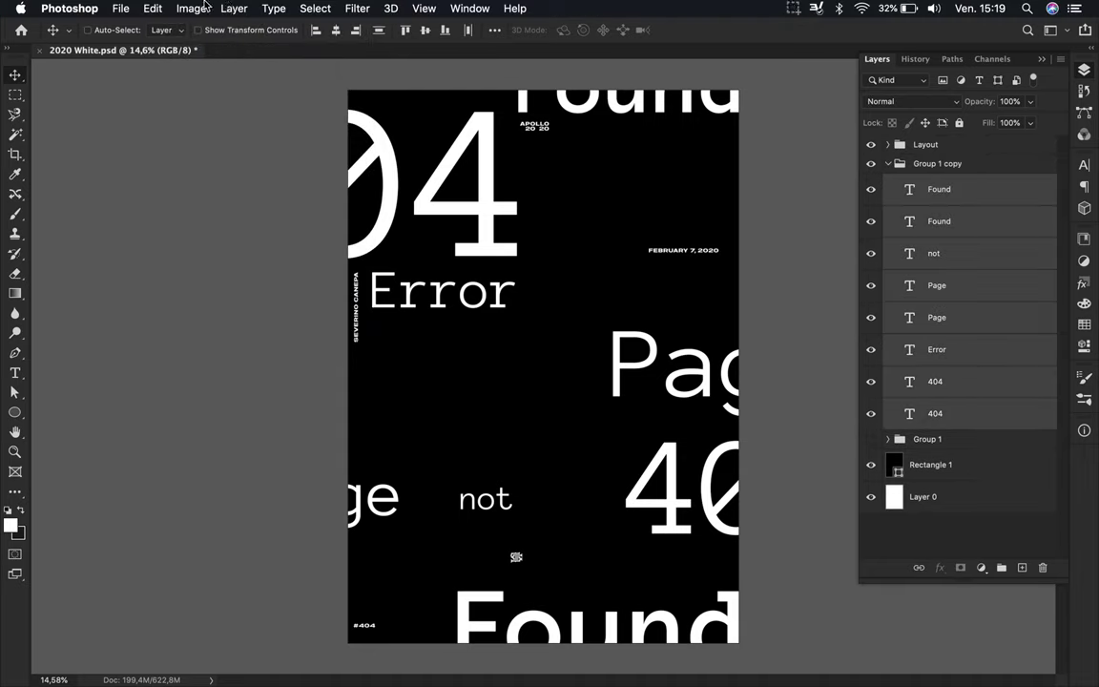
- Tint the copied text cyan in Channel Mixer using -200 and 200 source values
{"action": "left_click", "coordinate": [191, 9]}
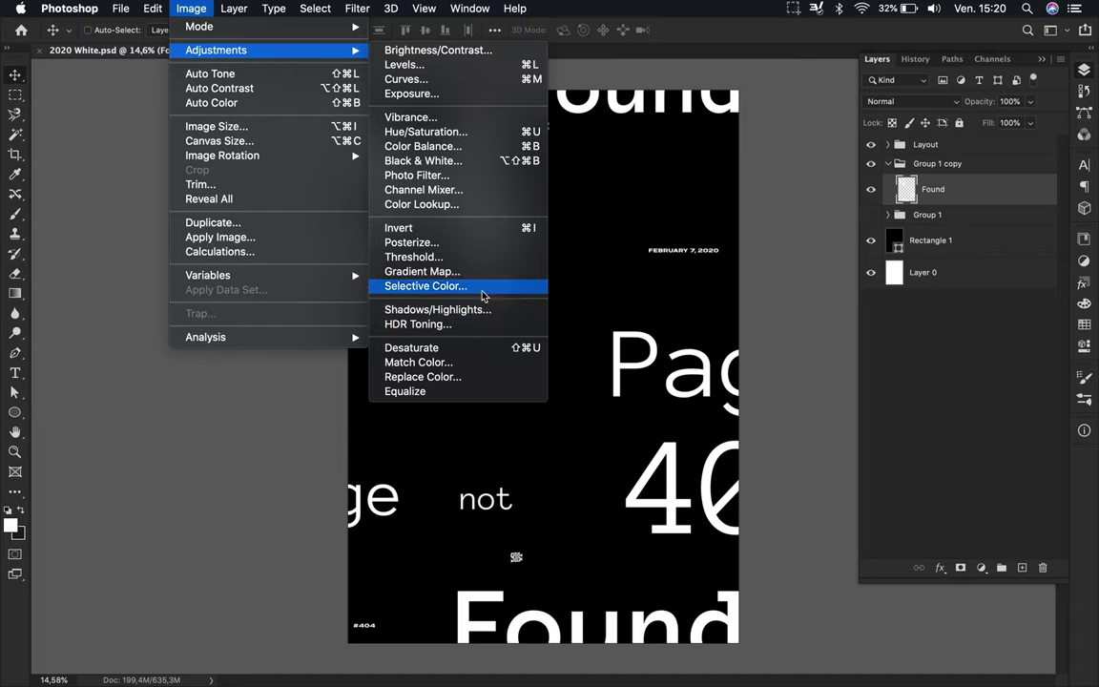
{"action": "left_click", "coordinate": [423, 190]}
{"action": "left_click_drag", "start_coordinate": [753, 105], "coordinate": [220, 105]}
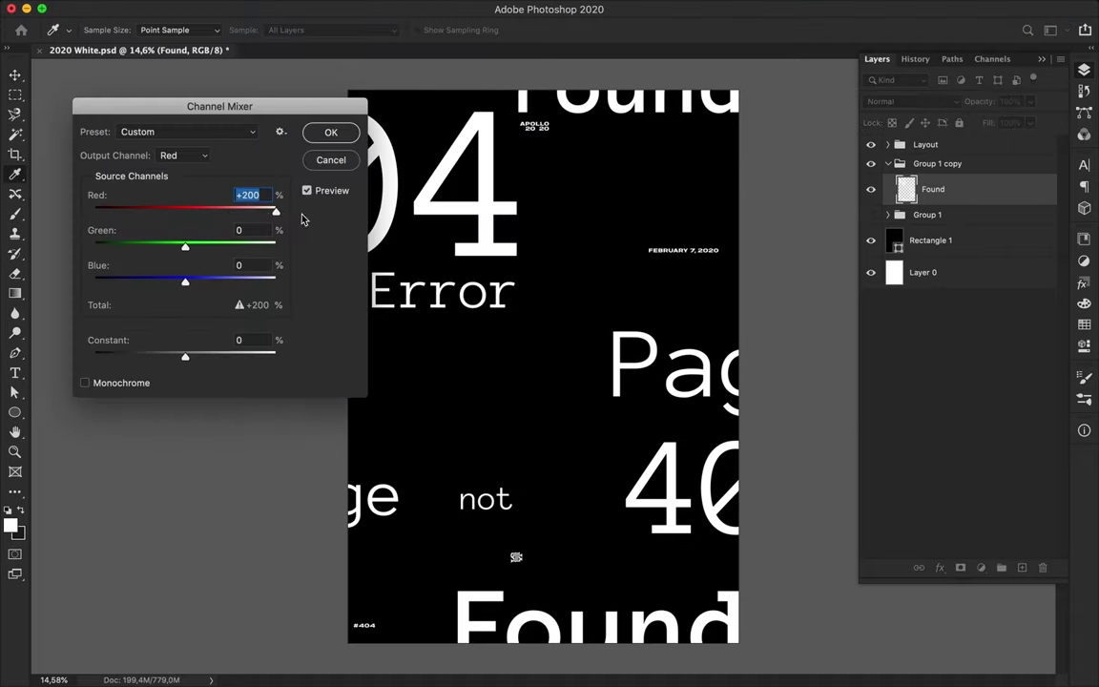
{"action": "left_click_drag", "start_coordinate": [230, 210], "coordinate": [94, 210]}
{"action": "key", "text": "Tab"}
{"action": "type", "text": "200"}
{"action": "key", "text": "Tab"}
{"action": "type", "text": "-200"}
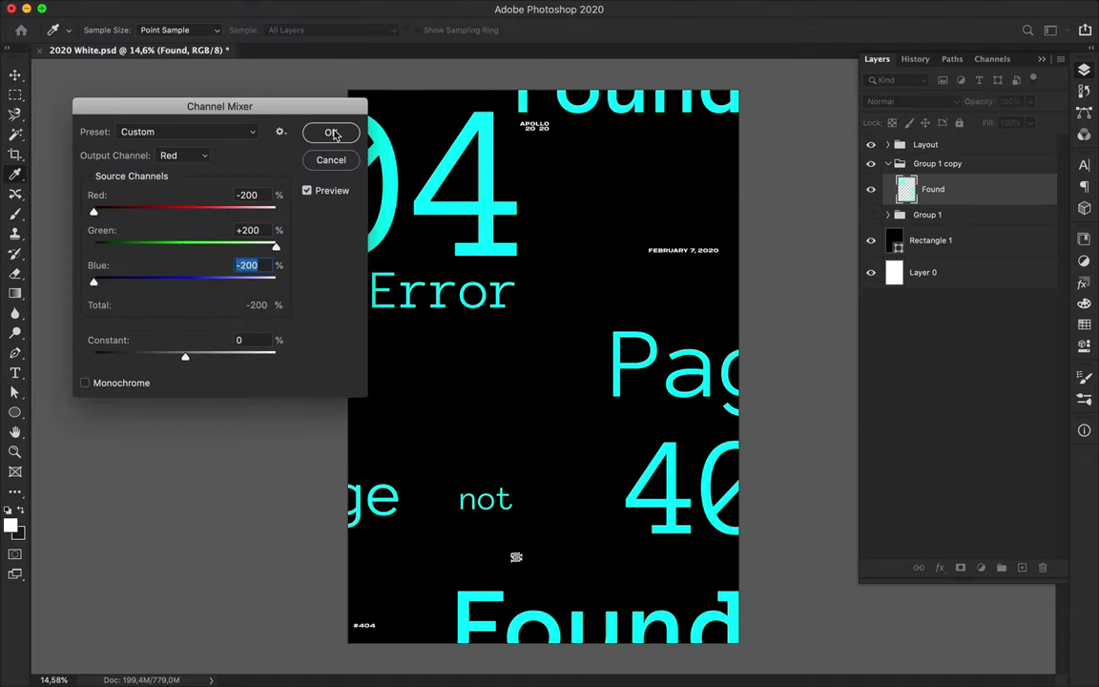
{"action": "left_click", "coordinate": [327, 133]}
{"action": "key", "text": "ctrl+j"}
- Duplicate and merge the text group, then tint it magenta with red output at -200
{"action": "left_click", "coordinate": [238, 9]}
{"action": "left_click", "coordinate": [889, 164]}
{"action": "left_click_drag", "start_coordinate": [928, 172], "coordinate": [923, 165]}
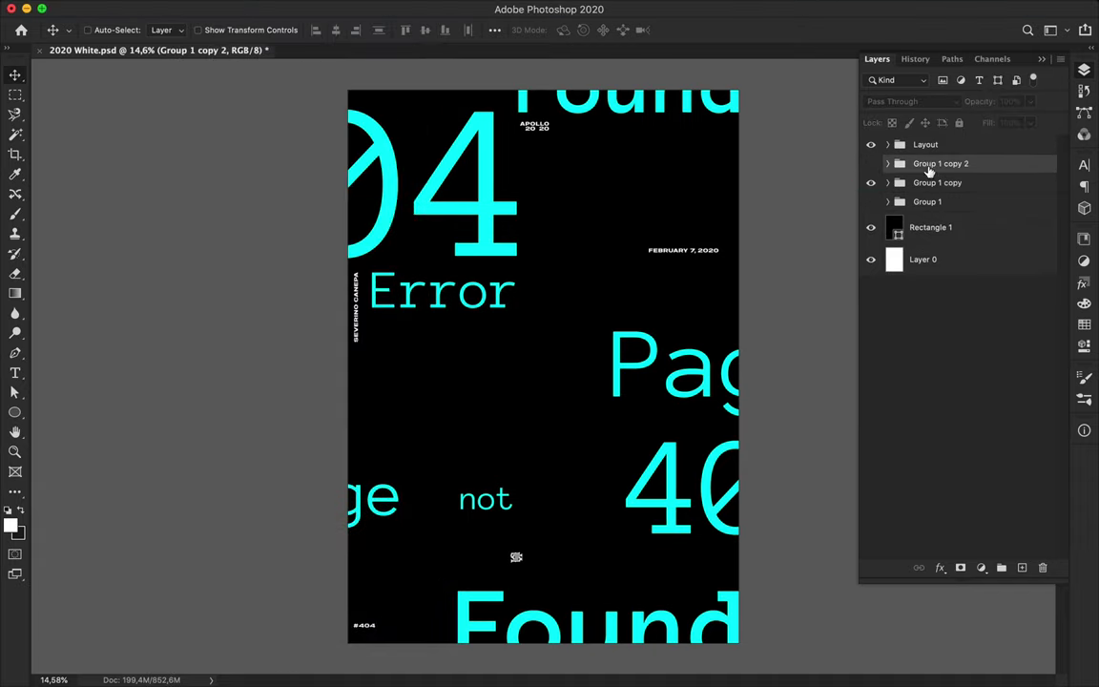
{"action": "key", "text": "ctrl+e"}
{"action": "left_click", "coordinate": [191, 8]}
{"action": "left_click", "coordinate": [424, 190]}
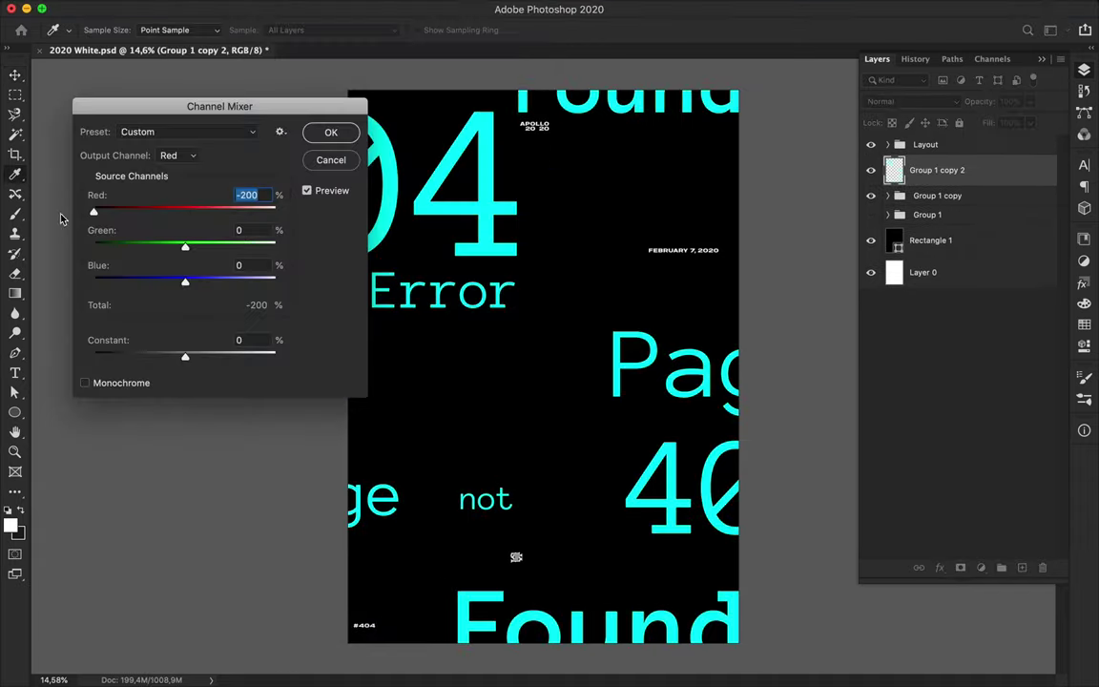
{"action": "left_click", "coordinate": [181, 156]}
{"action": "left_click", "coordinate": [172, 138]}
{"action": "type", "text": "-200"}
{"action": "mouse_move", "coordinate": [185, 281]}
{"action": "left_mouse_down"}
{"action": "mouse_move", "coordinate": [272, 282]}
{"action": "mouse_move", "coordinate": [96, 281]}
{"action": "left_mouse_up"}
{"action": "left_click", "coordinate": [331, 133]}
- Tint the next merged text copy yellow with Channel Mixer
{"action": "left_click", "coordinate": [871, 164]}
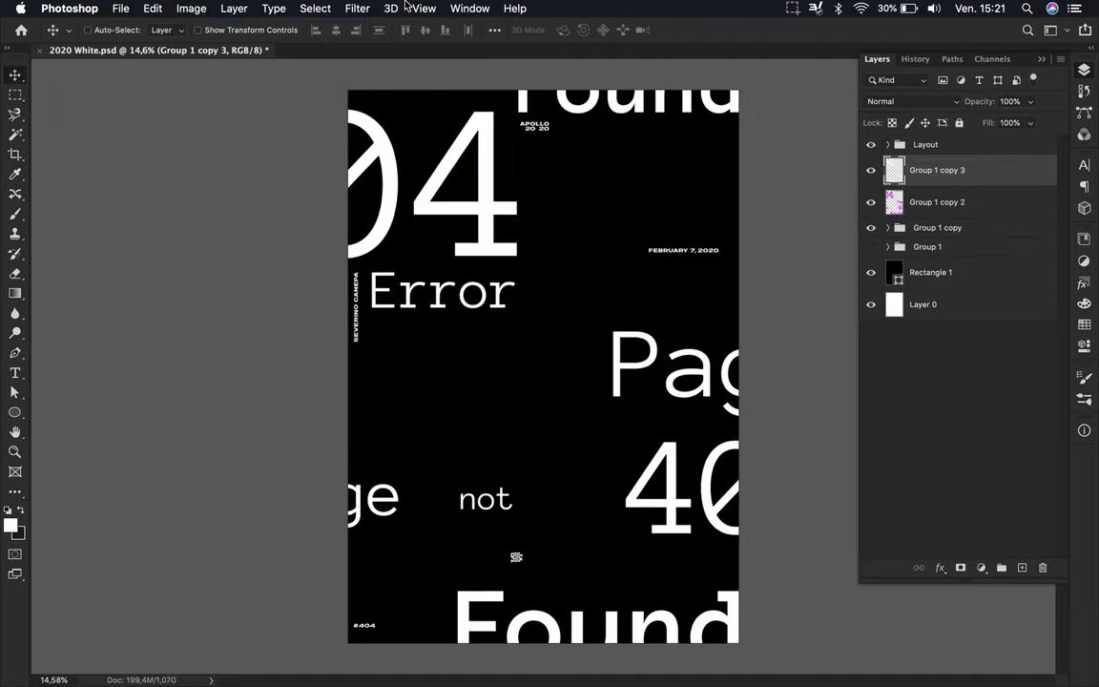
{"action": "left_click", "coordinate": [188, 9]}
{"action": "left_click", "coordinate": [423, 197]}
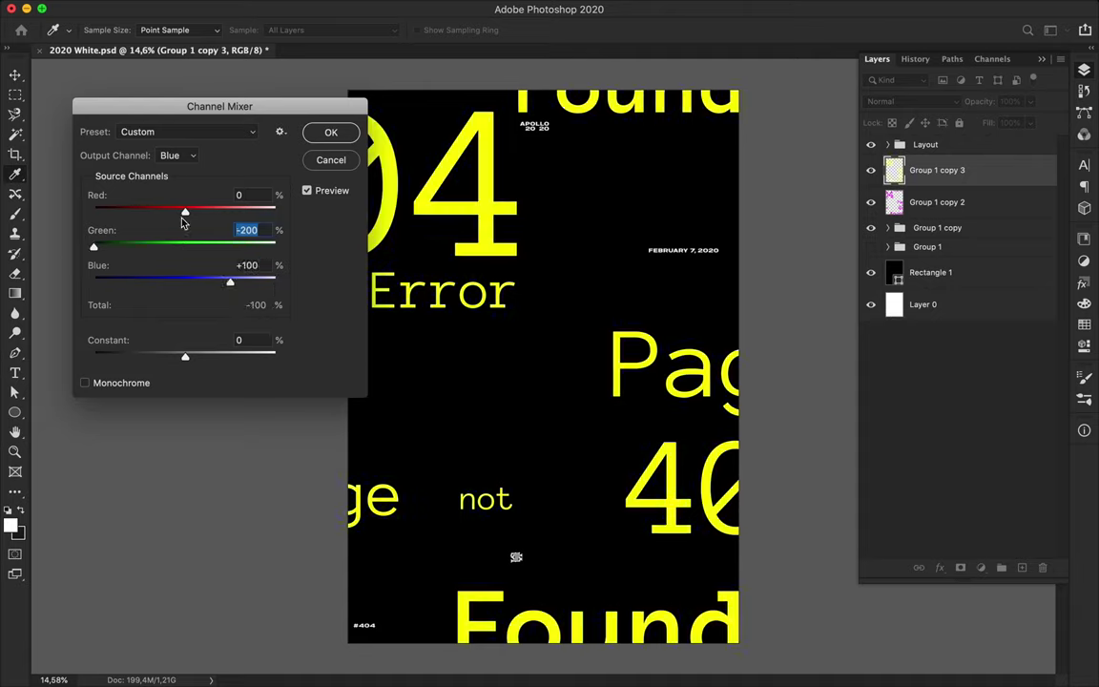
{"action": "left_click", "coordinate": [331, 134]}
- Pull the cyan Found layer out, delete the emptied group, and hide the coloured layers
{"action": "left_click", "coordinate": [889, 233]}
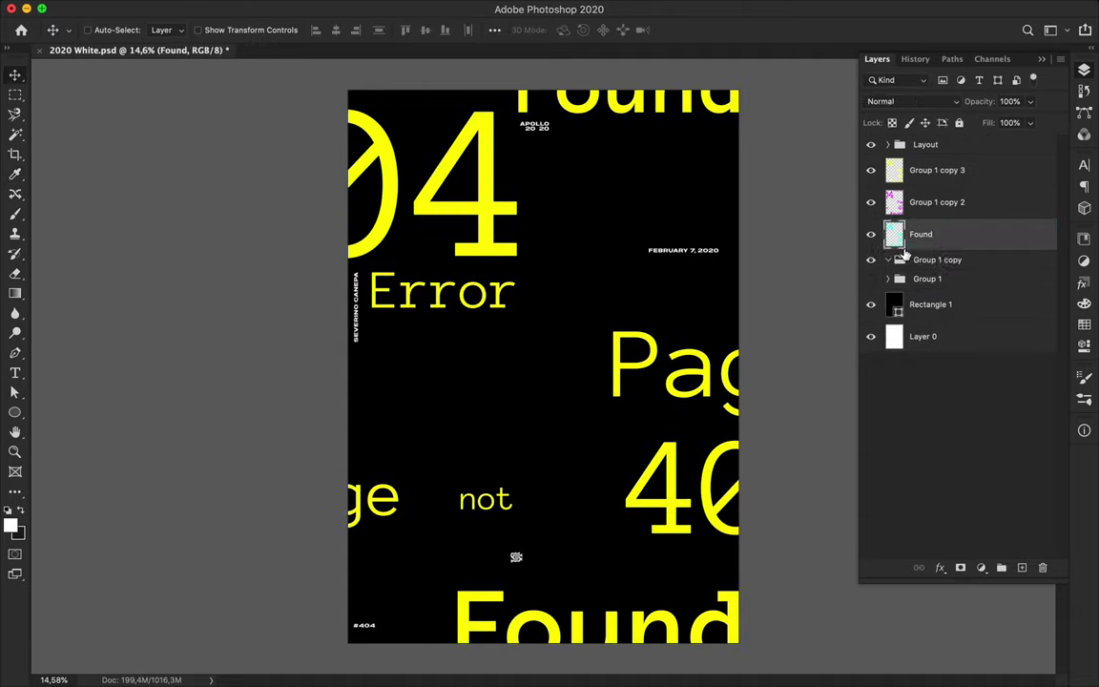
{"action": "left_click_drag", "start_coordinate": [904, 252], "coordinate": [916, 277]}
{"action": "left_click", "coordinate": [910, 101]}
{"action": "left_click", "coordinate": [988, 377]}
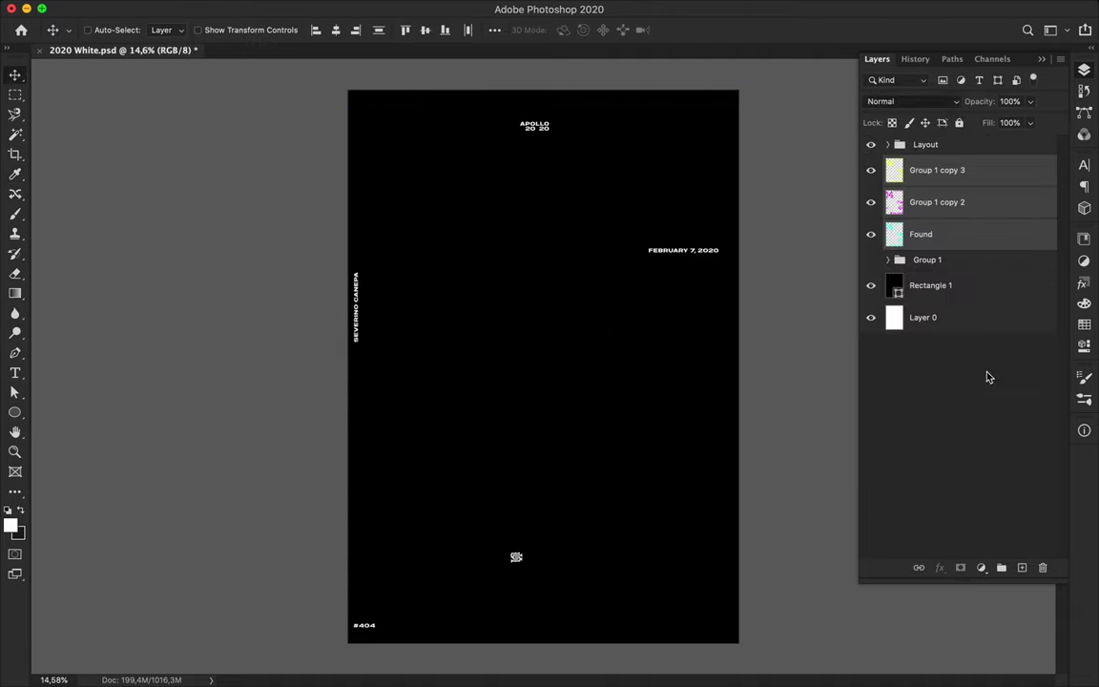
- Duplicate the coloured layers, wave-distort the yellow copy, and move the copies below Found
{"action": "key", "text": "ctrl+j"}
{"action": "left_click", "coordinate": [357, 8]}
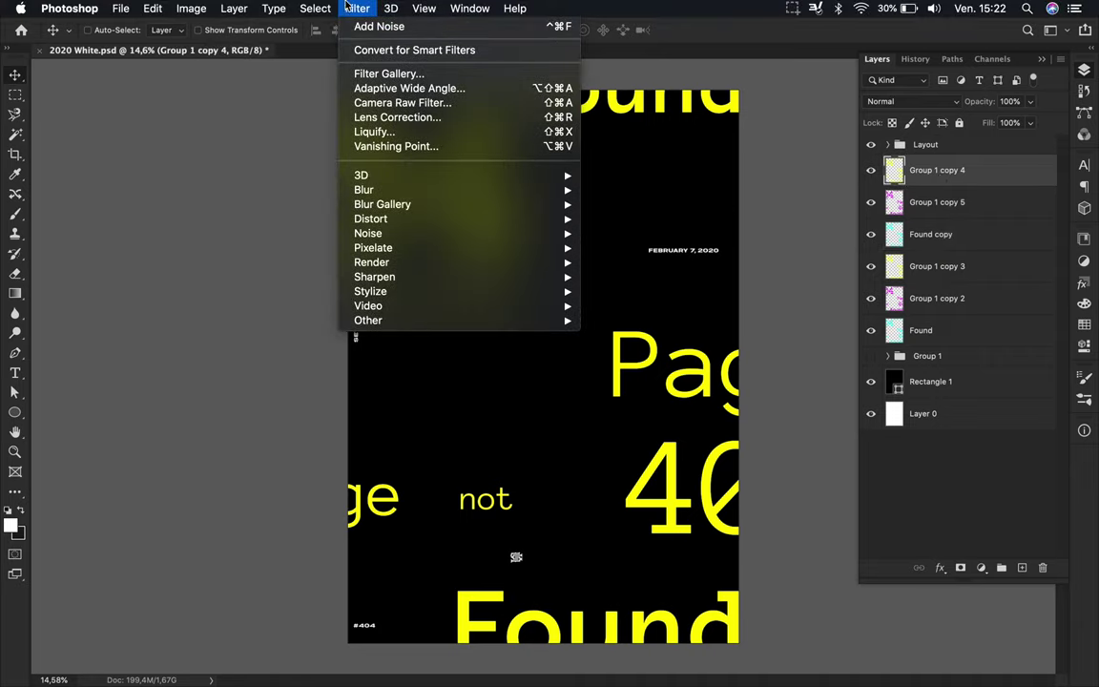
{"action": "left_click", "coordinate": [620, 319]}
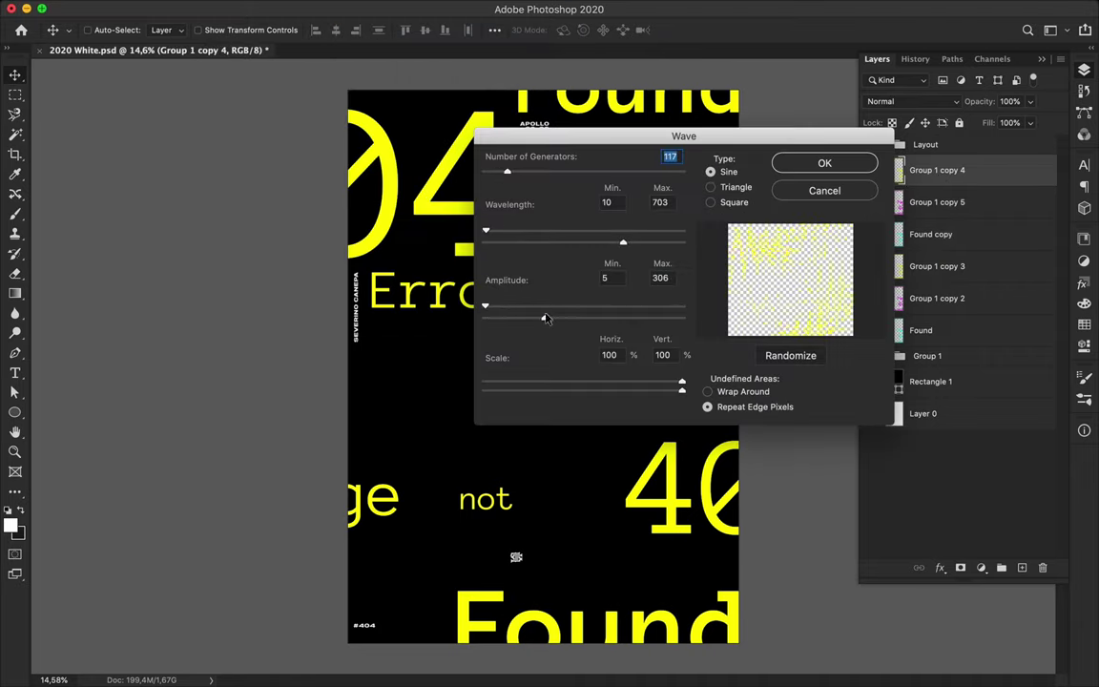
{"action": "left_click", "coordinate": [807, 165]}
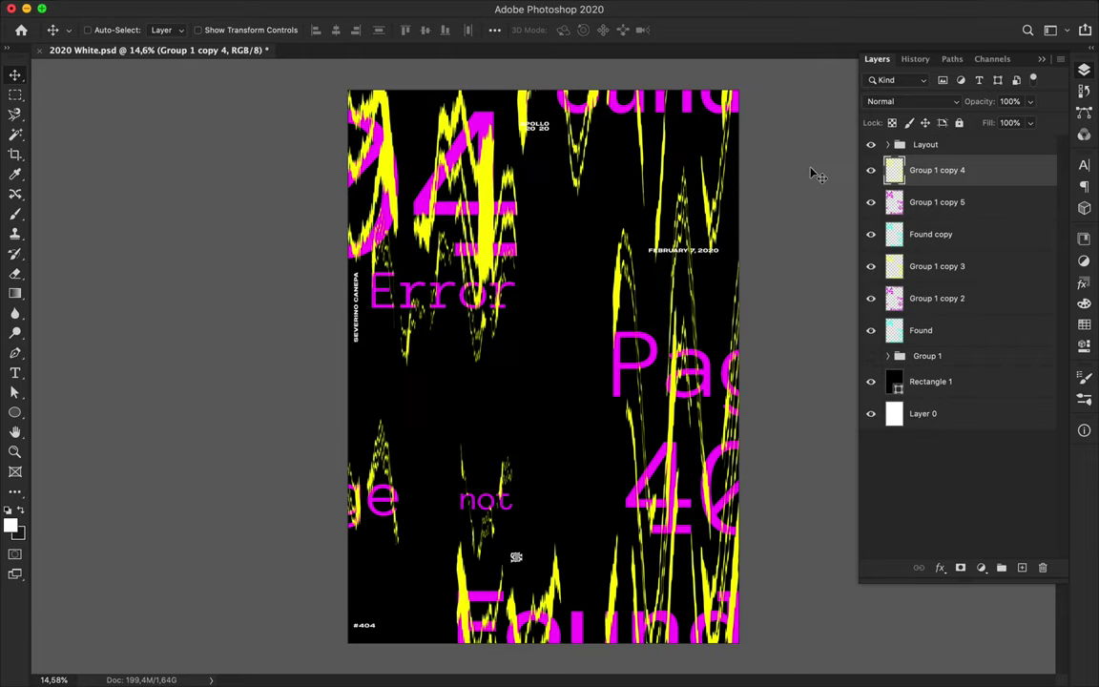
{"action": "left_click", "coordinate": [949, 239], "text": "shift"}
{"action": "left_click_drag", "start_coordinate": [949, 239], "coordinate": [952, 341]}
- Apply the Wave filter to the magenta and cyan copies and raise the Found copy
{"action": "left_click", "coordinate": [356, 9]}
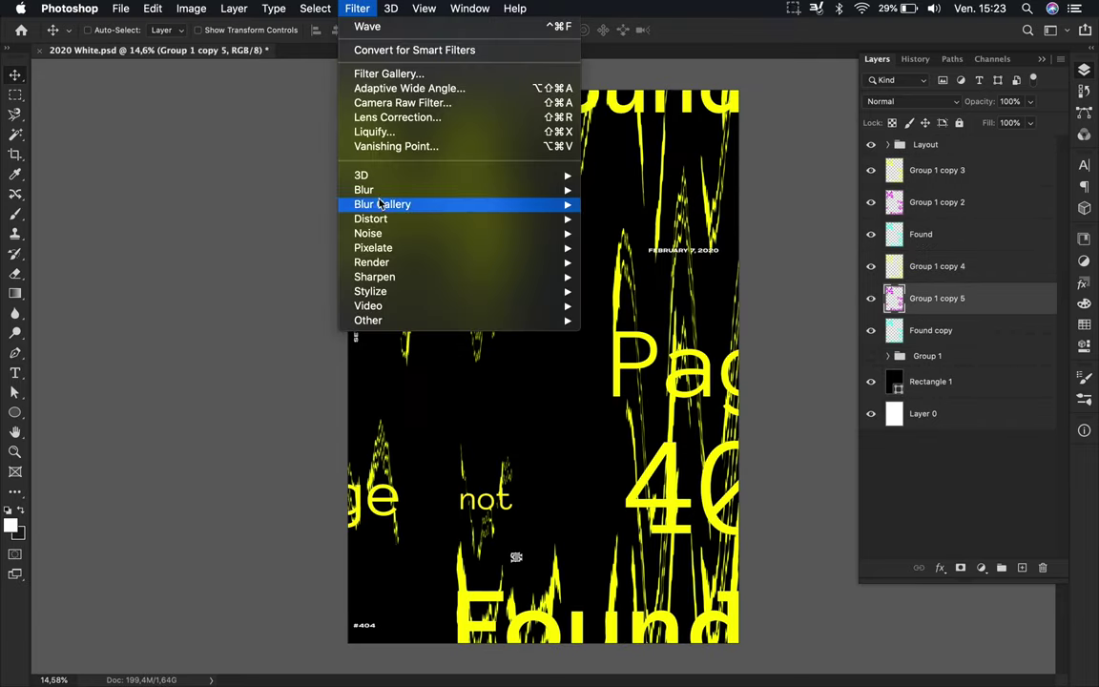
{"action": "left_click", "coordinate": [620, 319]}
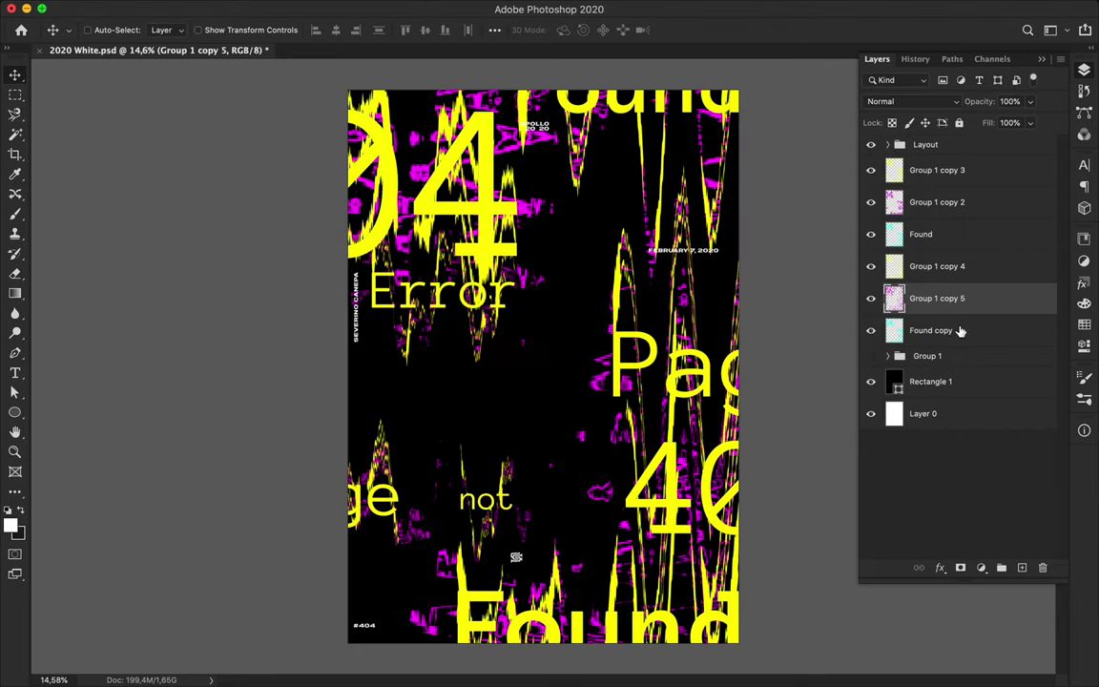
{"action": "left_click", "coordinate": [892, 330]}
{"action": "left_click", "coordinate": [357, 8]}
{"action": "left_click", "coordinate": [620, 319]}
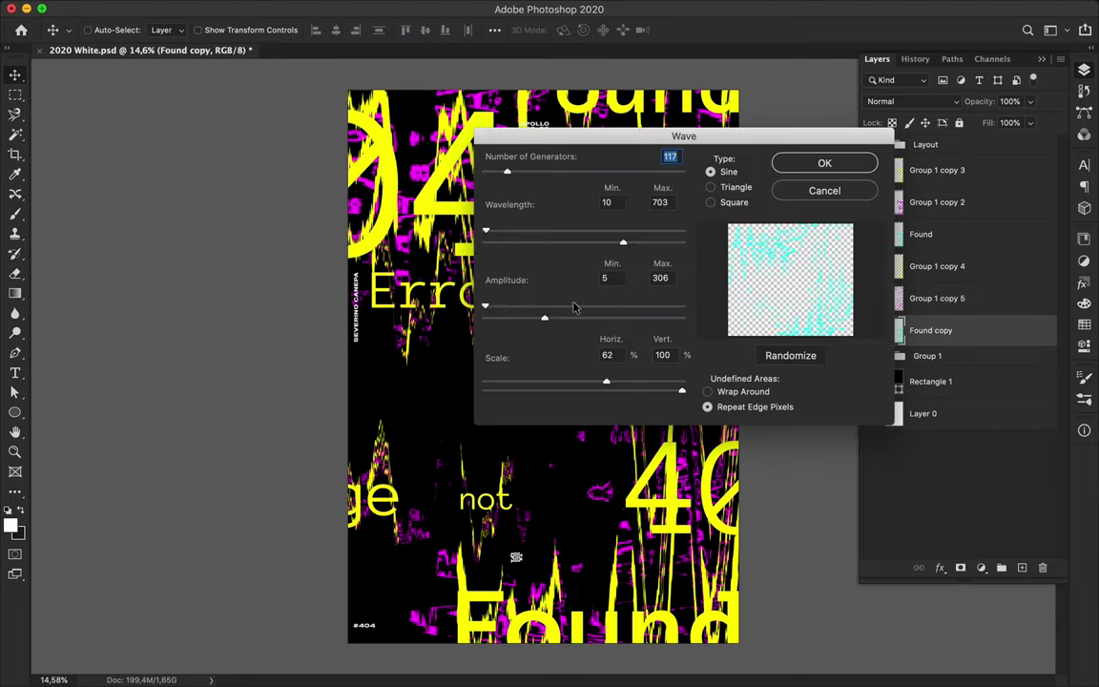
{"action": "left_click", "coordinate": [844, 164]}
{"action": "mouse_move", "coordinate": [930, 330]}
{"action": "left_mouse_down"}
{"action": "mouse_move", "coordinate": [956, 263]}
{"action": "mouse_move", "coordinate": [956, 296]}
{"action": "left_mouse_up"}
{"action": "left_click", "coordinate": [923, 233]}
- Hide the top three text layers and nudge the cyan glitch streaks slightly
{"action": "left_click_drag", "start_coordinate": [870, 234], "coordinate": [870, 170]}
{"action": "scroll", "coordinate": [540, 367], "scroll_direction": "up", "scroll_amount": 3}
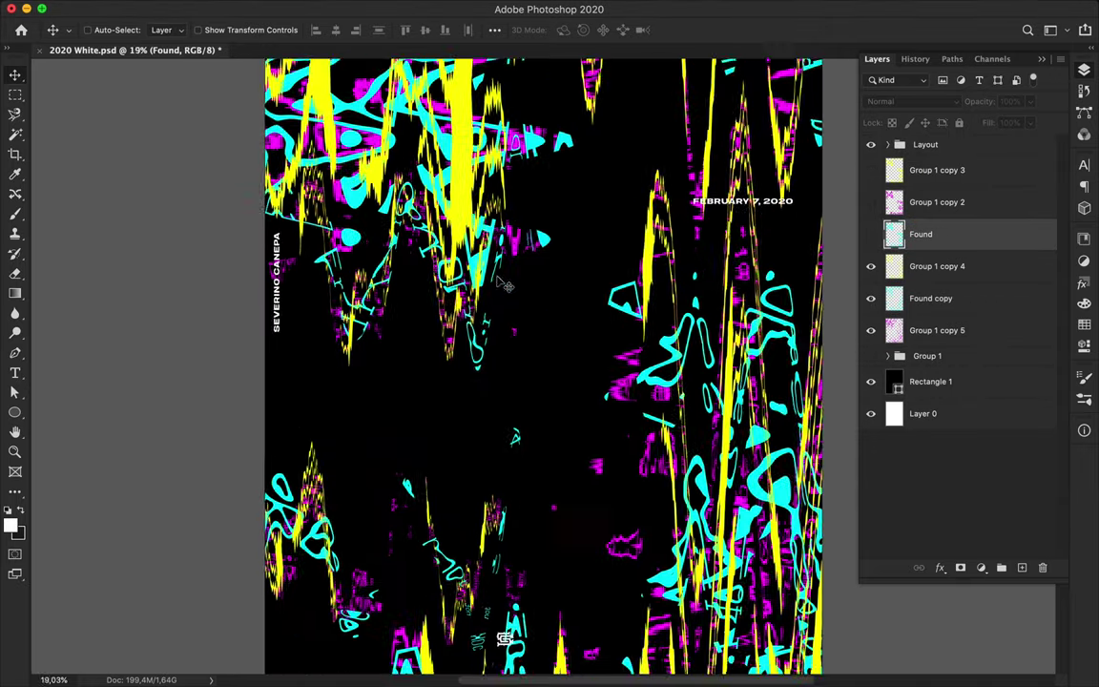
{"action": "left_click_drag", "start_coordinate": [563, 338], "coordinate": [577, 331]}
{"action": "scroll", "coordinate": [577, 331], "scroll_direction": "down", "scroll_amount": 3}
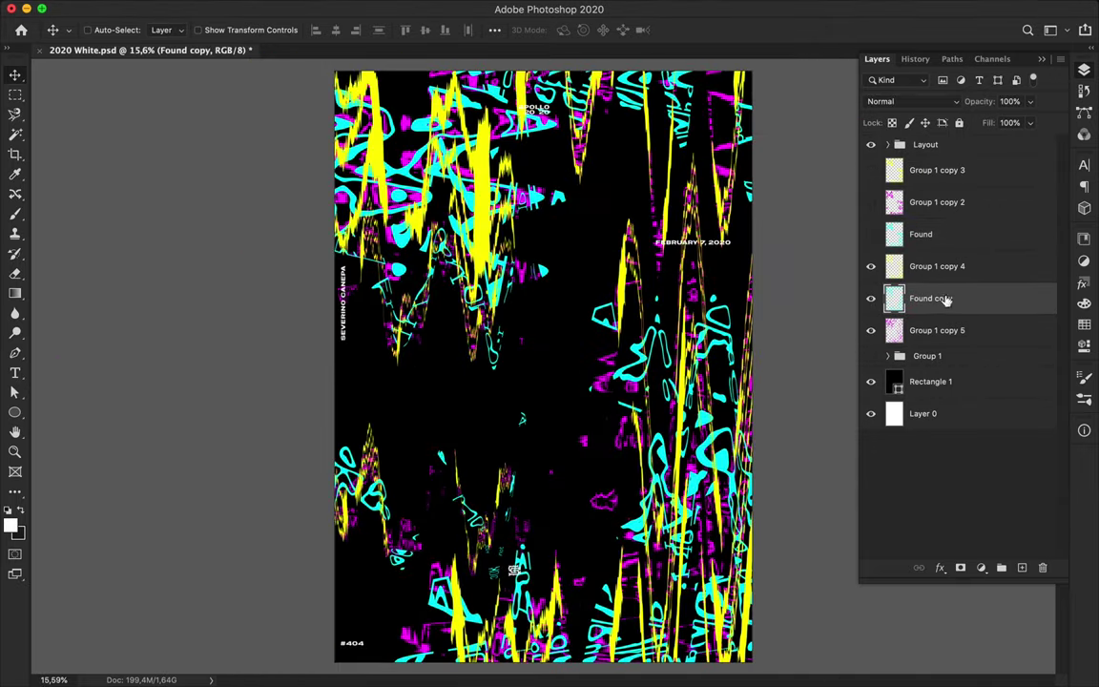
{"action": "left_click", "coordinate": [912, 101]}
{"action": "key", "text": "Escape"}
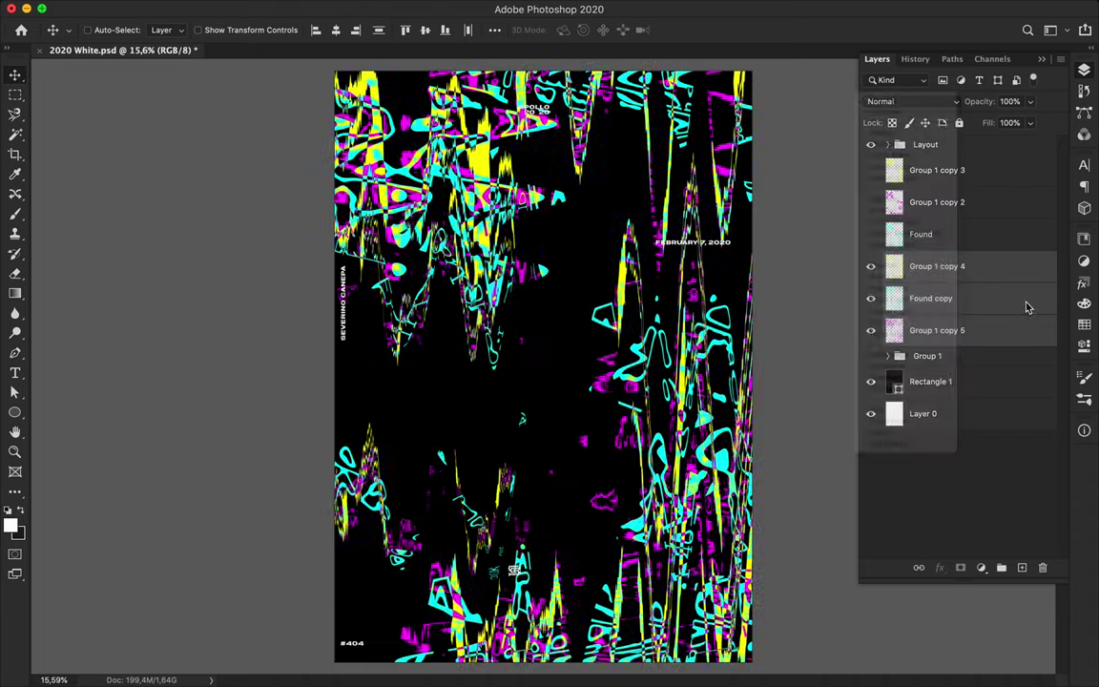
- Add a fully desaturated, full-lightness Hue/Saturation adjustment lower in the stack, set to Color Burn
{"action": "left_click", "coordinate": [985, 570]}
{"action": "left_click", "coordinate": [997, 648]}
{"action": "left_click_drag", "start_coordinate": [971, 360], "coordinate": [897, 361]}
{"action": "left_click_drag", "start_coordinate": [971, 390], "coordinate": [1043, 390]}
{"action": "left_click", "coordinate": [1085, 70]}
{"action": "left_click_drag", "start_coordinate": [981, 267], "coordinate": [962, 360]}
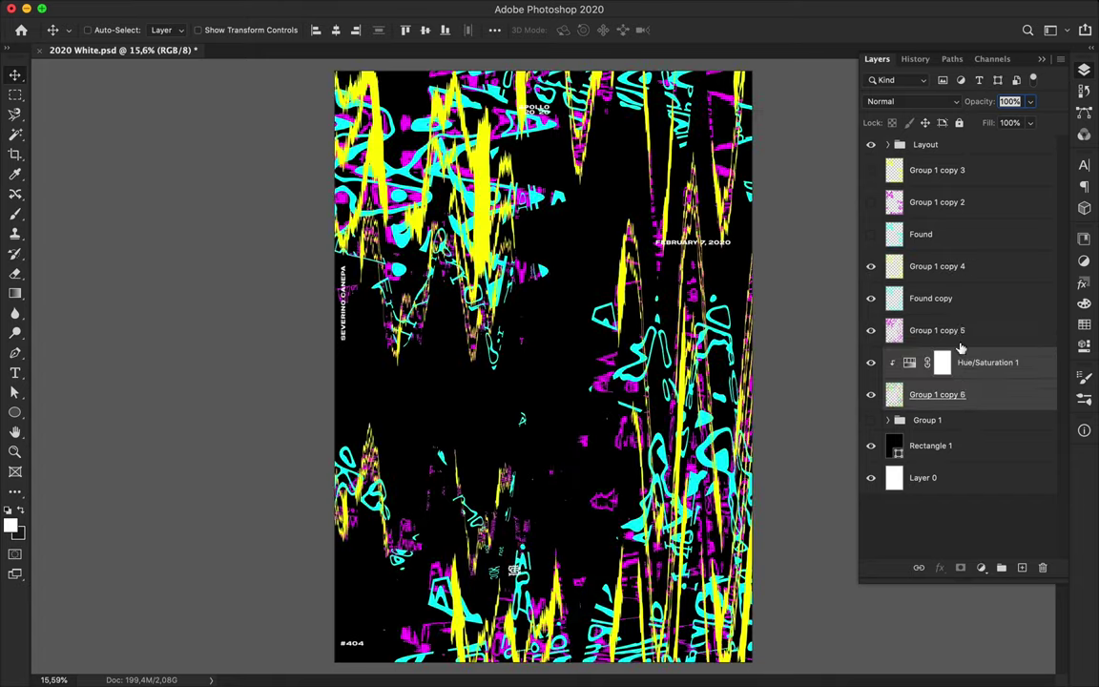
{"action": "left_click", "coordinate": [913, 101]}
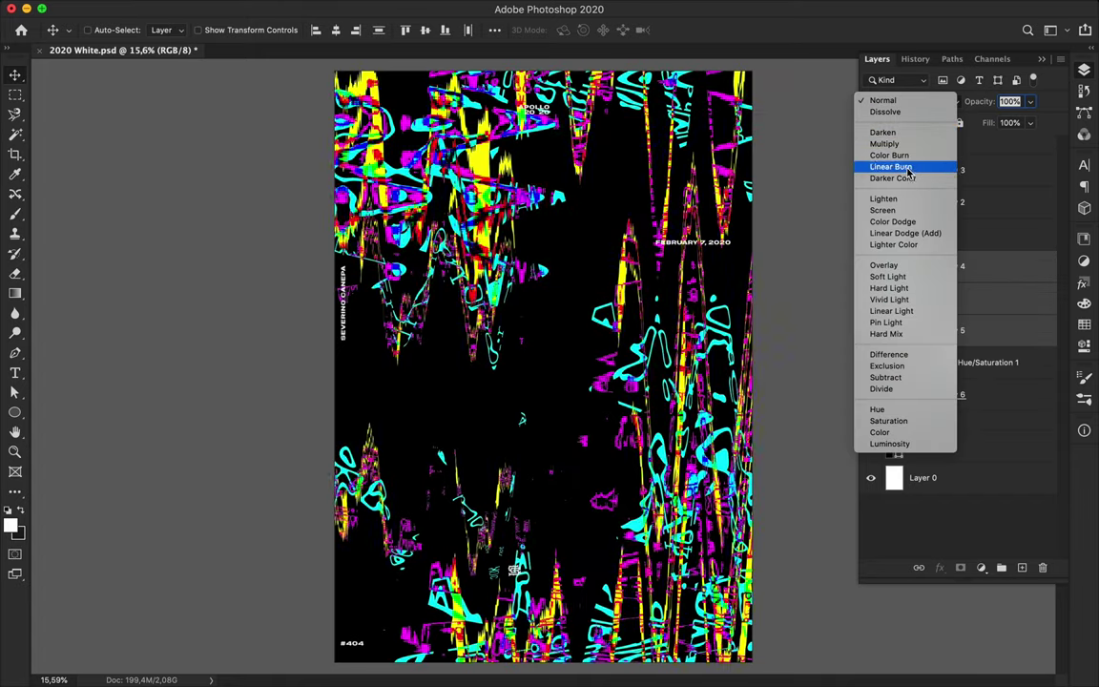
{"action": "left_click", "coordinate": [902, 155]}
- Duplicate the selected glitch layers and merge the copies into one layer
{"action": "key", "text": "ctrl+j"}
{"action": "left_click", "coordinate": [913, 101]}
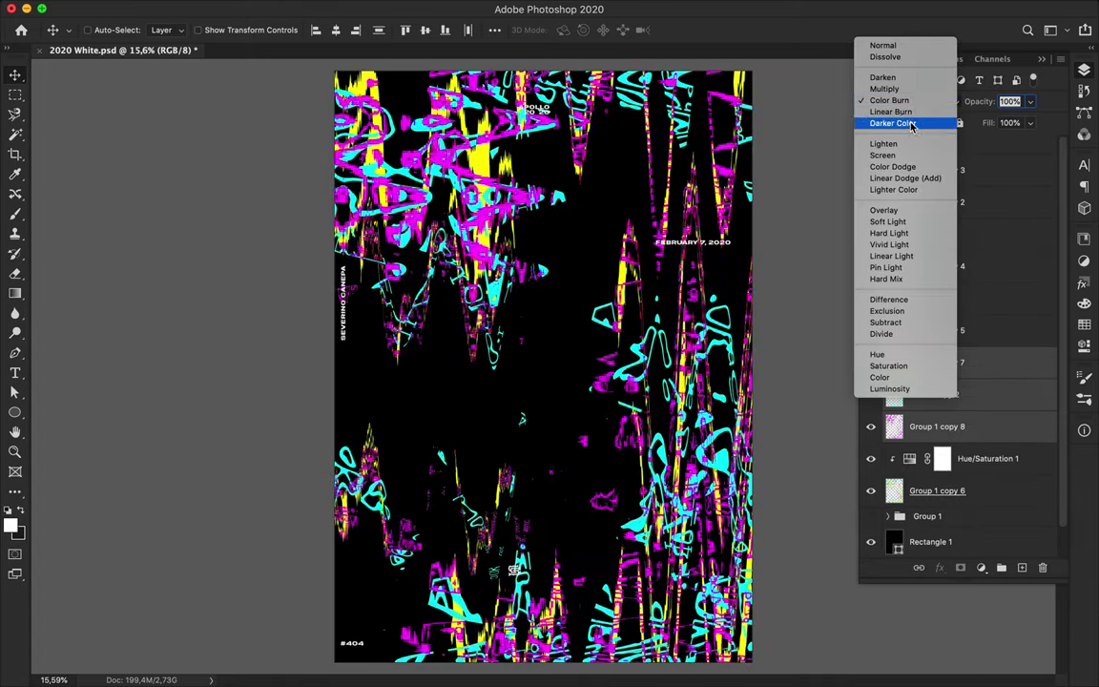
{"action": "key", "text": "ctrl+e"}
{"action": "left_click", "coordinate": [913, 101]}
- Apply a heavy Gaussian Blur to the merged glitch layer and set it to Lighter Color
{"action": "left_click", "coordinate": [905, 210]}
{"action": "left_click", "coordinate": [361, 7]}
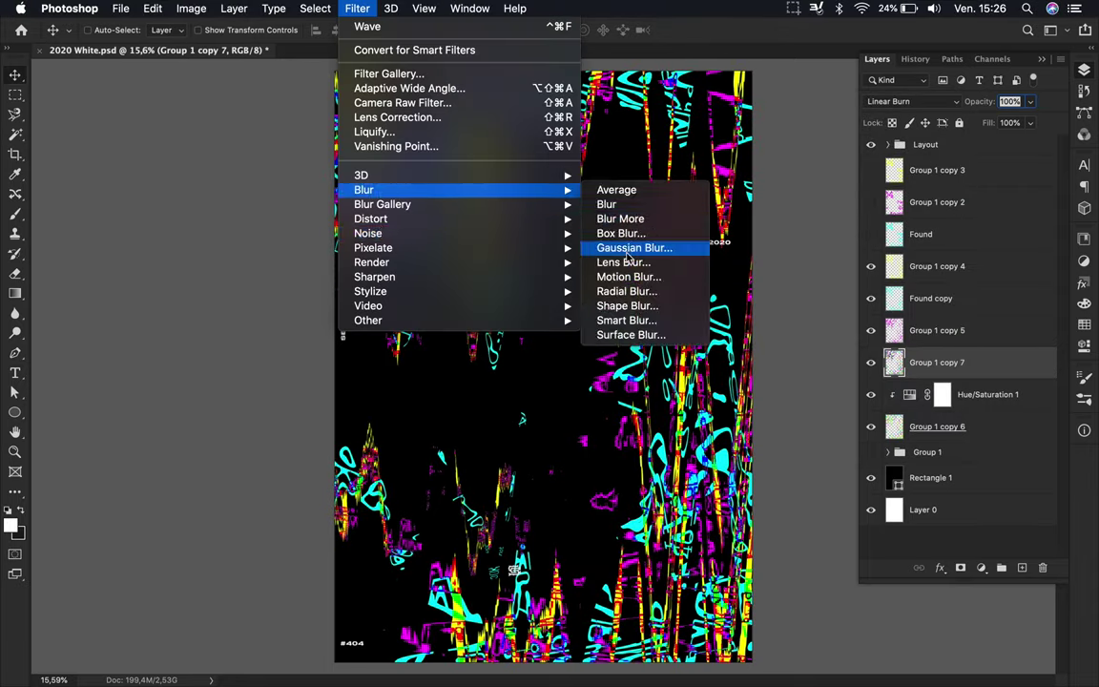
{"action": "left_click", "coordinate": [633, 245]}
{"action": "left_click_drag", "start_coordinate": [835, 289], "coordinate": [860, 289]}
{"action": "left_click", "coordinate": [970, 80]}
{"action": "left_click", "coordinate": [912, 101]}
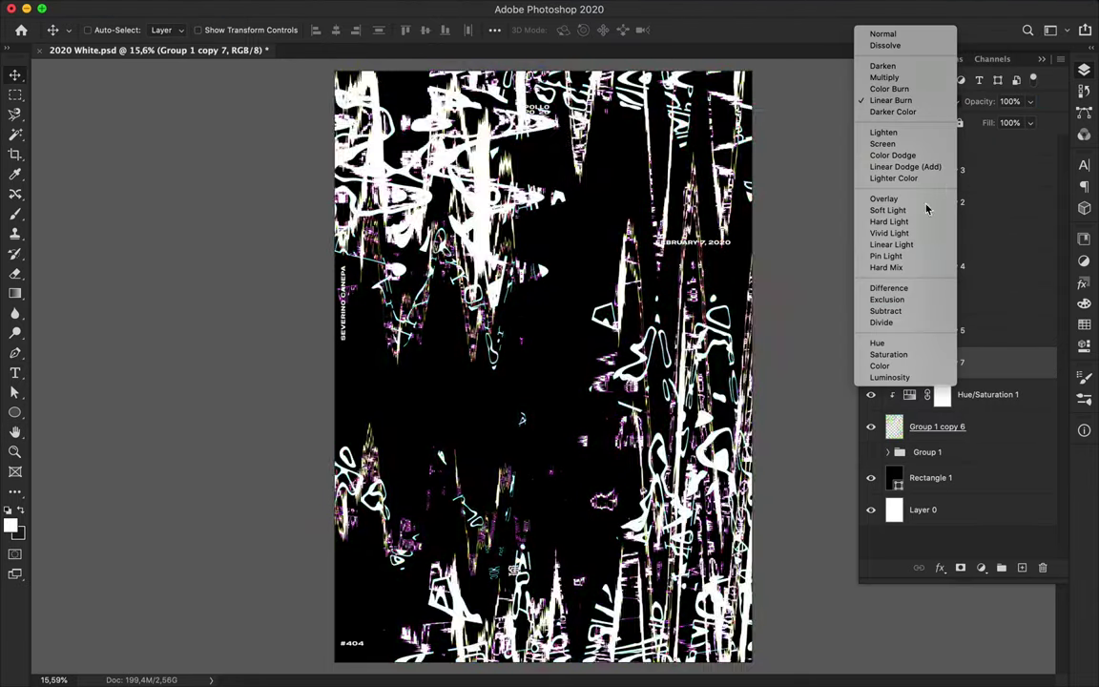
{"action": "left_click", "coordinate": [894, 177]}
- Set Group 1 copy 6 to the Vivid Light blending mode
{"action": "left_click", "coordinate": [870, 426]}
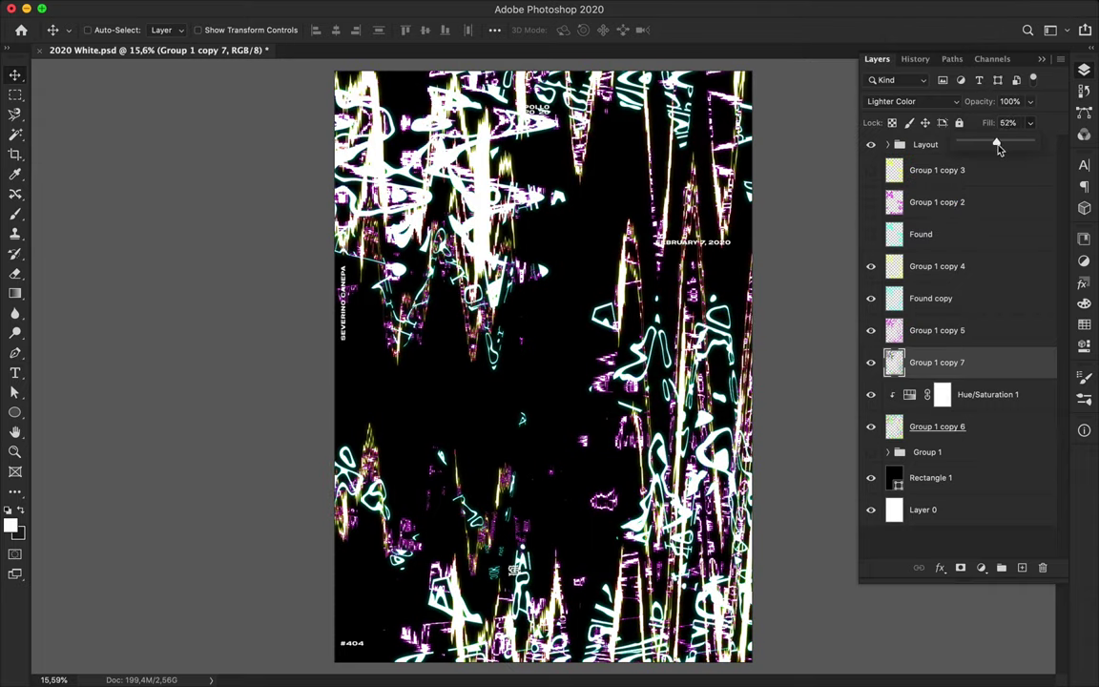
{"action": "left_click", "coordinate": [870, 426]}
{"action": "left_click", "coordinate": [936, 426]}
{"action": "left_click", "coordinate": [913, 101]}
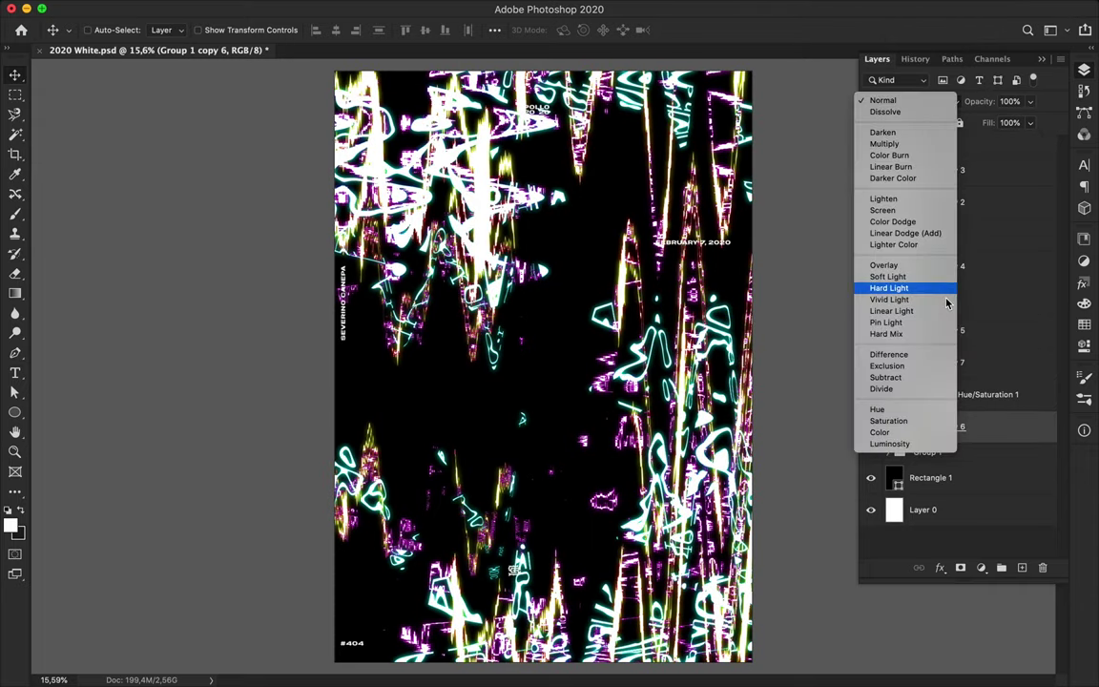
{"action": "left_click", "coordinate": [887, 295]}
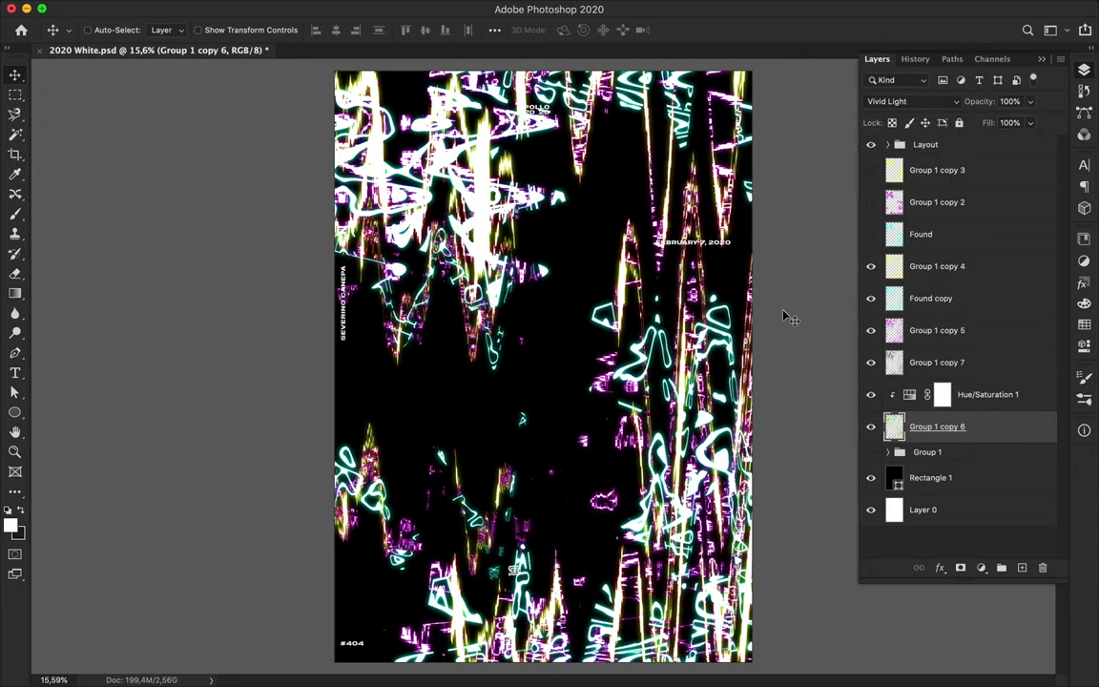
- Show Group 1 copy 3, Group 1 copy 2 and Found, then select the Found copy layer
{"action": "left_click", "coordinate": [870, 234]}
{"action": "left_click", "coordinate": [870, 202]}
{"action": "left_click", "coordinate": [870, 170]}
{"action": "left_click", "coordinate": [937, 170]}
{"action": "left_click", "coordinate": [1030, 122]}
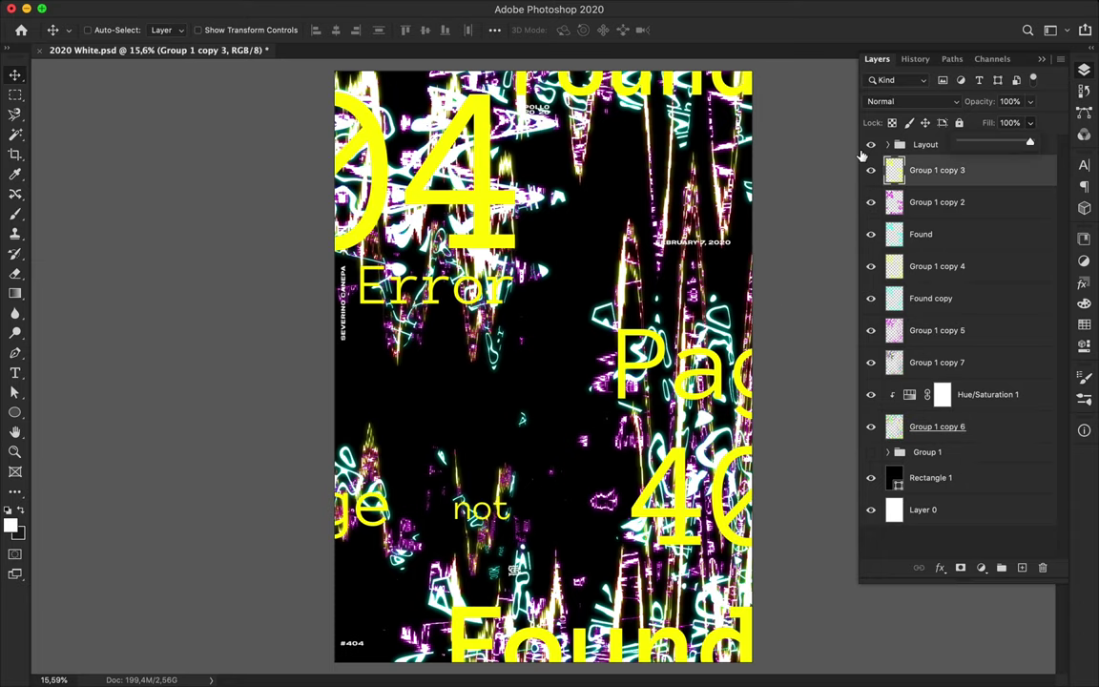
{"action": "left_click", "coordinate": [930, 298], "text": "shift"}
- Hide the yellow text copies and merge Found copy and the glitch copies into Group 1 copy 4
{"action": "key", "text": "super+e"}
{"action": "left_click_drag", "start_coordinate": [870, 234], "coordinate": [870, 172]}
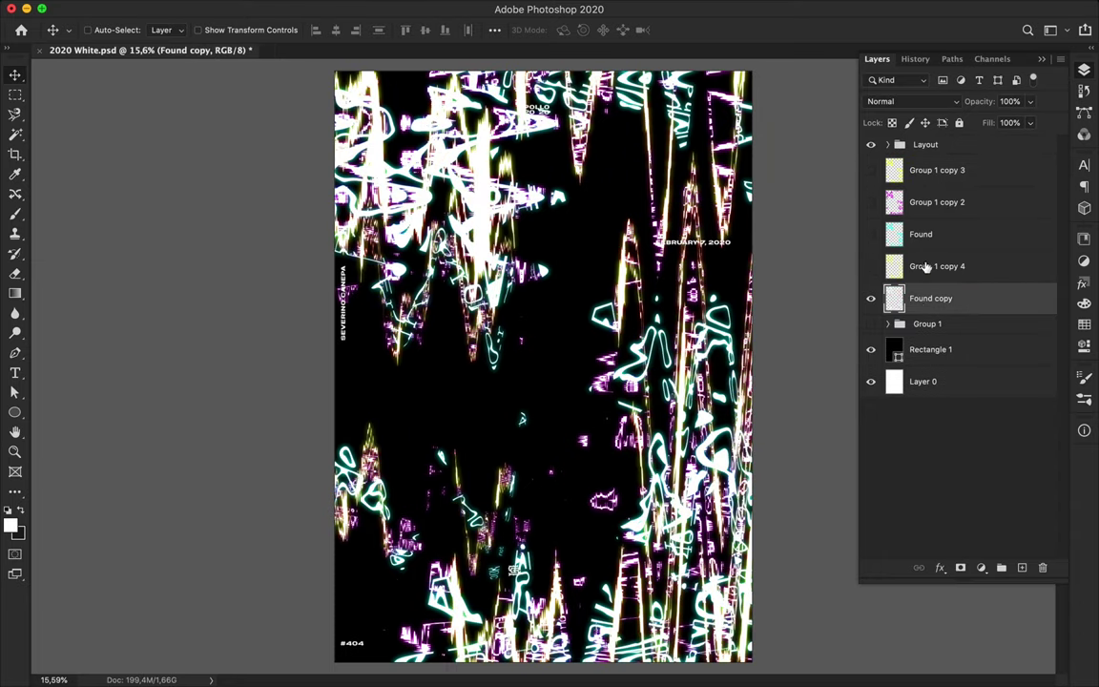
{"action": "left_click", "coordinate": [870, 266]}
{"action": "left_click", "coordinate": [884, 273]}
{"action": "left_click", "coordinate": [933, 299], "text": "shift"}
{"action": "key", "text": "super+e"}
- Warp the merged streak layer into a sweeping curve across the poster
{"action": "key", "text": "super+t"}
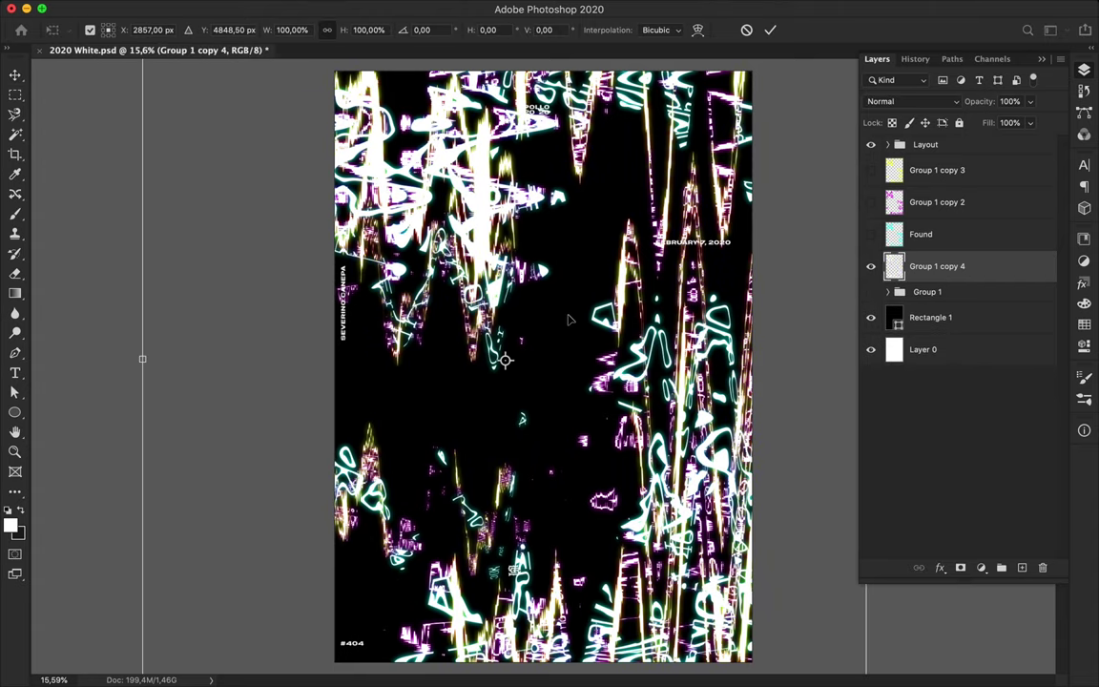
{"action": "right_click", "coordinate": [572, 343]}
{"action": "left_click", "coordinate": [622, 398]}
{"action": "right_click", "coordinate": [503, 251]}
{"action": "left_click", "coordinate": [526, 365]}
{"action": "left_click_drag", "start_coordinate": [553, 382], "coordinate": [470, 453]}
{"action": "left_click_drag", "start_coordinate": [733, 634], "coordinate": [697, 559]}
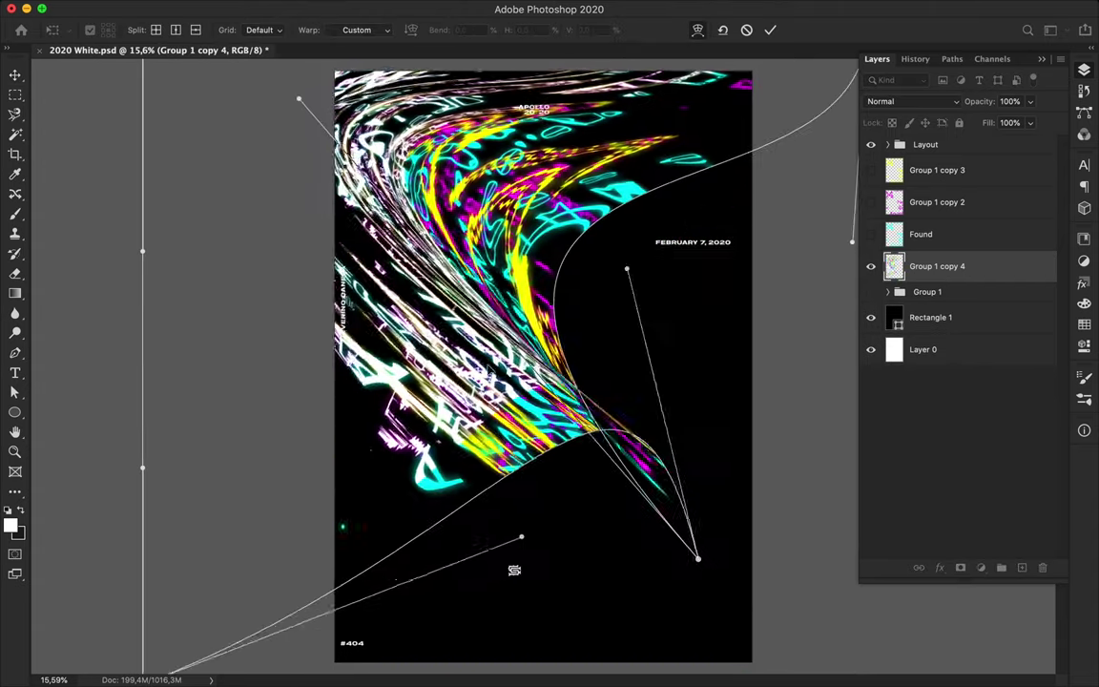
{"action": "left_click_drag", "start_coordinate": [298, 98], "coordinate": [236, 75]}
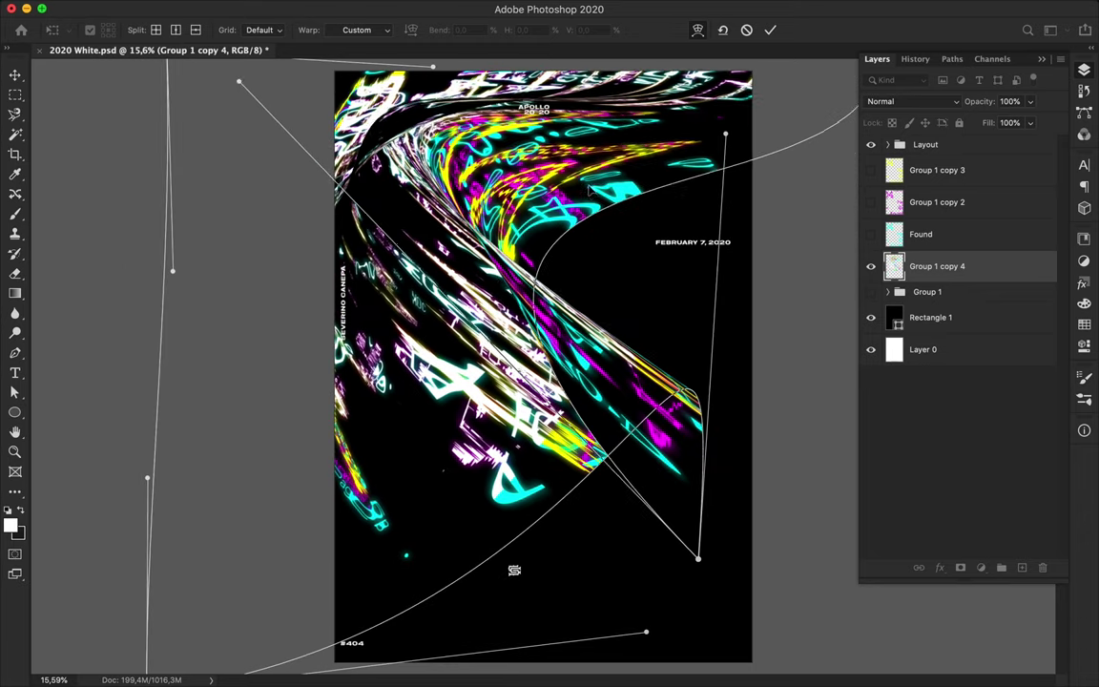
{"action": "key", "text": "Return"}
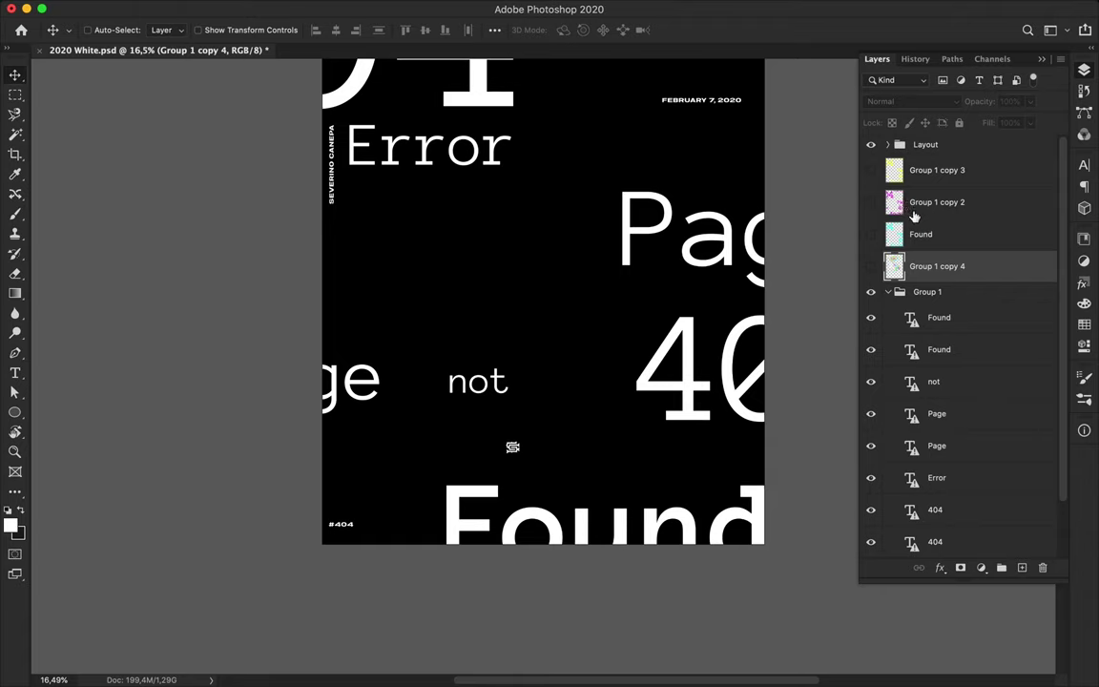
- Rename the second group 'Next' and convert Group 1's text layers into smart objects
{"action": "type", "text": "Next"}
{"action": "left_click", "coordinate": [939, 210]}
{"action": "left_click", "coordinate": [916, 429], "text": "shift"}
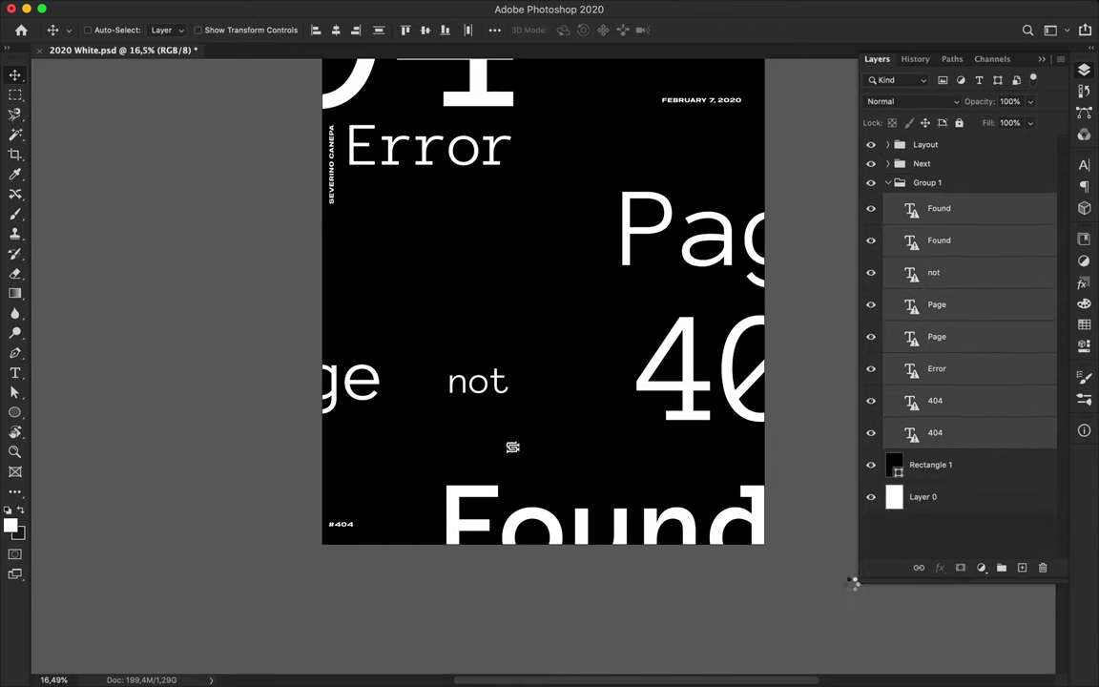
{"action": "right_click", "coordinate": [965, 237]}
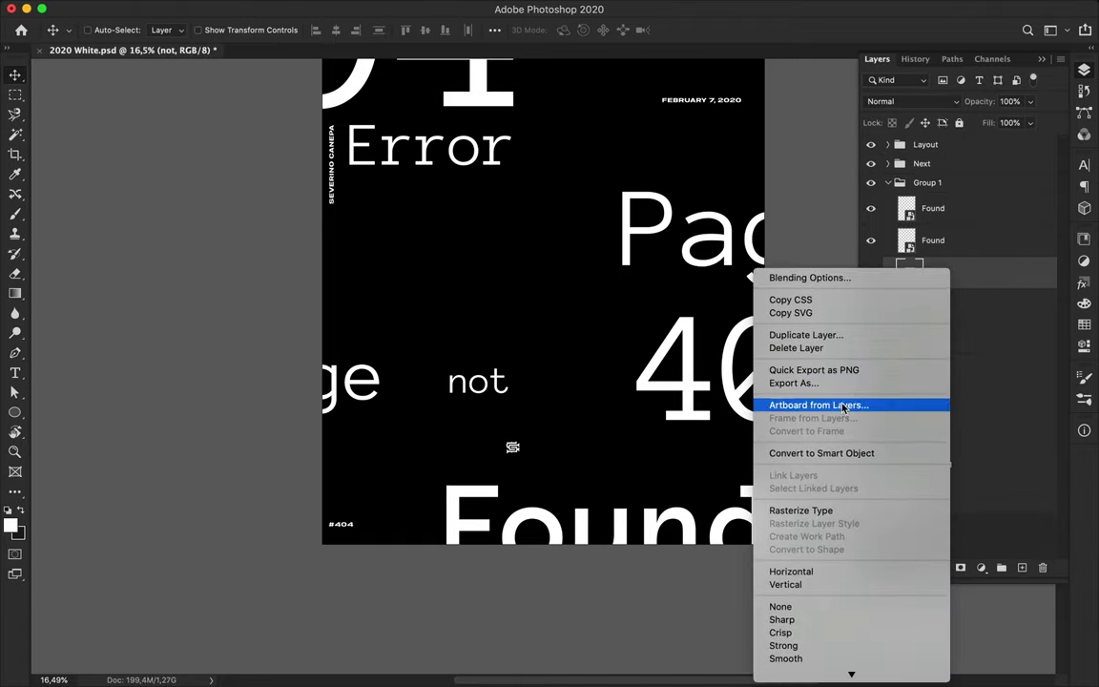
{"action": "right_click", "coordinate": [953, 302]}
{"action": "key", "text": "Escape"}
{"action": "left_click", "coordinate": [916, 432]}
{"action": "right_click", "coordinate": [878, 386]}
{"action": "key", "text": "Escape"}
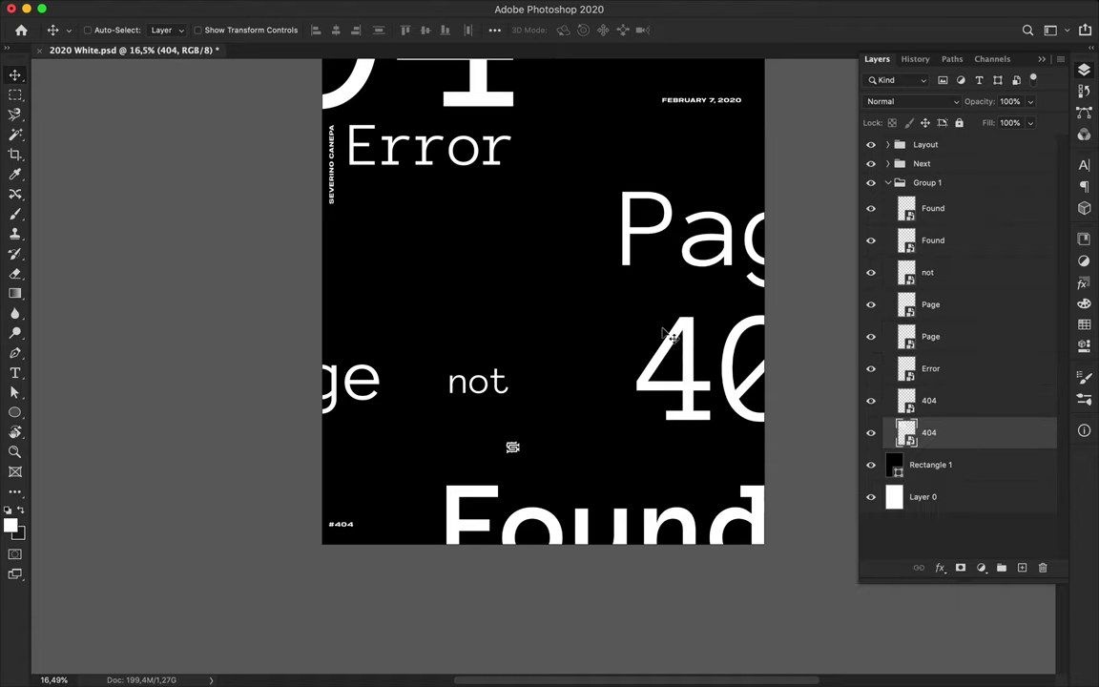
- Add noise to a copy of the black background rectangle
{"action": "scroll", "coordinate": [645, 148], "scroll_direction": "up", "scroll_amount": 5}
{"action": "left_click", "coordinate": [963, 469]}
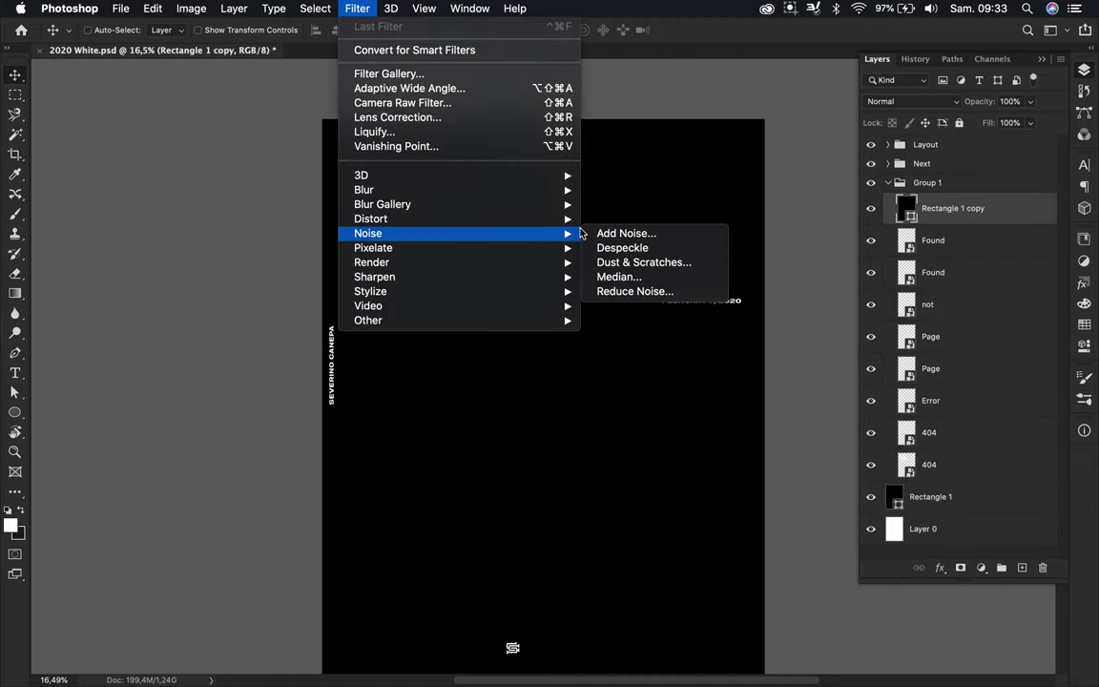
{"action": "left_click", "coordinate": [629, 250]}
{"action": "left_click", "coordinate": [670, 236]}
{"action": "left_click", "coordinate": [358, 7]}
{"action": "left_click", "coordinate": [620, 234]}
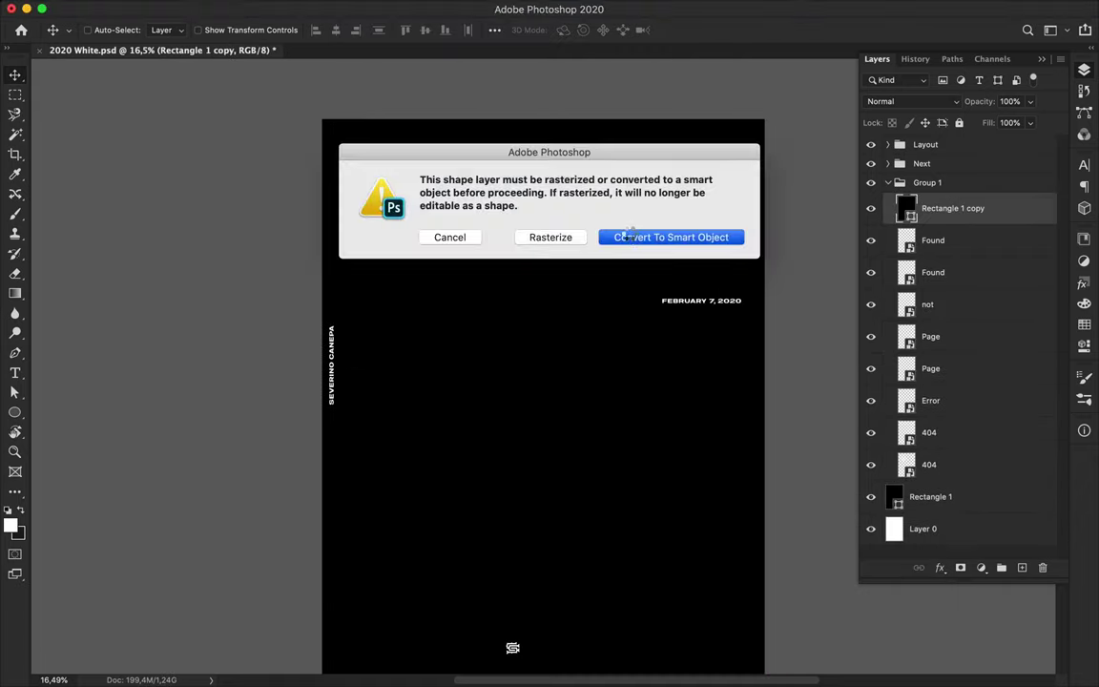
- Copy a patch of the noise to its own layer, enlarge it, and scale a smaller duplicate square
{"action": "left_click_drag", "start_coordinate": [488, 277], "coordinate": [615, 380]}
{"action": "key", "text": "ctrl+j"}
{"action": "key", "text": "ctrl+t"}
{"action": "key", "text": "Return"}
{"action": "key", "text": "m"}
{"action": "key", "text": "ctrl+j"}
{"action": "key", "text": "ctrl+t"}
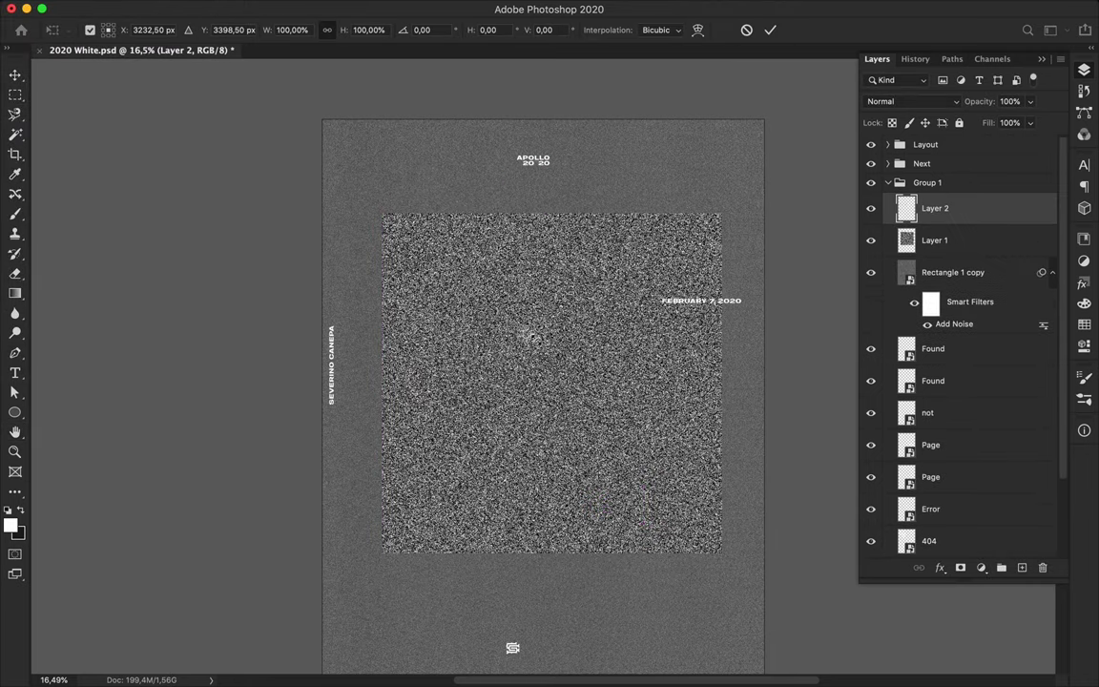
{"action": "left_click_drag", "start_coordinate": [539, 308], "coordinate": [618, 427]}
{"action": "key", "text": "Return"}
- Pixelate the noise square with Mosaic at cell size 145 and delete the leftover noise layers
{"action": "left_click", "coordinate": [387, 7]}
{"action": "left_click", "coordinate": [629, 321]}
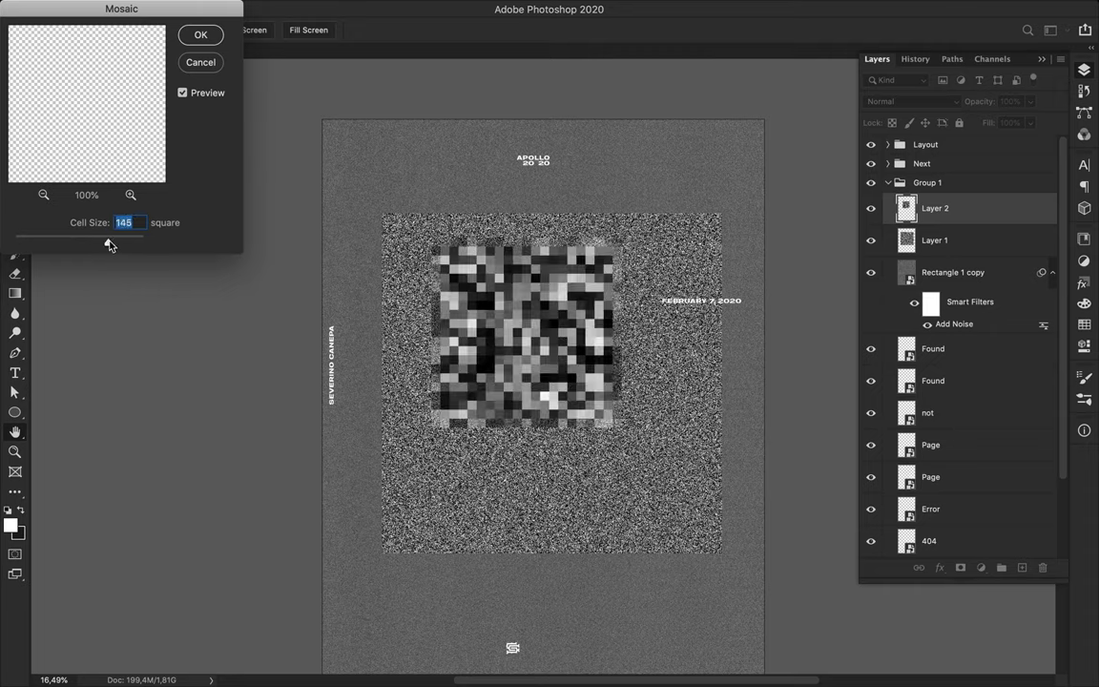
{"action": "left_click", "coordinate": [200, 34]}
{"action": "left_click", "coordinate": [694, 250]}
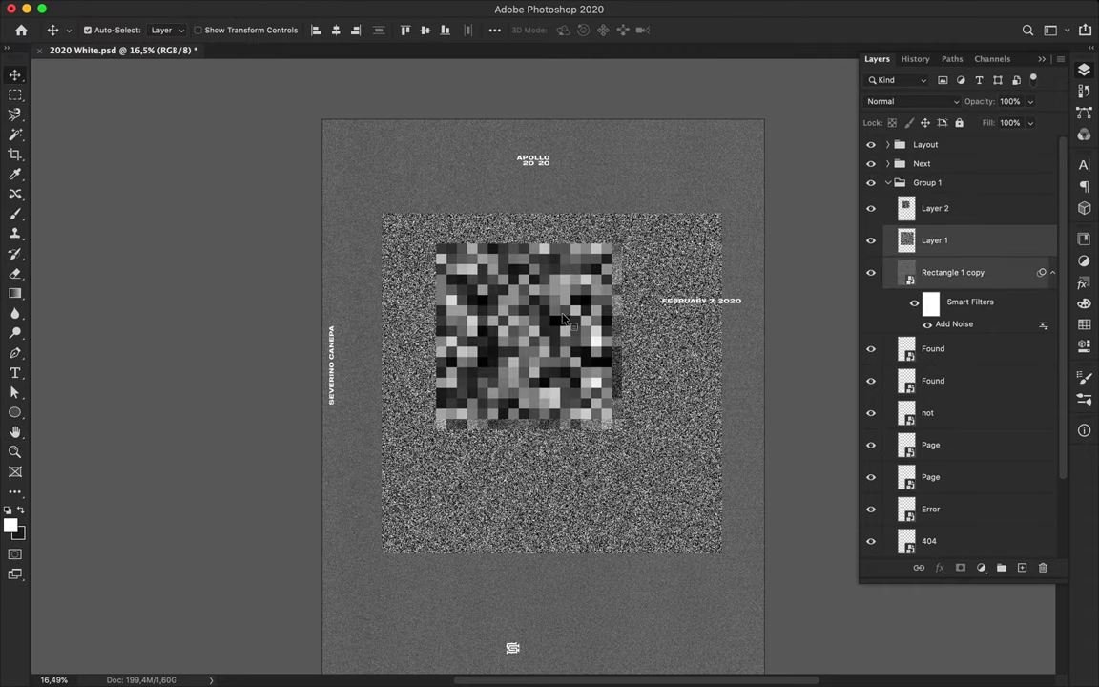
{"action": "key", "text": "BackSpace"}
{"action": "key", "text": "BackSpace"}
- Copy a mosaic column to a new layer and stretch it into full-width stripes
{"action": "key", "text": "m"}
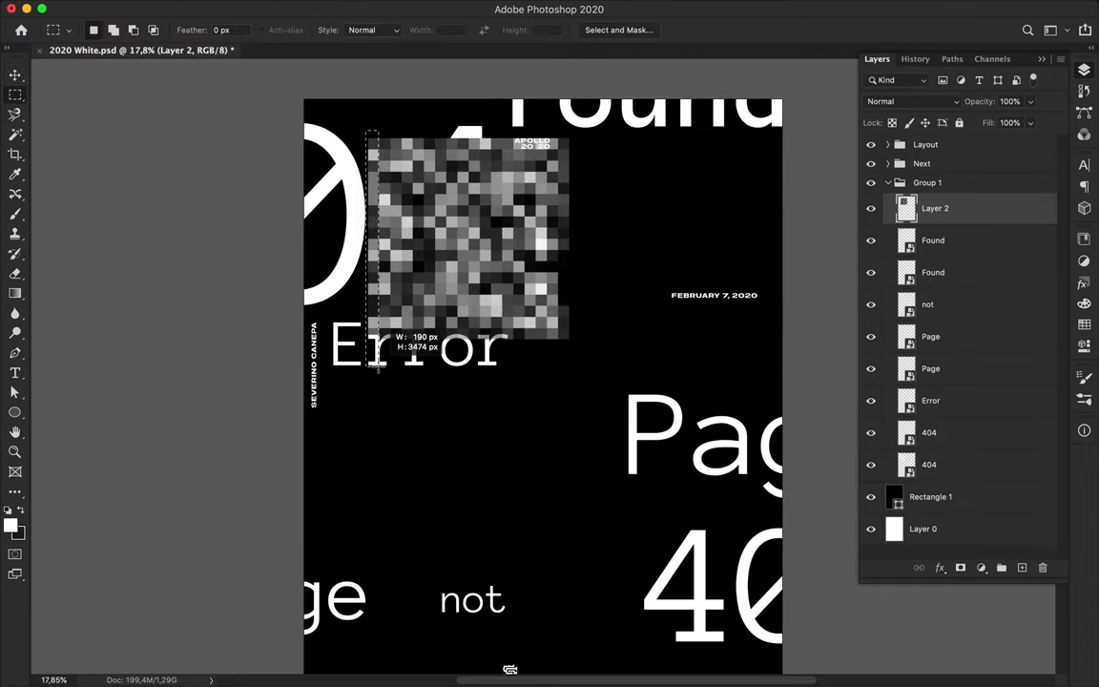
{"action": "key", "text": "ctrl+j"}
{"action": "key", "text": "v"}
{"action": "key", "text": "ctrl+t"}
{"action": "left_click_drag", "start_coordinate": [378, 239], "coordinate": [782, 200]}
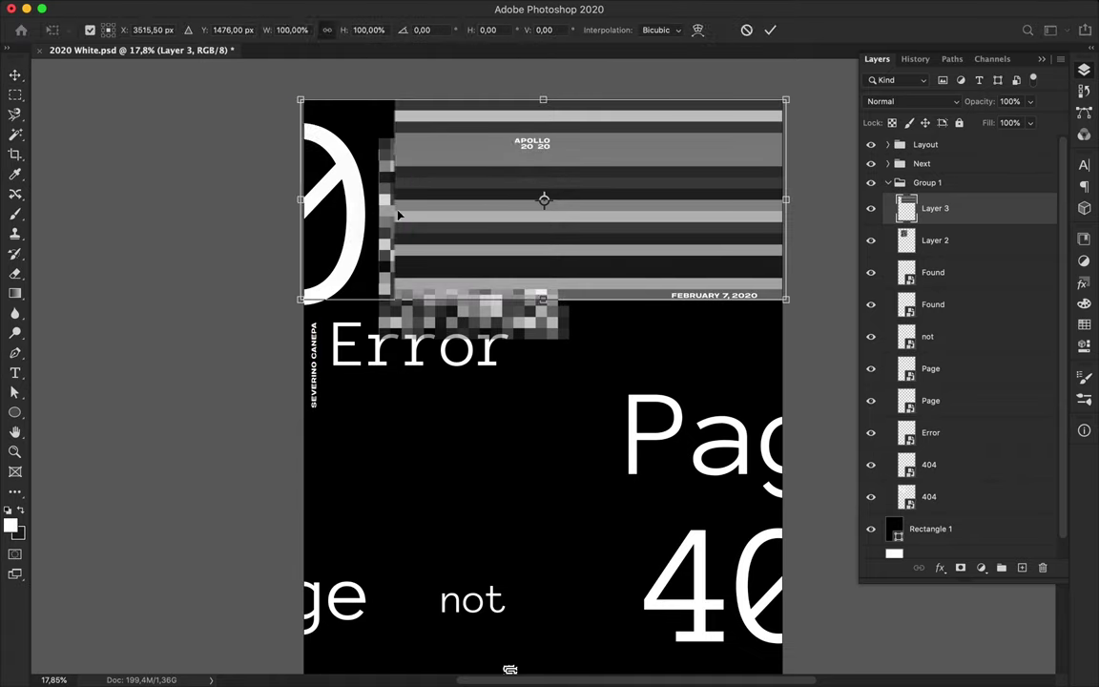
{"action": "left_click_drag", "start_coordinate": [392, 201], "coordinate": [304, 200]}
{"action": "key", "text": "Return"}
{"action": "left_click_drag", "start_coordinate": [481, 315], "coordinate": [515, 553]}
- Copy a second mosaic column and stretch it across the poster width
{"action": "key", "text": "m"}
{"action": "key", "text": "ctrl+j"}
{"action": "key", "text": "v"}
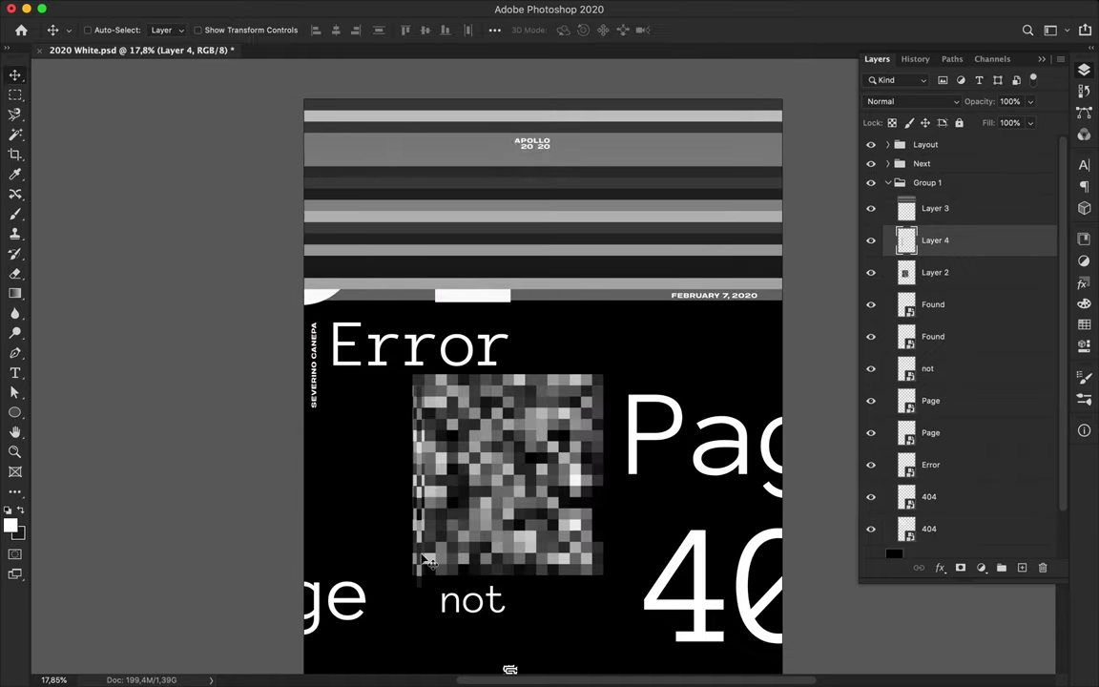
{"action": "key", "text": "ctrl+t"}
{"action": "left_click_drag", "start_coordinate": [307, 381], "coordinate": [782, 381]}
{"action": "key", "text": "Return"}
{"action": "scroll", "coordinate": [496, 315], "scroll_direction": "down", "scroll_amount": 5}
{"action": "left_click_drag", "start_coordinate": [496, 314], "coordinate": [548, 456]}
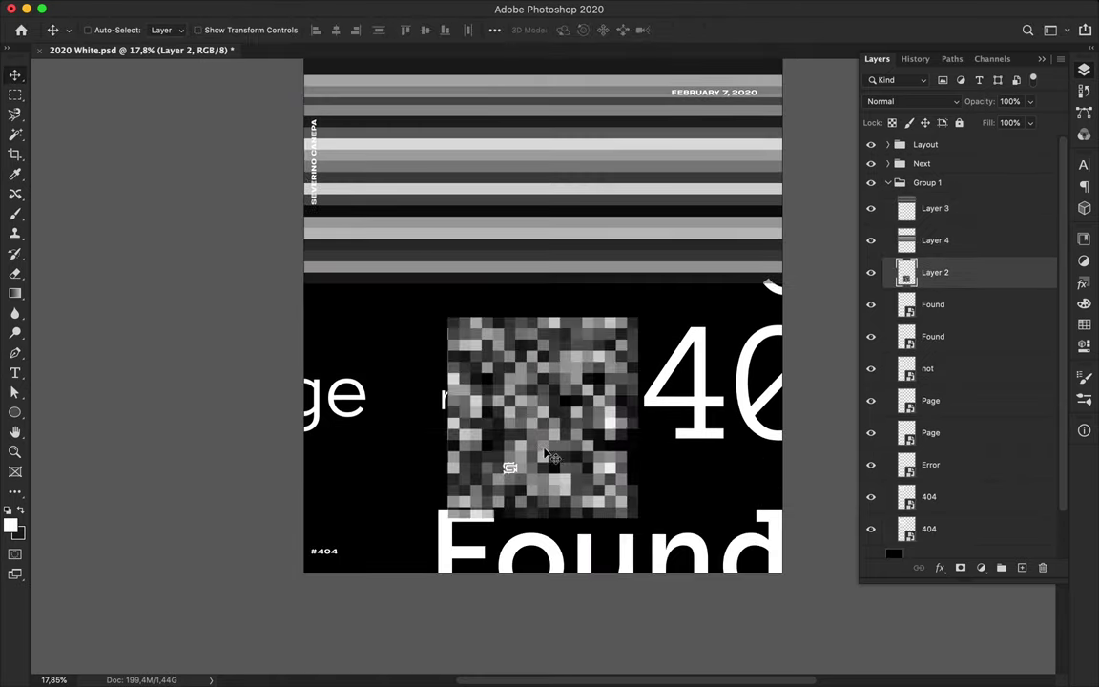
- Stretch a third column into full-width stripes as Layer 5, with the mosaic layer above
{"action": "key", "text": "ctrl+j"}
{"action": "key", "text": "v"}
{"action": "key", "text": "ctrl+t"}
{"action": "left_click_drag", "start_coordinate": [305, 373], "coordinate": [811, 373]}
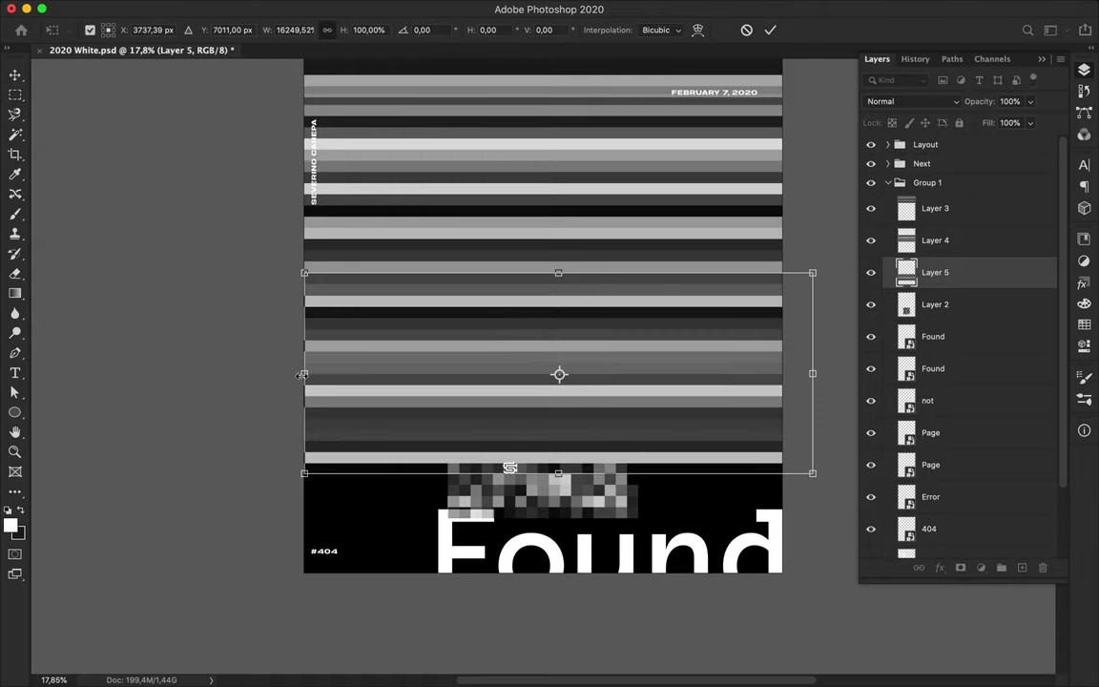
{"action": "key", "text": "Return"}
{"action": "left_click", "coordinate": [942, 305]}
{"action": "left_click_drag", "start_coordinate": [942, 305], "coordinate": [935, 198]}
- Stretch a fourth column into full-width stripes as Layer 6
{"action": "key", "text": "m"}
{"action": "key", "text": "ctrl+j"}
{"action": "key", "text": "v"}
{"action": "mouse_move", "coordinate": [553, 515]}
{"action": "left_mouse_down"}
{"action": "mouse_move", "coordinate": [315, 515]}
{"action": "mouse_move", "coordinate": [813, 505]}
{"action": "left_mouse_up"}
{"action": "key", "text": "ctrl+t"}
{"action": "key", "text": "Return"}
{"action": "left_click_drag", "start_coordinate": [575, 370], "coordinate": [665, 246]}
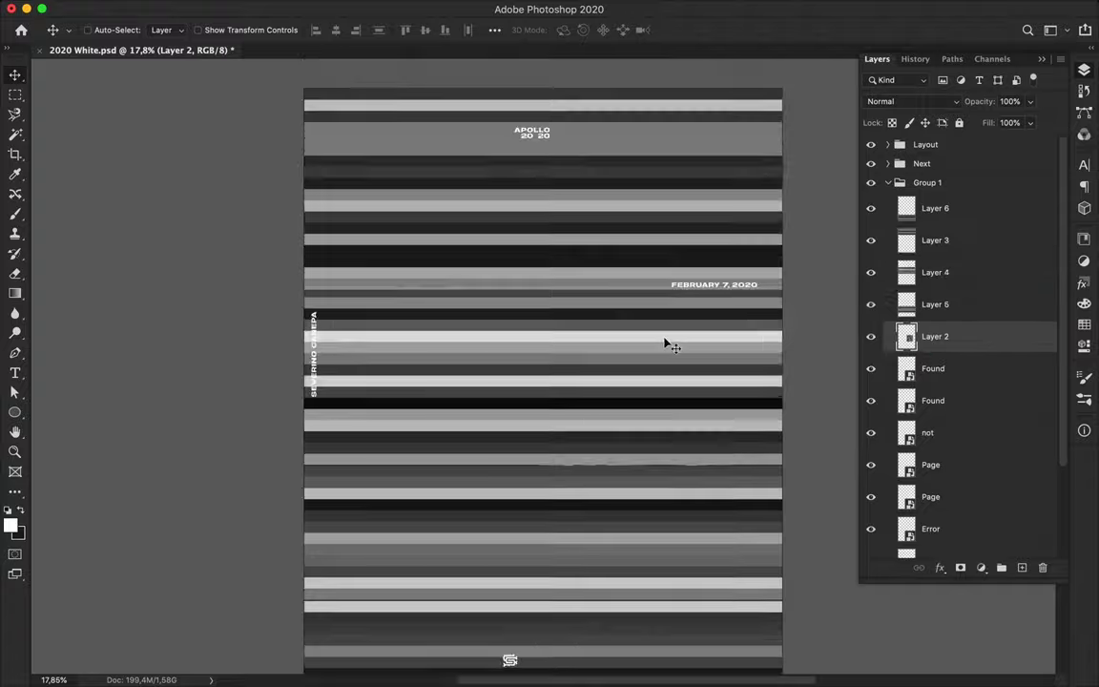
{"action": "key", "text": "ctrl+minus"}
- Squash stripe layers 3–6 to about 60% height, with flipped copies in the lower half
{"action": "left_click", "coordinate": [934, 208]}
{"action": "left_click", "coordinate": [935, 304], "text": "shift"}
{"action": "key", "text": "ctrl+t"}
{"action": "left_click_drag", "start_coordinate": [512, 607], "coordinate": [515, 373]}
{"action": "key", "text": "Return"}
{"action": "left_click_drag", "start_coordinate": [510, 301], "coordinate": [589, 400]}
{"action": "key", "text": "ctrl+t"}
{"action": "left_click_drag", "start_coordinate": [744, 573], "coordinate": [785, 392]}
{"action": "left_click_drag", "start_coordinate": [580, 483], "coordinate": [642, 468]}
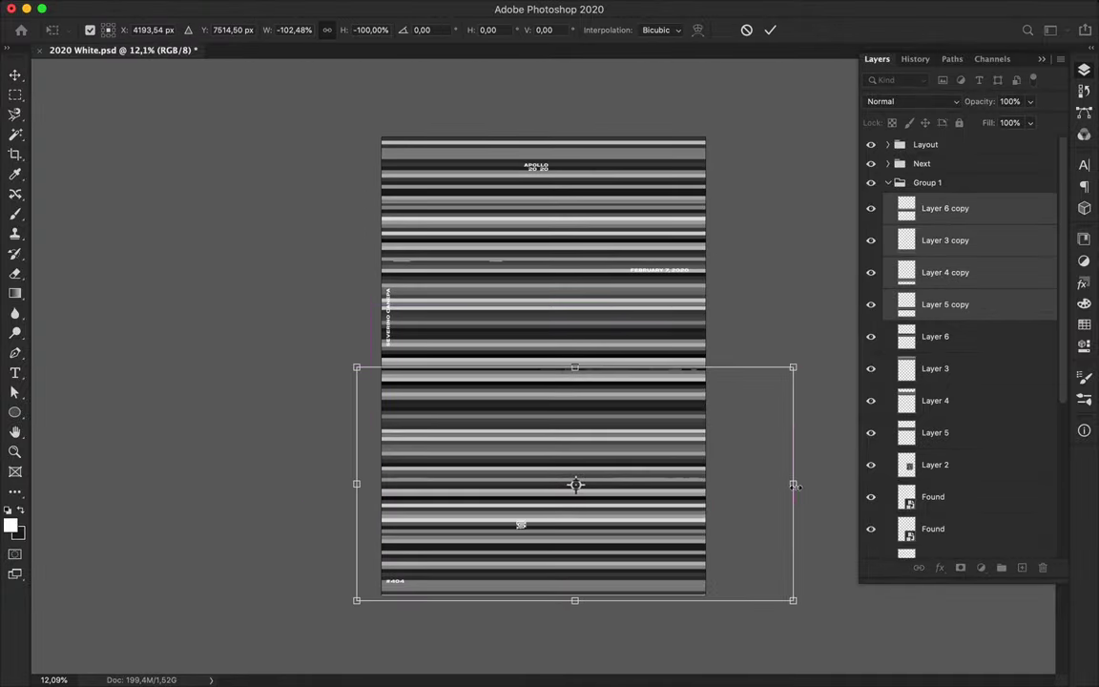
{"action": "key", "text": "Return"}
- Merge the eight stripe layers into one and blend it with Multiply
{"action": "scroll", "coordinate": [954, 287], "scroll_direction": "down", "scroll_amount": 3}
{"action": "left_click", "coordinate": [953, 287], "text": "shift"}
{"action": "scroll", "coordinate": [934, 222], "scroll_direction": "up", "scroll_amount": 3}
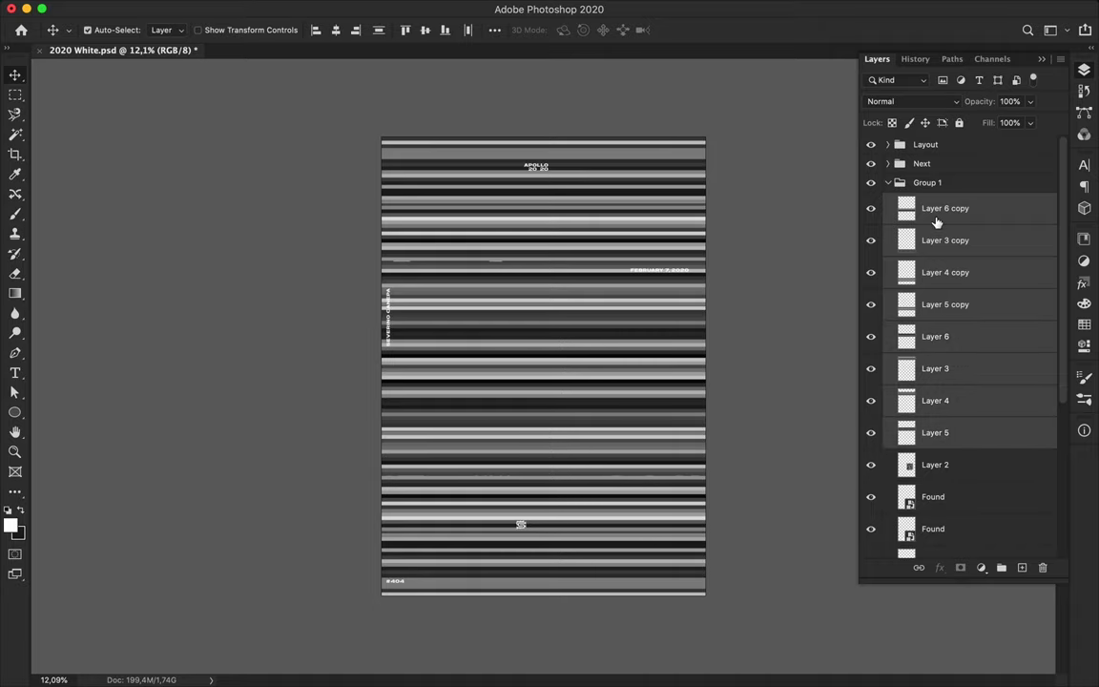
{"action": "key", "text": "cmd+e"}
{"action": "left_click", "coordinate": [911, 101]}
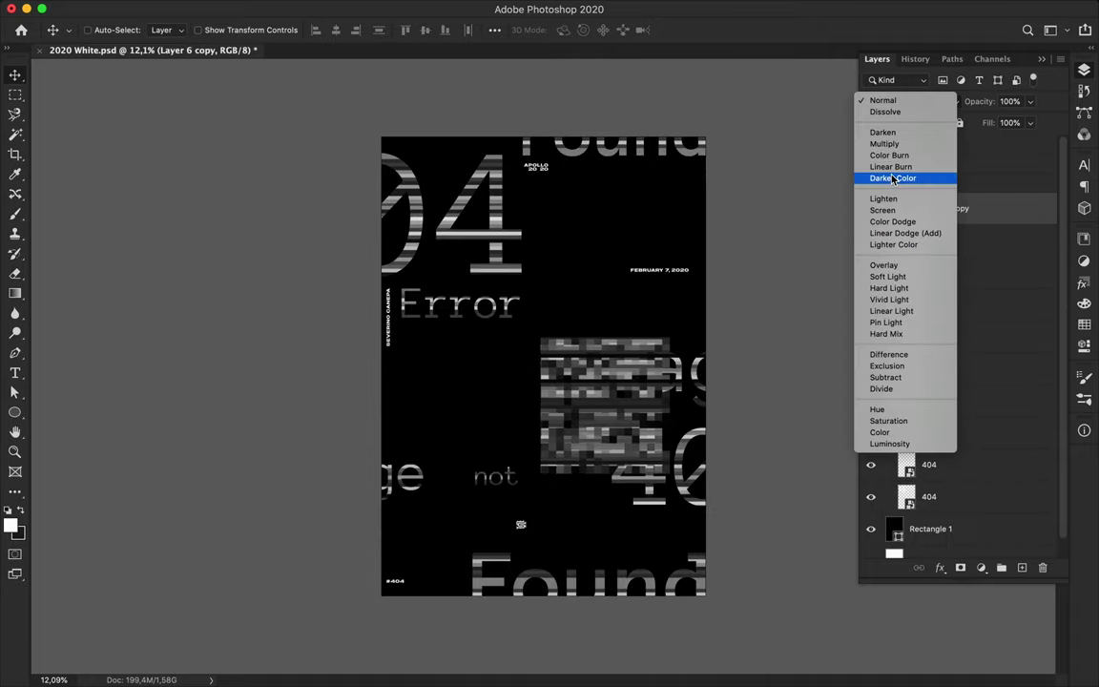
{"action": "left_click", "coordinate": [894, 144]}
- Squash the merged stripes into the upper half, then undo it and duplicate the layer
{"action": "key", "text": "cmd+t"}
{"action": "left_click_drag", "start_coordinate": [580, 596], "coordinate": [581, 356]}
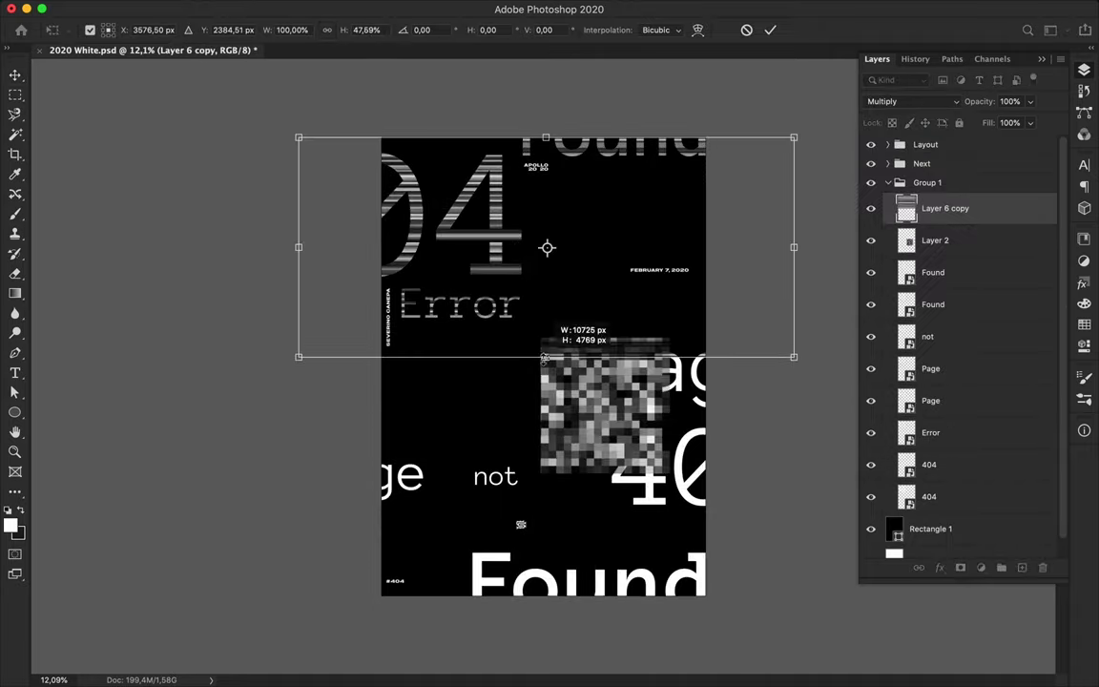
{"action": "key", "text": "Return"}
{"action": "key", "text": "cmd+z"}
{"action": "key", "text": "cmd+j"}
{"action": "key", "text": "cmd+t"}
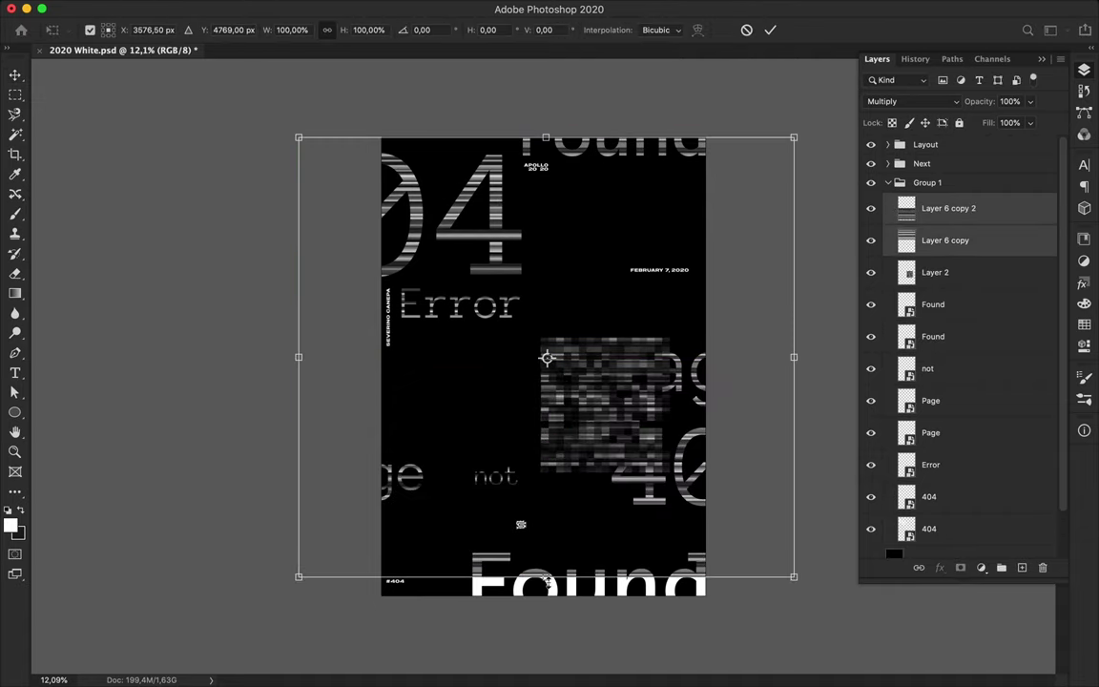
- Duplicate the stripes again, squash the copy into the lower half, and merge the copies
{"action": "key", "text": "cmd+j"}
{"action": "key", "text": "cmd+t"}
{"action": "left_click_drag", "start_coordinate": [550, 134], "coordinate": [549, 368]}
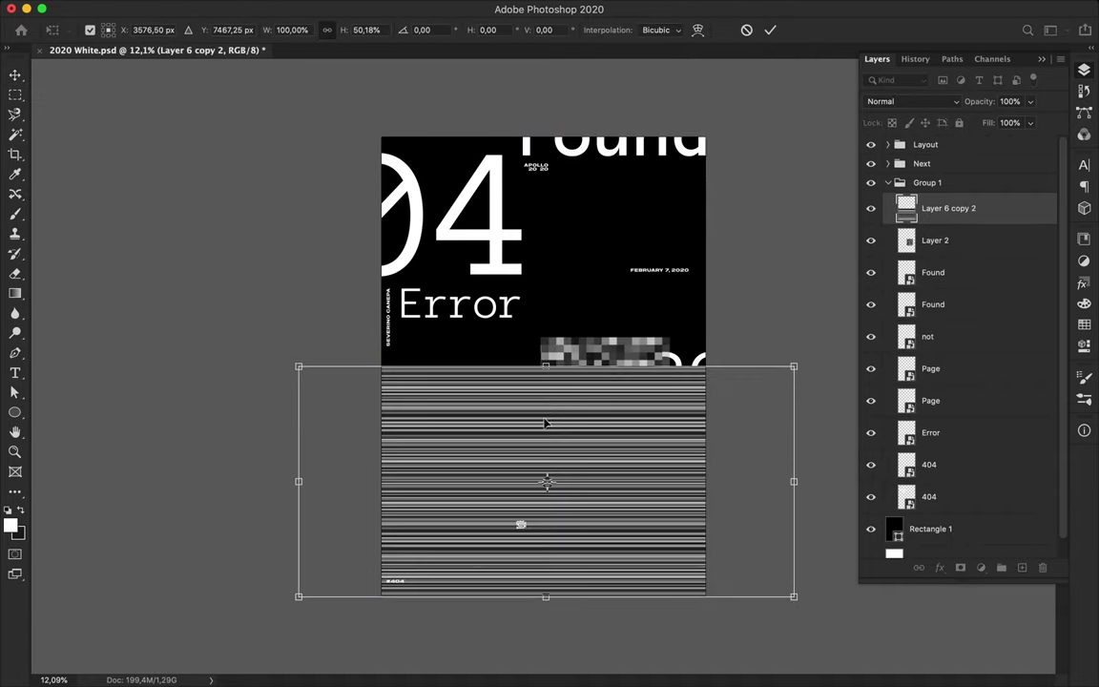
{"action": "key", "text": "Return"}
{"action": "key", "text": "cmd+z"}
{"action": "key", "text": "cmd+t"}
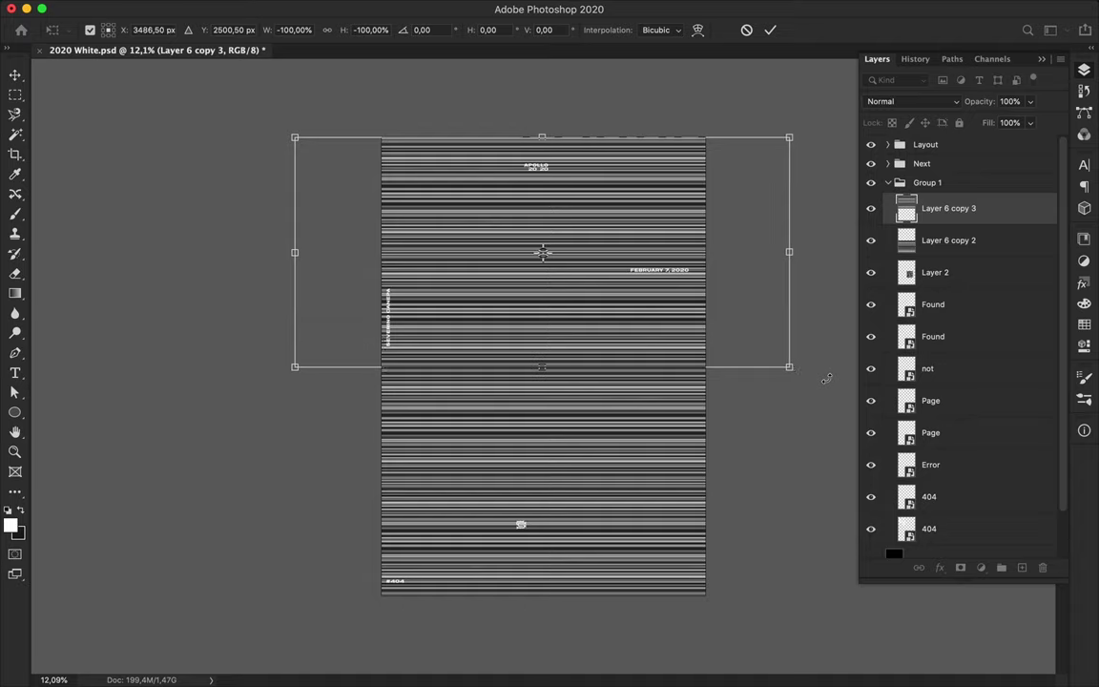
{"action": "key", "text": "Return"}
{"action": "left_click", "coordinate": [1001, 241], "text": "shift"}
{"action": "key", "text": "cmd+e"}
- Blend the merged stripes with Linear Burn at 24% fill and hide the mosaic block
{"action": "left_click", "coordinate": [913, 101]}
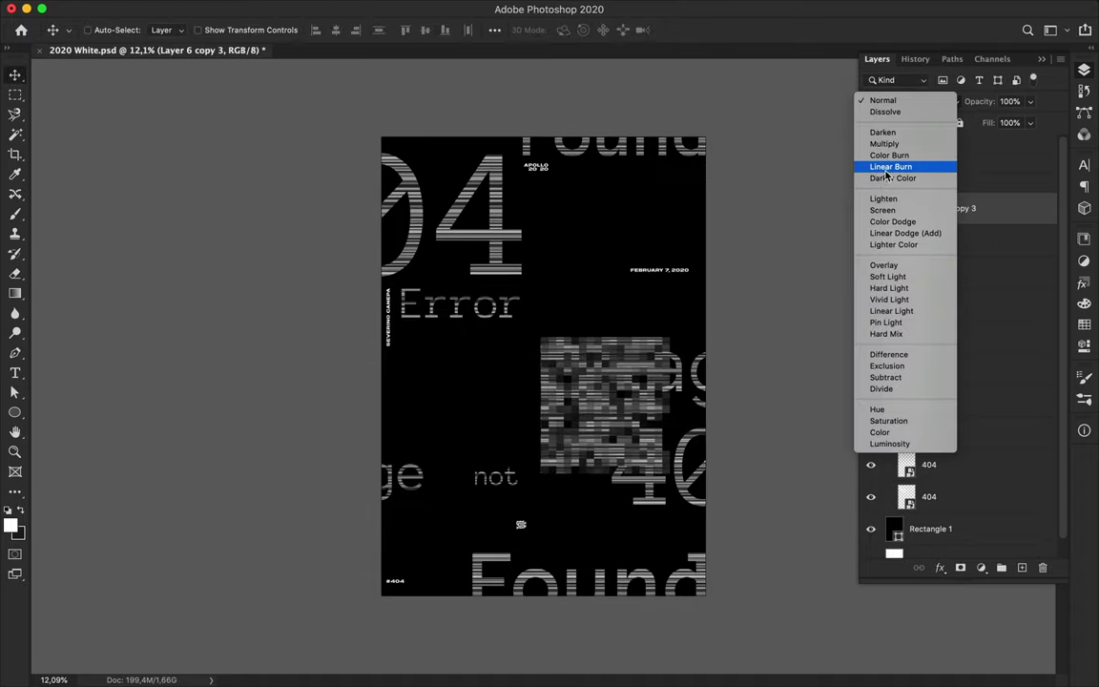
{"action": "left_click", "coordinate": [890, 167]}
{"action": "left_click", "coordinate": [1030, 122]}
{"action": "left_click_drag", "start_coordinate": [1035, 141], "coordinate": [975, 141]}
{"action": "scroll", "coordinate": [618, 364], "scroll_direction": "up", "scroll_amount": 3}
{"action": "left_click", "coordinate": [959, 122]}
{"action": "left_click", "coordinate": [662, 306]}
{"action": "key", "text": "Return"}
- Group all text layers from Found to 404 into a group named Green
{"action": "left_click_drag", "start_coordinate": [870, 208], "coordinate": [870, 240]}
{"action": "scroll", "coordinate": [549, 363], "scroll_direction": "down", "scroll_amount": 2}
{"action": "left_click", "coordinate": [492, 323]}
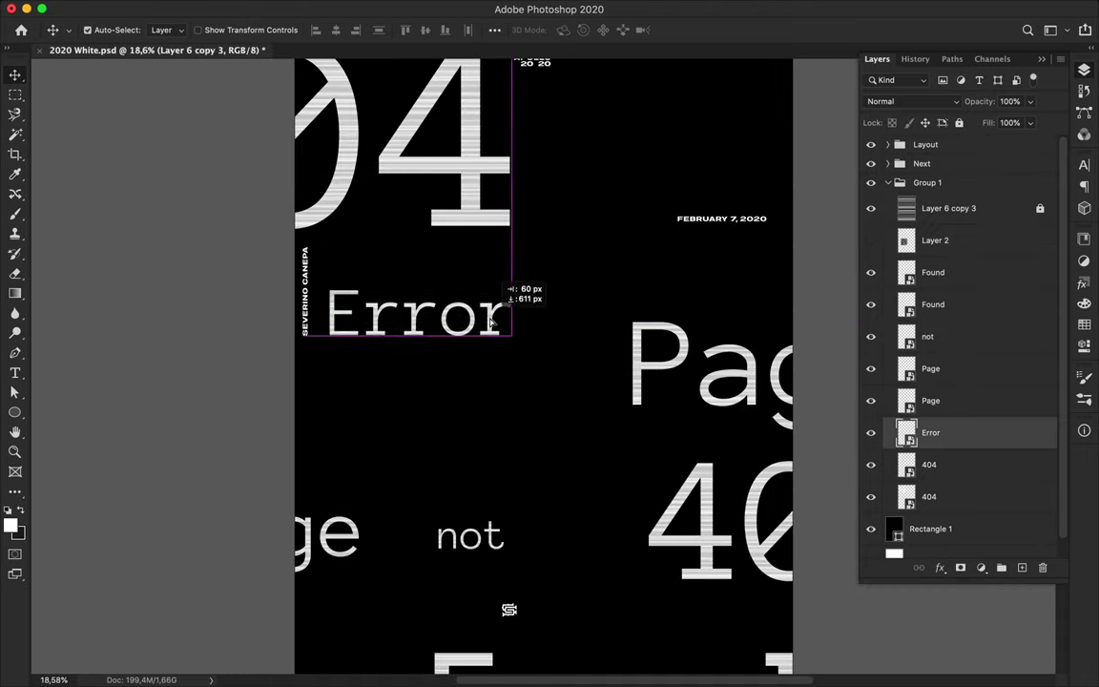
{"action": "scroll", "coordinate": [492, 315], "scroll_direction": "down", "scroll_amount": 2}
{"action": "scroll", "coordinate": [490, 381], "scroll_direction": "up", "scroll_amount": 3}
{"action": "scroll", "coordinate": [503, 302], "scroll_direction": "down", "scroll_amount": 1}
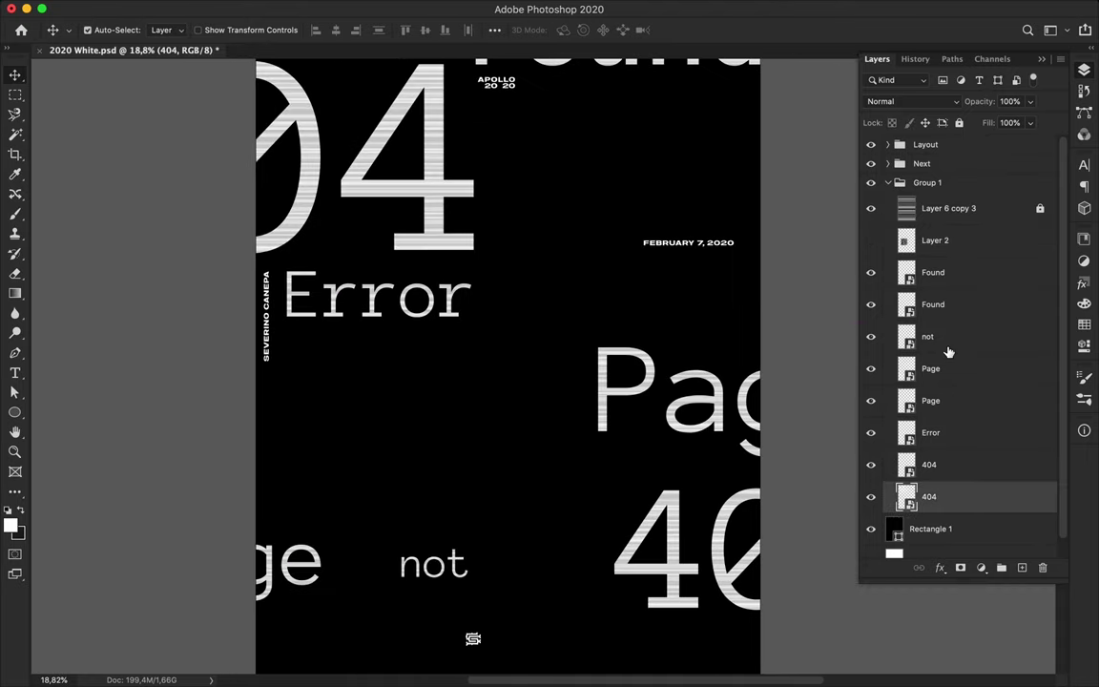
{"action": "left_click", "coordinate": [965, 279], "text": "shift"}
{"action": "left_click", "coordinate": [1000, 568]}
{"action": "type", "text": "Green"}
{"action": "key", "text": "Return"}
{"action": "scroll", "coordinate": [551, 245], "scroll_direction": "down", "scroll_amount": 2}
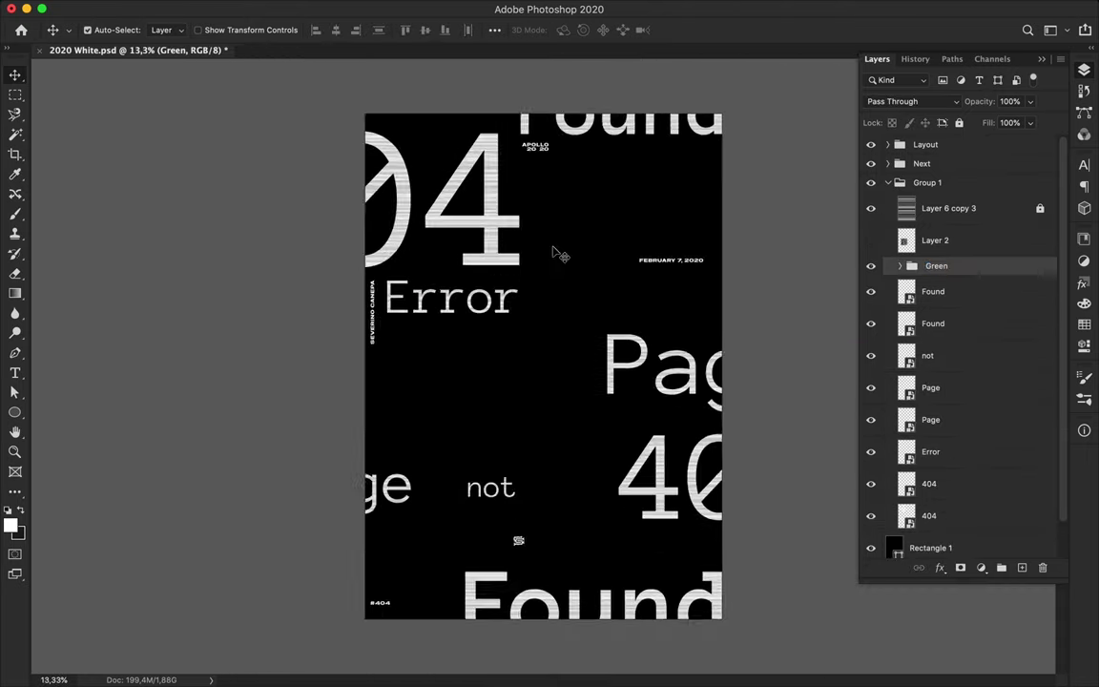
{"action": "left_click", "coordinate": [960, 567]}
{"action": "key", "text": "ctrl+z"}
- Add a Color Balance adjustment on the highlights and a green Photo Filter
{"action": "left_click", "coordinate": [983, 572]}
{"action": "left_click", "coordinate": [997, 600]}
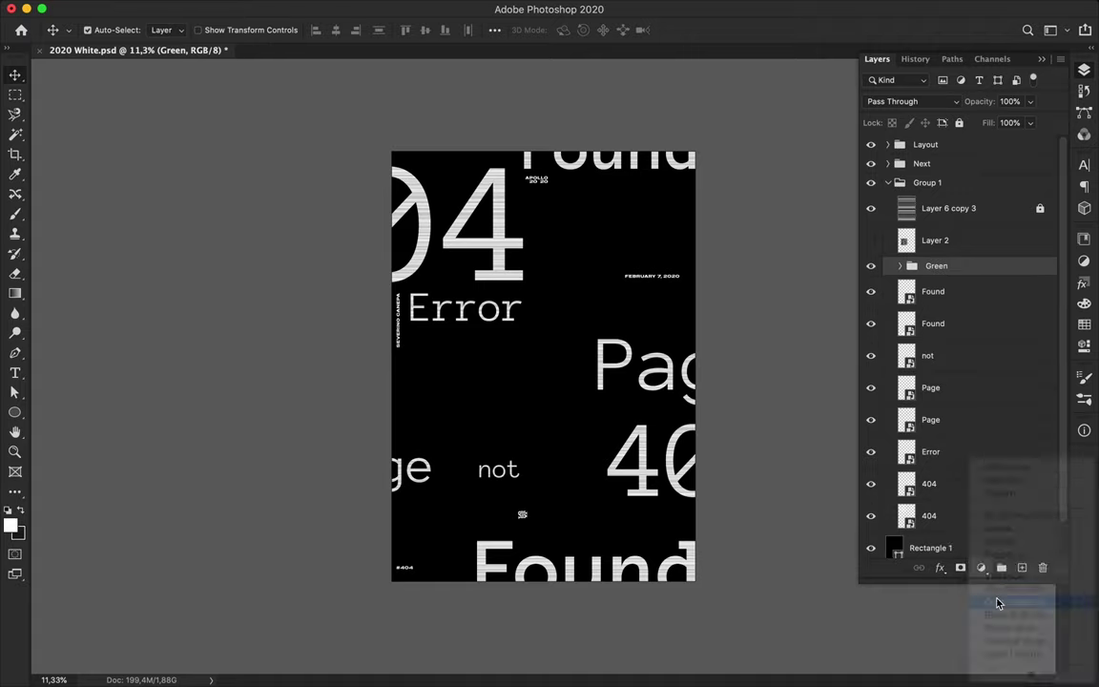
{"action": "left_click", "coordinate": [981, 285]}
{"action": "scroll", "coordinate": [532, 336], "scroll_direction": "up", "scroll_amount": 3}
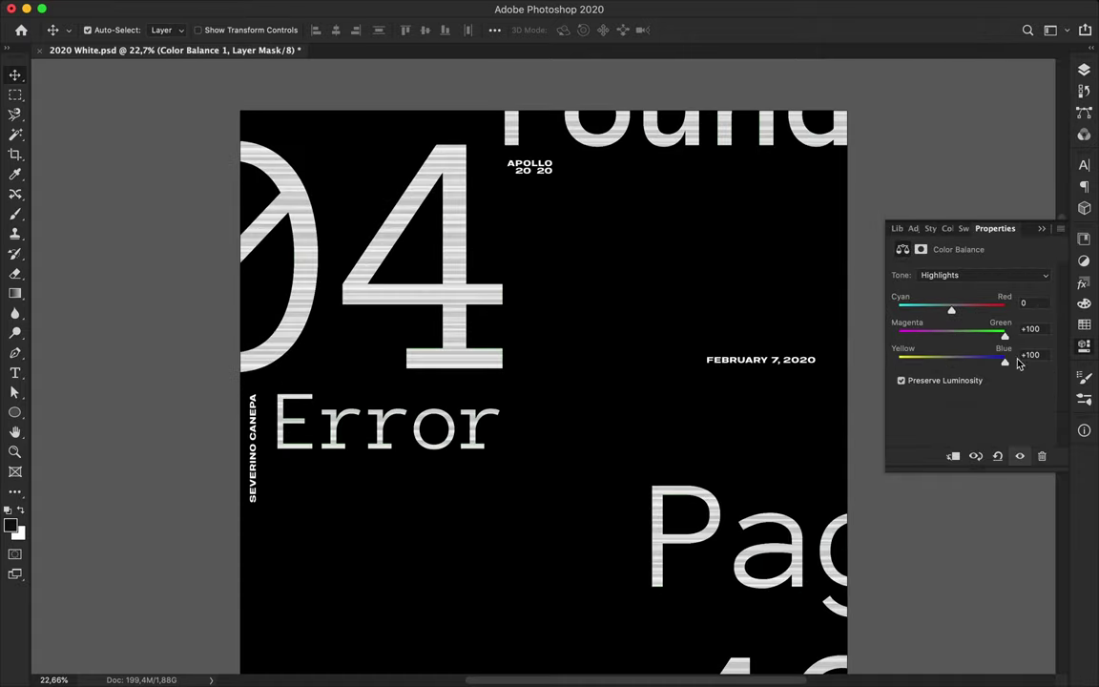
{"action": "left_click", "coordinate": [940, 265]}
{"action": "left_click", "coordinate": [980, 567]}
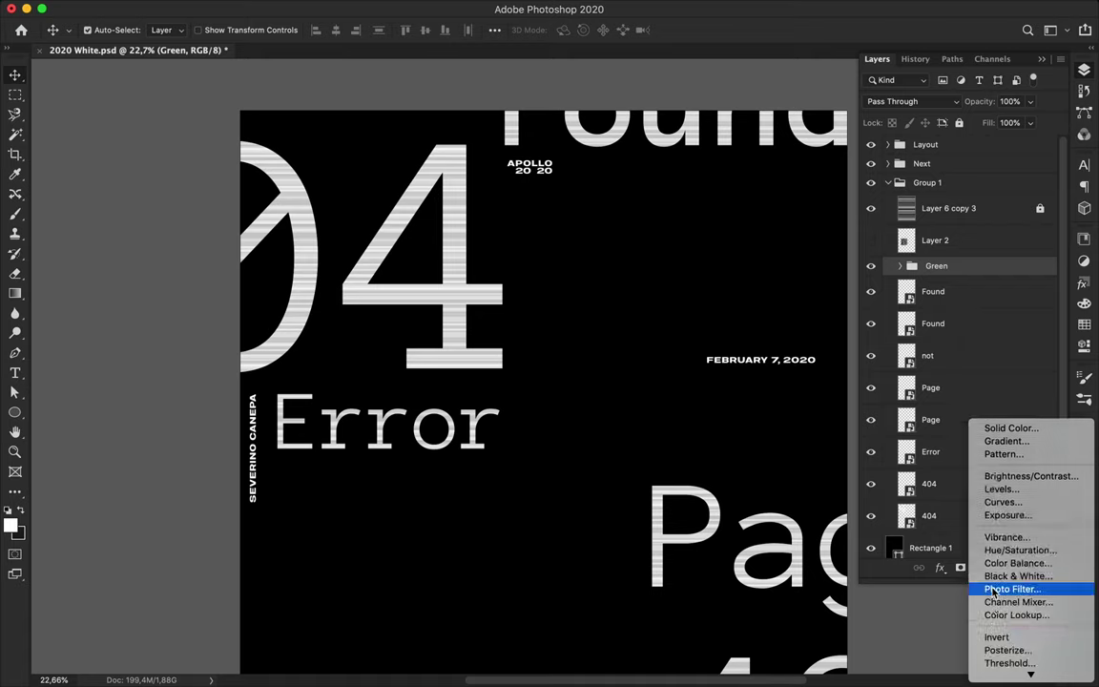
{"action": "left_click", "coordinate": [996, 586]}
{"action": "left_click", "coordinate": [942, 298]}
{"action": "key", "text": "Return"}
- Clip a poster-sized green rectangle to the text and duplicate it to apply Gaussian Blur
{"action": "left_click", "coordinate": [1084, 70]}
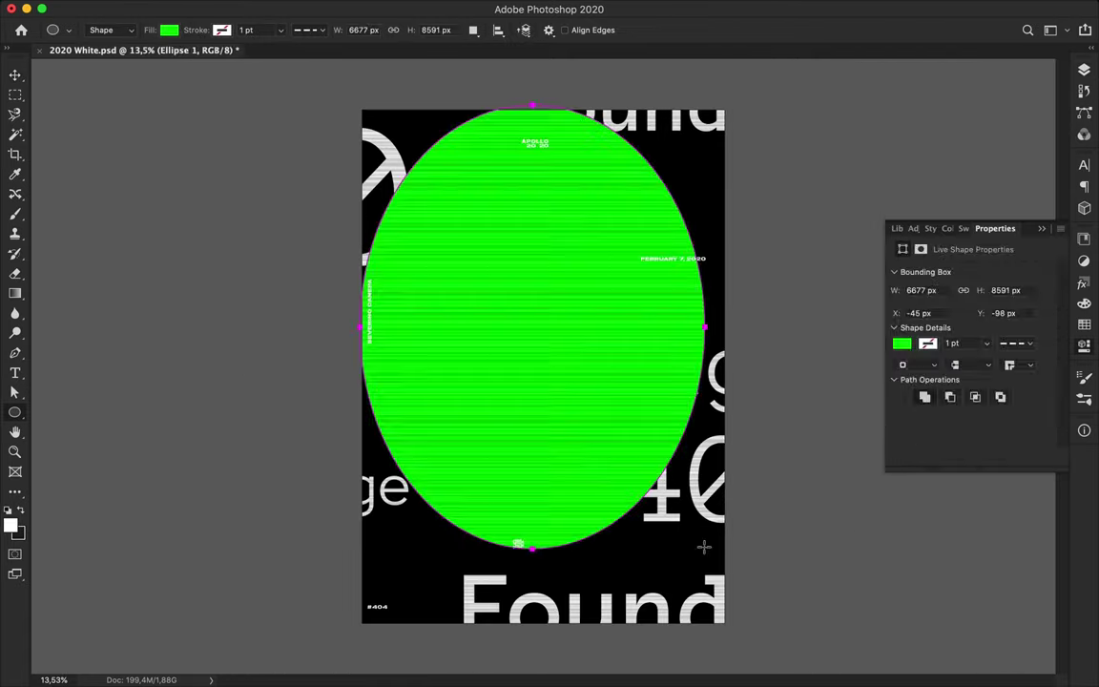
{"action": "left_click_drag", "start_coordinate": [361, 103], "coordinate": [730, 630]}
{"action": "key", "text": "F7"}
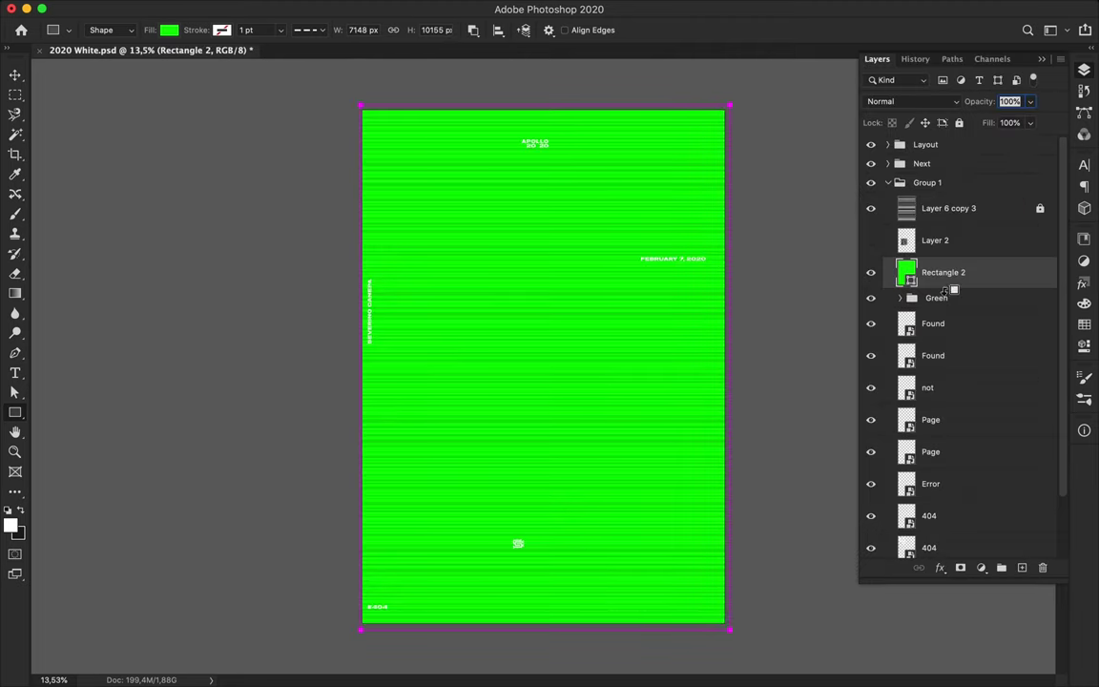
{"action": "key", "text": "v"}
{"action": "key", "text": "ctrl+j"}
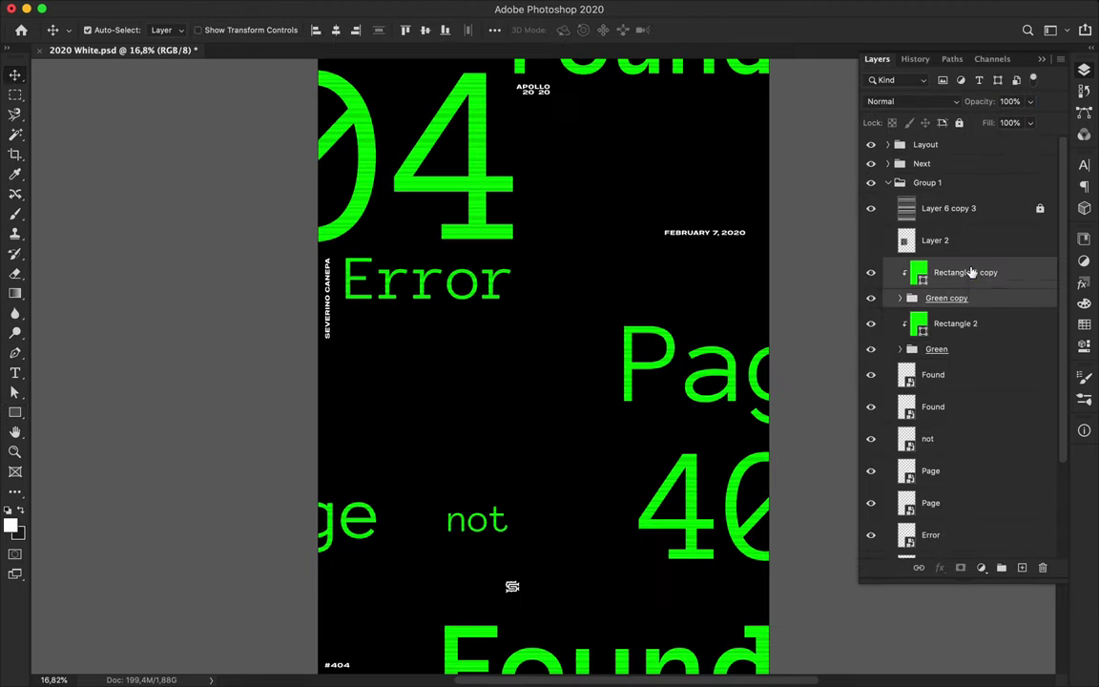
{"action": "left_click", "coordinate": [352, 8]}
{"action": "left_click", "coordinate": [630, 300]}
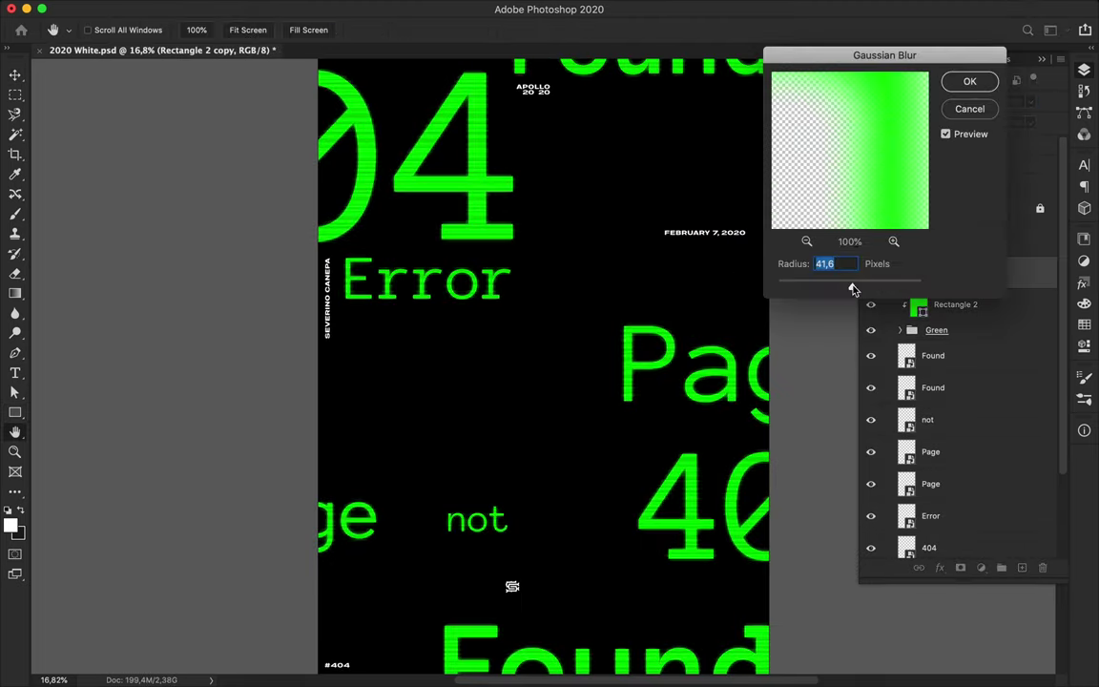
- Apply the 41.6 px Gaussian Blur and duplicate the glow as Rectangle 2 copy 2
{"action": "key", "text": "Return"}
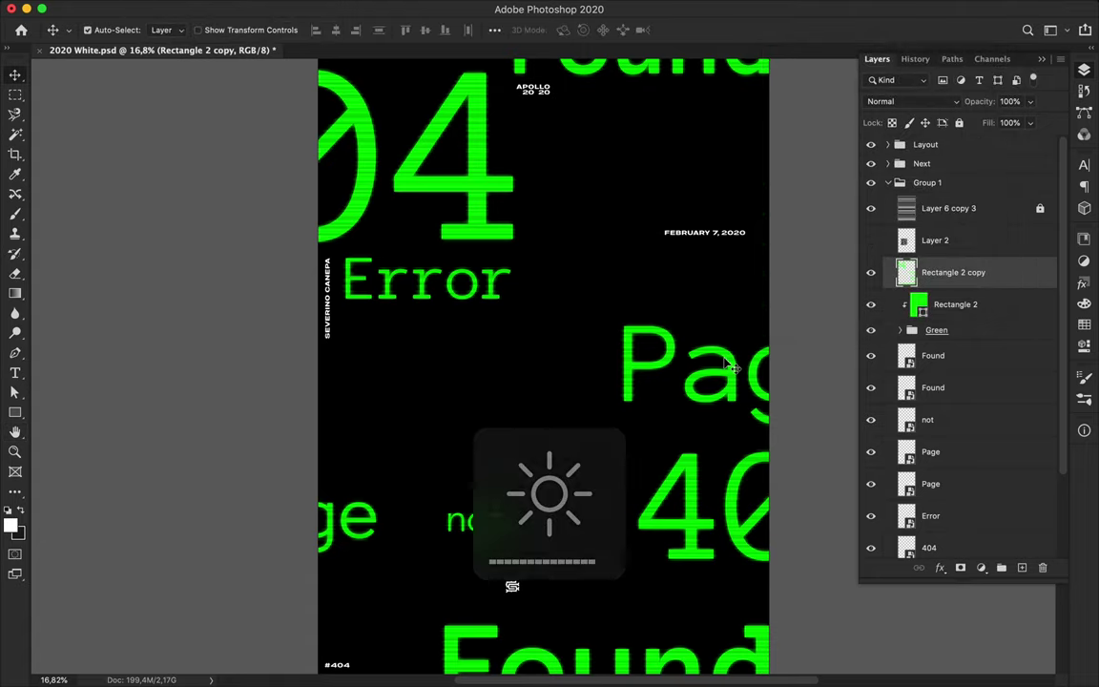
{"action": "scroll", "coordinate": [601, 386], "scroll_direction": "up", "scroll_amount": 2}
{"action": "scroll", "coordinate": [478, 295], "scroll_direction": "up", "scroll_amount": 3}
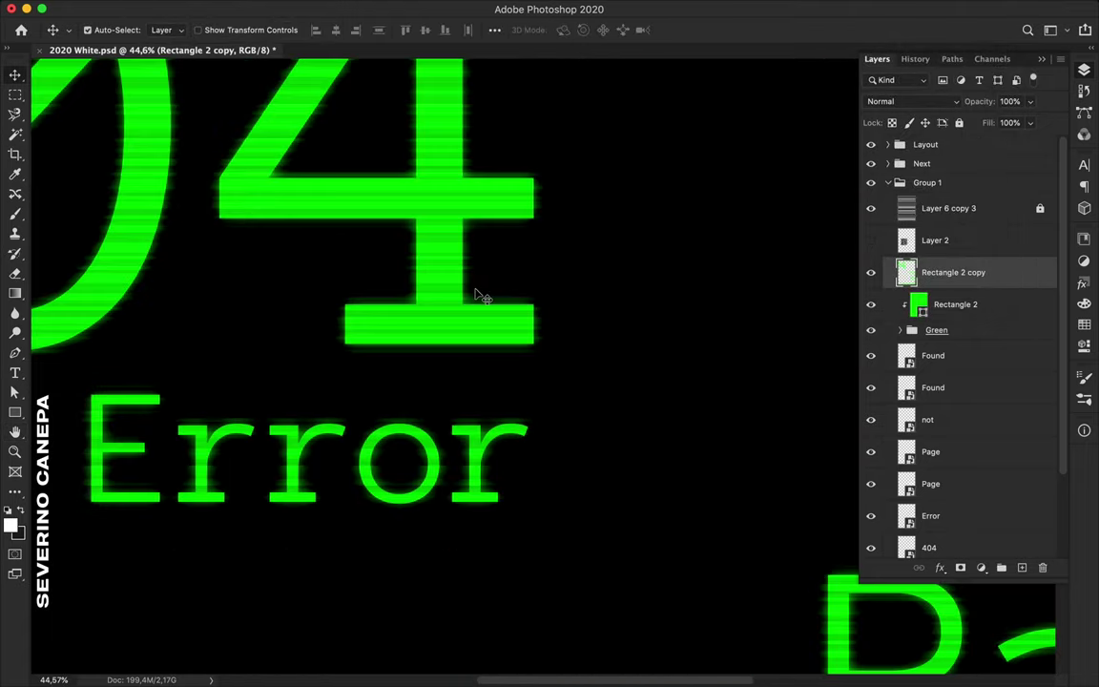
{"action": "scroll", "coordinate": [483, 299], "scroll_direction": "down", "scroll_amount": 3}
{"action": "scroll", "coordinate": [481, 295], "scroll_direction": "right", "scroll_amount": 5}
{"action": "scroll", "coordinate": [544, 336], "scroll_direction": "up", "scroll_amount": 3}
{"action": "scroll", "coordinate": [548, 338], "scroll_direction": "down", "scroll_amount": 2}
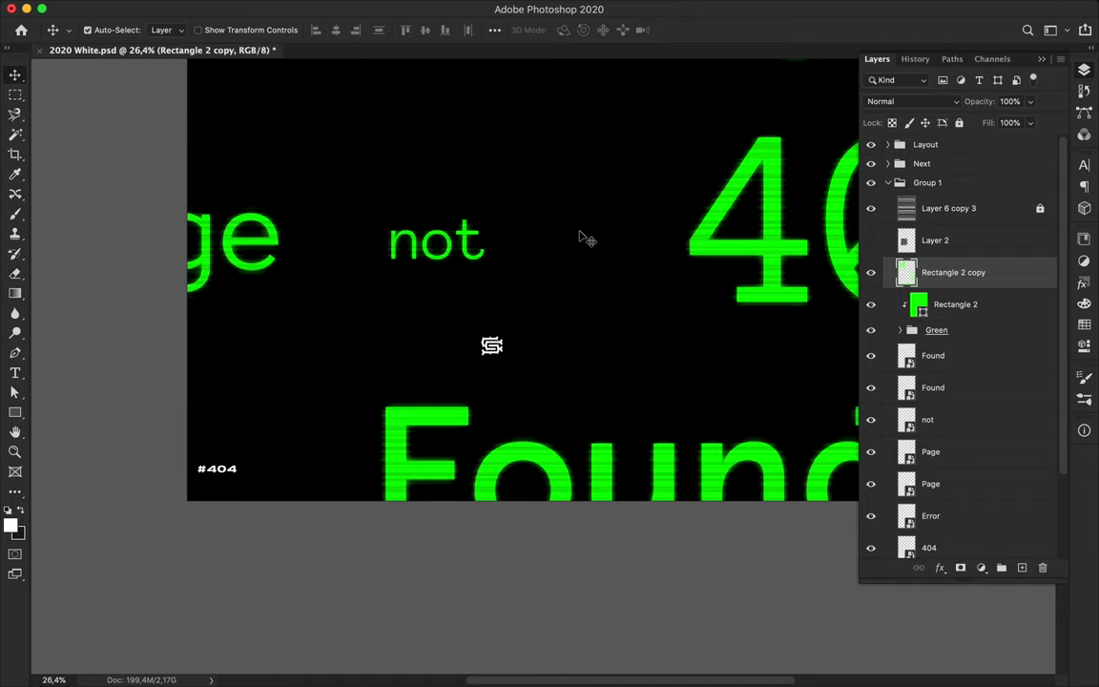
{"action": "left_click_drag", "start_coordinate": [953, 272], "coordinate": [957, 272]}
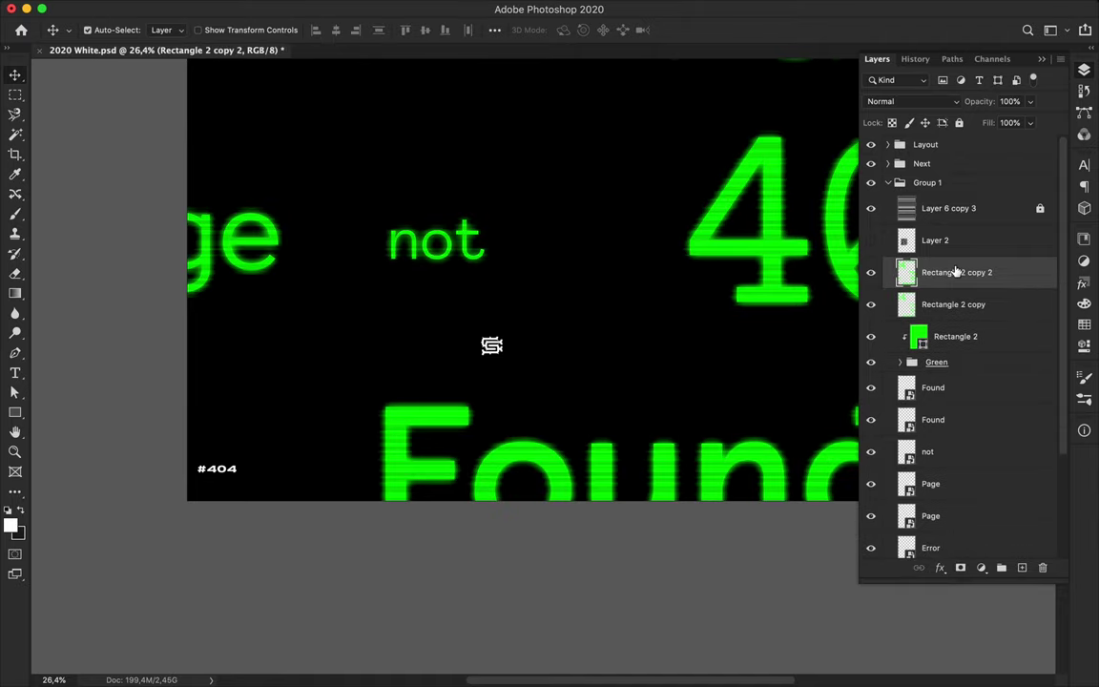
{"action": "scroll", "coordinate": [537, 317], "scroll_direction": "down", "scroll_amount": 1}
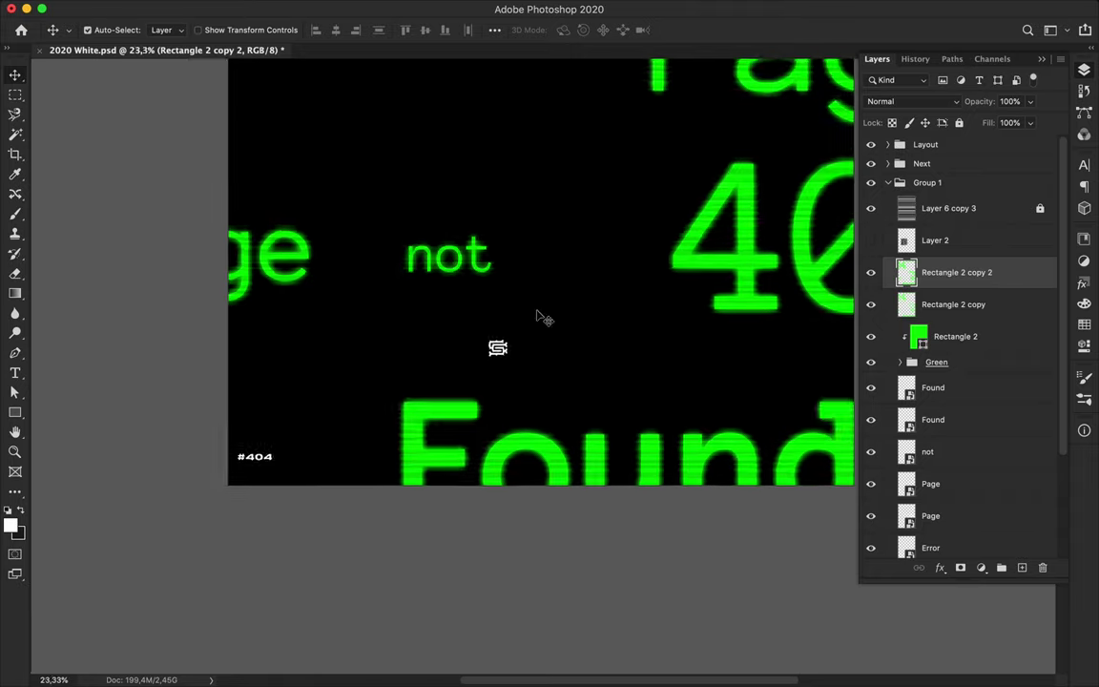
- Copy two thin horizontal strips of the text onto their own layers
{"action": "key", "text": "m"}
{"action": "left_click_drag", "start_coordinate": [493, 231], "coordinate": [694, 238]}
{"action": "key", "text": "ctrl+j"}
{"action": "key", "text": "v"}
{"action": "key", "text": "m"}
{"action": "left_click_drag", "start_coordinate": [495, 230], "coordinate": [732, 250]}
{"action": "key", "text": "ctrl+j"}
{"action": "key", "text": "Return"}
- Stretch both thin lines horizontally across the 40
{"action": "key", "text": "ctrl+t"}
{"action": "scroll", "coordinate": [442, 176], "scroll_direction": "up", "scroll_amount": 3}
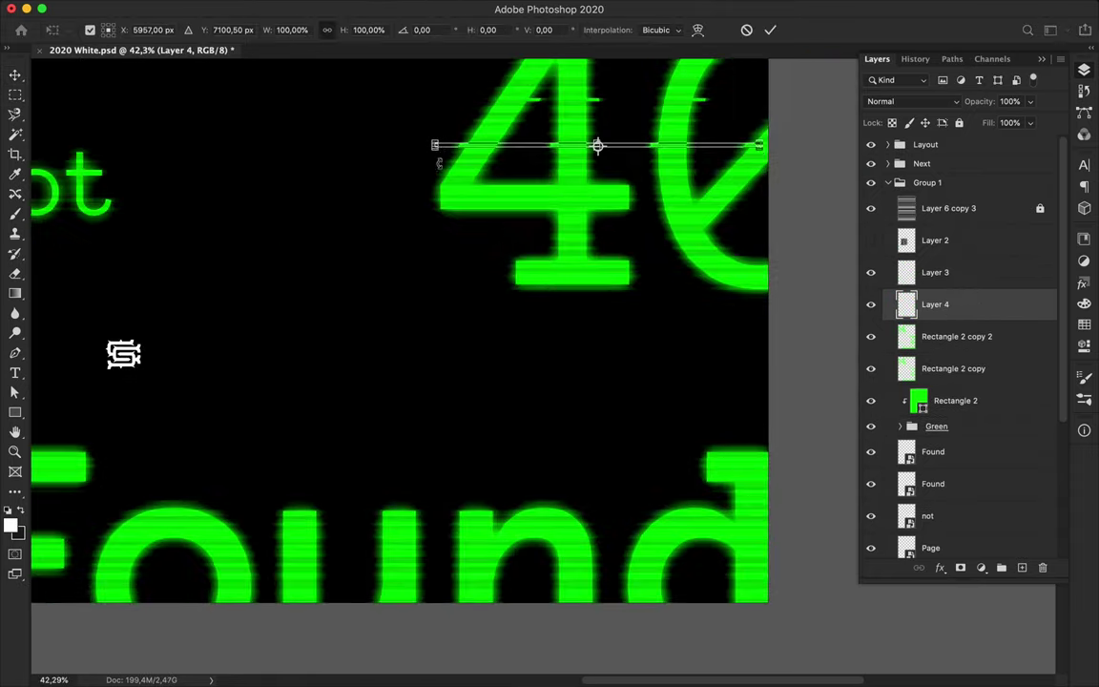
{"action": "key", "text": "Return"}
{"action": "mouse_move", "coordinate": [405, 145]}
{"action": "left_mouse_down"}
{"action": "mouse_move", "coordinate": [389, 152]}
{"action": "mouse_move", "coordinate": [446, 150]}
{"action": "left_mouse_up"}
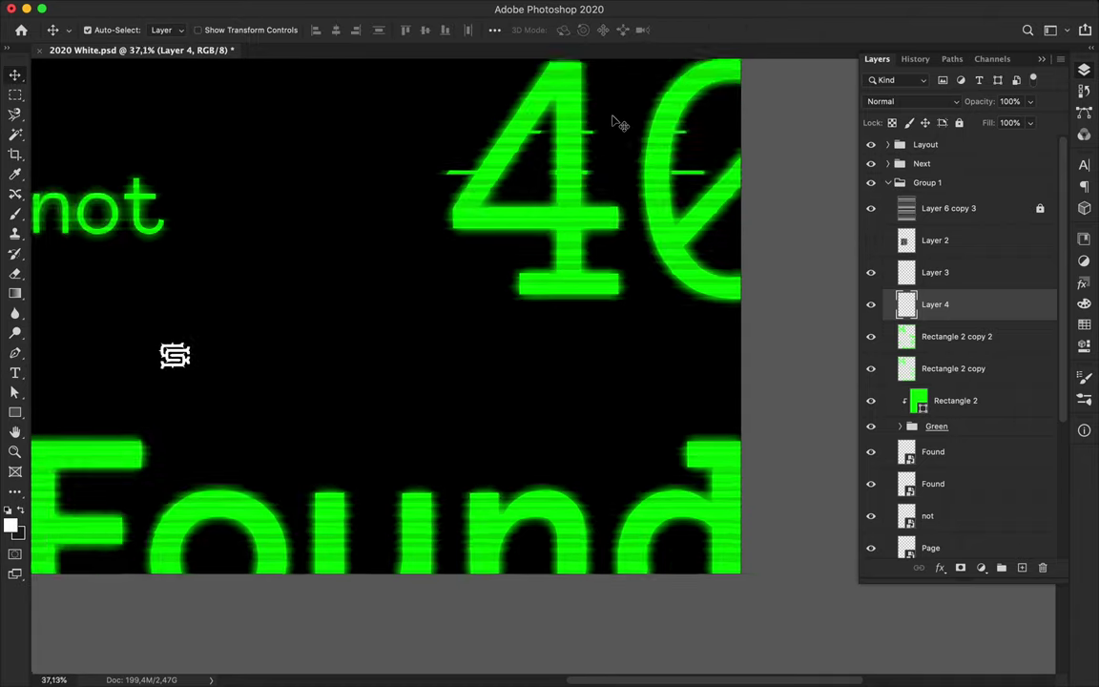
{"action": "scroll", "coordinate": [614, 116], "scroll_direction": "down", "scroll_amount": 3}
{"action": "key", "text": "ctrl+t"}
{"action": "scroll", "coordinate": [610, 282], "scroll_direction": "up", "scroll_amount": 3}
{"action": "left_click_drag", "start_coordinate": [584, 282], "coordinate": [538, 286]}
{"action": "key", "text": "Return"}
- Apply Gaussian Blur to the streak lines and group them as Glitch
{"action": "left_click", "coordinate": [356, 9]}
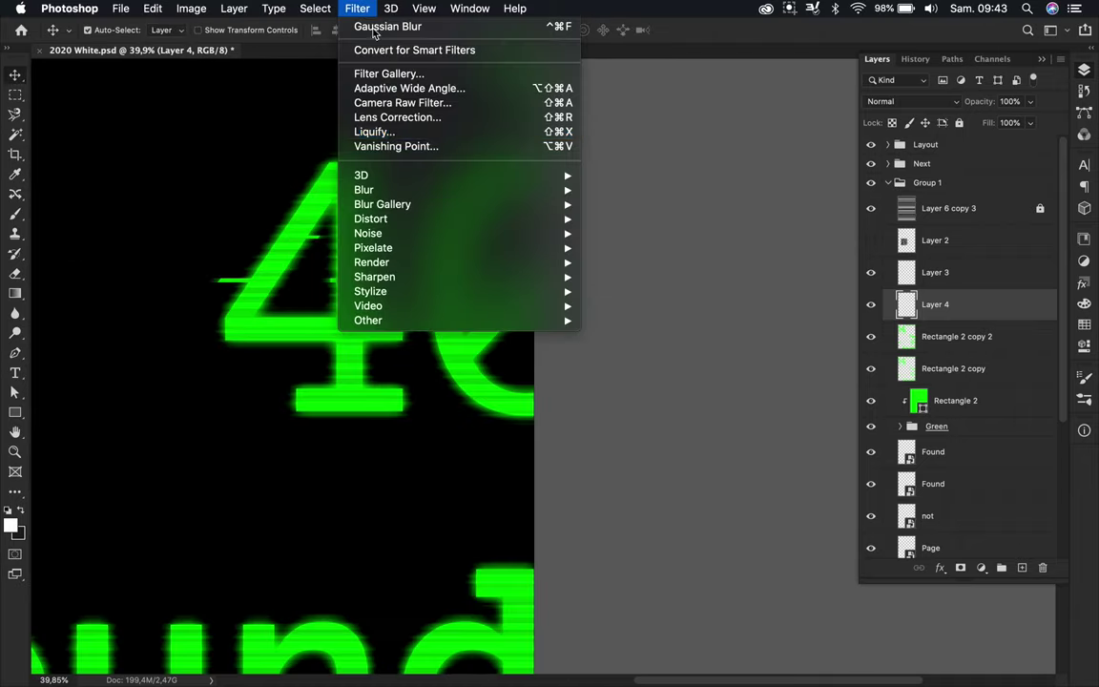
{"action": "left_click", "coordinate": [389, 27]}
{"action": "left_click", "coordinate": [356, 10]}
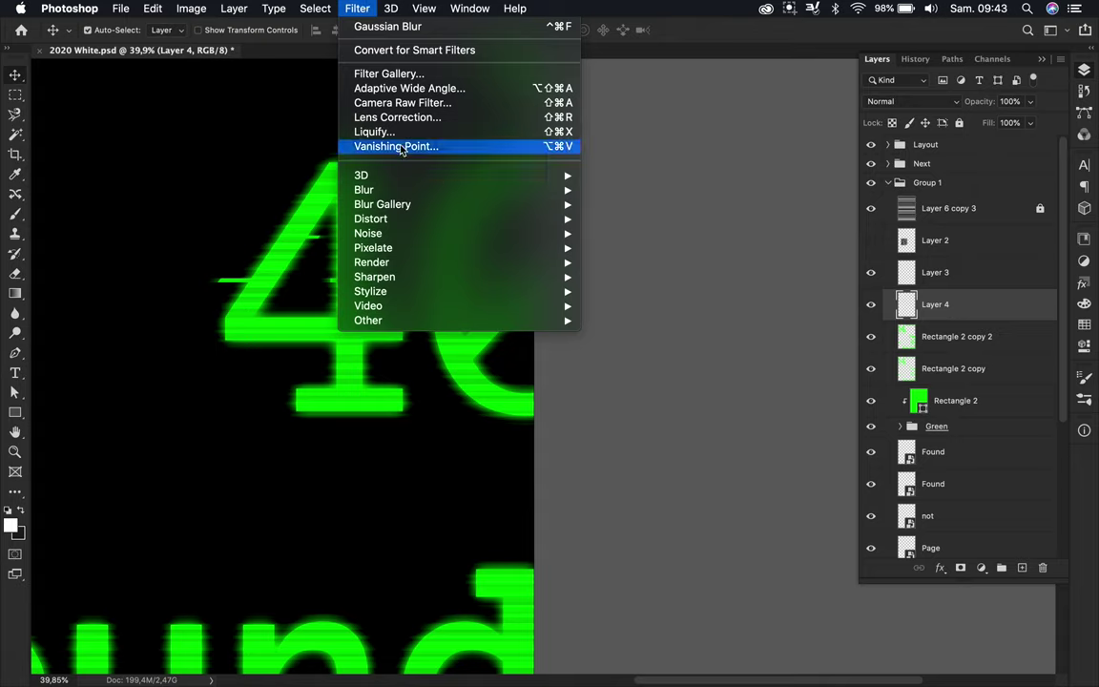
{"action": "left_click", "coordinate": [620, 272]}
{"action": "key", "text": "Return"}
{"action": "scroll", "coordinate": [343, 424], "scroll_direction": "down", "scroll_amount": 4}
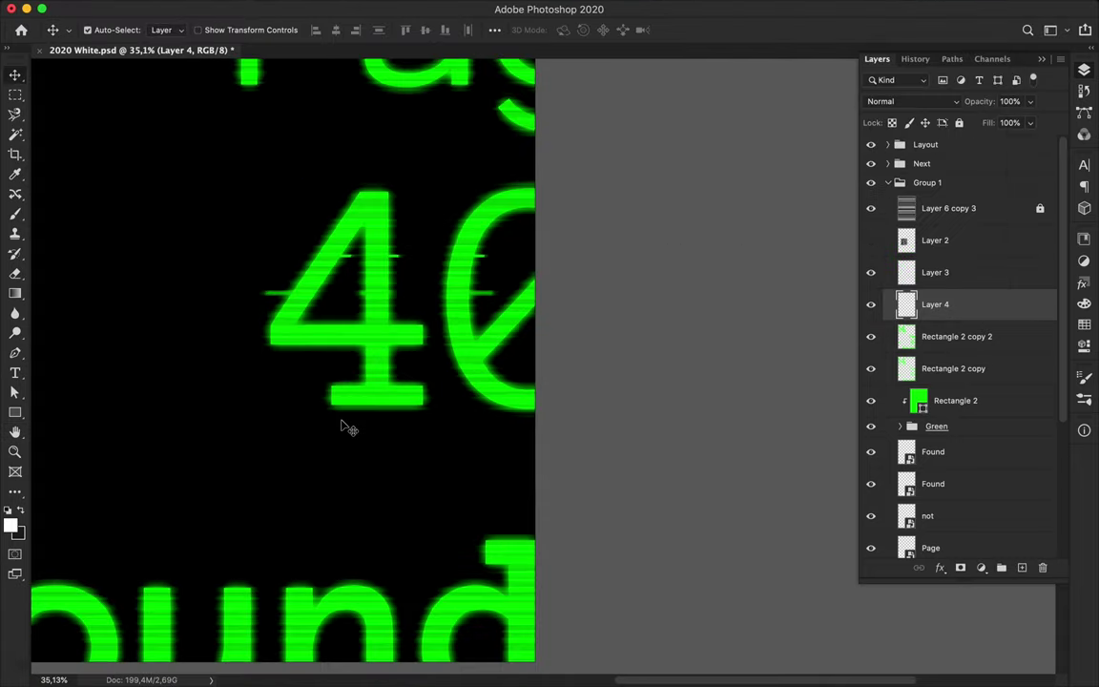
{"action": "scroll", "coordinate": [494, 200], "scroll_direction": "down", "scroll_amount": 2}
{"action": "key", "text": "ctrl+g"}
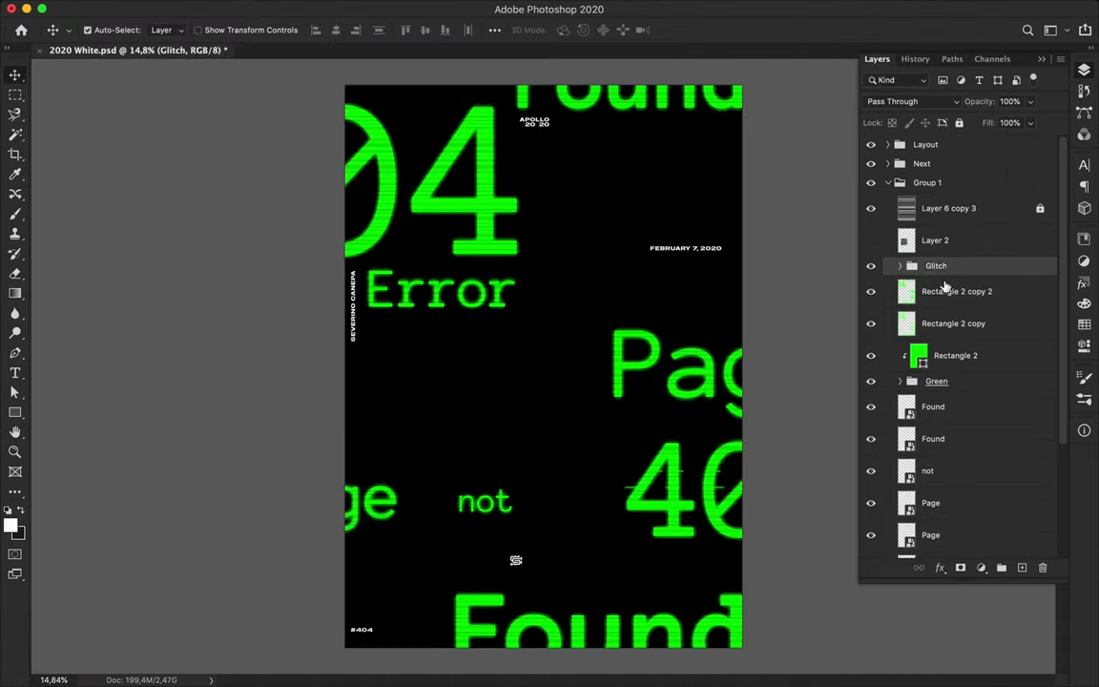
- Copy a thin strip of the second glow layer across 'not' onto its own layer
{"action": "left_click", "coordinate": [942, 291]}
{"action": "scroll", "coordinate": [428, 560], "scroll_direction": "up", "scroll_amount": 5}
{"action": "key", "text": "m"}
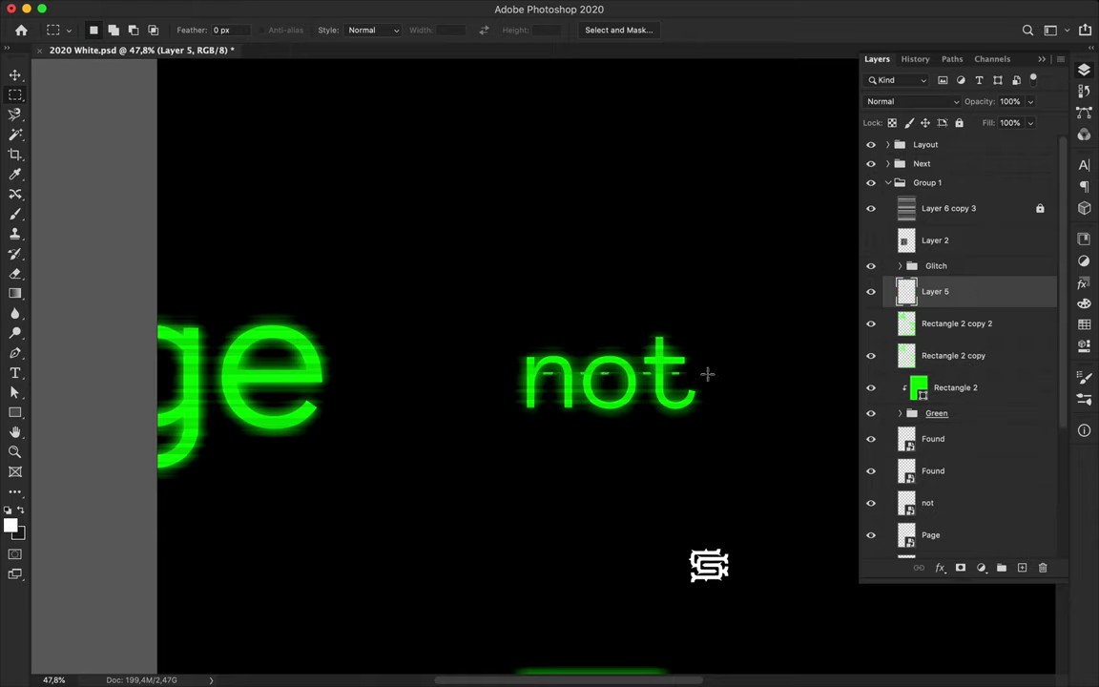
{"action": "scroll", "coordinate": [645, 389], "scroll_direction": "up", "scroll_amount": 3}
{"action": "scroll", "coordinate": [570, 399], "scroll_direction": "up", "scroll_amount": 1}
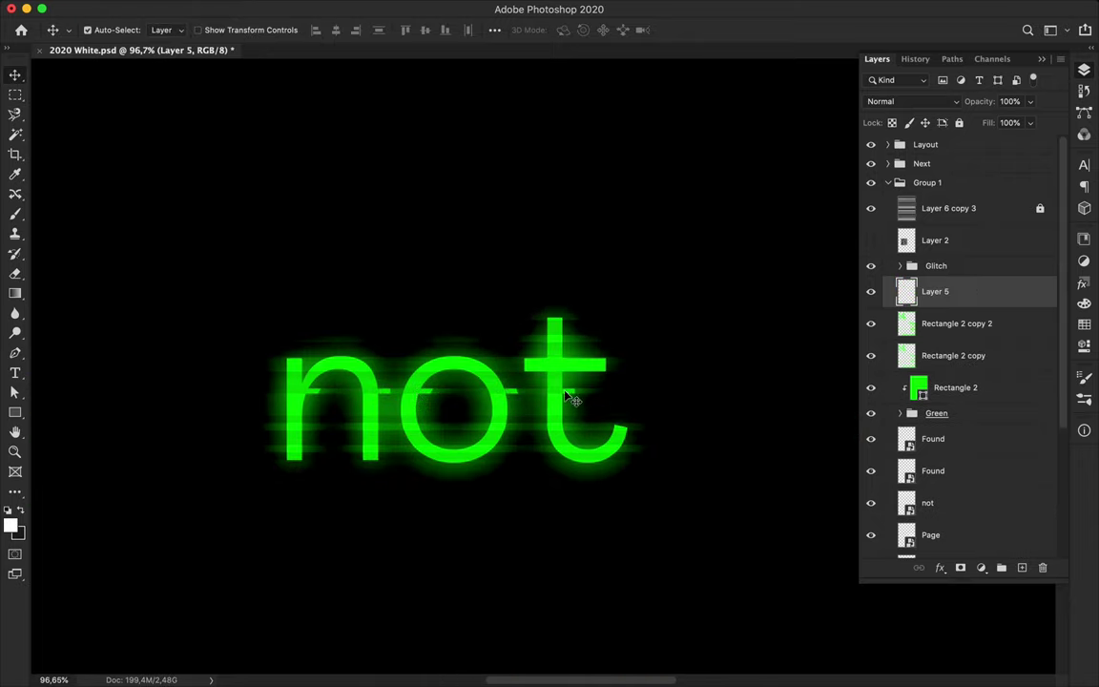
{"action": "left_click_drag", "start_coordinate": [690, 442], "coordinate": [691, 443]}
{"action": "key", "text": "ctrl+j"}
- Slide the copied strip right along the base of 'not' and add it to the Glitch group
{"action": "key", "text": "Return"}
{"action": "key", "text": "alt+bracketleft"}
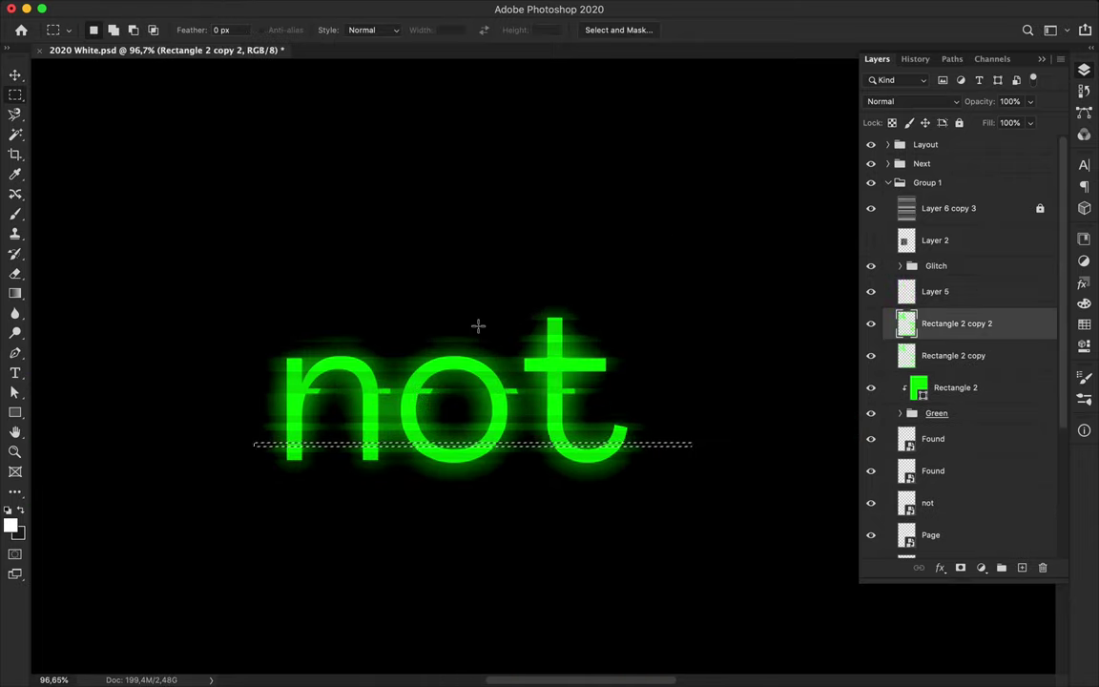
{"action": "key", "text": "ctrl+j"}
{"action": "left_click_drag", "start_coordinate": [452, 450], "coordinate": [684, 448]}
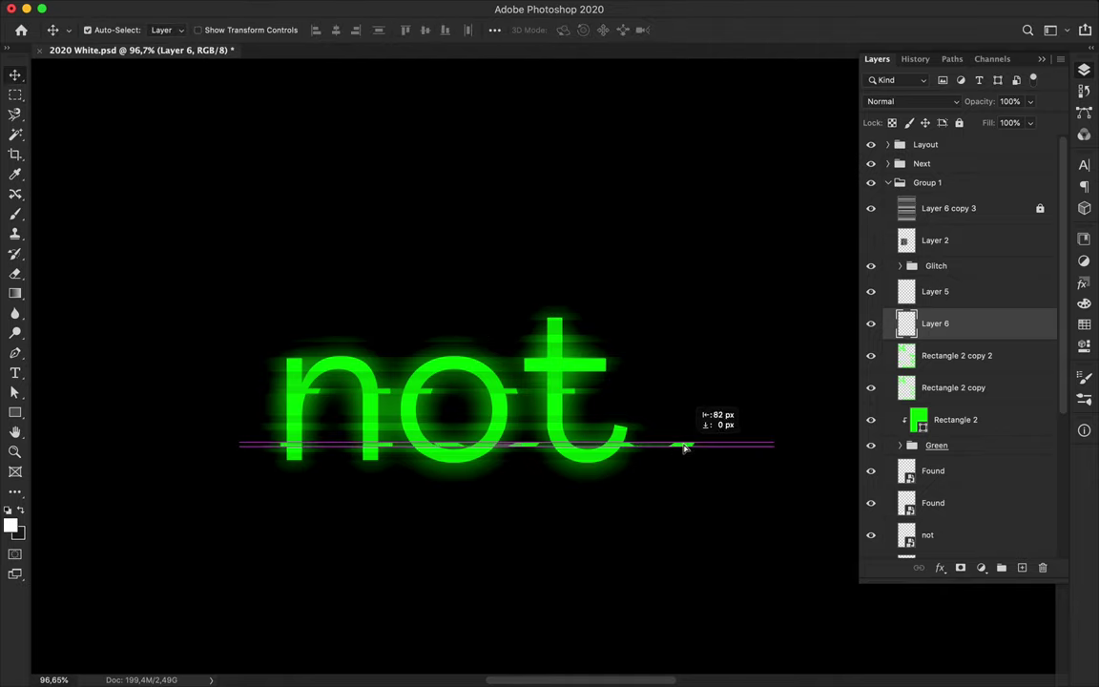
{"action": "scroll", "coordinate": [653, 501], "scroll_direction": "down", "scroll_amount": 3}
{"action": "left_click", "coordinate": [954, 294], "text": "shift"}
{"action": "key", "text": "Delete"}
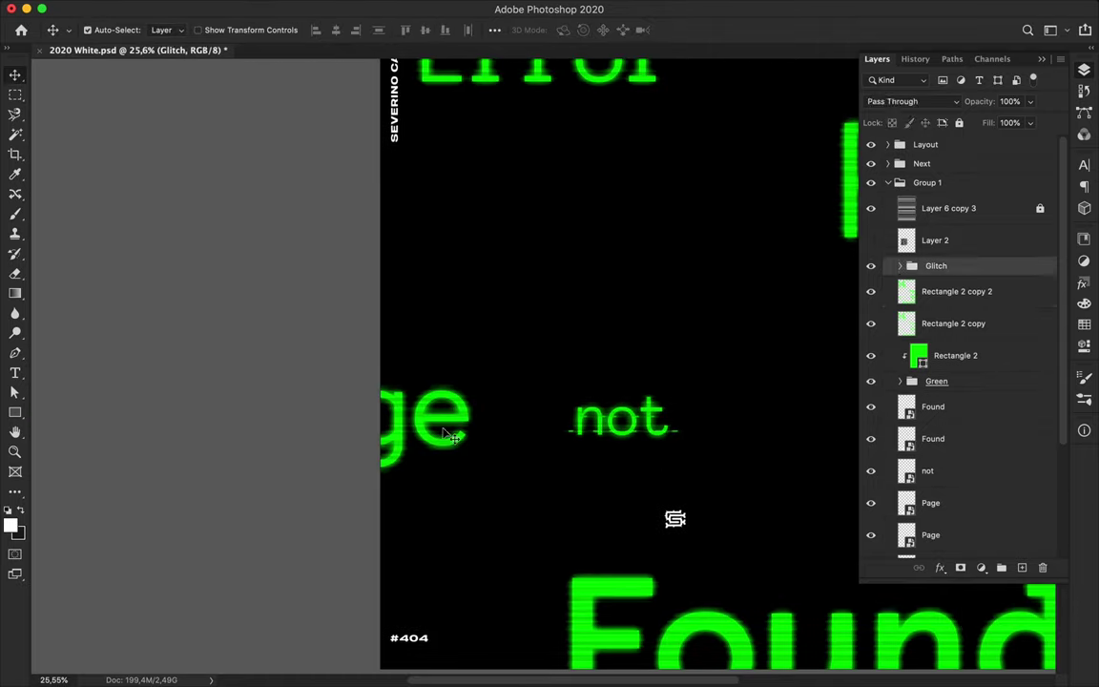
- Copy another thin glow strip and slide it right into the gap between 'ge' and 'not'
{"action": "key", "text": "alt+bracketleft"}
{"action": "key", "text": "m"}
{"action": "scroll", "coordinate": [461, 401], "scroll_direction": "up", "scroll_amount": 2}
{"action": "key", "text": "ctrl+j"}
{"action": "key", "text": "v"}
{"action": "left_click_drag", "start_coordinate": [300, 462], "coordinate": [417, 465]}
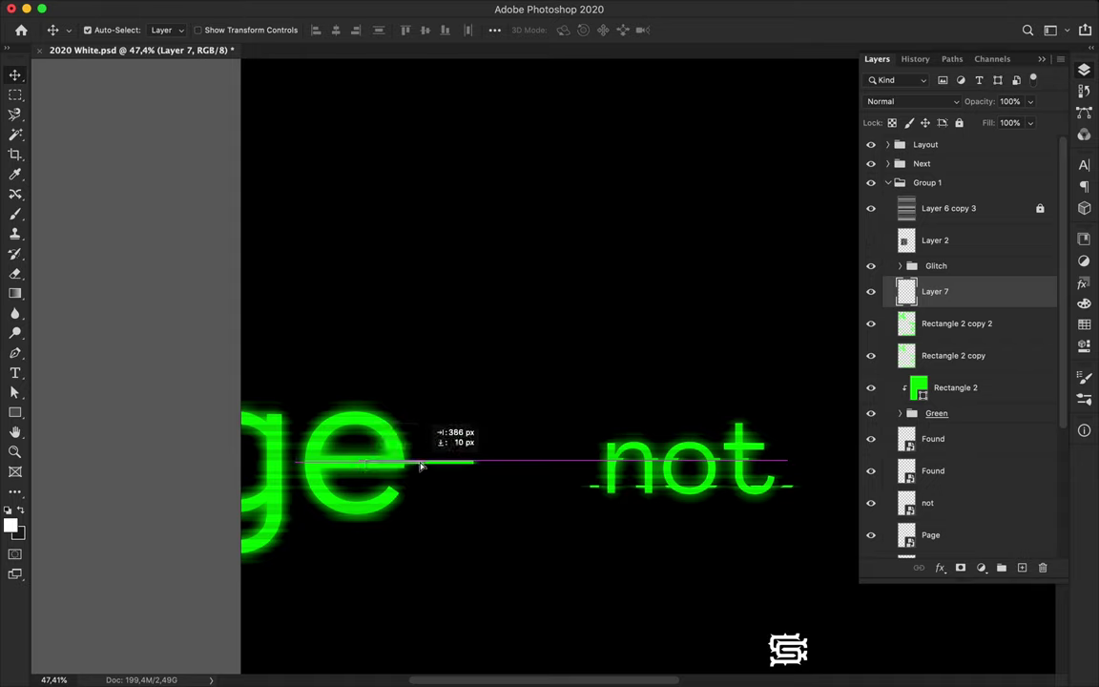
{"action": "left_click", "coordinate": [360, 8]}
{"action": "mouse_move", "coordinate": [364, 189]}
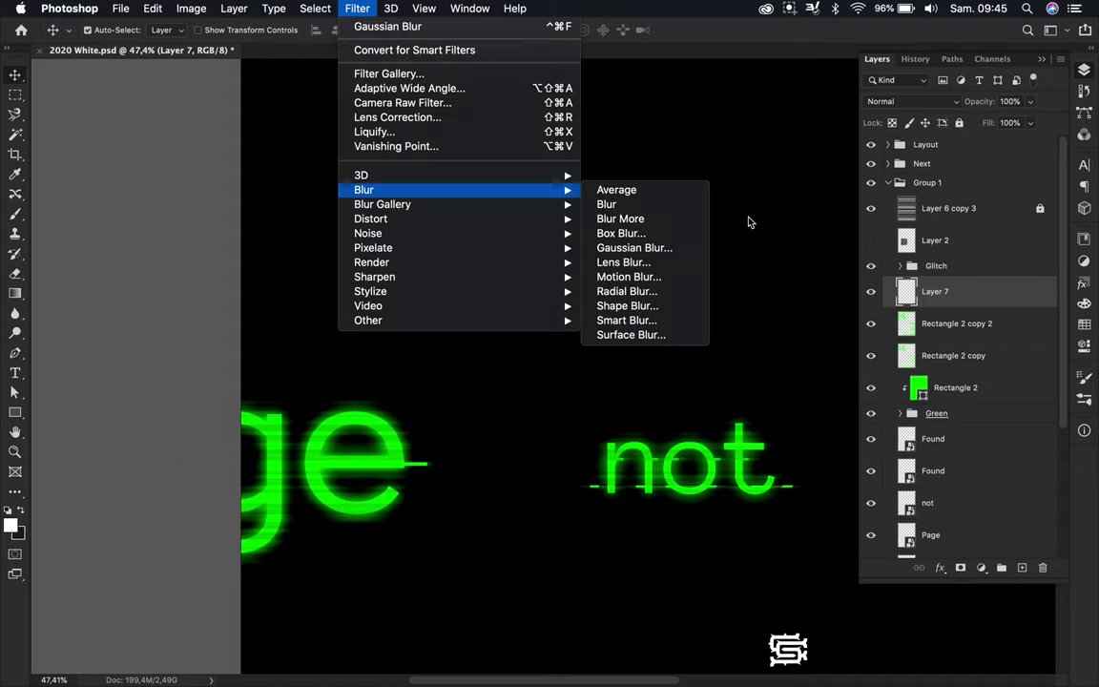
- Apply a 9.7 px Gaussian Blur to the green streak and shift it left toward 'ge'
{"action": "left_click", "coordinate": [630, 245]}
{"action": "left_click", "coordinate": [969, 81]}
{"action": "left_click", "coordinate": [598, 491]}
{"action": "left_click", "coordinate": [529, 461]}
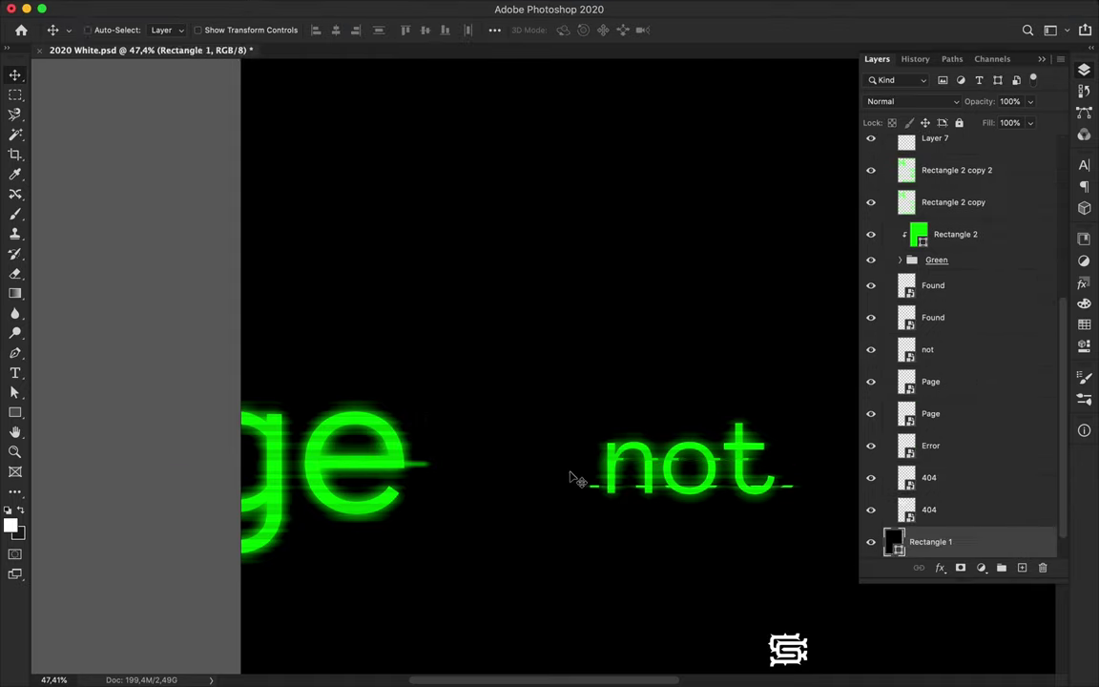
{"action": "left_click", "coordinate": [357, 7]}
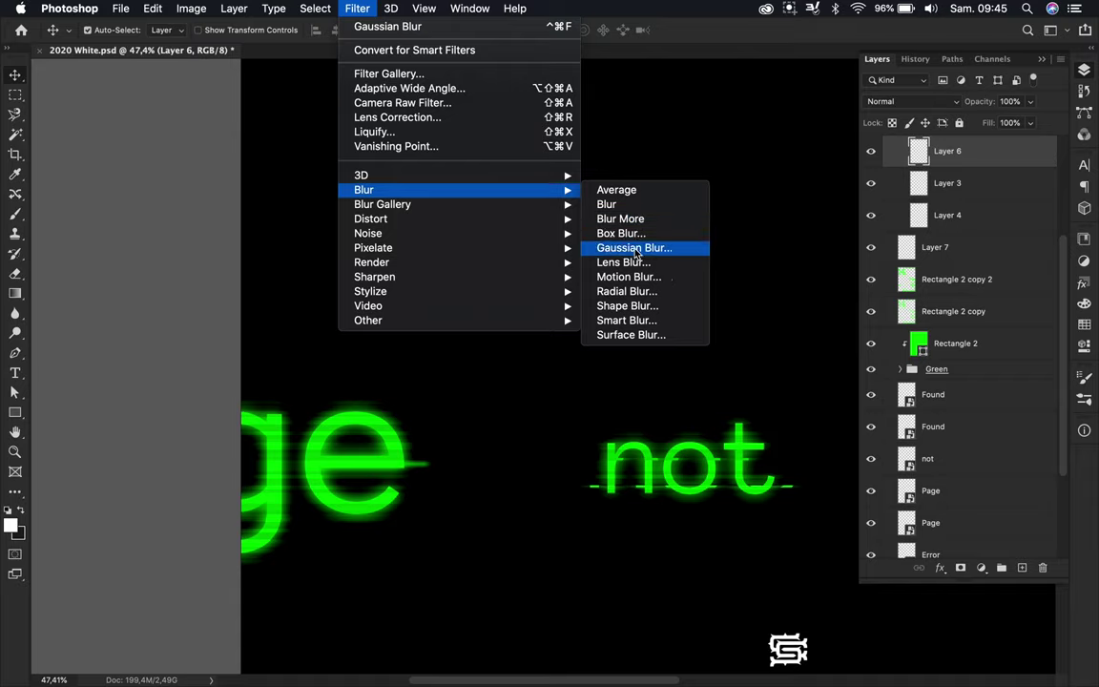
{"action": "left_click", "coordinate": [636, 249]}
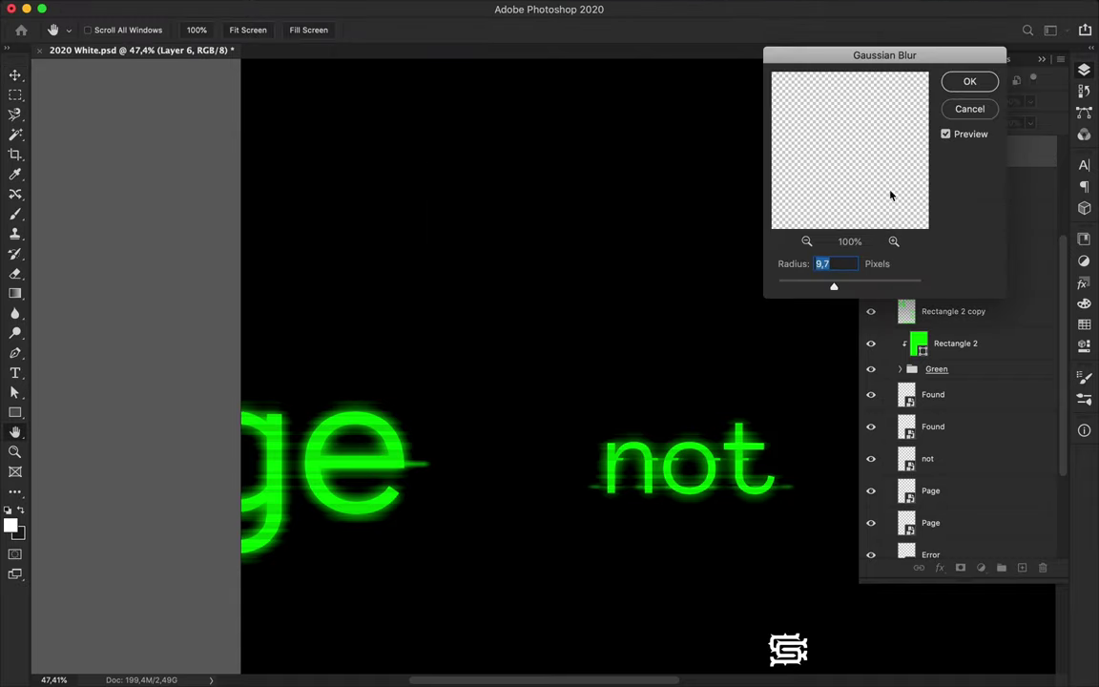
{"action": "key", "text": "Return"}
{"action": "left_click_drag", "start_coordinate": [404, 421], "coordinate": [345, 431]}
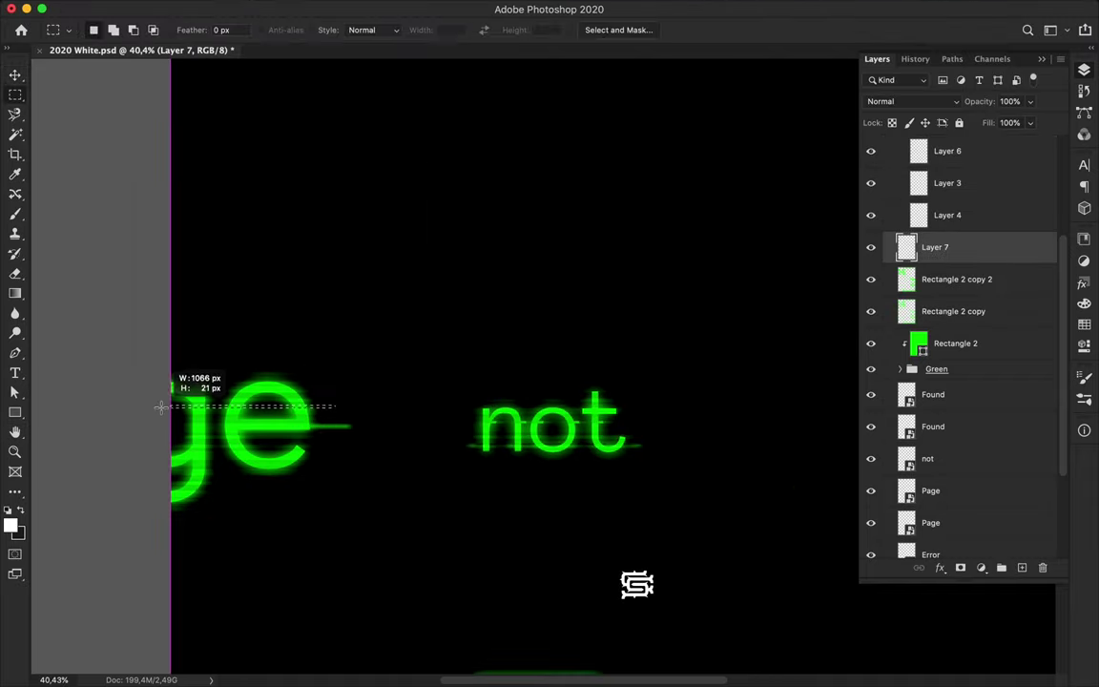
- Duplicate the strip onto a new layer, then select the streak and glow layers
{"action": "key", "text": "ctrl+c"}
{"action": "key", "text": "Return"}
{"action": "key", "text": "ctrl+v"}
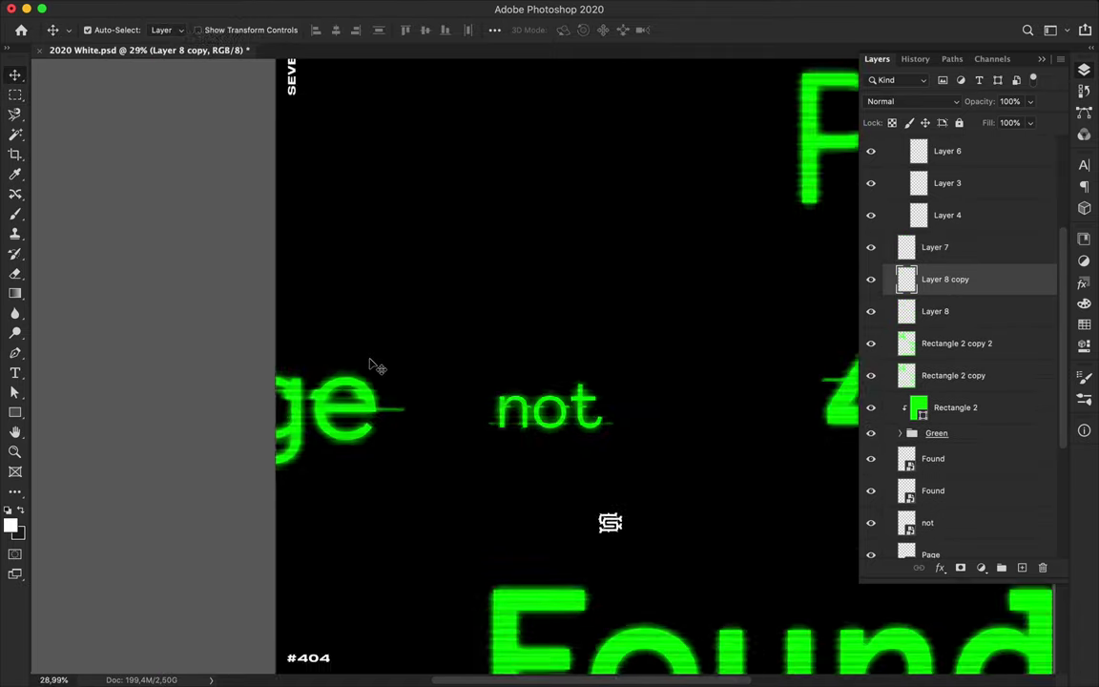
{"action": "scroll", "coordinate": [858, 382], "scroll_direction": "down", "scroll_amount": 2}
{"action": "key", "text": "m"}
{"action": "left_click", "coordinate": [935, 247], "text": "shift"}
{"action": "left_click", "coordinate": [952, 311], "text": "shift"}
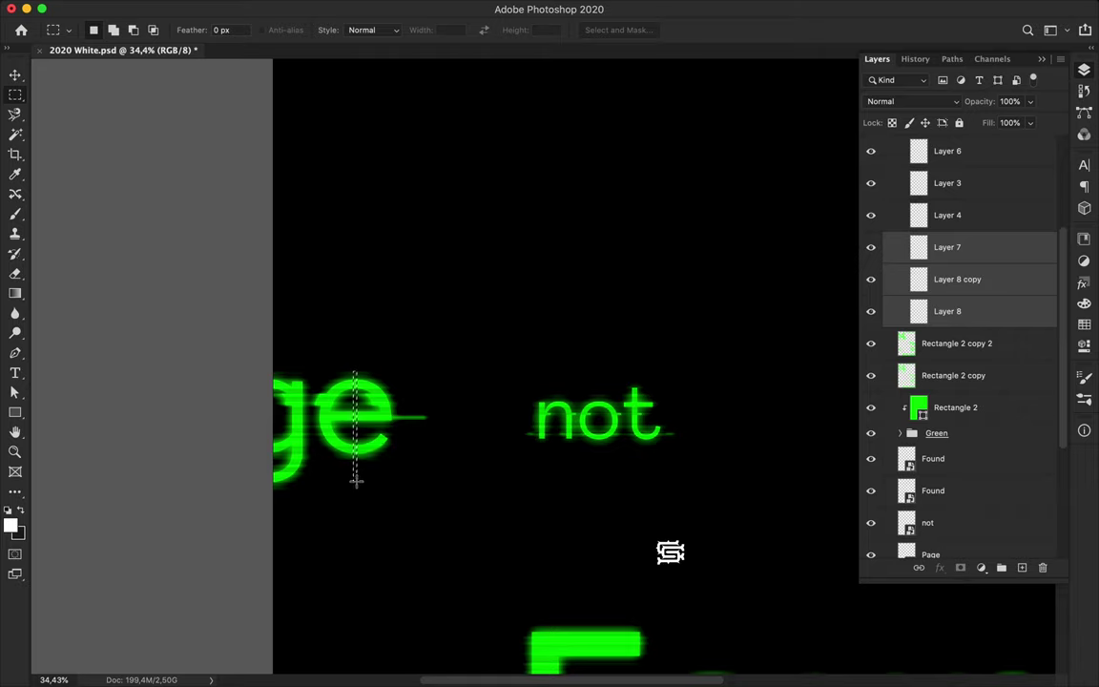
{"action": "left_click", "coordinate": [954, 343]}
{"action": "left_click", "coordinate": [954, 374], "text": "shift"}
- Copy another glow strip over 'Found' to a new layer and Gaussian-blur it
{"action": "key", "text": "ctrl+shift+alt+n"}
{"action": "key", "text": "v"}
{"action": "left_click", "coordinate": [356, 8]}
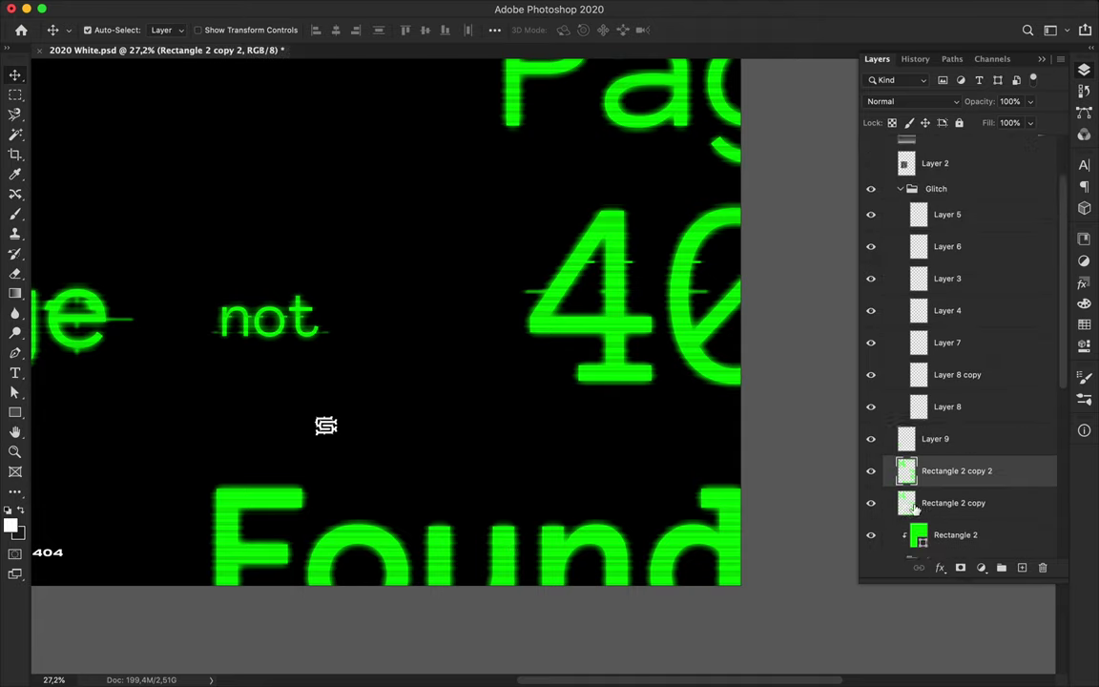
{"action": "scroll", "coordinate": [913, 508], "scroll_direction": "down", "scroll_amount": 2}
{"action": "key", "text": "m"}
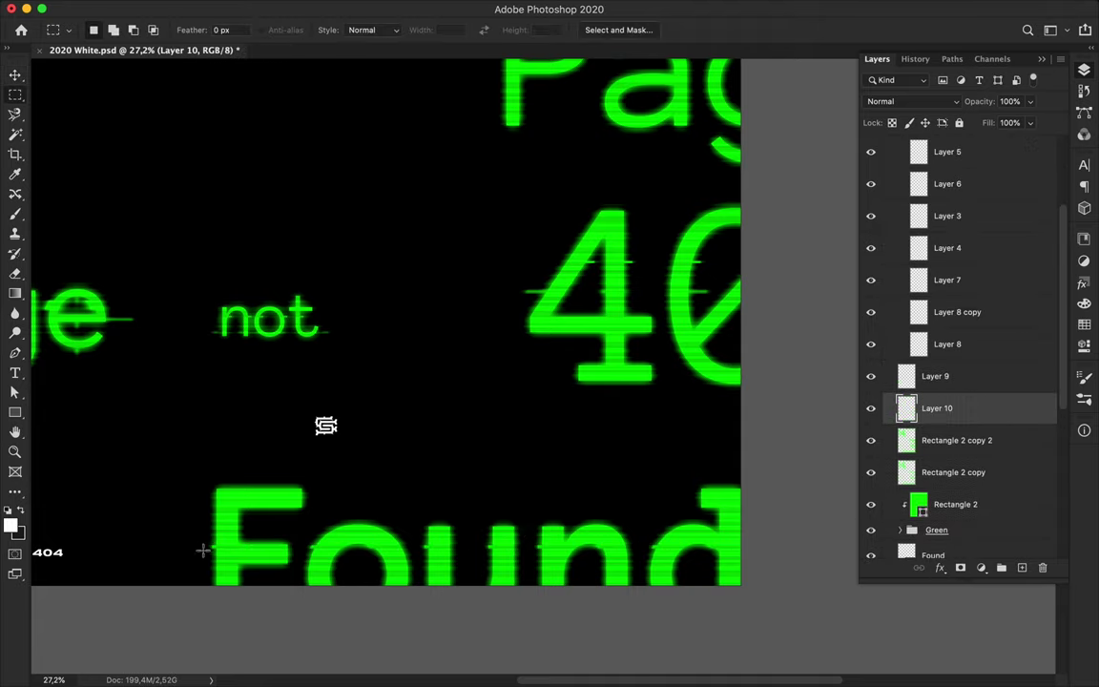
{"action": "key", "text": "super+j"}
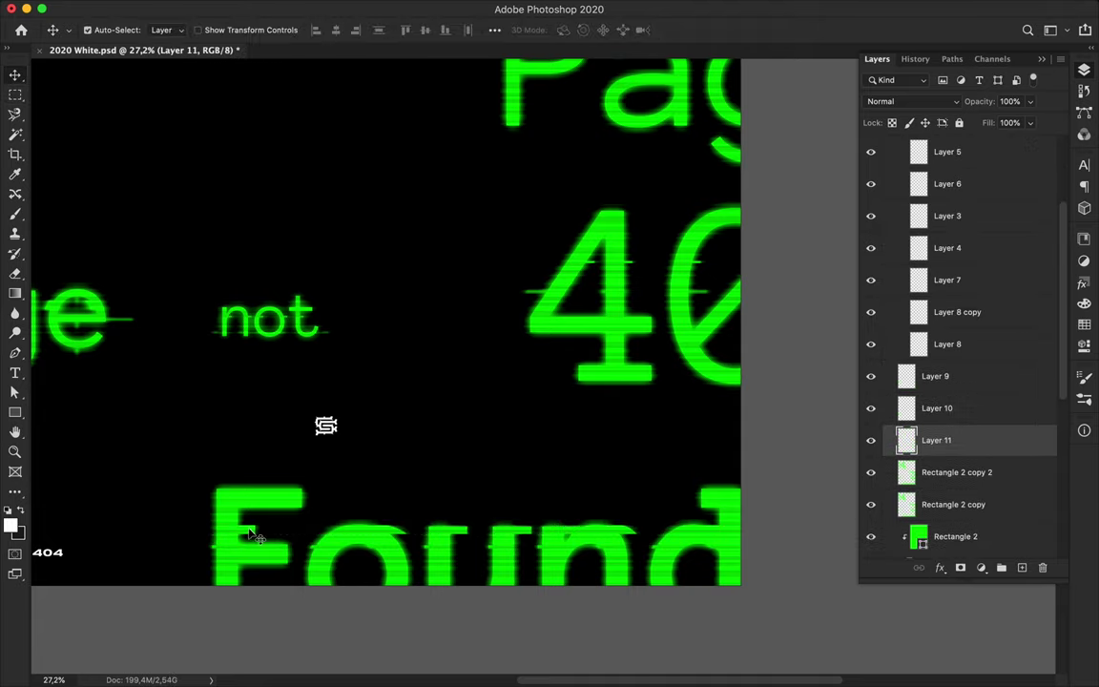
{"action": "left_click", "coordinate": [356, 7]}
{"action": "left_click", "coordinate": [645, 248]}
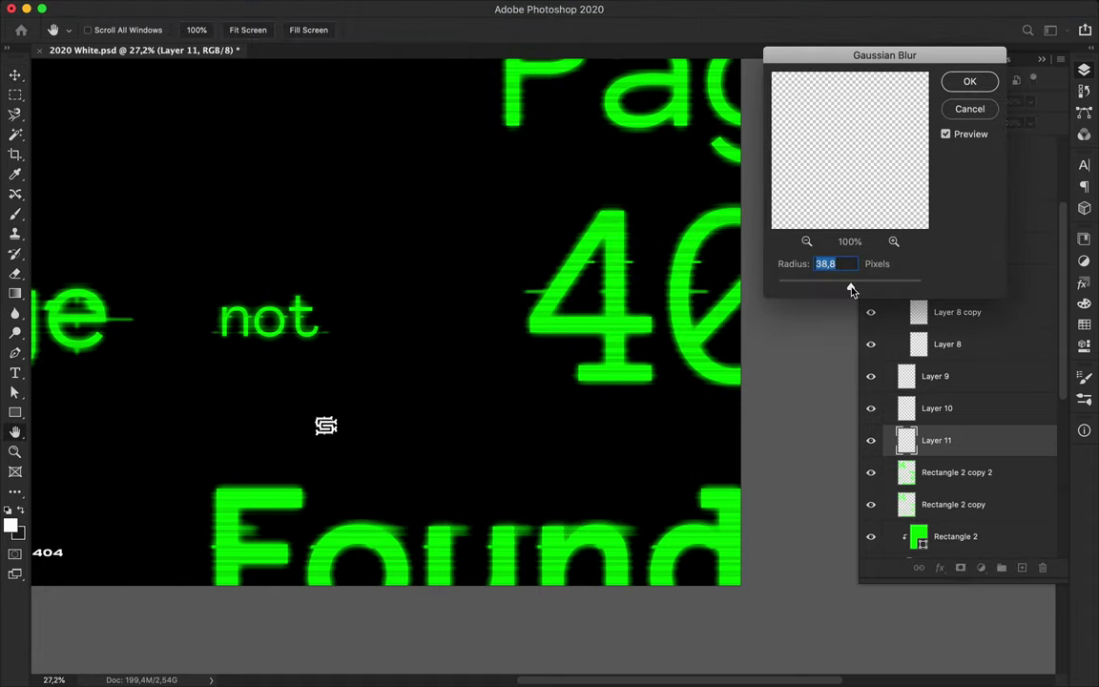
{"action": "key", "text": "Return"}
- Merge copies of Rectangle 2 copy 2, Rectangle 2 copy, Rectangle 2 and the Green group into one layer
{"action": "scroll", "coordinate": [713, 423], "scroll_direction": "down", "scroll_amount": 2}
{"action": "scroll", "coordinate": [744, 439], "scroll_direction": "up", "scroll_amount": 3}
{"action": "scroll", "coordinate": [775, 457], "scroll_direction": "down", "scroll_amount": 3}
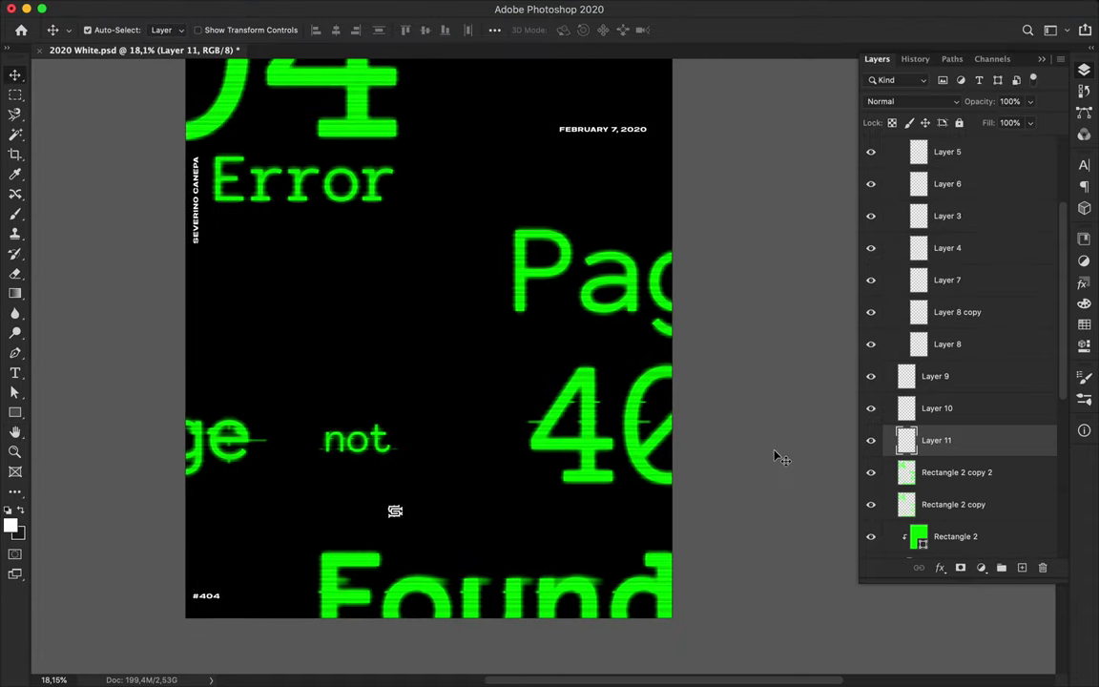
{"action": "left_click", "coordinate": [957, 471]}
{"action": "scroll", "coordinate": [956, 449], "scroll_direction": "down", "scroll_amount": 2}
{"action": "left_click", "coordinate": [953, 452], "text": "shift"}
{"action": "scroll", "coordinate": [954, 438], "scroll_direction": "down", "scroll_amount": 2}
{"action": "left_click", "coordinate": [959, 453]}
{"action": "key", "text": "ctrl+e"}
{"action": "scroll", "coordinate": [534, 463], "scroll_direction": "up", "scroll_amount": 1}
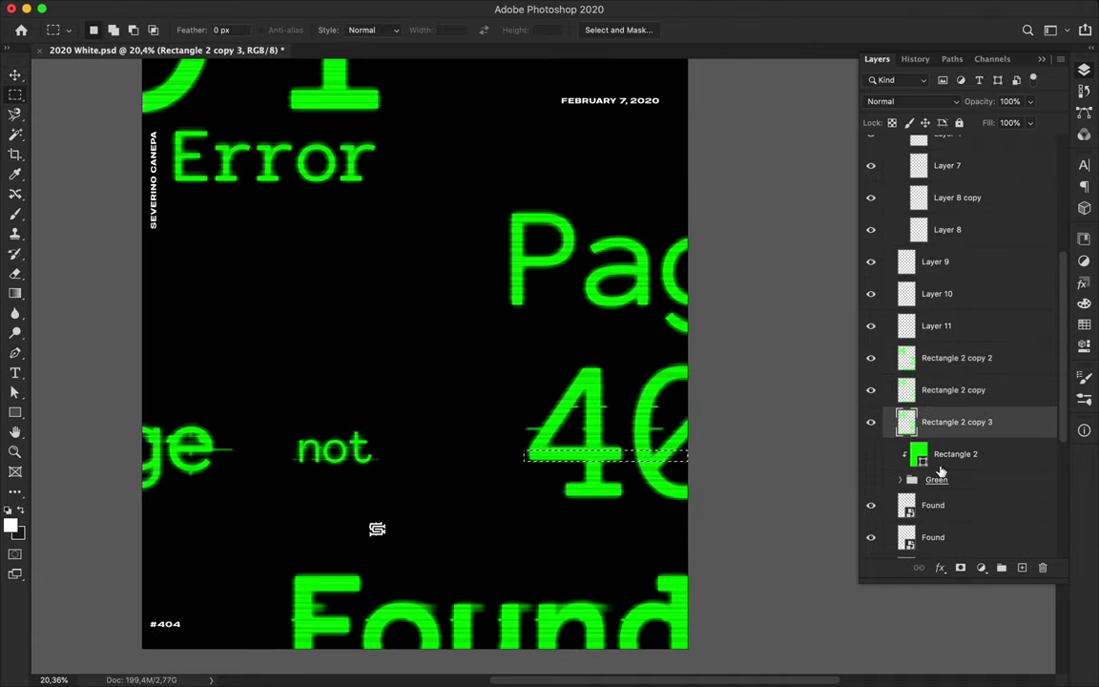
- Copy a strip from Rectangle 2 copy 2 onto a new layer, blur it, and duplicate it
{"action": "left_click", "coordinate": [930, 360]}
{"action": "scroll", "coordinate": [957, 363], "scroll_direction": "down", "scroll_amount": 2}
{"action": "scroll", "coordinate": [872, 477], "scroll_direction": "down", "scroll_amount": 2}
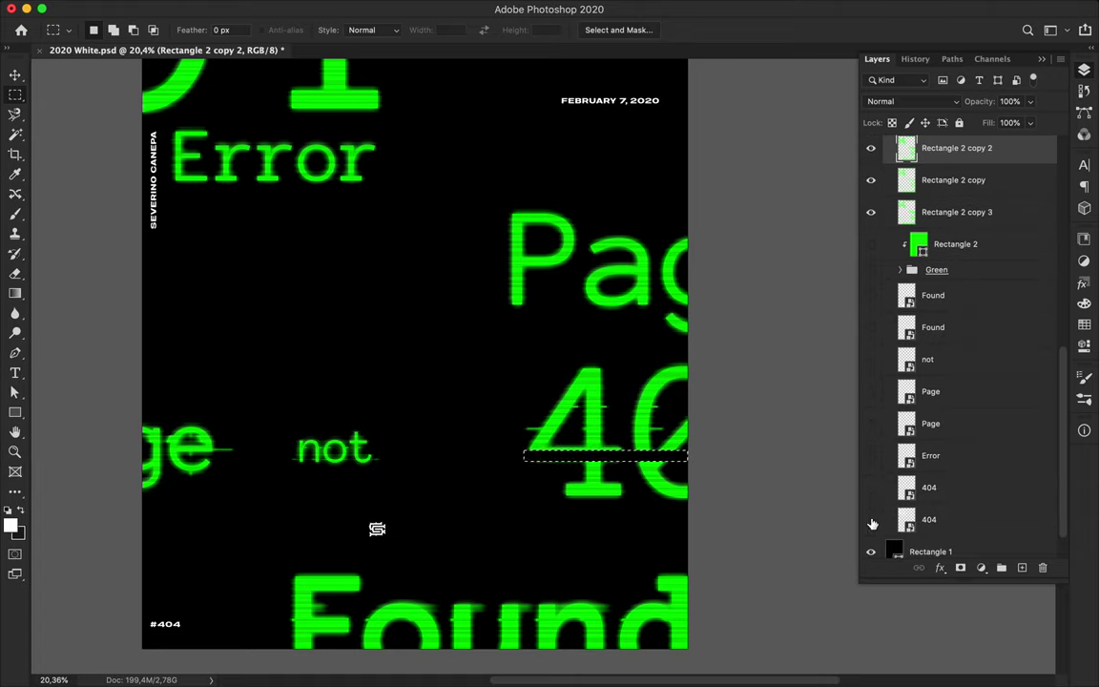
{"action": "key", "text": "ctrl+j"}
{"action": "key", "text": "v"}
{"action": "left_click", "coordinate": [357, 8]}
{"action": "mouse_move", "coordinate": [364, 190]}
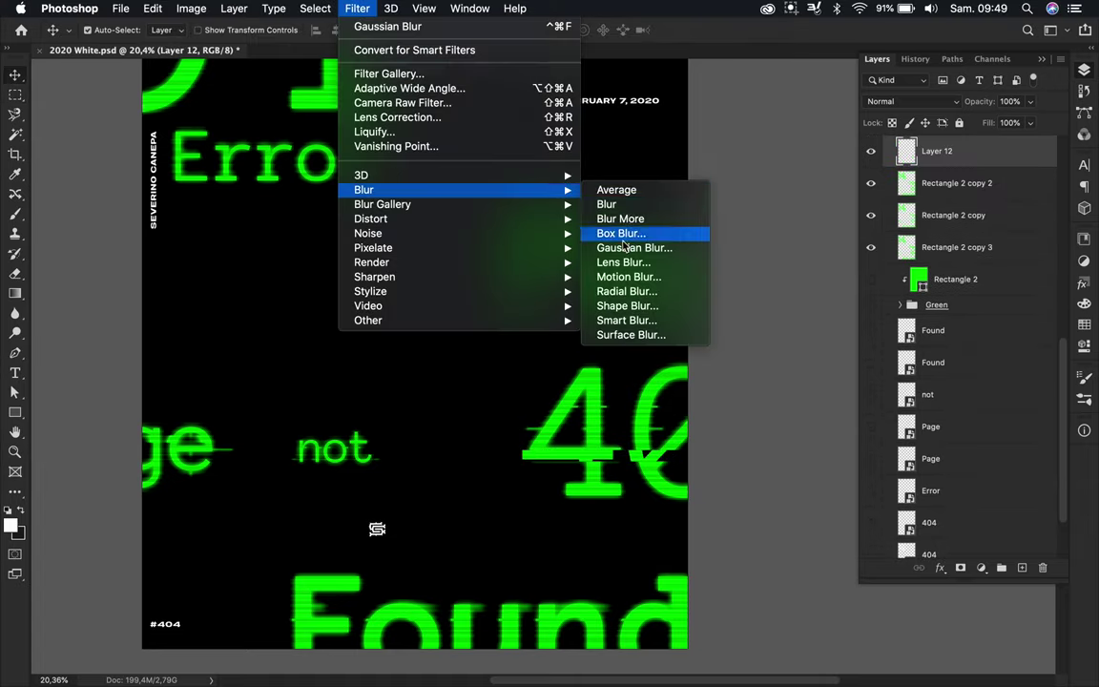
{"action": "left_click", "coordinate": [623, 234]}
{"action": "key", "text": "Return"}
{"action": "key", "text": "ctrl+j"}
{"action": "left_click", "coordinate": [356, 9]}
{"action": "key", "text": "Escape"}
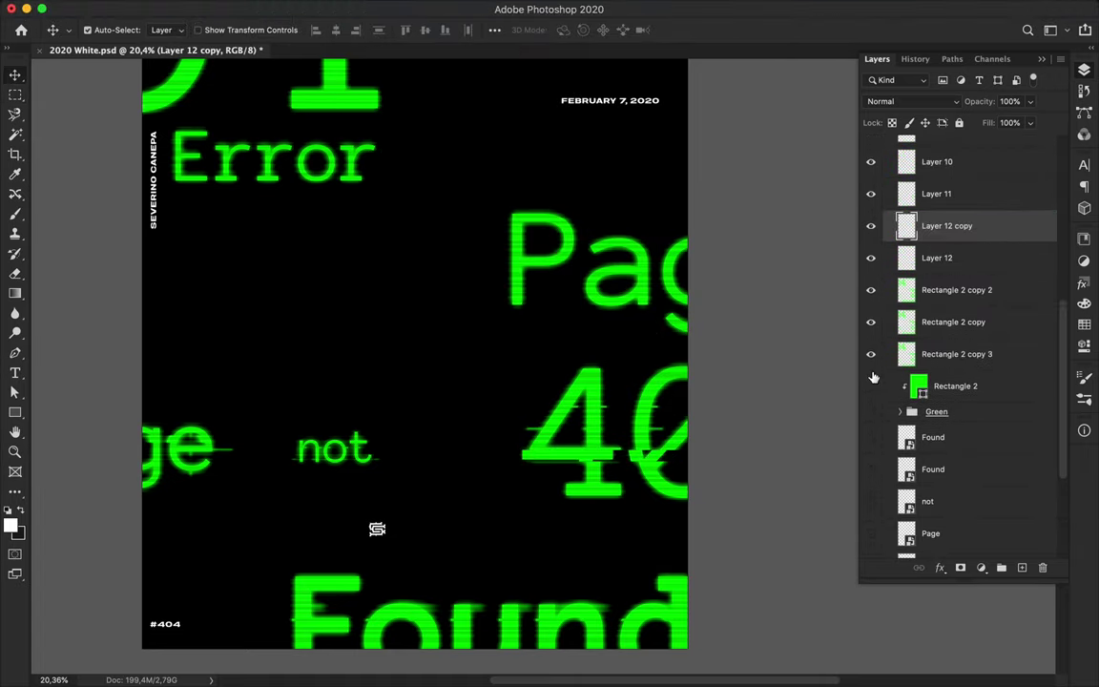
- Shift the glitch bar left, apply a light 1 px Gaussian Blur, and merge away the Layer 12 copy bar
{"action": "scroll", "coordinate": [657, 430], "scroll_direction": "up", "scroll_amount": 3}
{"action": "left_click_drag", "start_coordinate": [484, 508], "coordinate": [287, 503]}
{"action": "left_click", "coordinate": [357, 8]}
{"action": "left_click", "coordinate": [635, 248]}
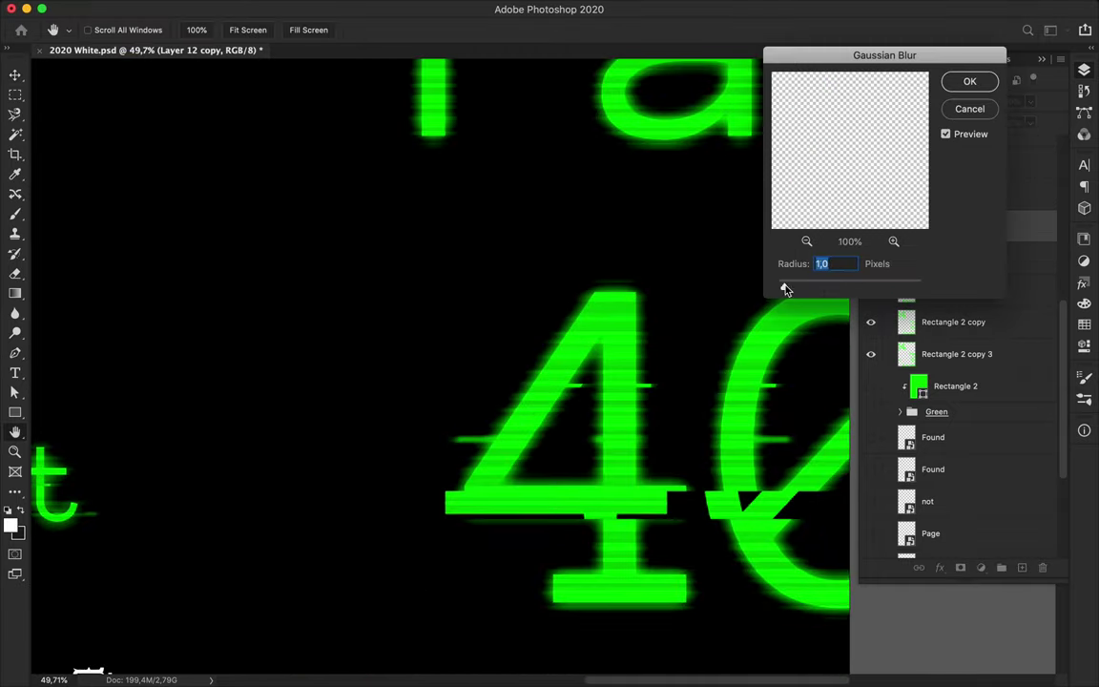
{"action": "key", "text": "Return"}
{"action": "left_click_drag", "start_coordinate": [592, 500], "coordinate": [592, 521]}
{"action": "left_click_drag", "start_coordinate": [959, 226], "coordinate": [975, 229]}
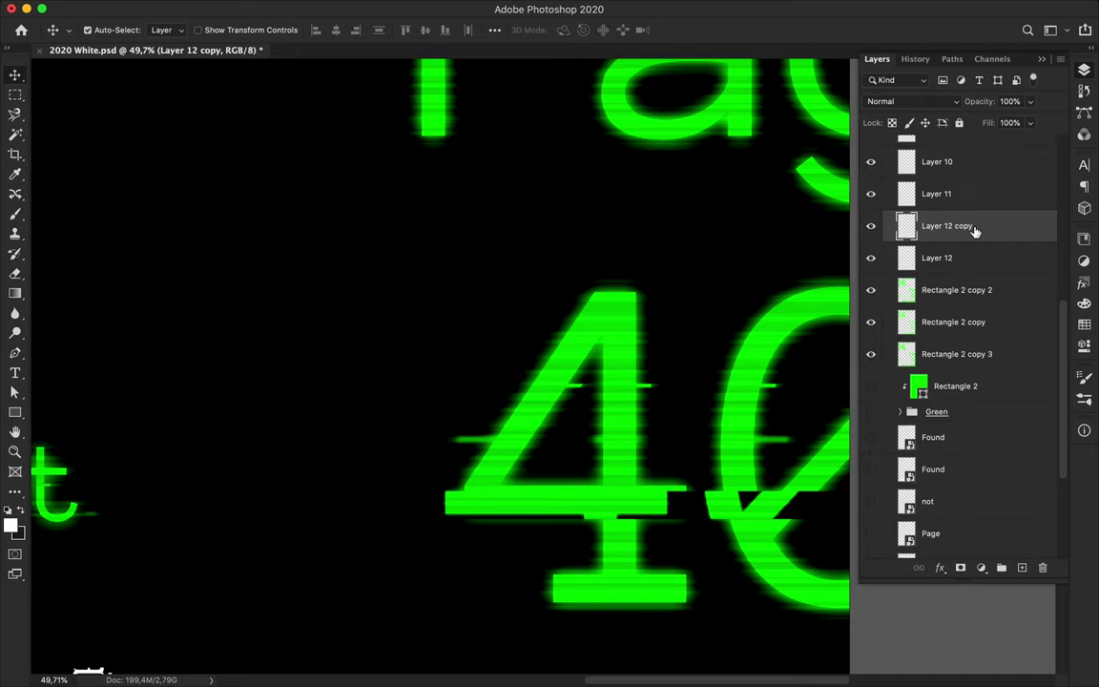
{"action": "left_click", "coordinate": [900, 320]}
{"action": "left_click", "coordinate": [880, 290]}
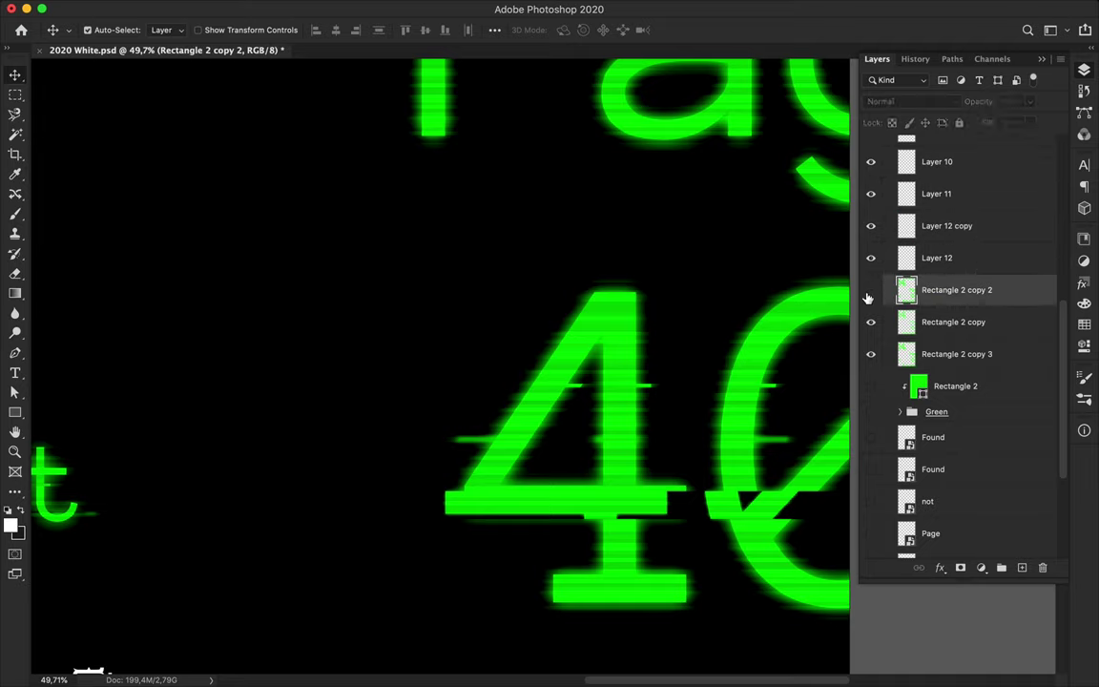
{"action": "left_click", "coordinate": [877, 226]}
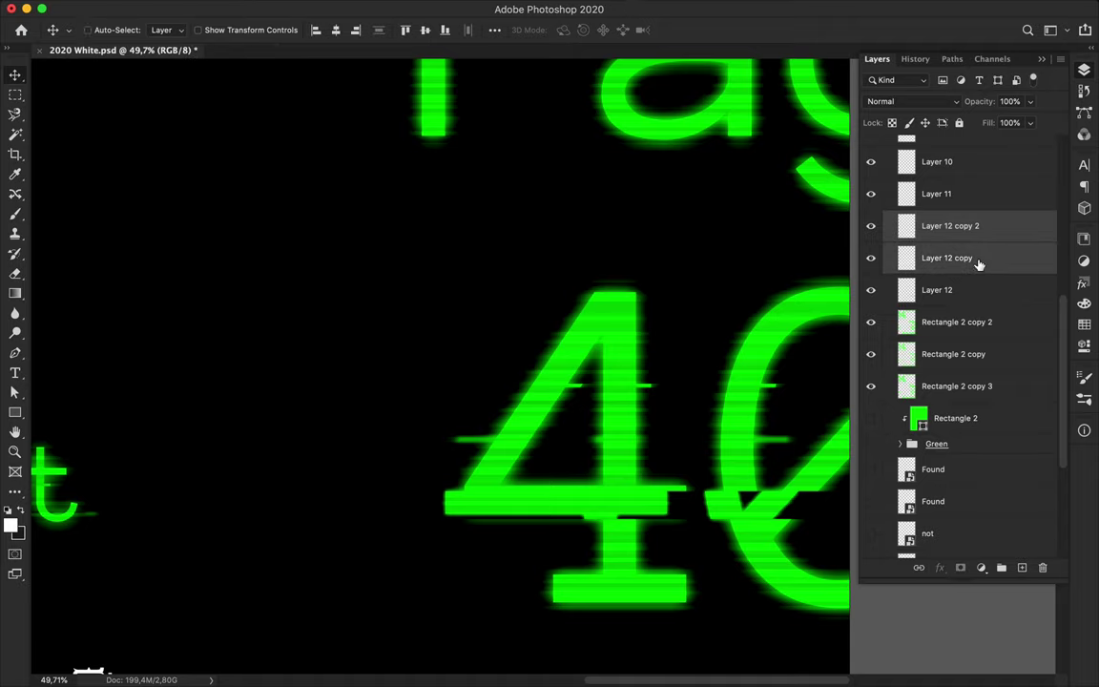
{"action": "key", "text": "ctrl+e"}
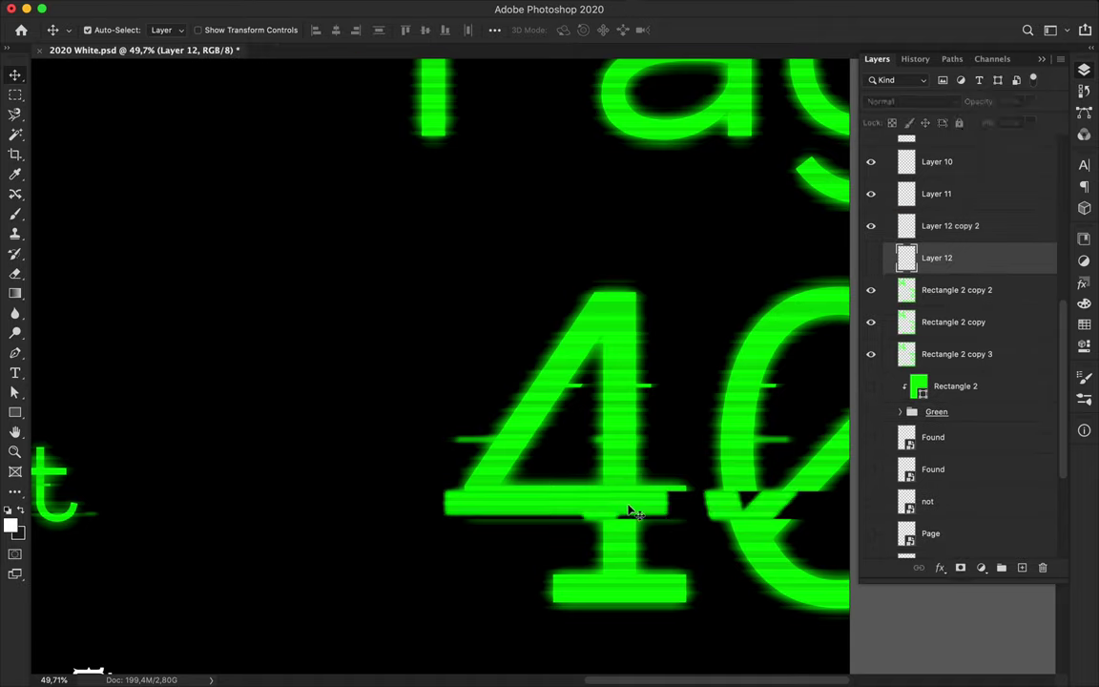
- Nudge the glowing bar slightly left, then undo a trial duplicate and blur
{"action": "left_click_drag", "start_coordinate": [629, 512], "coordinate": [605, 513]}
{"action": "key", "text": "ctrl+j"}
{"action": "left_click", "coordinate": [356, 5]}
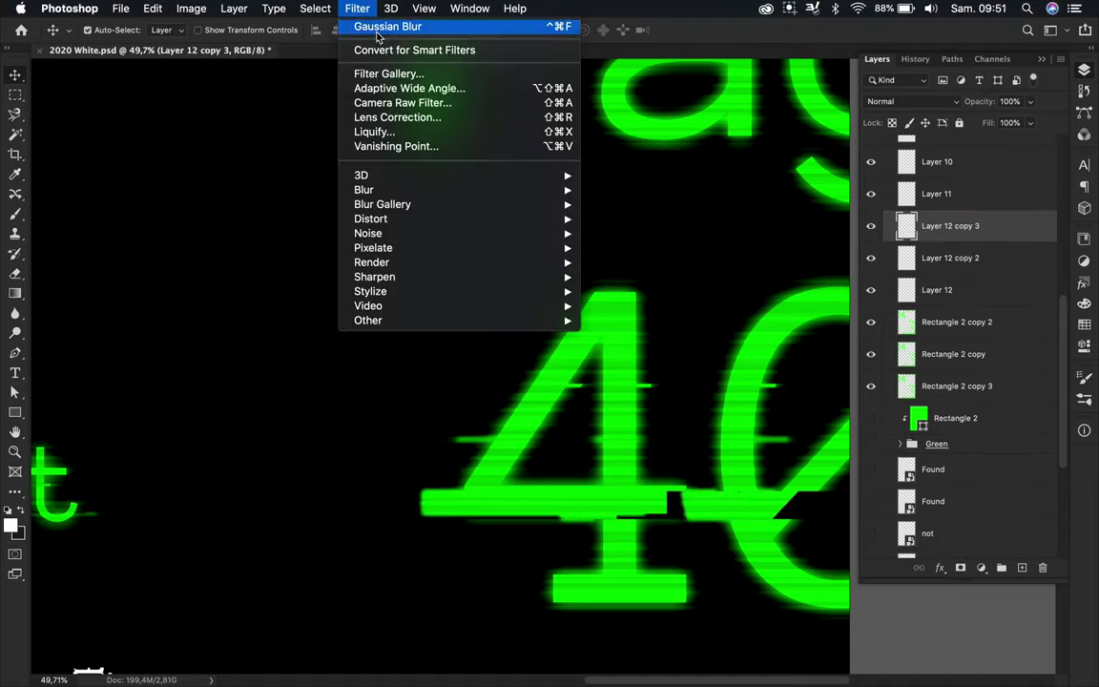
{"action": "left_click", "coordinate": [643, 243]}
{"action": "key", "text": "Escape"}
{"action": "key", "text": "ctrl+z"}
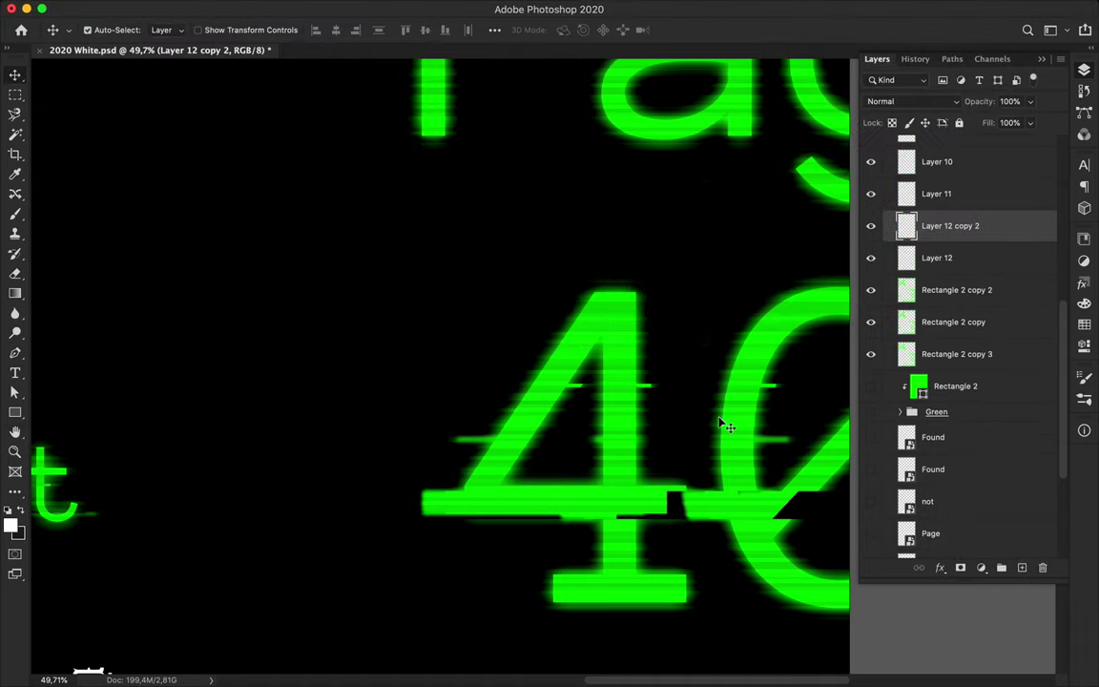
- Move Layer 12's green bar onto the 4 and blur a duplicate at 48.7 px as glow
{"action": "left_click", "coordinate": [937, 257]}
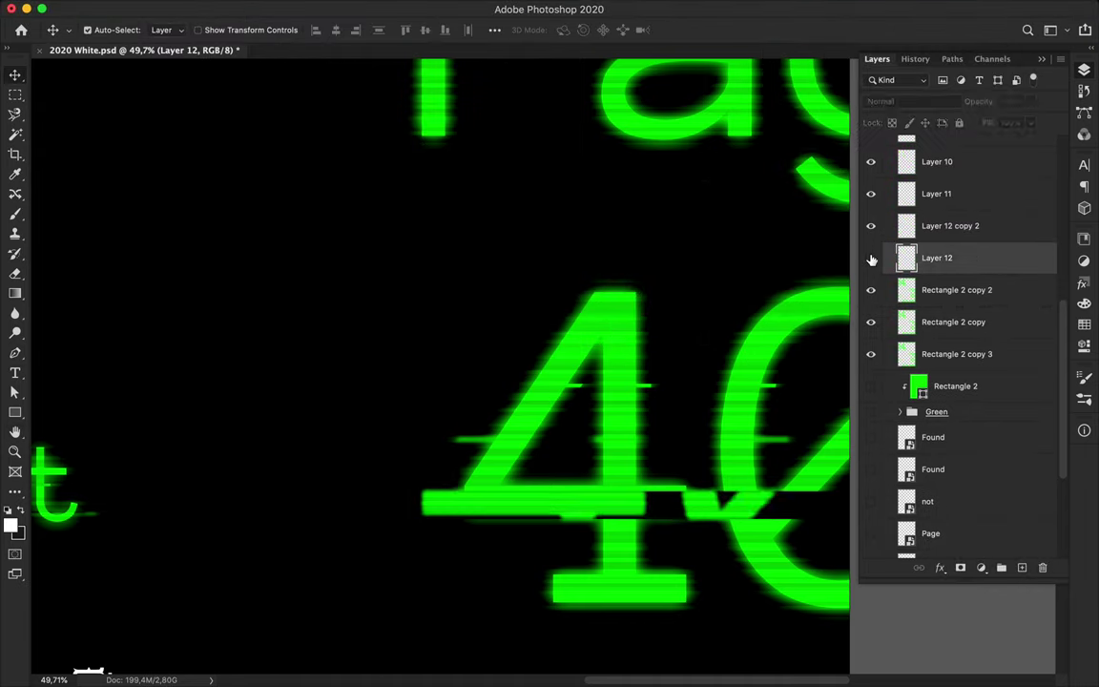
{"action": "mouse_move", "coordinate": [810, 649]}
{"action": "left_mouse_down"}
{"action": "mouse_move", "coordinate": [554, 410]}
{"action": "mouse_move", "coordinate": [632, 503]}
{"action": "left_mouse_up"}
{"action": "key", "text": "ctrl+j"}
{"action": "left_click", "coordinate": [356, 8]}
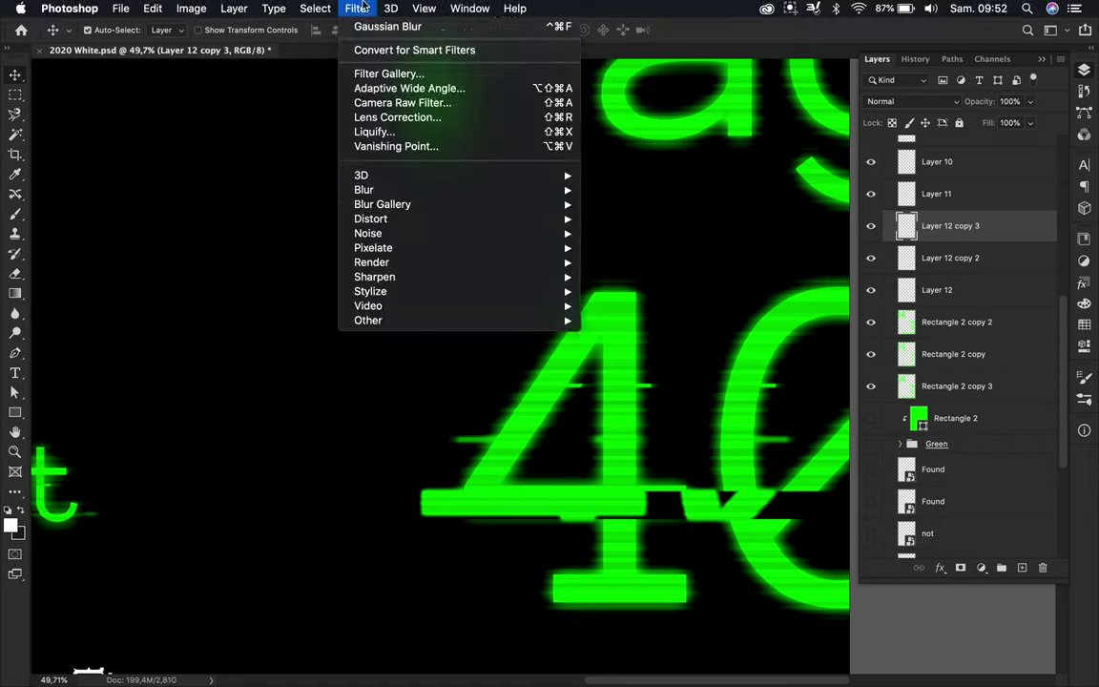
{"action": "left_click", "coordinate": [630, 246]}
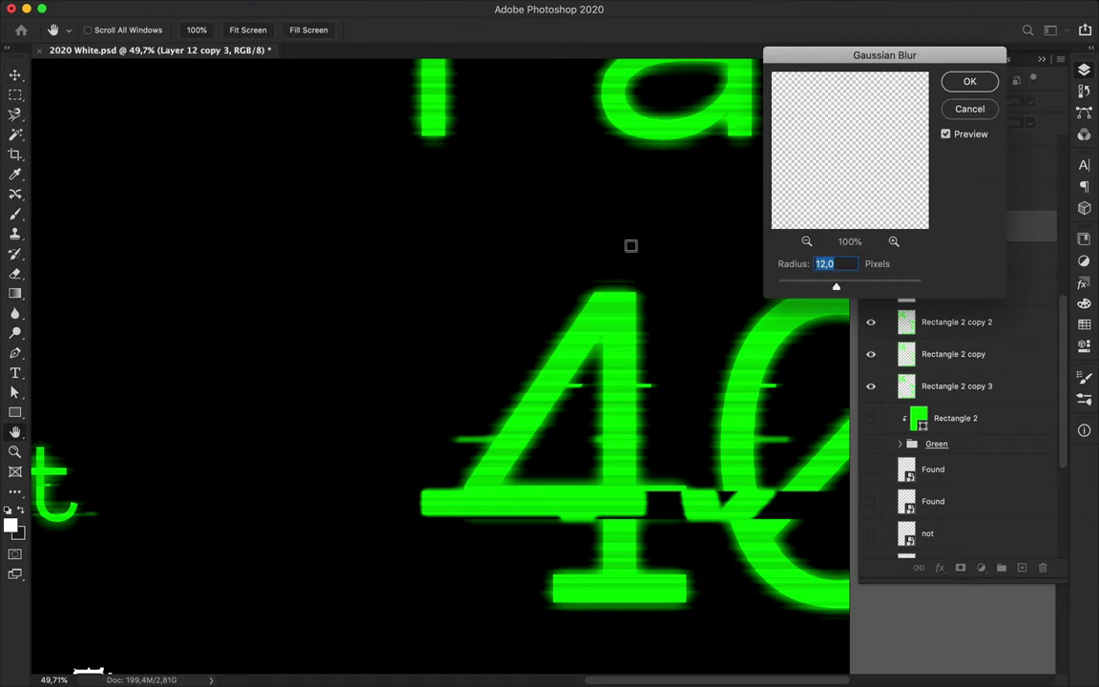
{"action": "left_click", "coordinate": [959, 87]}
{"action": "left_click", "coordinate": [896, 297], "text": "shift"}
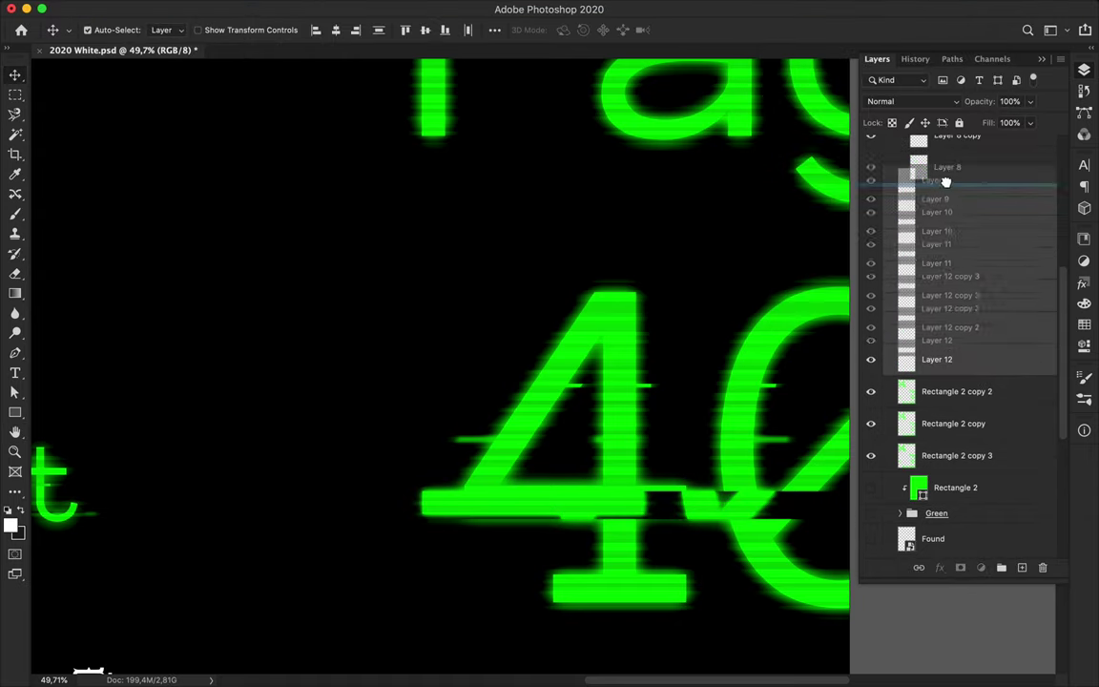
- Marquee a thin strip across 'Page' on Rectangle 2 copy 2 and nudge it left
{"action": "scroll", "coordinate": [658, 381], "scroll_direction": "down", "scroll_amount": 5}
{"action": "scroll", "coordinate": [677, 382], "scroll_direction": "up", "scroll_amount": 3}
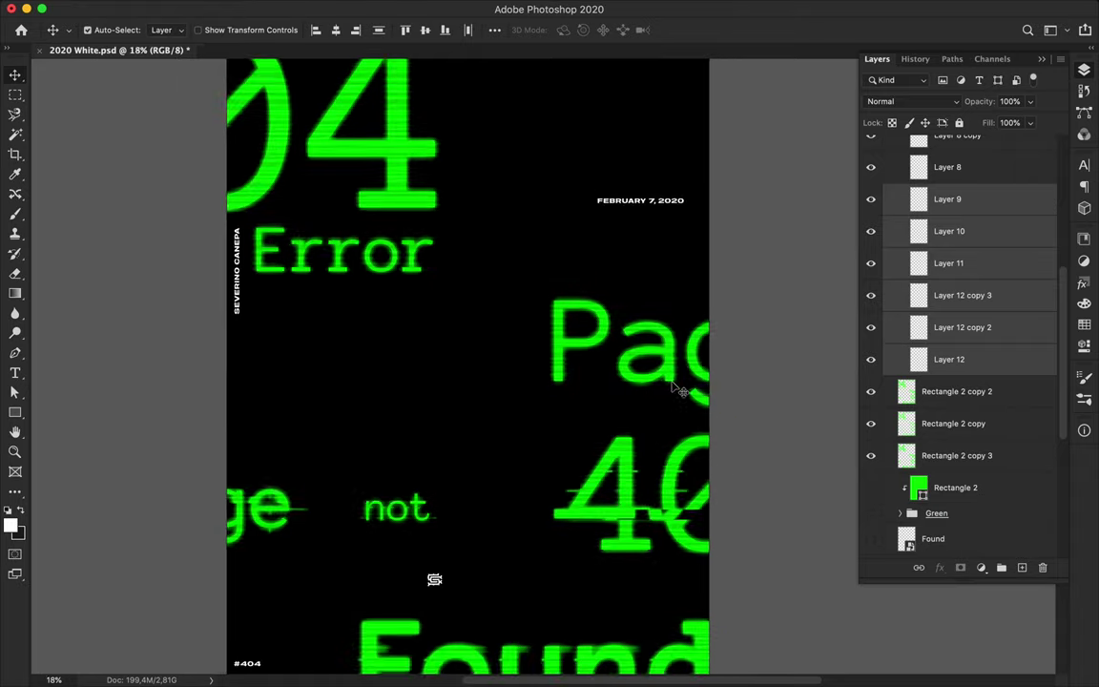
{"action": "scroll", "coordinate": [672, 376], "scroll_direction": "up", "scroll_amount": 3}
{"action": "left_click", "coordinate": [642, 355]}
{"action": "key", "text": "m"}
{"action": "scroll", "coordinate": [610, 319], "scroll_direction": "up", "scroll_amount": 1}
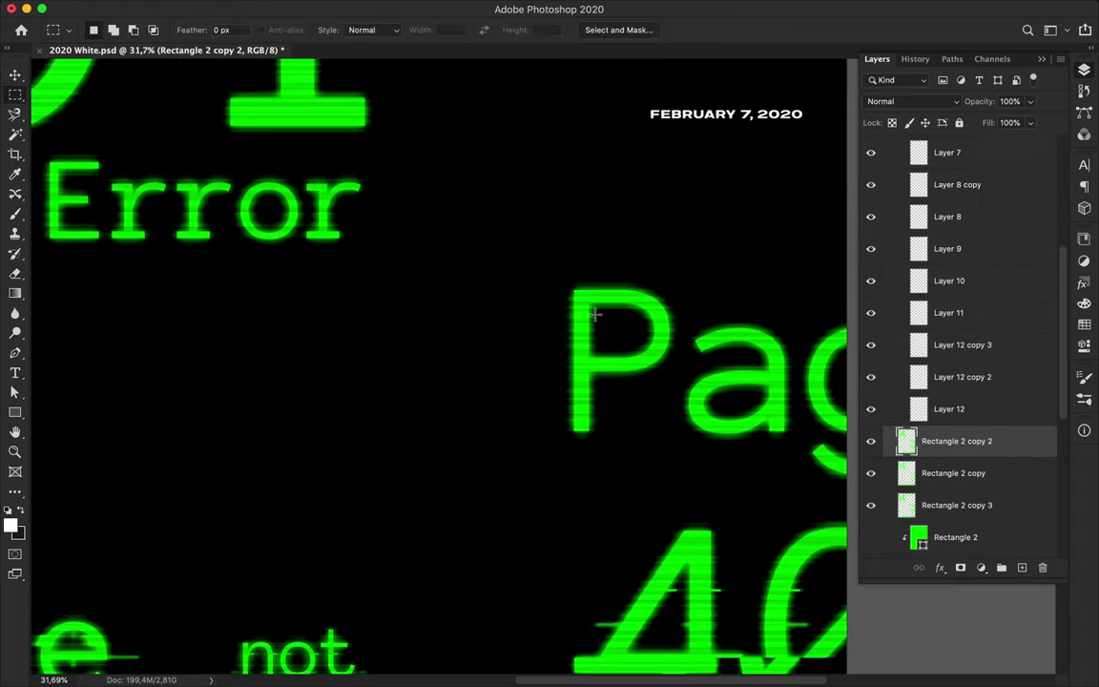
{"action": "scroll", "coordinate": [596, 314], "scroll_direction": "right", "scroll_amount": 2}
{"action": "left_click_drag", "start_coordinate": [455, 346], "coordinate": [518, 348]}
{"action": "key", "text": "v"}
{"action": "key", "text": "shift+Left"}
{"action": "key", "text": "shift+Left"}
{"action": "key", "text": "shift+Left"}
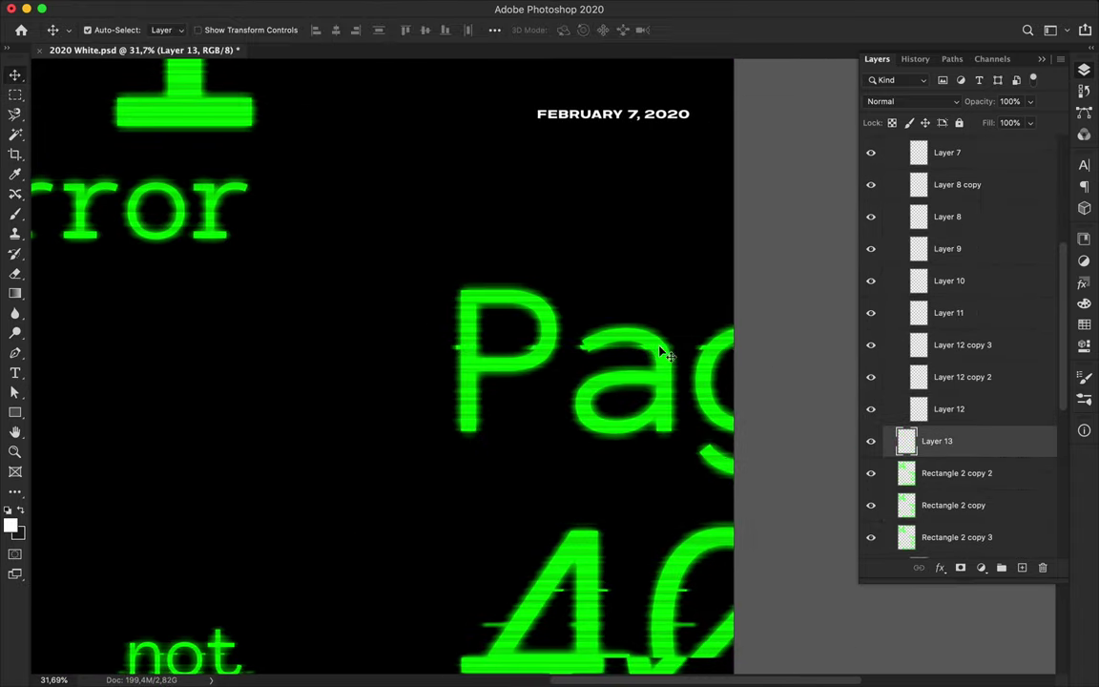
{"action": "key", "text": "m"}
- Copy a second strip across 'Page' to a new layer and give it a 48.7 px Gaussian Blur
{"action": "left_click_drag", "start_coordinate": [454, 390], "coordinate": [729, 394]}
{"action": "key", "text": "super+j"}
{"action": "key", "text": "v"}
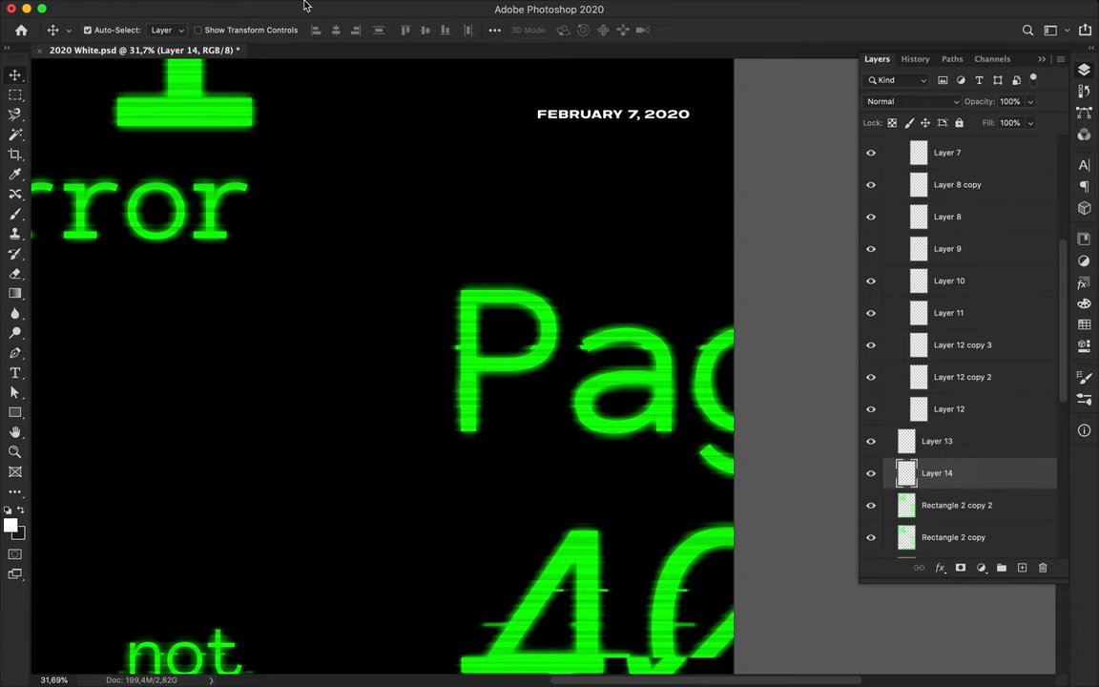
{"action": "left_click", "coordinate": [358, 9]}
{"action": "left_click", "coordinate": [633, 245]}
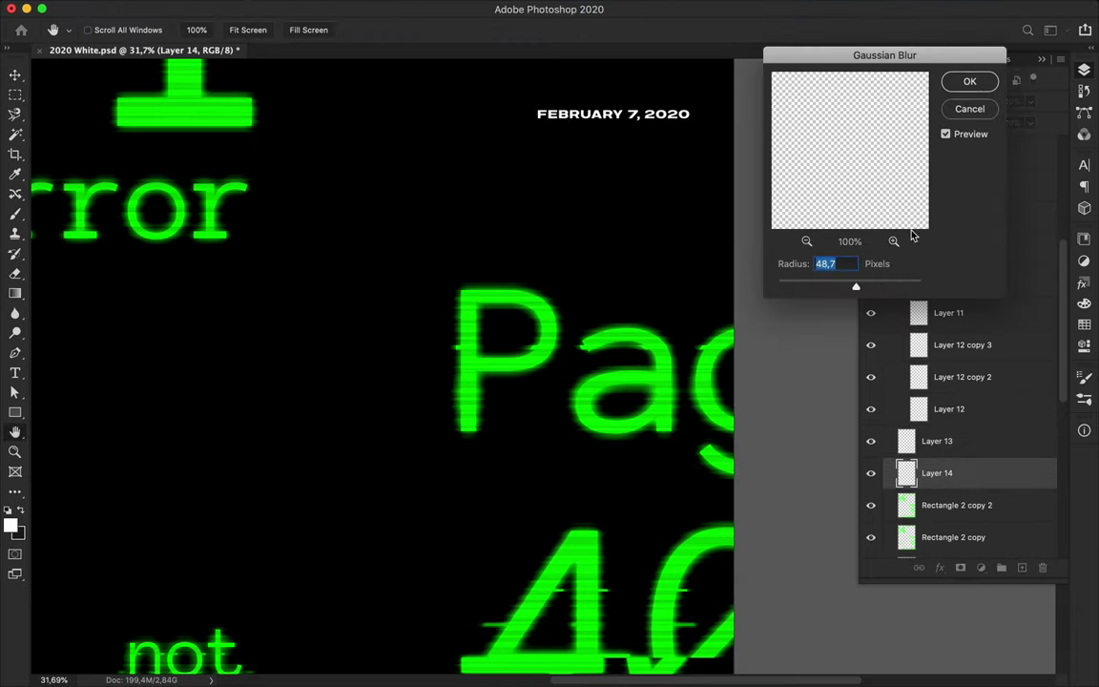
{"action": "key", "text": "Return"}
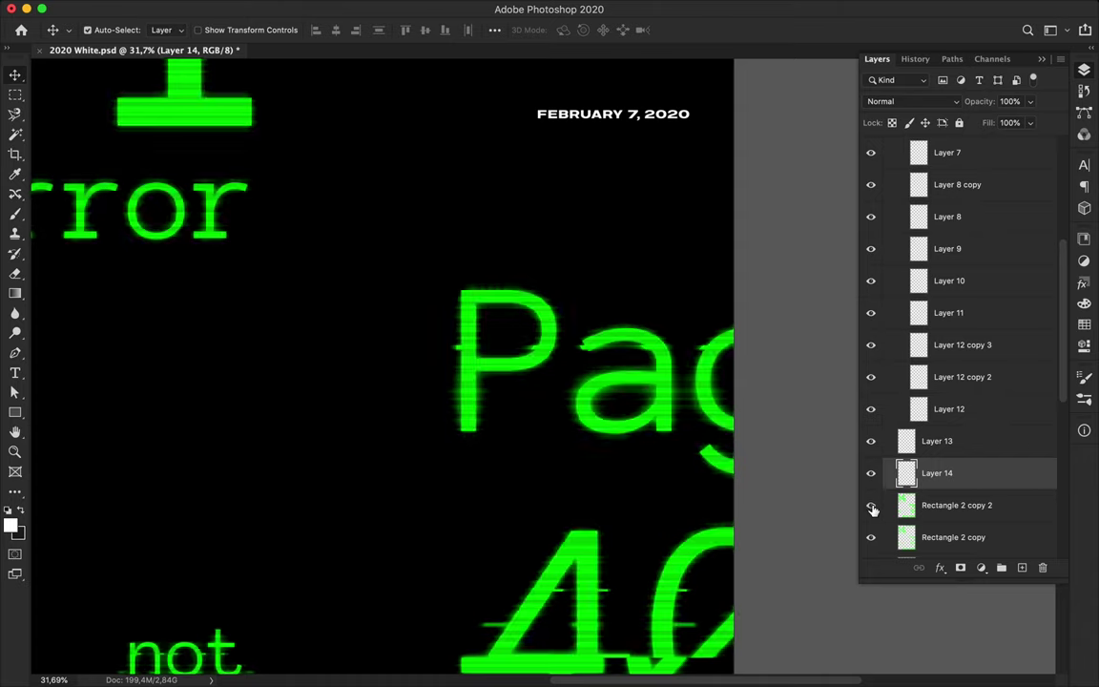
- Copy a strip from Rectangle 2 copy and copy 2, shift it 267 px left, and collapse Glitch
{"action": "left_click", "coordinate": [871, 522]}
{"action": "scroll", "coordinate": [871, 517], "scroll_direction": "down", "scroll_amount": 2}
{"action": "left_click", "coordinate": [941, 451], "text": "shift"}
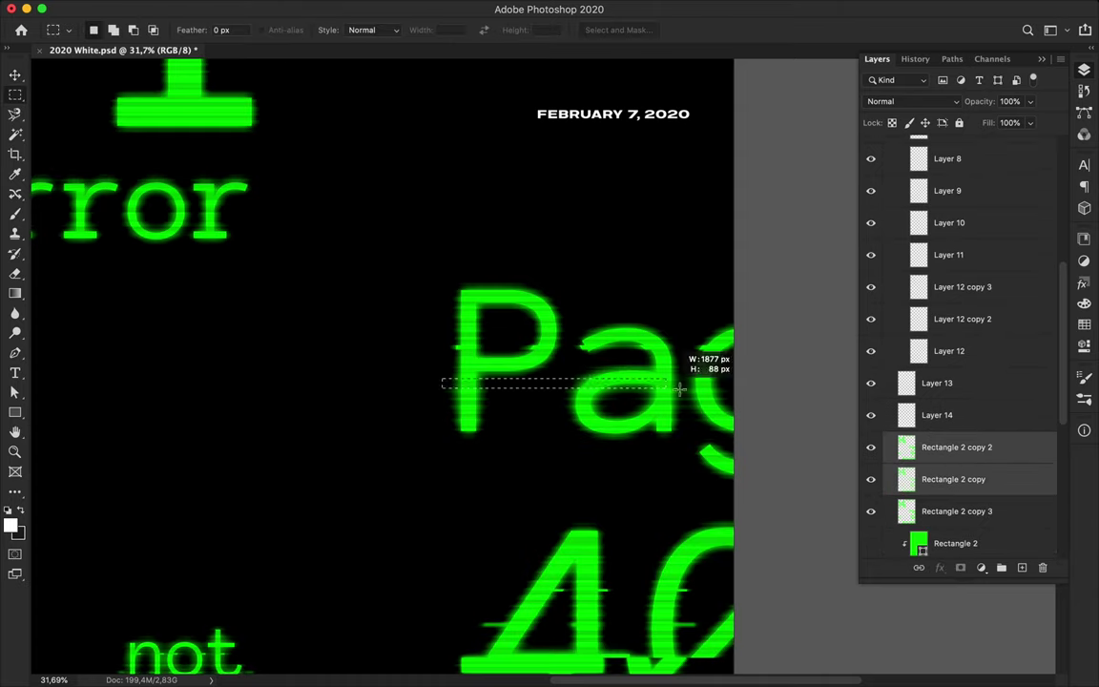
{"action": "key", "text": "ctrl+j"}
{"action": "left_click_drag", "start_coordinate": [679, 388], "coordinate": [549, 391]}
{"action": "scroll", "coordinate": [954, 370], "scroll_direction": "up", "scroll_amount": 4}
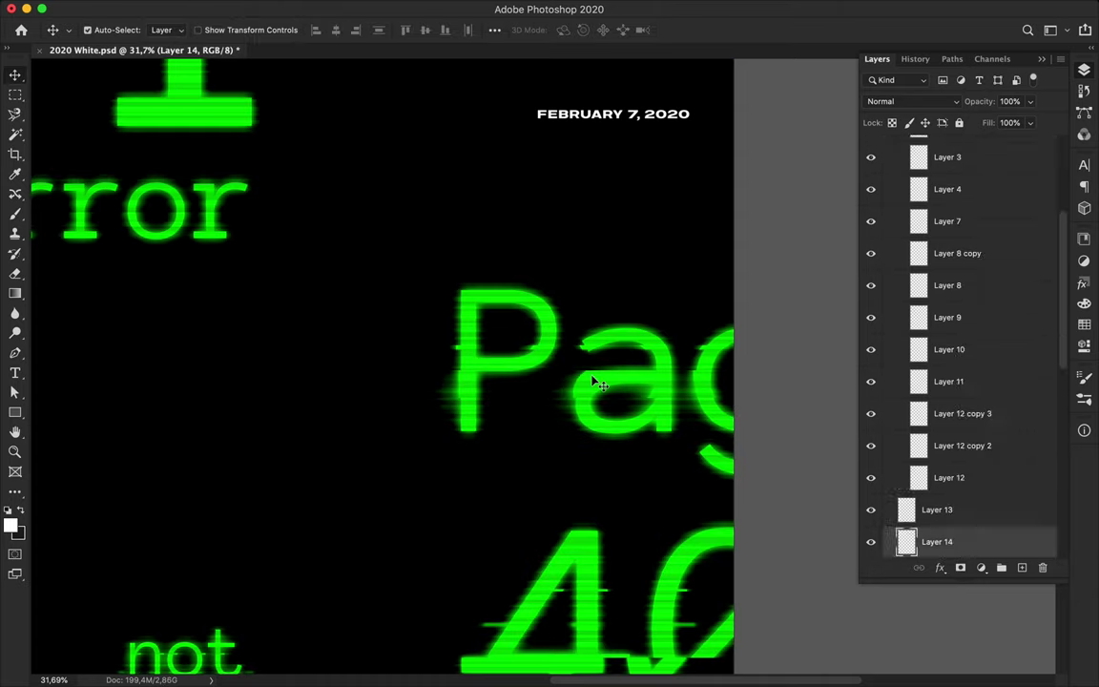
{"action": "scroll", "coordinate": [954, 370], "scroll_direction": "up", "scroll_amount": 6}
{"action": "left_click", "coordinate": [900, 267]}
- Group the text layers from Found down to 404 into Group 2
{"action": "key", "text": "m"}
{"action": "left_click", "coordinate": [954, 324], "text": "shift"}
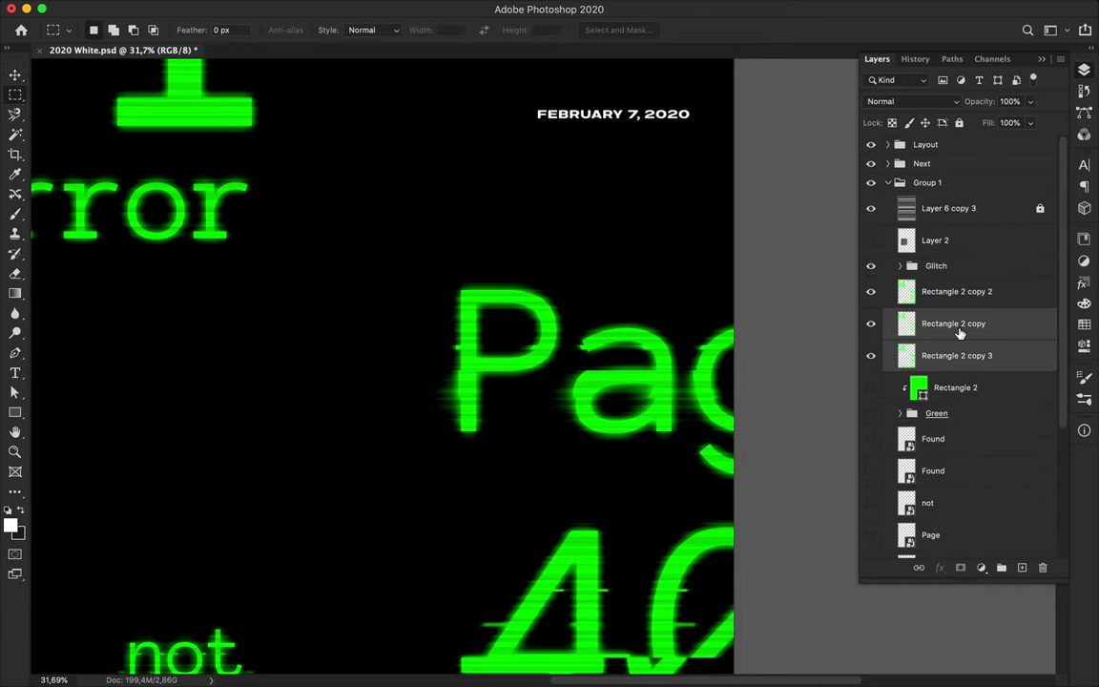
{"action": "scroll", "coordinate": [959, 394], "scroll_direction": "down", "scroll_amount": 5}
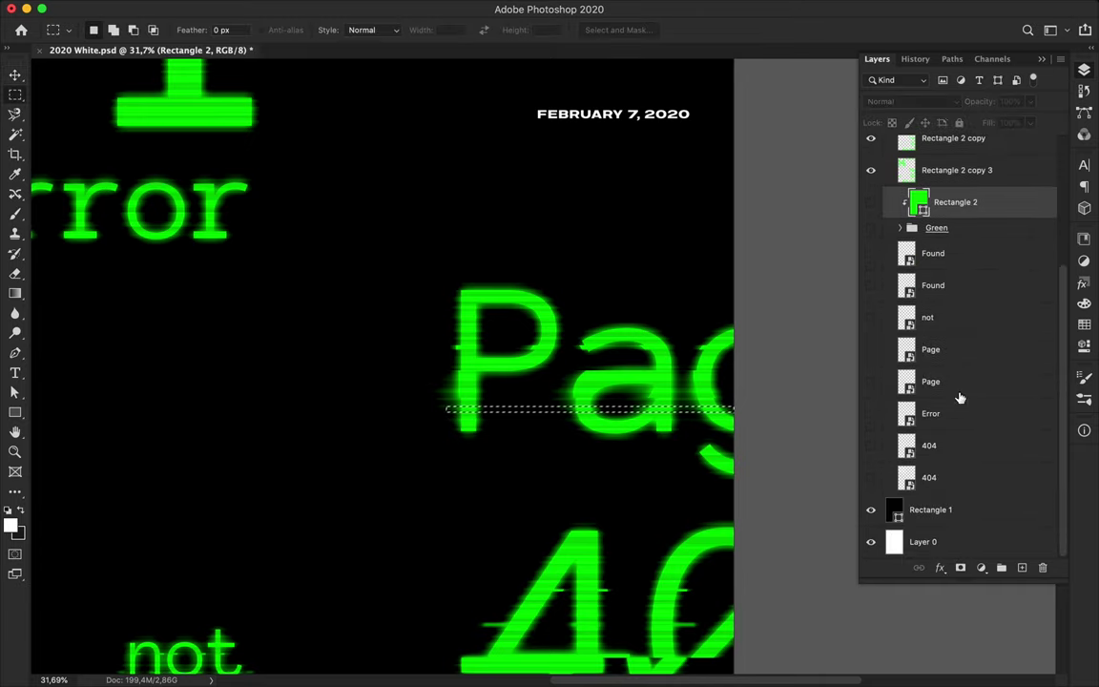
{"action": "left_click", "coordinate": [954, 249]}
{"action": "left_click", "coordinate": [952, 482], "text": "shift"}
{"action": "key", "text": "ctrl+g"}
- Copy another strip from Rectangle 2 copy 2 to a new layer and move it sideways
{"action": "mouse_move", "coordinate": [870, 355]}
{"action": "left_mouse_down"}
{"action": "mouse_move", "coordinate": [869, 323]}
{"action": "mouse_move", "coordinate": [869, 355]}
{"action": "left_mouse_up"}
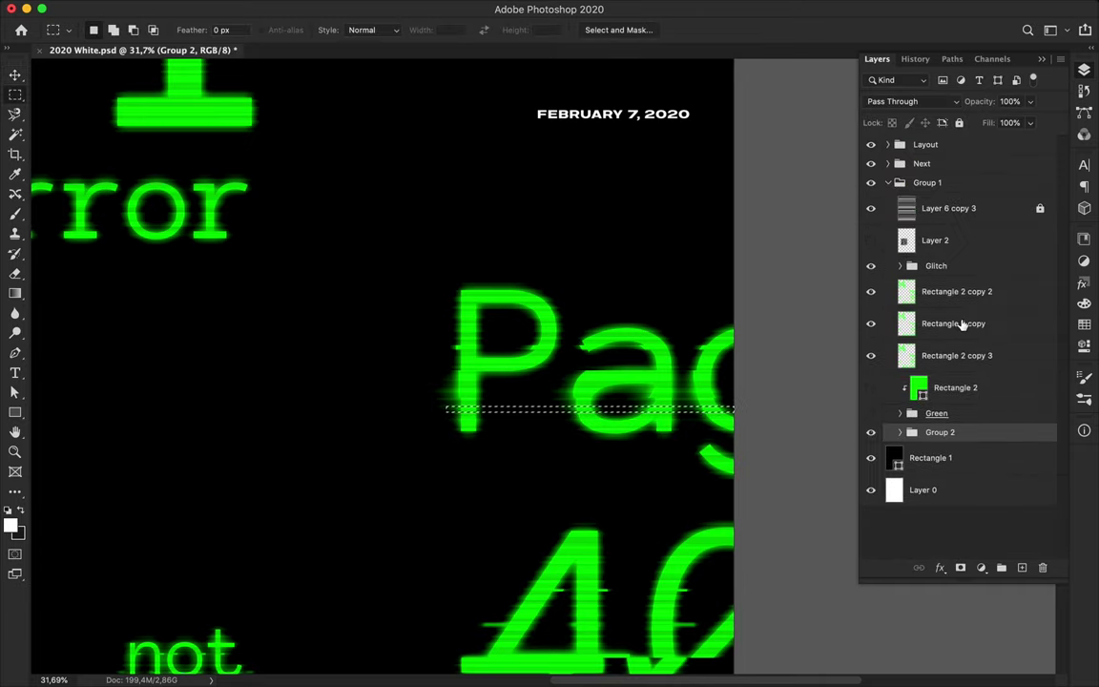
{"action": "left_click", "coordinate": [918, 296]}
{"action": "left_click", "coordinate": [918, 355]}
{"action": "left_click", "coordinate": [933, 296]}
{"action": "key", "text": "ctrl+j"}
{"action": "left_click_drag", "start_coordinate": [572, 425], "coordinate": [699, 422]}
- Copy a thin strip of the green Page text to a new layer and slide it left
{"action": "scroll", "coordinate": [649, 344], "scroll_direction": "down", "scroll_amount": 2}
{"action": "key", "text": "alt+bracketleft"}
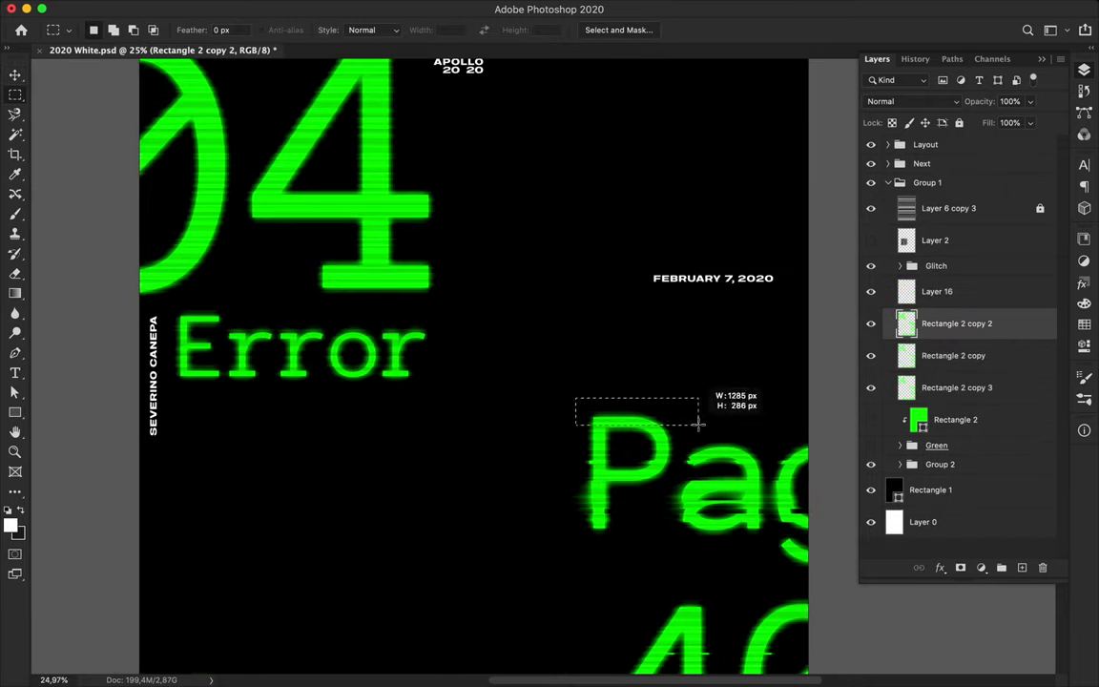
{"action": "left_click", "coordinate": [951, 389], "text": "shift"}
{"action": "left_click", "coordinate": [953, 387]}
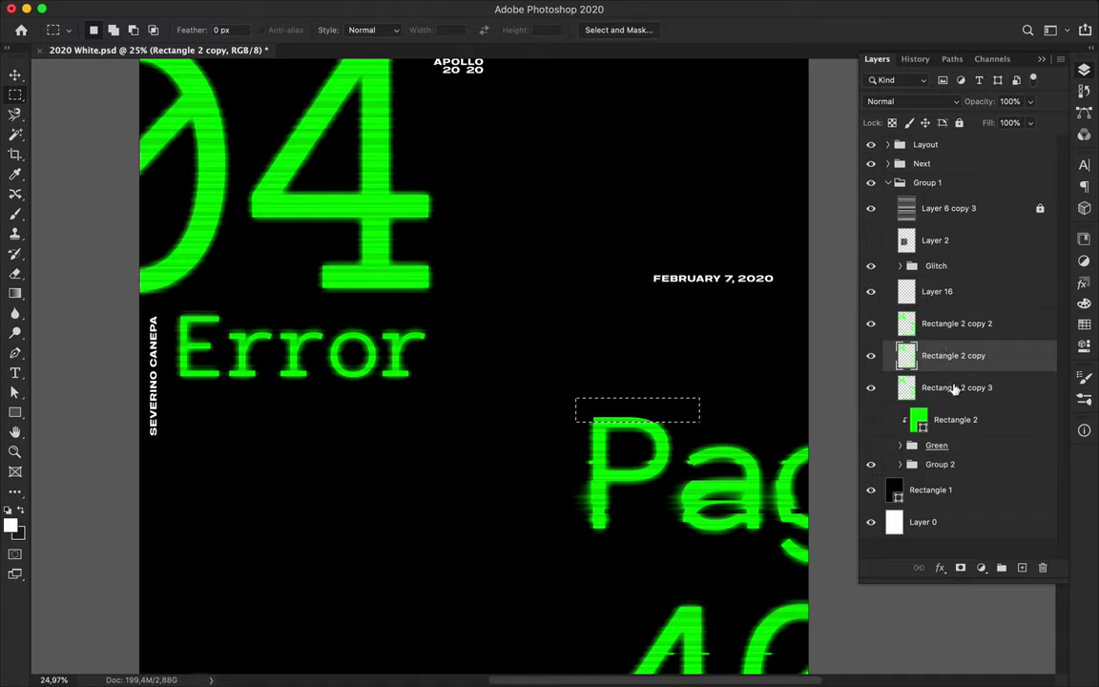
{"action": "key", "text": "ctrl+j"}
{"action": "key", "text": "v"}
{"action": "scroll", "coordinate": [755, 380], "scroll_direction": "up", "scroll_amount": 2}
{"action": "mouse_move", "coordinate": [424, 476]}
{"action": "left_mouse_down"}
{"action": "mouse_move", "coordinate": [346, 482]}
{"action": "mouse_move", "coordinate": [379, 480]}
{"action": "left_mouse_up"}
- Duplicate the new streak, Gaussian-blur the copy, and move both streaks into the Glitch group
{"action": "key", "text": "cmd+j"}
{"action": "left_click", "coordinate": [351, 8]}
{"action": "left_click", "coordinate": [634, 248]}
{"action": "key", "text": "Return"}
{"action": "left_click", "coordinate": [954, 324]}
{"action": "scroll", "coordinate": [913, 429], "scroll_direction": "down", "scroll_amount": 2}
{"action": "left_click", "coordinate": [959, 311], "text": "shift"}
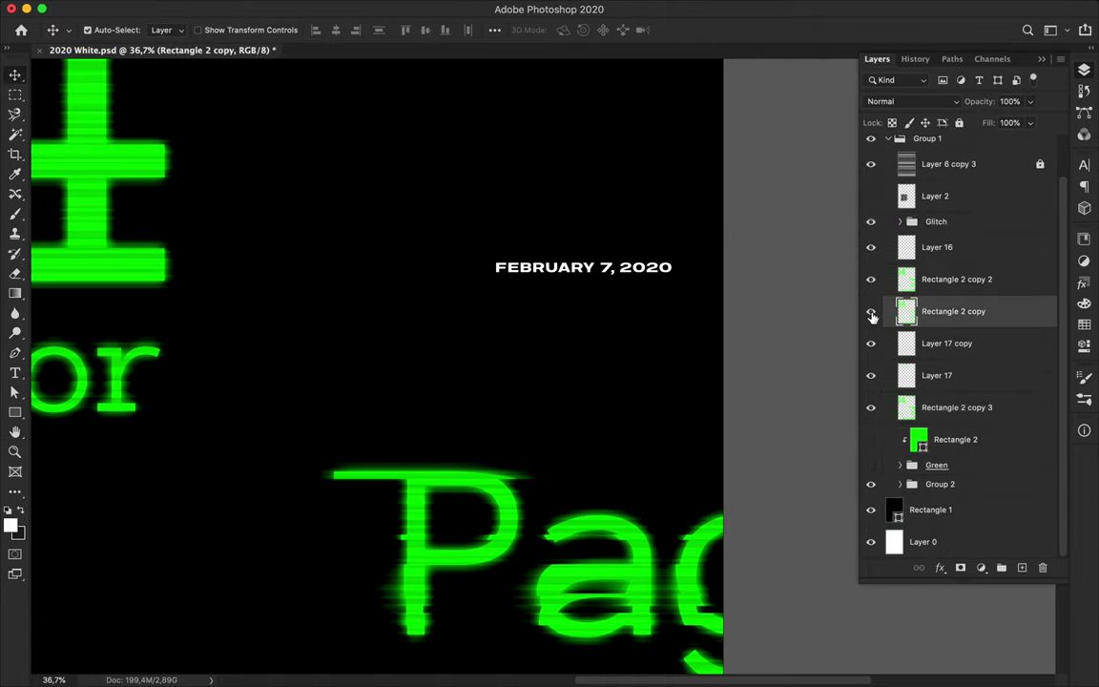
{"action": "left_click_drag", "start_coordinate": [927, 314], "coordinate": [935, 266]}
{"action": "scroll", "coordinate": [722, 322], "scroll_direction": "down", "scroll_amount": 2}
{"action": "left_click", "coordinate": [722, 322]}
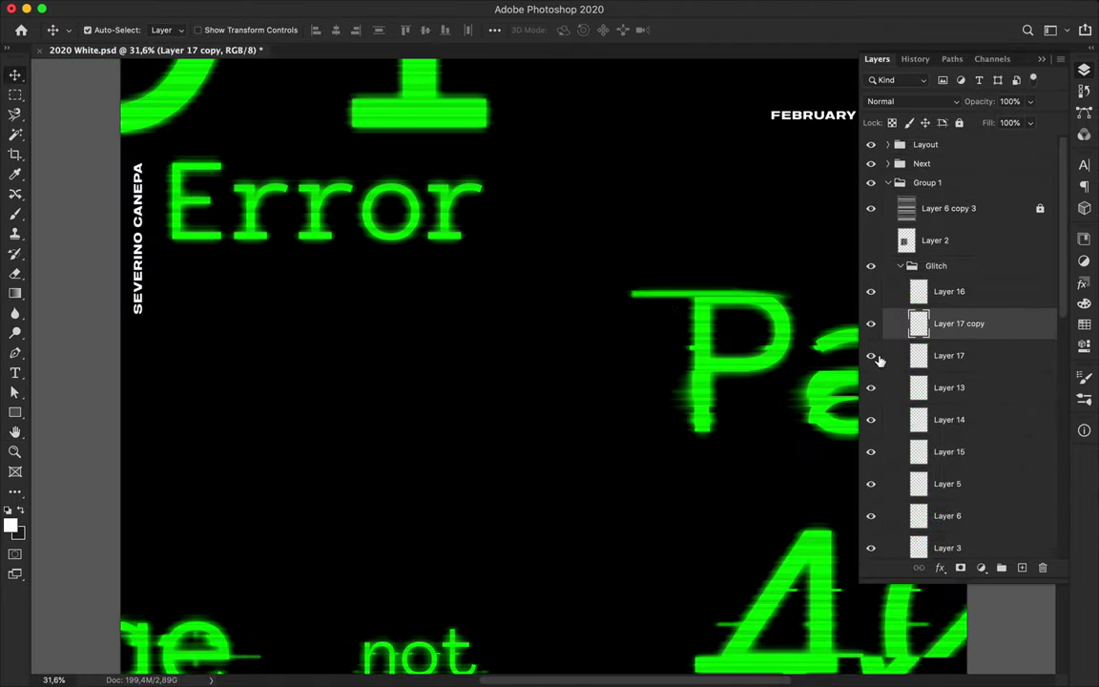
- Apply a Motion Blur to Layer 13 in the Glitch group
{"action": "left_click", "coordinate": [984, 367]}
{"action": "left_click", "coordinate": [356, 9]}
{"action": "left_click", "coordinate": [629, 274]}
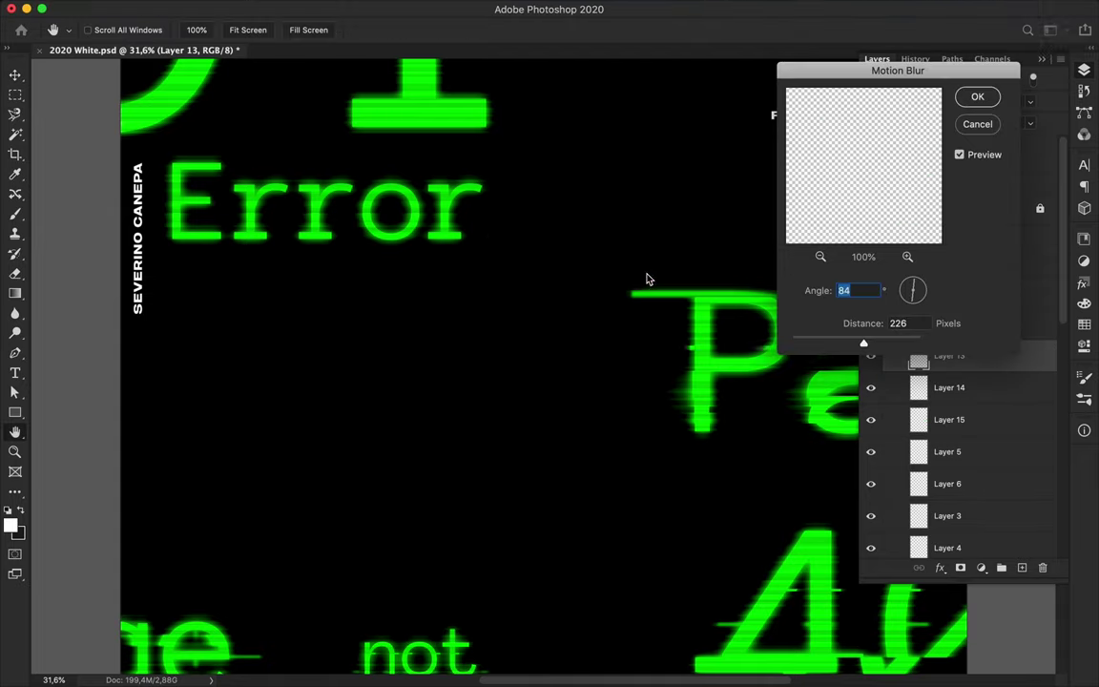
{"action": "key", "text": "Return"}
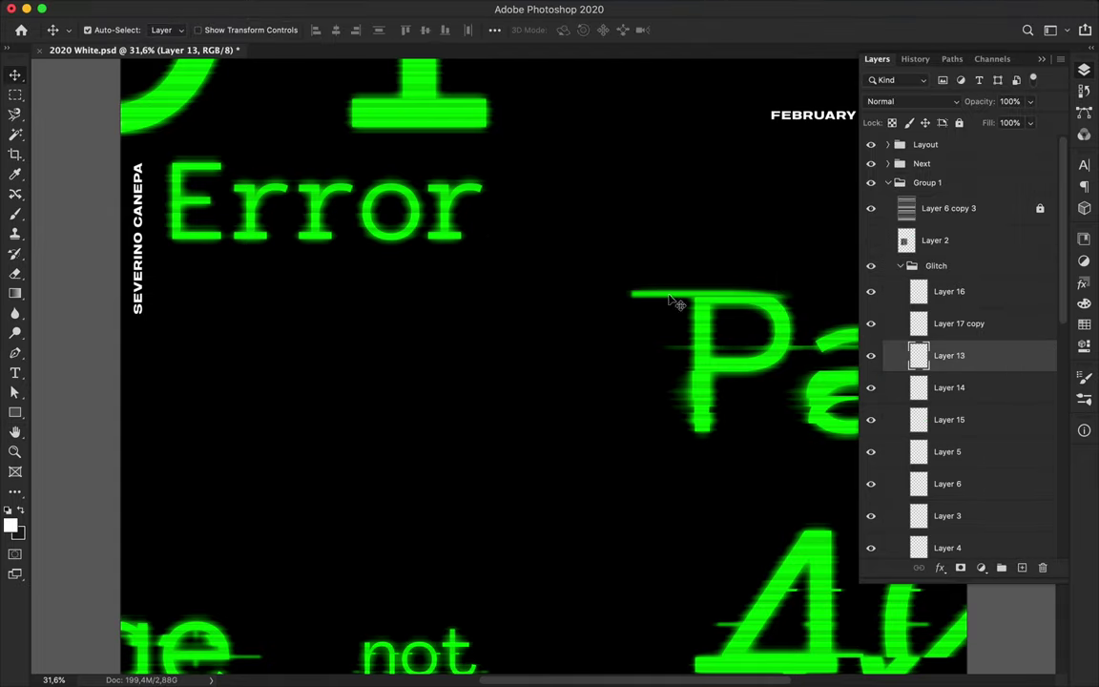
- Duplicate the Layer 3 streak and move the copy across the middle of 404
{"action": "left_click", "coordinate": [682, 306]}
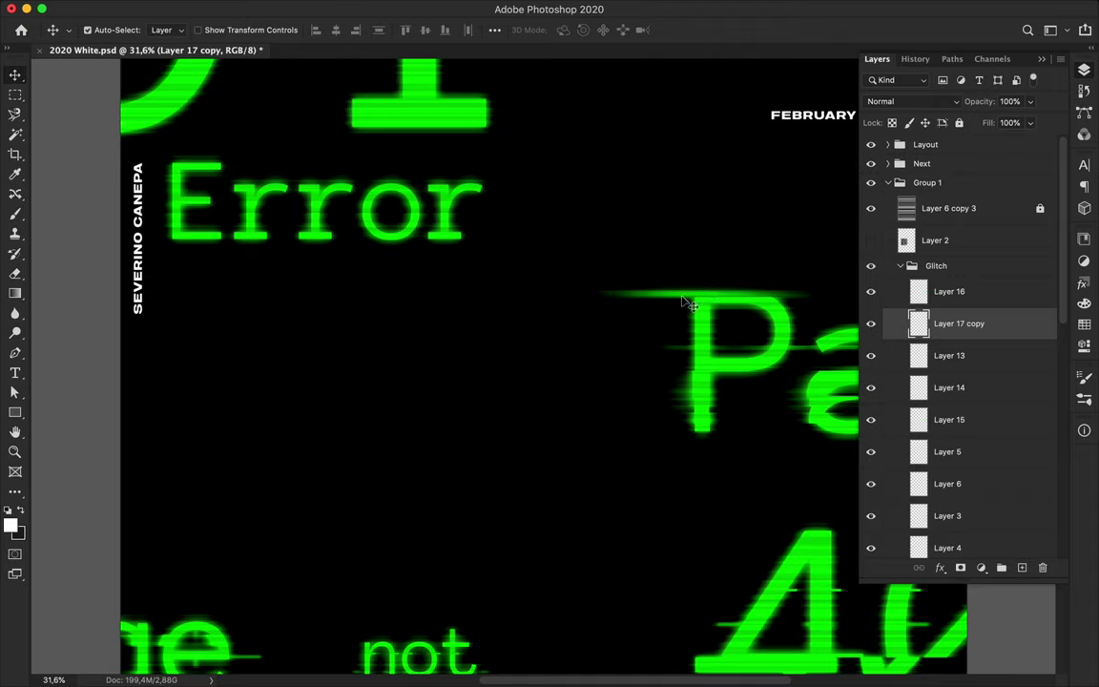
{"action": "scroll", "coordinate": [545, 424], "scroll_direction": "right", "scroll_amount": 5}
{"action": "scroll", "coordinate": [391, 386], "scroll_direction": "down", "scroll_amount": 1}
{"action": "scroll", "coordinate": [387, 387], "scroll_direction": "up", "scroll_amount": 2}
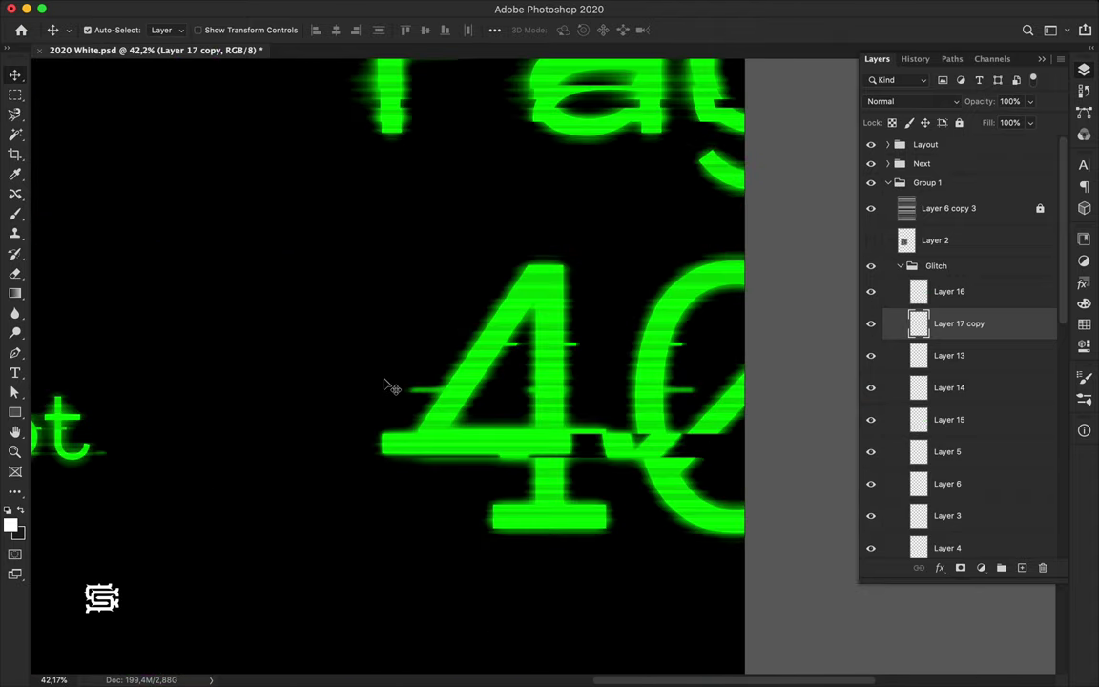
{"action": "left_click", "coordinate": [872, 517]}
{"action": "key", "text": "super+j"}
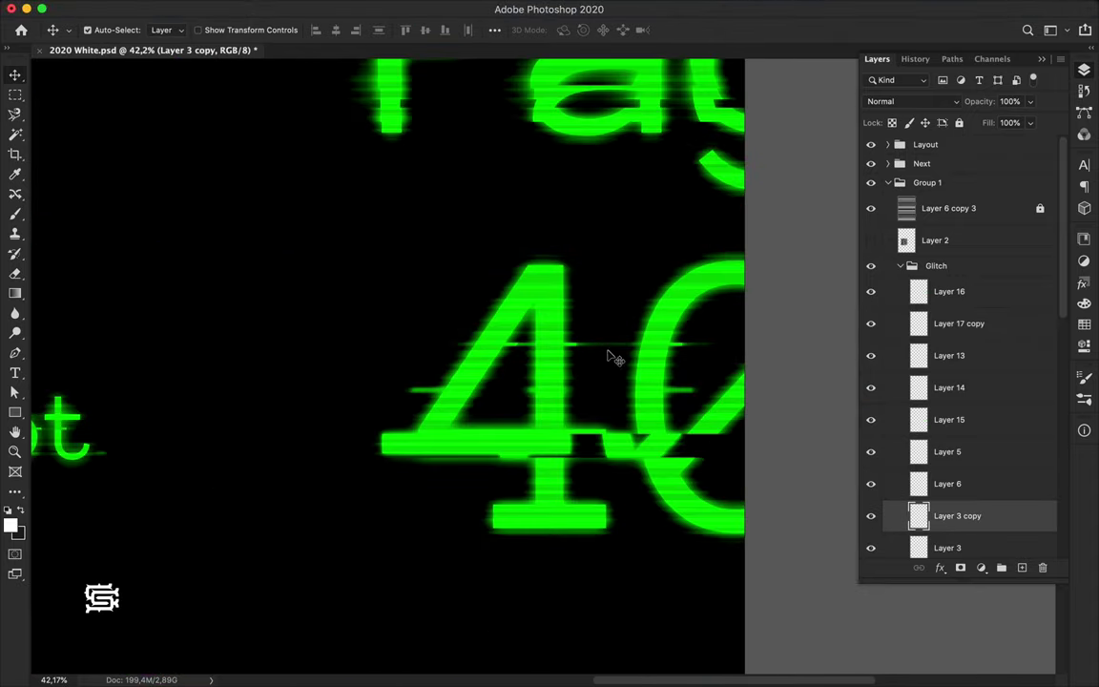
{"action": "mouse_move", "coordinate": [584, 351]}
{"action": "left_mouse_down"}
{"action": "mouse_move", "coordinate": [448, 363]}
{"action": "mouse_move", "coordinate": [597, 363]}
{"action": "left_mouse_up"}
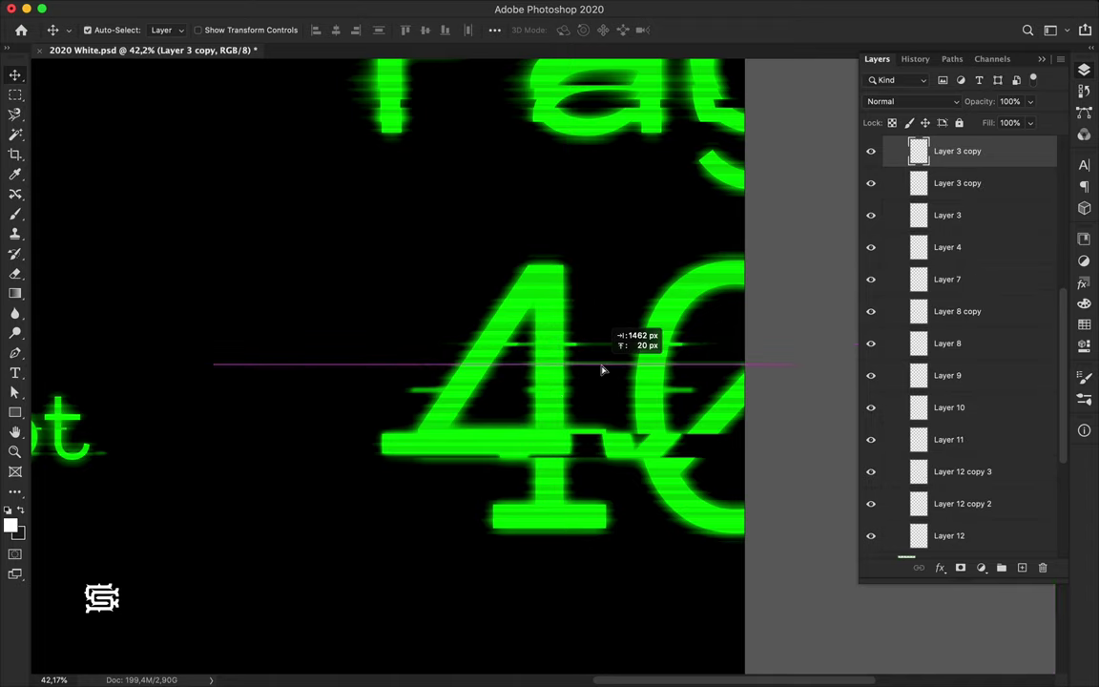
{"action": "key", "text": "super+0"}
{"action": "scroll", "coordinate": [581, 373], "scroll_direction": "up", "scroll_amount": 3}
- Save the poster and type the 404 code lines above the date, with FOUND in bold
{"action": "key", "text": "super+s"}
{"action": "left_click", "coordinate": [791, 9]}
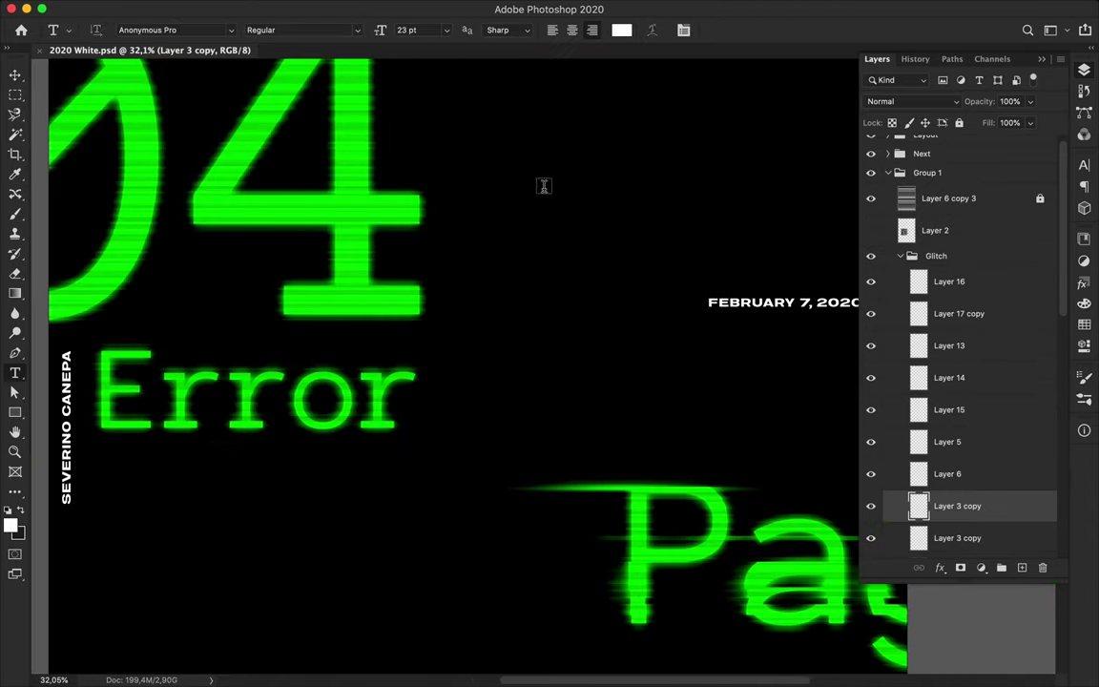
{"action": "left_click", "coordinate": [541, 187]}
{"action": "type", "text": "404 ErroR"}
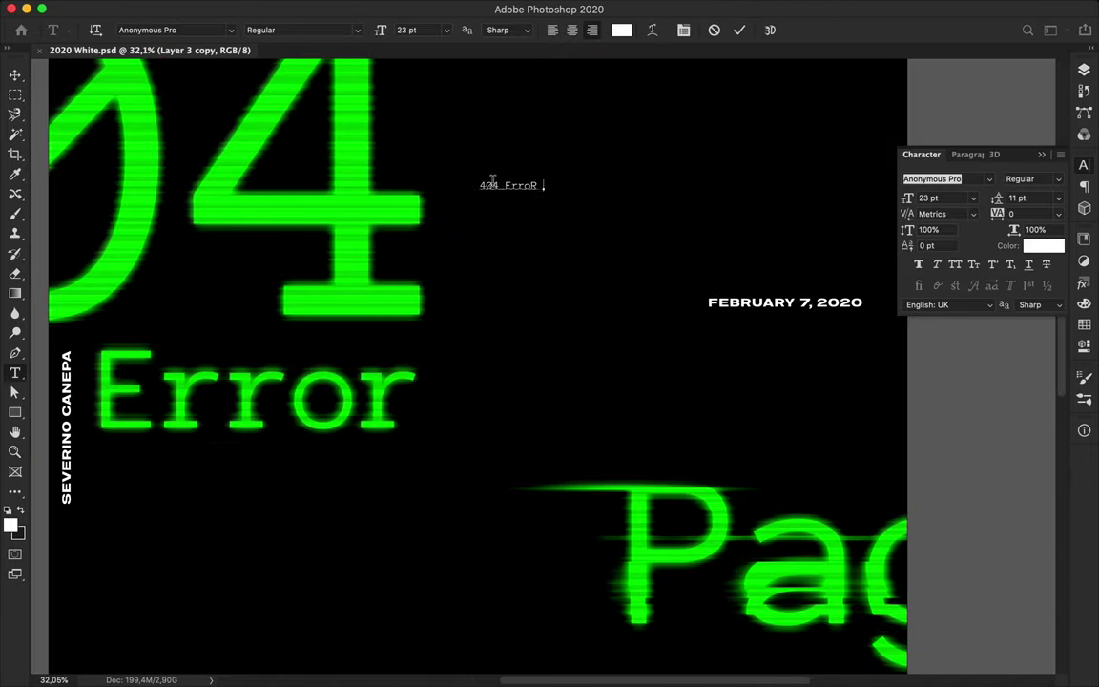
{"action": "type", "text": "P"}
{"action": "left_click", "coordinate": [958, 154]}
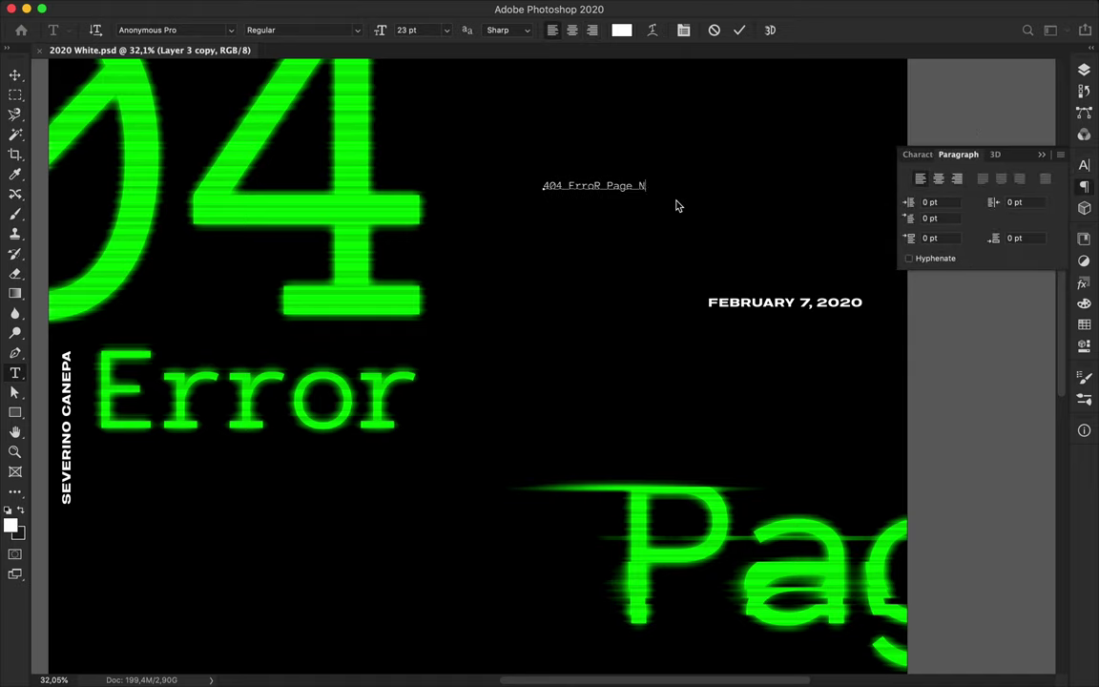
{"action": "type", "text": "OT FOUND"}
{"action": "left_click", "coordinate": [918, 153]}
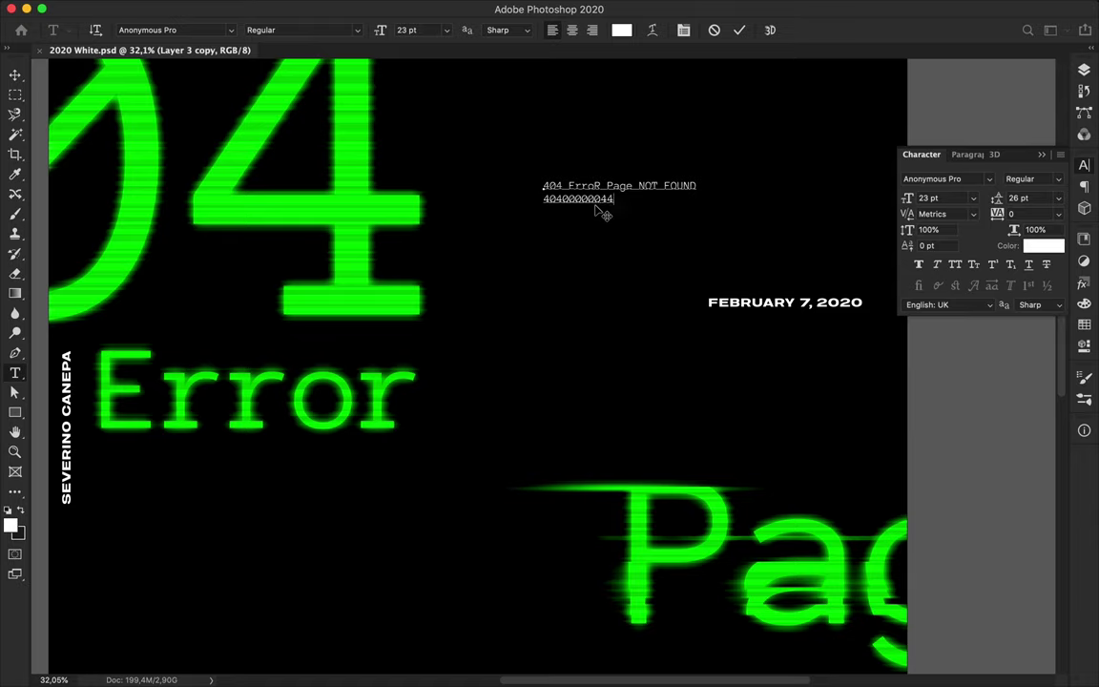
{"action": "type", "text": "Page not found"}
{"action": "left_click", "coordinate": [1035, 179]}
{"action": "left_click", "coordinate": [1040, 195]}
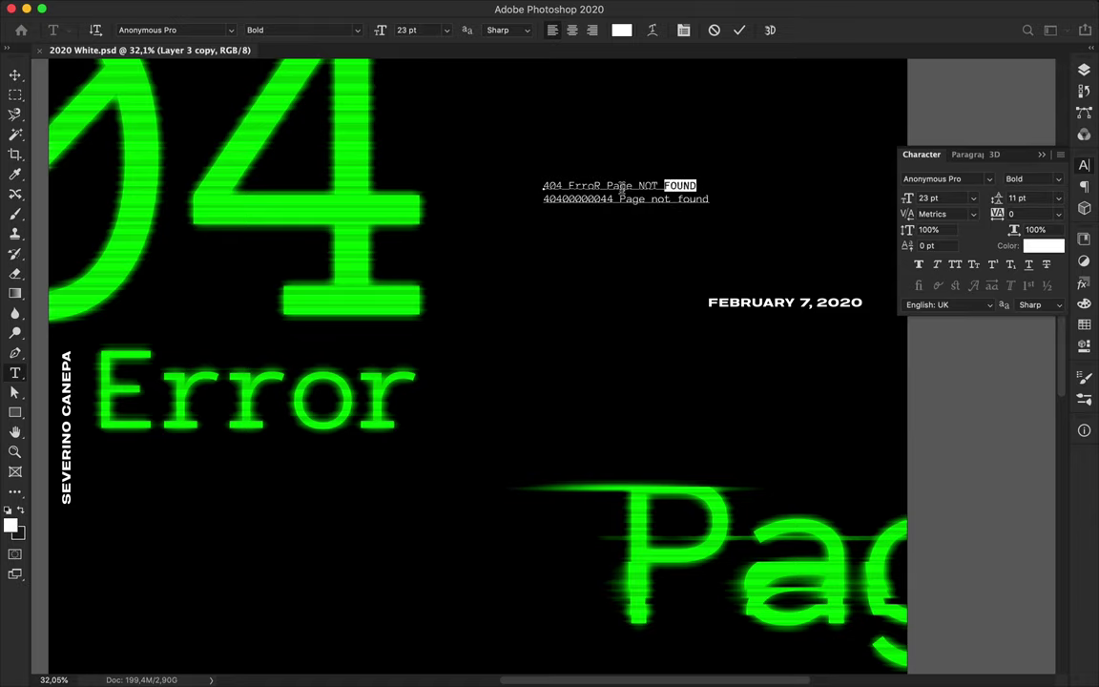
{"action": "type", "text": "nnD"}
- Move the code text into a paragraph box, delete the original line, and position it above the date
{"action": "key", "text": "ctrl+a"}
{"action": "key", "text": "ctrl+c"}
{"action": "left_click_drag", "start_coordinate": [544, 237], "coordinate": [709, 350]}
{"action": "key", "text": "ctrl+v"}
{"action": "key", "text": "ctrl+Return"}
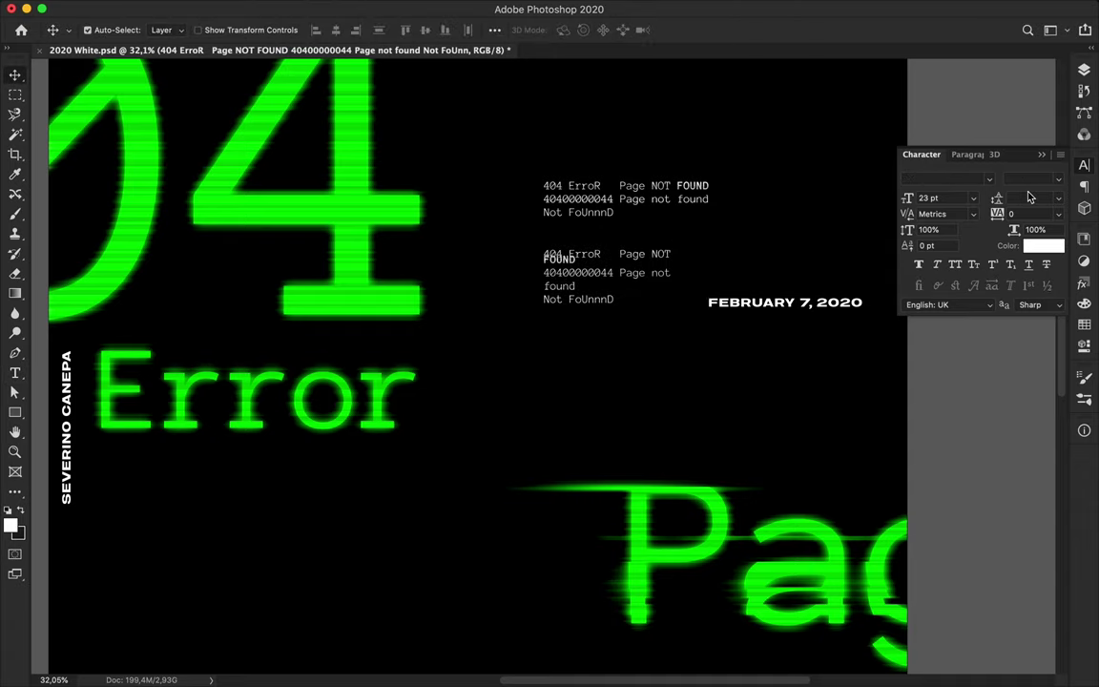
{"action": "left_click", "coordinate": [588, 206]}
{"action": "key", "text": "Delete"}
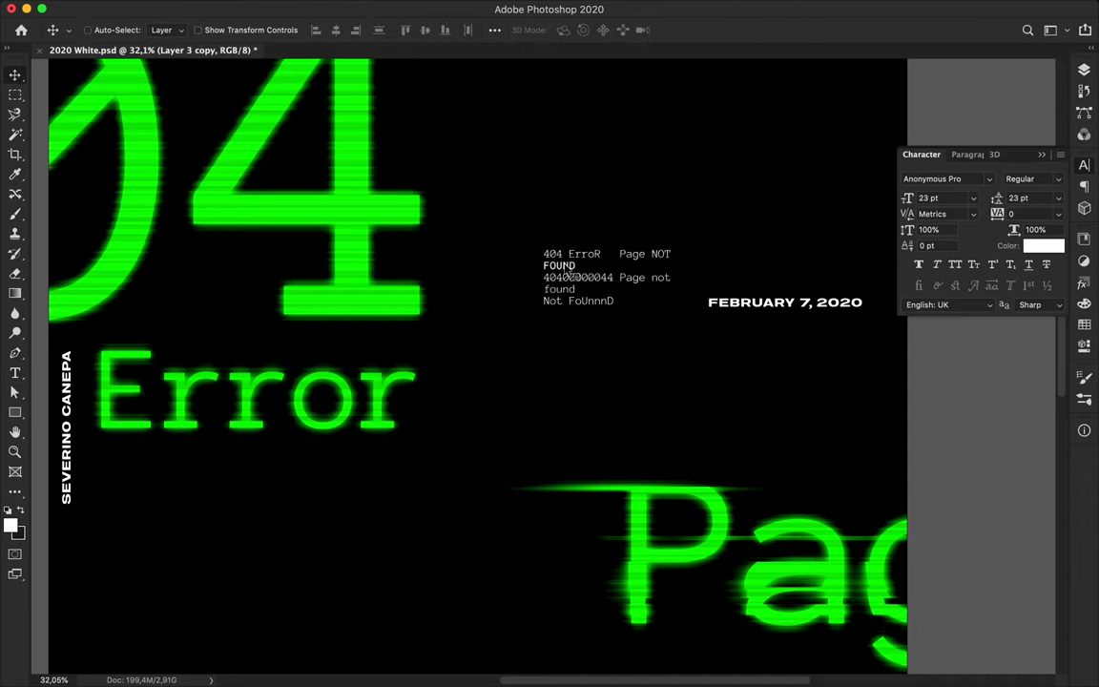
{"action": "key", "text": "ctrl+t"}
{"action": "left_click_drag", "start_coordinate": [709, 237], "coordinate": [741, 193]}
{"action": "double_click", "coordinate": [642, 263]}
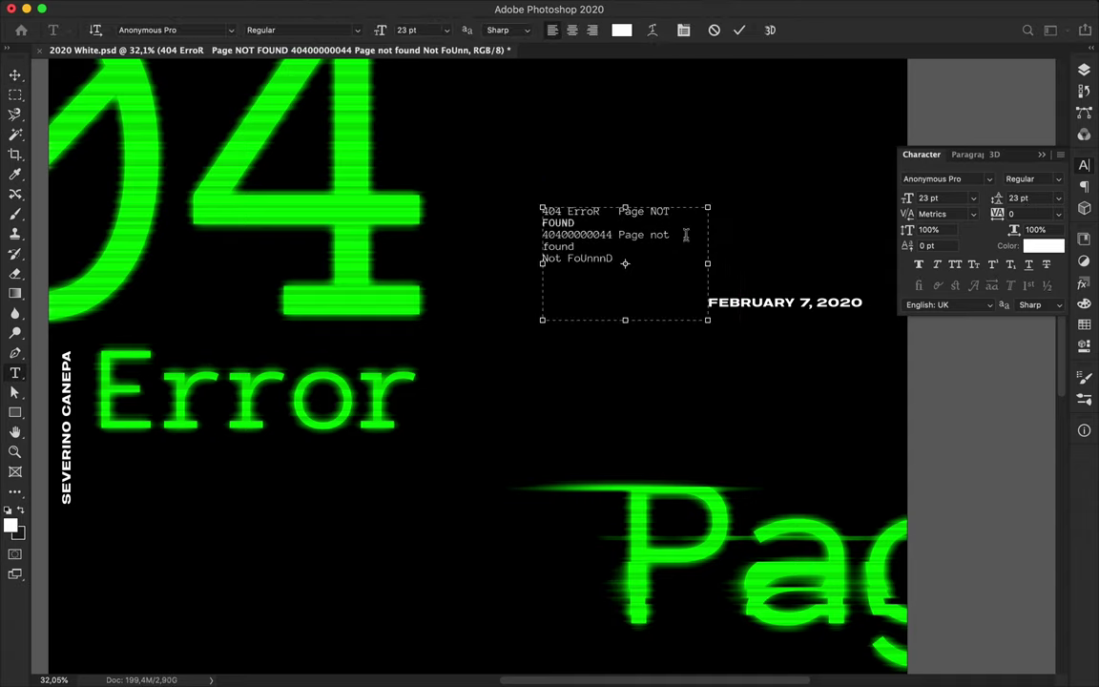
- Set the code text to Justify All, make 'nnD' regular weight, and commit
{"action": "left_click", "coordinate": [957, 154]}
{"action": "key", "text": "ctrl+a"}
{"action": "key", "text": "ctrl+shift+f"}
{"action": "left_click_drag", "start_coordinate": [724, 235], "coordinate": [703, 234]}
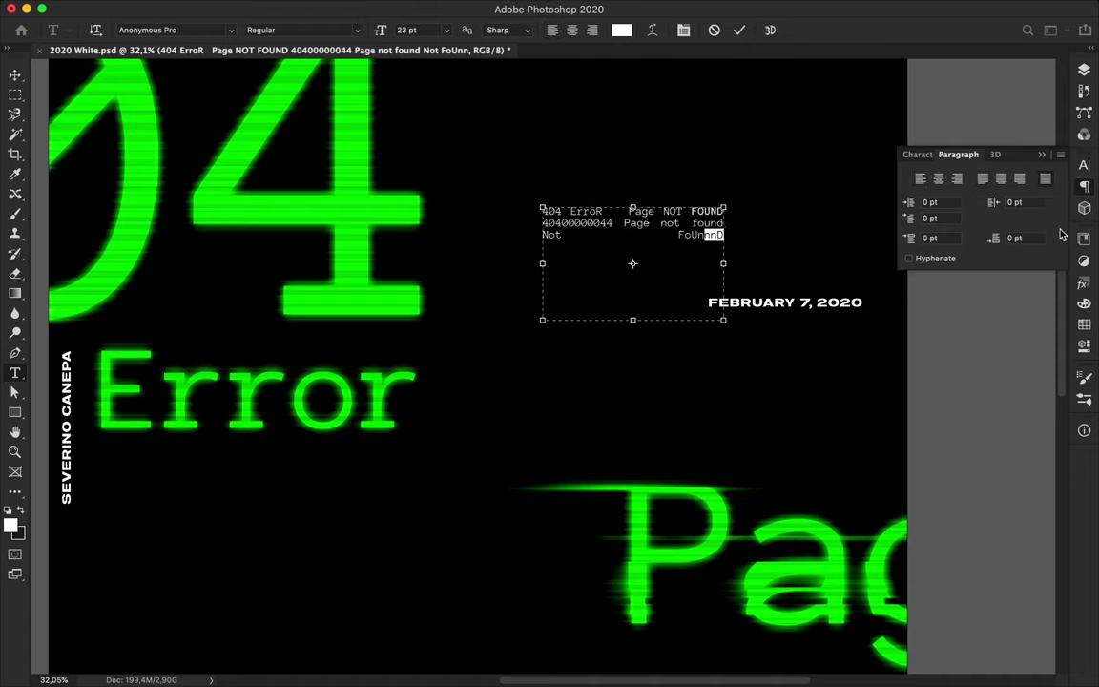
{"action": "left_click", "coordinate": [917, 153]}
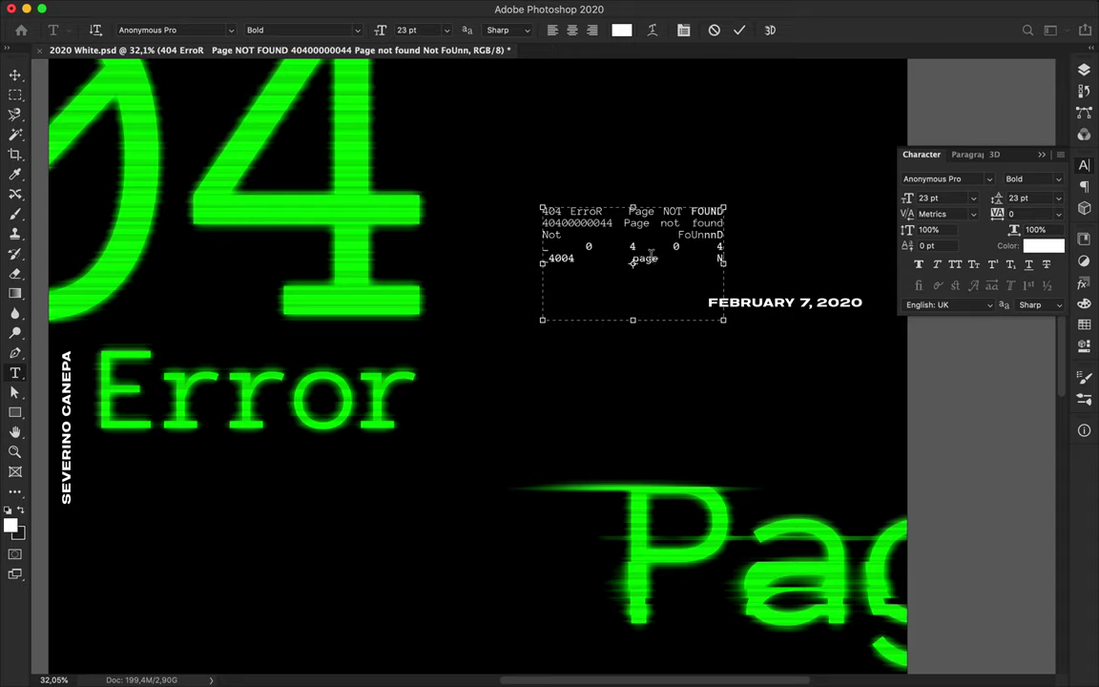
{"action": "type", "text": "4004 page Not f0000Und4404N"}
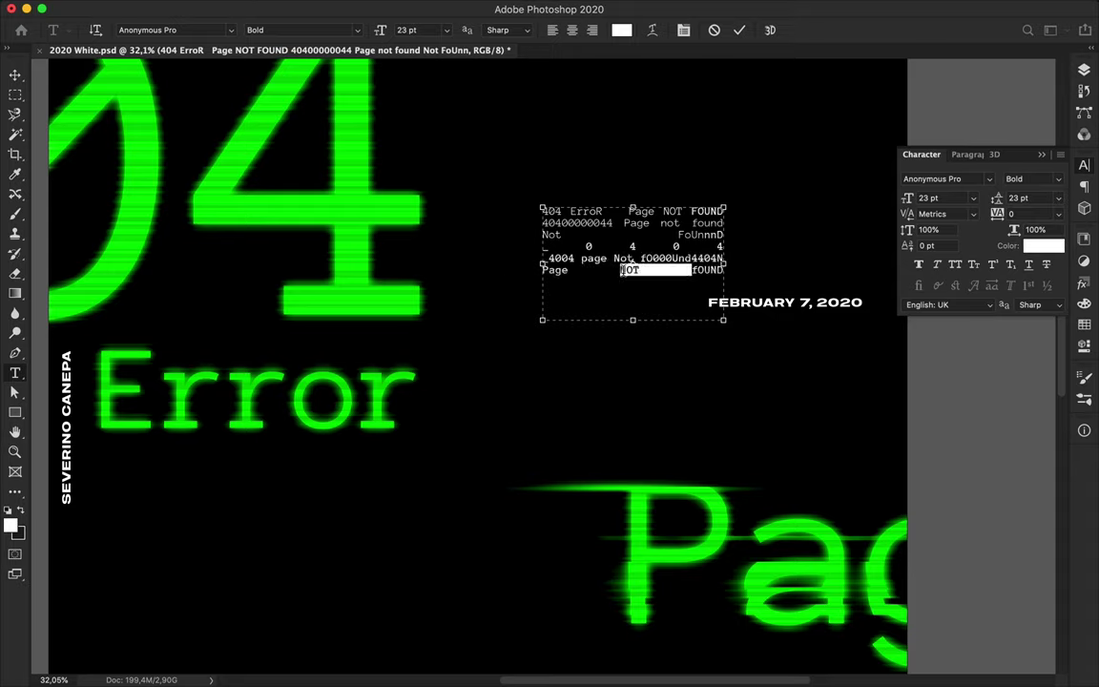
{"action": "left_click", "coordinate": [1030, 179]}
{"action": "left_click", "coordinate": [963, 235]}
{"action": "left_click", "coordinate": [722, 270]}
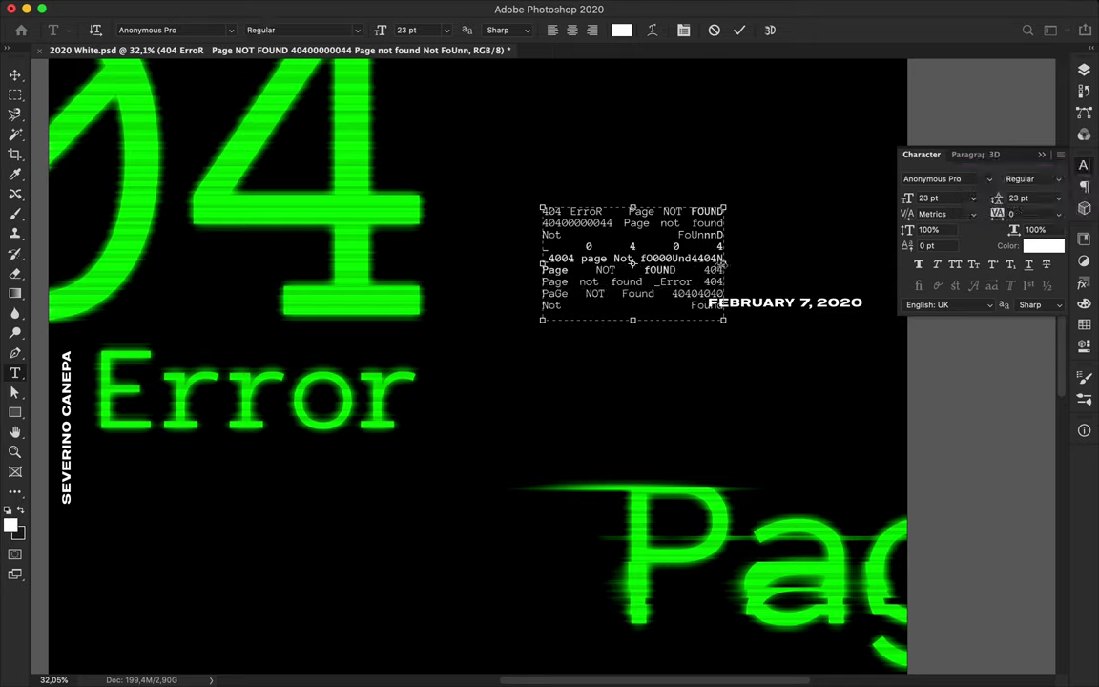
{"action": "key", "text": "ctrl+Return"}
{"action": "key", "text": "v"}
{"action": "key", "text": "ctrl+minus"}
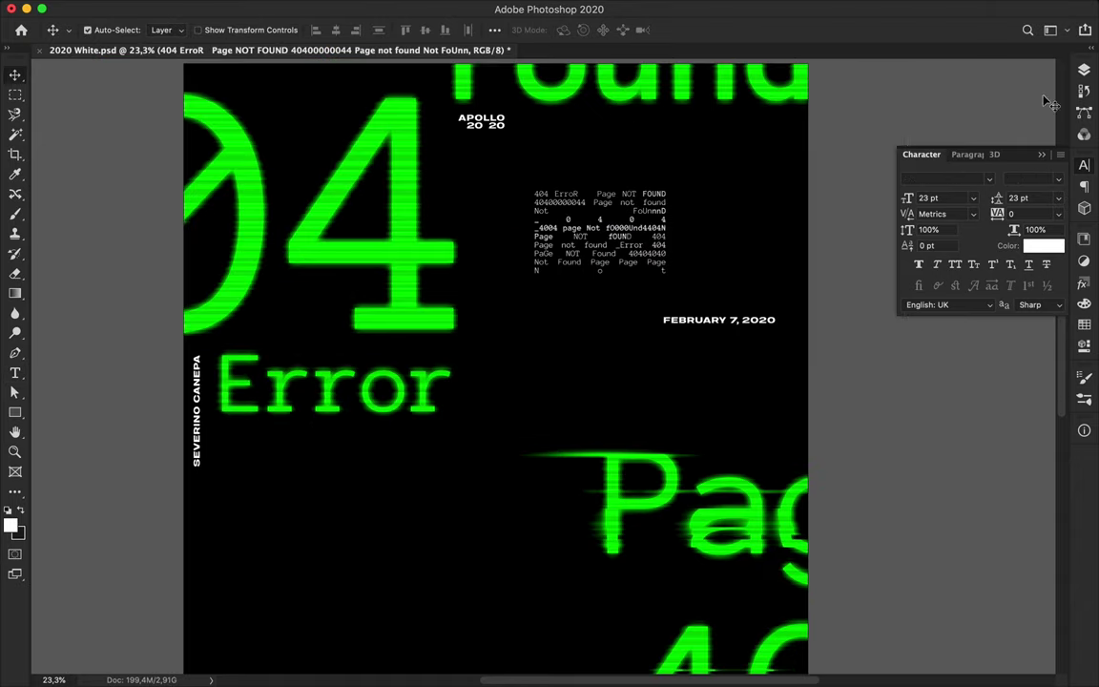
- Clip a green fill layer to the code text layer so the text turns green
{"action": "key", "text": "F7"}
{"action": "mouse_move", "coordinate": [964, 362]}
{"action": "left_mouse_down"}
{"action": "mouse_move", "coordinate": [951, 277]}
{"action": "mouse_move", "coordinate": [944, 291]}
{"action": "left_mouse_up"}
{"action": "left_click_drag", "start_coordinate": [931, 448], "coordinate": [932, 275]}
{"action": "left_click", "coordinate": [878, 288], "text": "alt"}
{"action": "scroll", "coordinate": [539, 263], "scroll_direction": "up", "scroll_amount": 2}
{"action": "scroll", "coordinate": [539, 264], "scroll_direction": "up", "scroll_amount": 3}
{"action": "scroll", "coordinate": [527, 277], "scroll_direction": "down", "scroll_amount": 3}
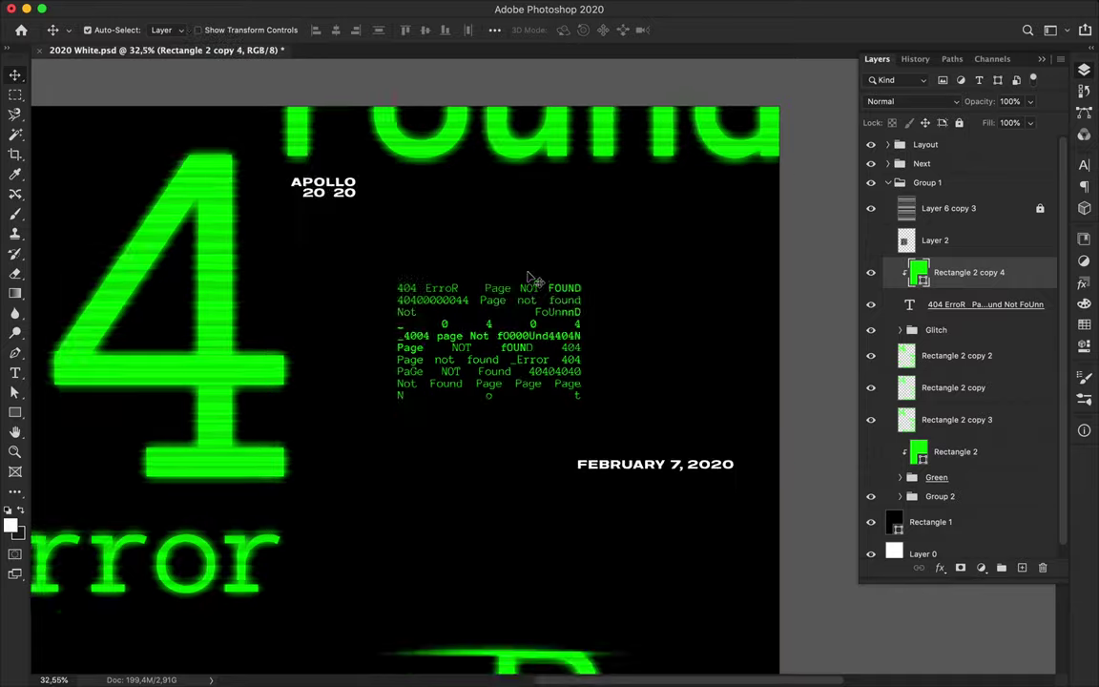
{"action": "left_click_drag", "start_coordinate": [964, 273], "coordinate": [973, 307]}
{"action": "scroll", "coordinate": [503, 385], "scroll_direction": "down", "scroll_amount": 1}
- Move the green code text top right and add a 9.3 px Gaussian-blurred copy lower left
{"action": "mouse_move", "coordinate": [586, 195]}
{"action": "left_mouse_down"}
{"action": "mouse_move", "coordinate": [711, 152]}
{"action": "mouse_move", "coordinate": [674, 191]}
{"action": "left_mouse_up"}
{"action": "key", "text": "ctrl+j"}
{"action": "key", "text": "ctrl+j"}
{"action": "mouse_move", "coordinate": [731, 222]}
{"action": "left_mouse_down"}
{"action": "mouse_move", "coordinate": [597, 305]}
{"action": "mouse_move", "coordinate": [329, 534]}
{"action": "left_mouse_up"}
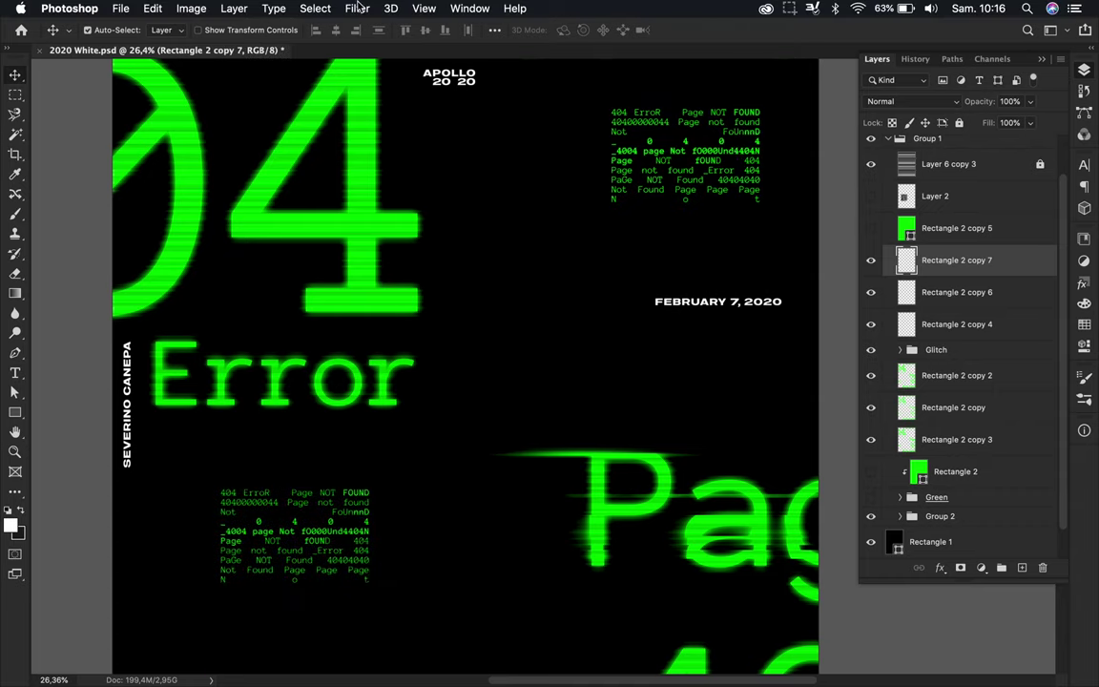
{"action": "left_click", "coordinate": [357, 8]}
{"action": "left_click", "coordinate": [646, 253]}
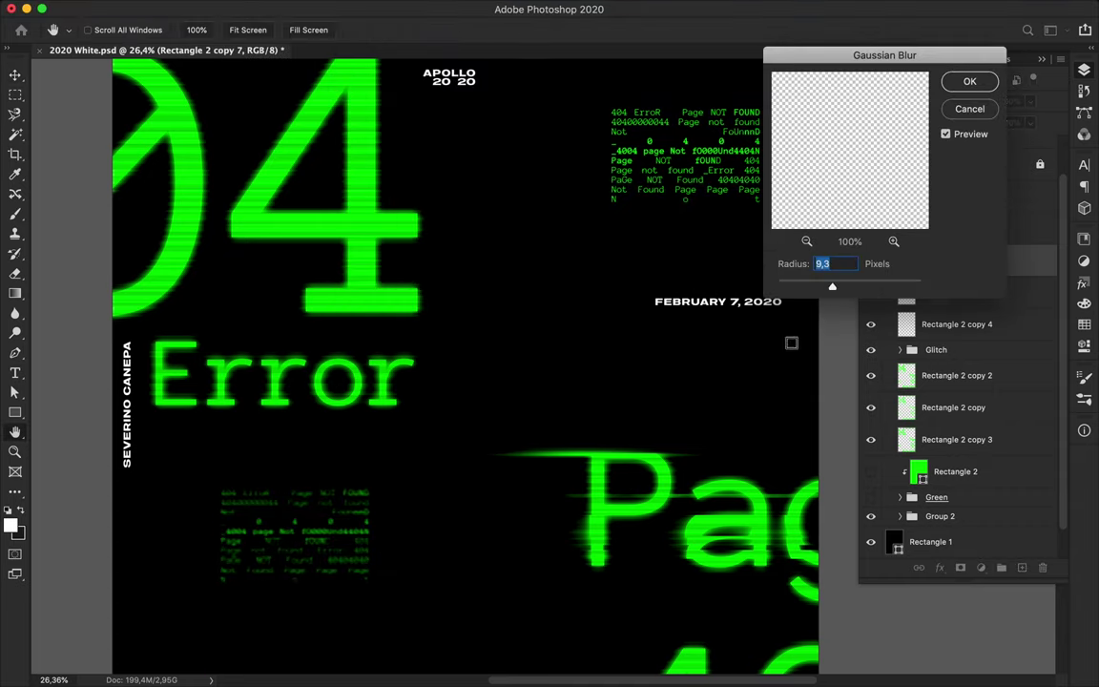
{"action": "key", "text": "Return"}
{"action": "scroll", "coordinate": [431, 475], "scroll_direction": "down", "scroll_amount": 5}
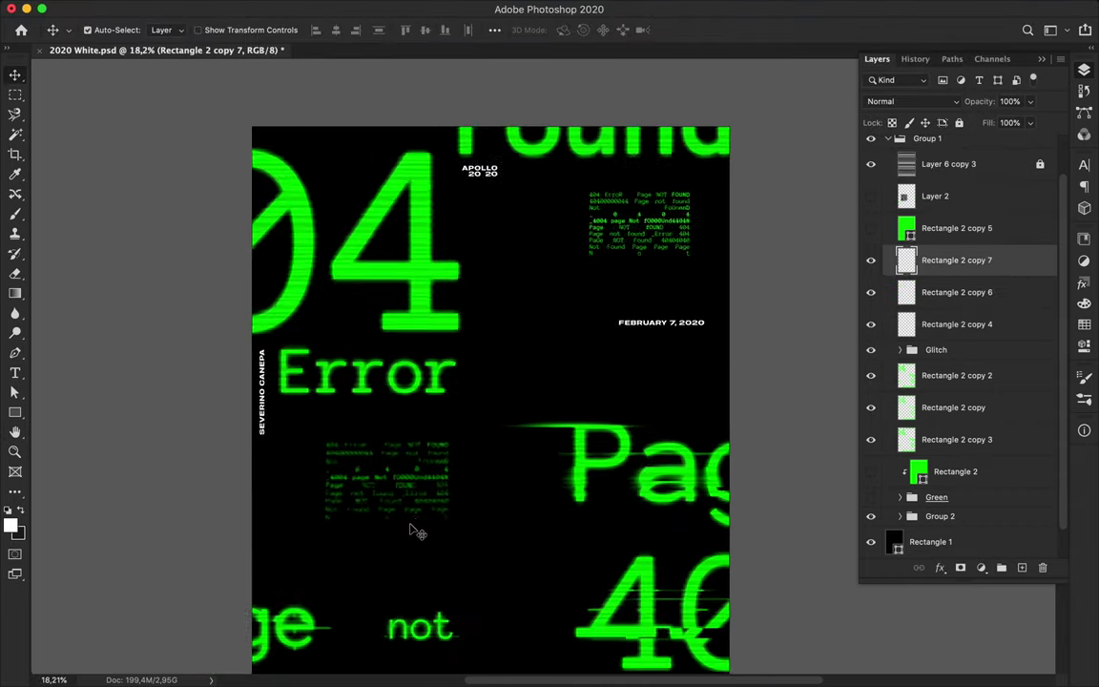
{"action": "left_click", "coordinate": [976, 294]}
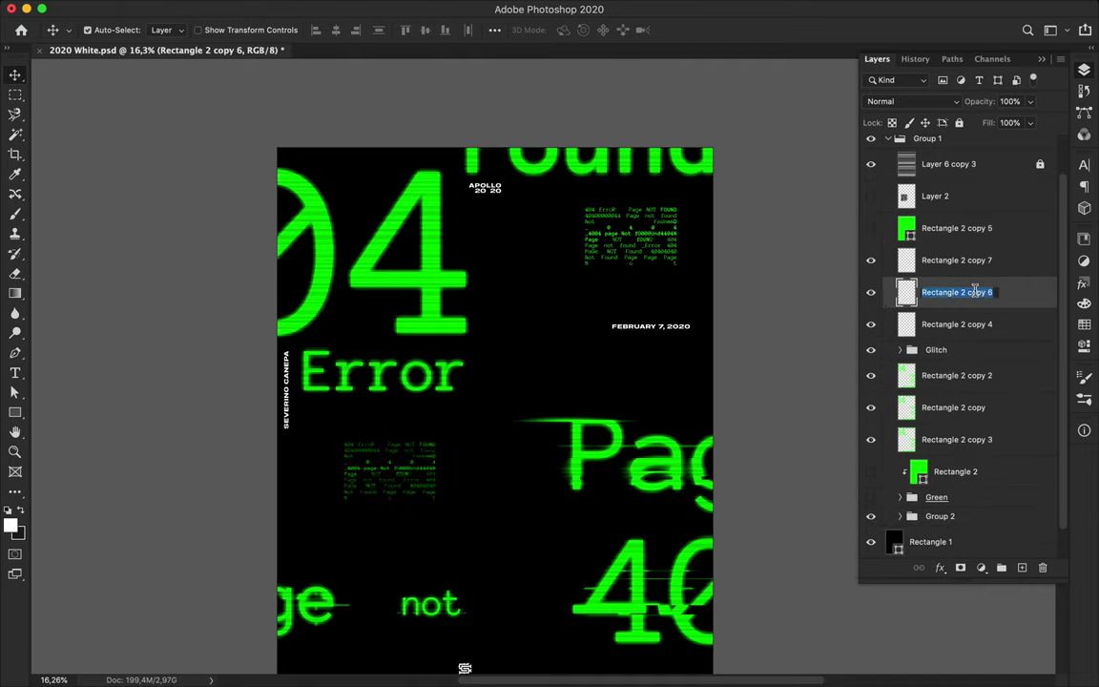
{"action": "type", "text": "Text Top"}
- Rename the code text layers to 'Text' and 'Text Blur'
{"action": "double_click", "coordinate": [957, 325]}
{"action": "type", "text": "Text"}
{"action": "key", "text": "Return"}
{"action": "double_click", "coordinate": [957, 260]}
{"action": "type", "text": "Text Blur"}
{"action": "key", "text": "Return"}
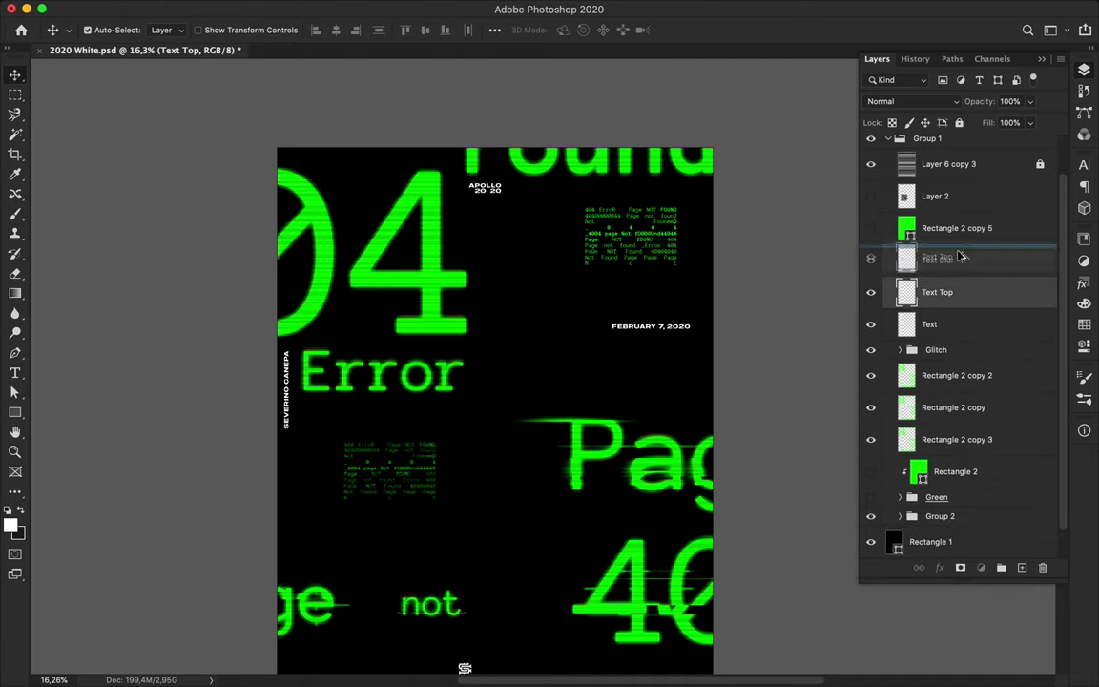
- Move the Text Top copy down and left, then stretch it wider
{"action": "left_click_drag", "start_coordinate": [630, 234], "coordinate": [529, 319]}
{"action": "scroll", "coordinate": [582, 319], "scroll_direction": "up", "scroll_amount": 3}
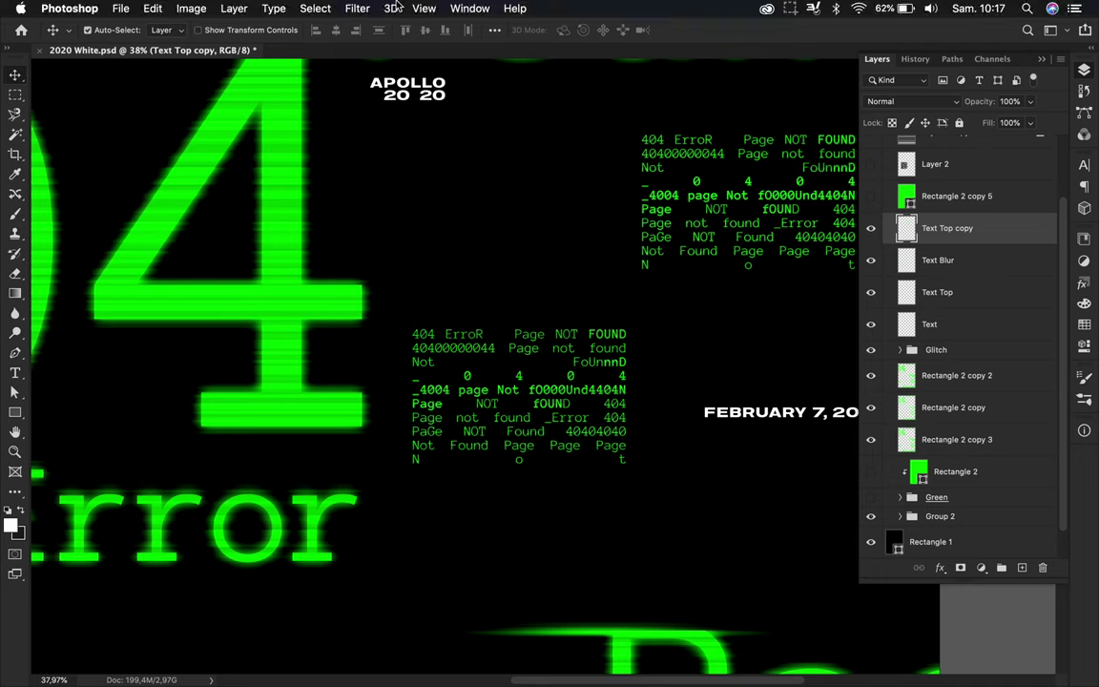
{"action": "key", "text": "ctrl+t"}
{"action": "left_click_drag", "start_coordinate": [631, 394], "coordinate": [870, 394]}
{"action": "key", "text": "Return"}
{"action": "key", "text": "ctrl+0"}
{"action": "left_click", "coordinate": [357, 9]}
{"action": "left_click", "coordinate": [388, 26]}
{"action": "key", "text": "Escape"}
- Apply Wave and a 48 px horizontal Motion Blur, then place a copy lower left
{"action": "left_click", "coordinate": [356, 8]}
{"action": "mouse_move", "coordinate": [370, 218]}
{"action": "left_click", "coordinate": [613, 319]}
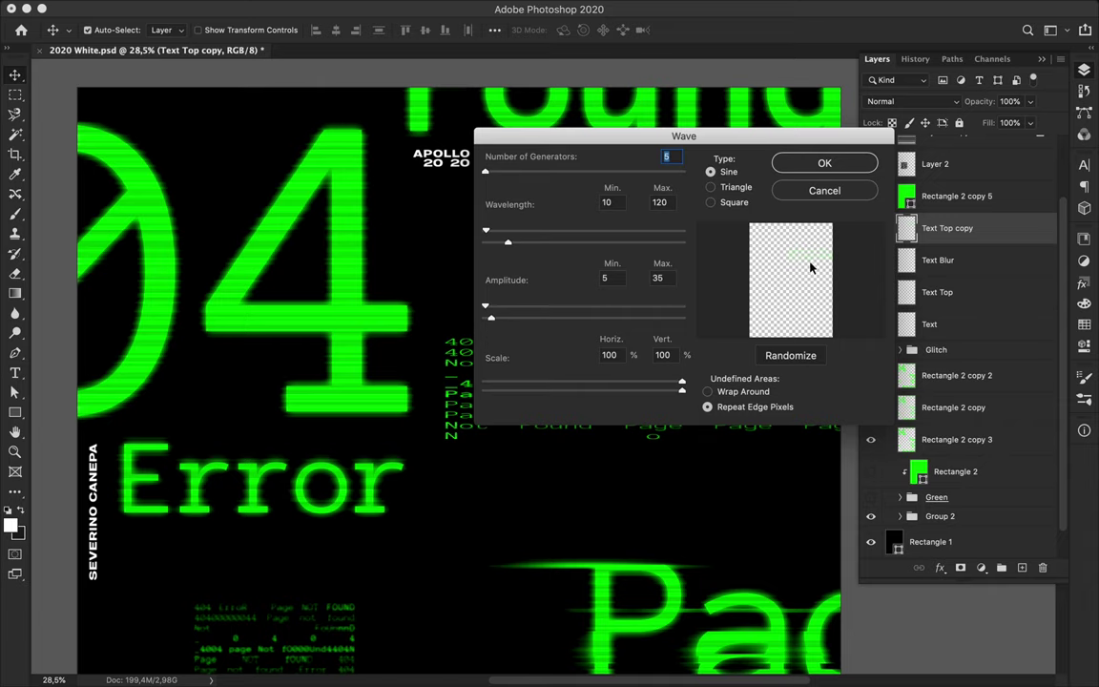
{"action": "left_click", "coordinate": [818, 168]}
{"action": "left_click", "coordinate": [378, 8]}
{"action": "mouse_move", "coordinate": [364, 189]}
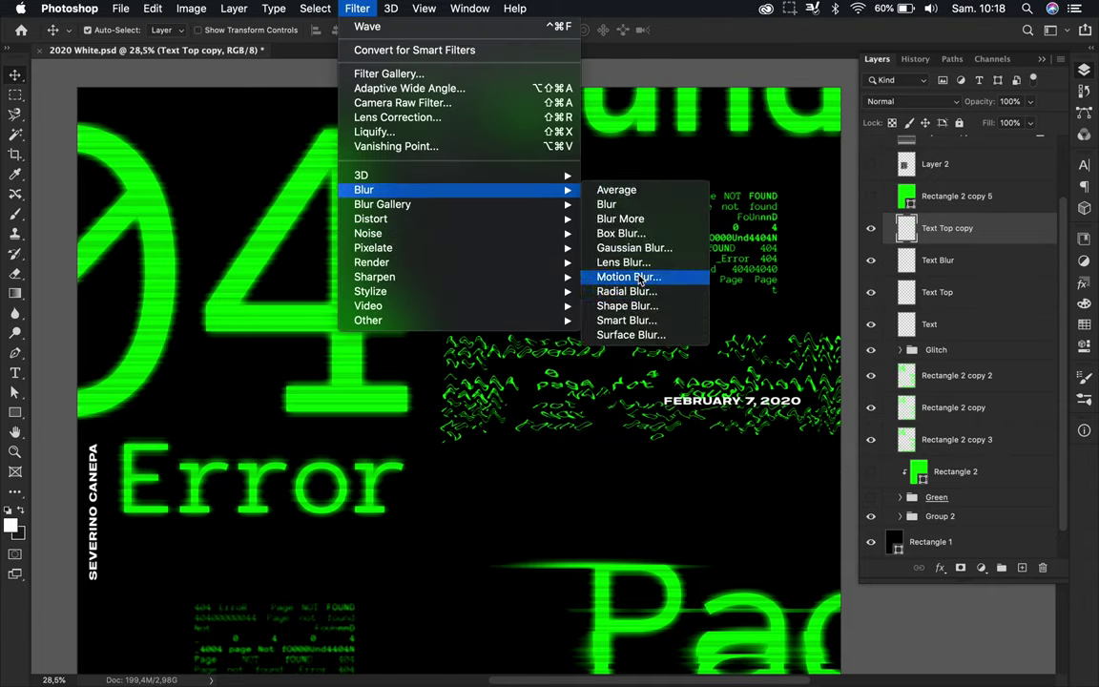
{"action": "left_click", "coordinate": [662, 274]}
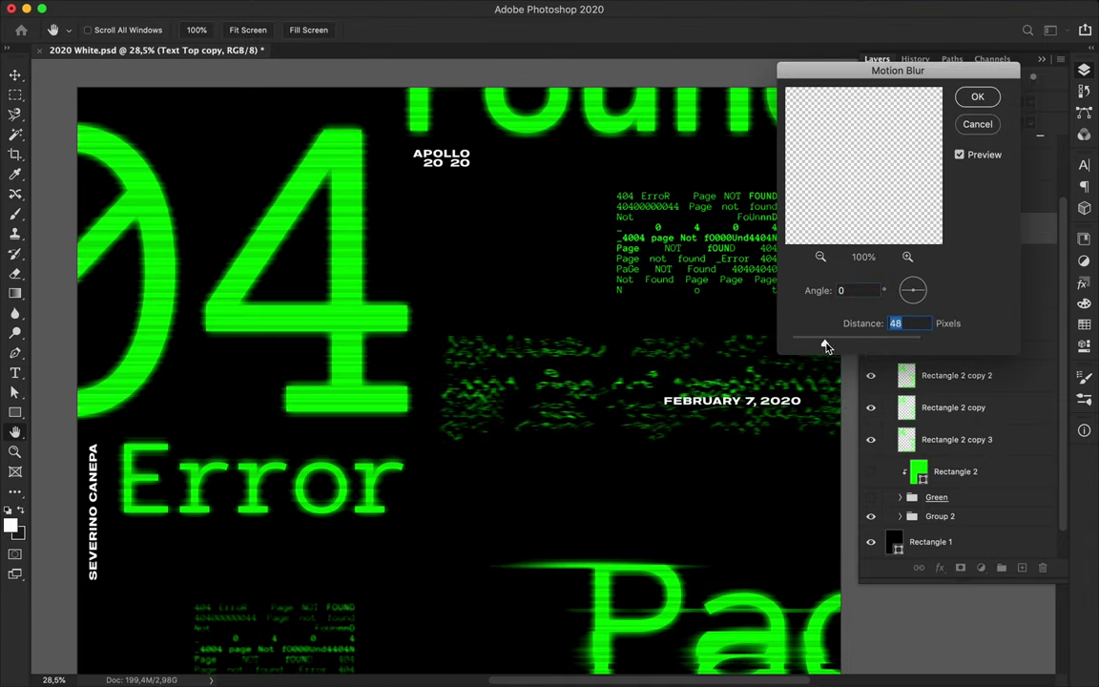
{"action": "left_click", "coordinate": [978, 96]}
{"action": "scroll", "coordinate": [618, 300], "scroll_direction": "down", "scroll_amount": 3}
{"action": "left_click_drag", "start_coordinate": [591, 315], "coordinate": [367, 449]}
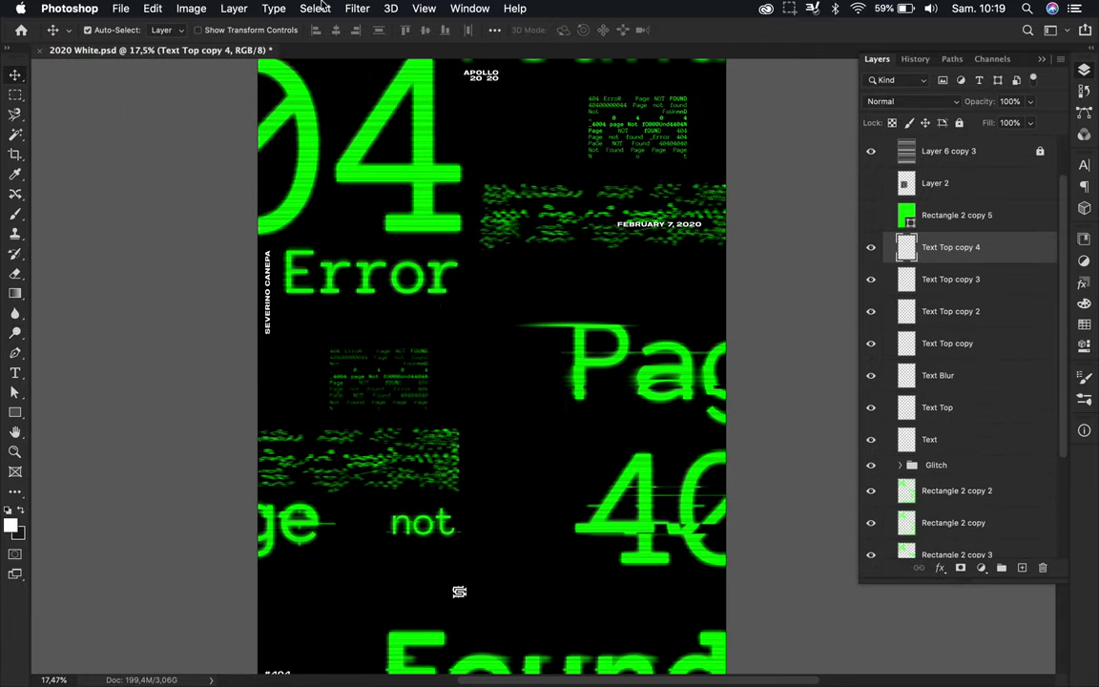
- Apply a radius 19 Gaussian Blur to the glitch block and duplicate it as a glow
{"action": "left_click", "coordinate": [357, 8]}
{"action": "left_click", "coordinate": [356, 8]}
{"action": "left_click", "coordinate": [358, 8]}
{"action": "left_click", "coordinate": [630, 240]}
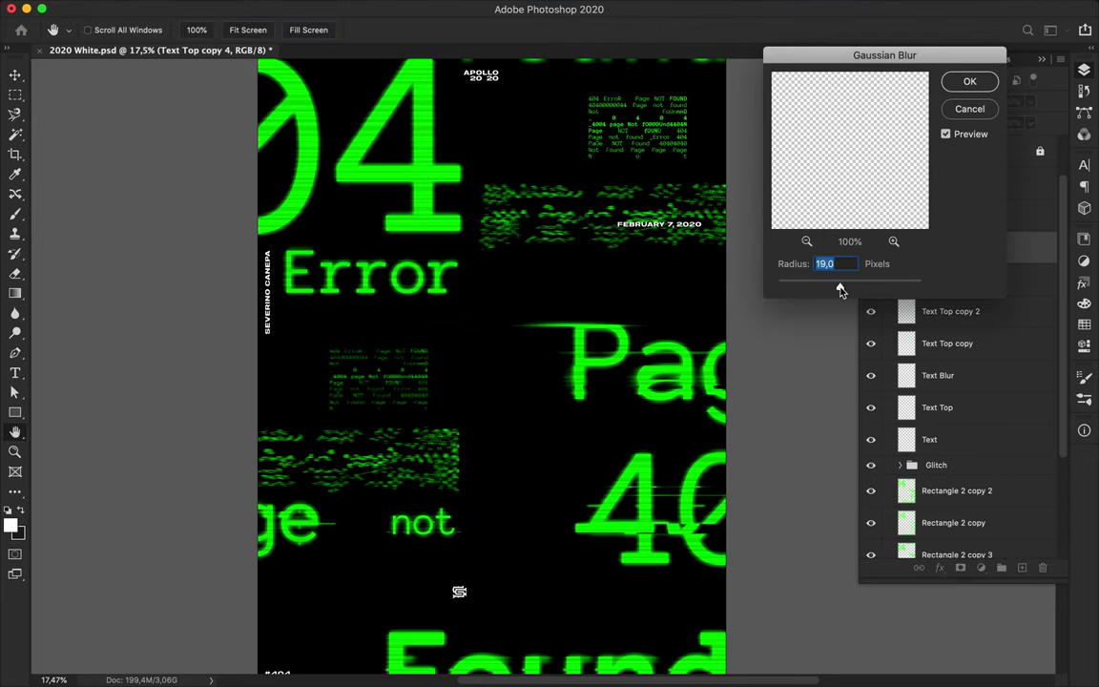
{"action": "left_click", "coordinate": [969, 81]}
{"action": "key", "text": "ctrl+j"}
{"action": "left_click", "coordinate": [915, 101]}
{"action": "left_click", "coordinate": [935, 167]}
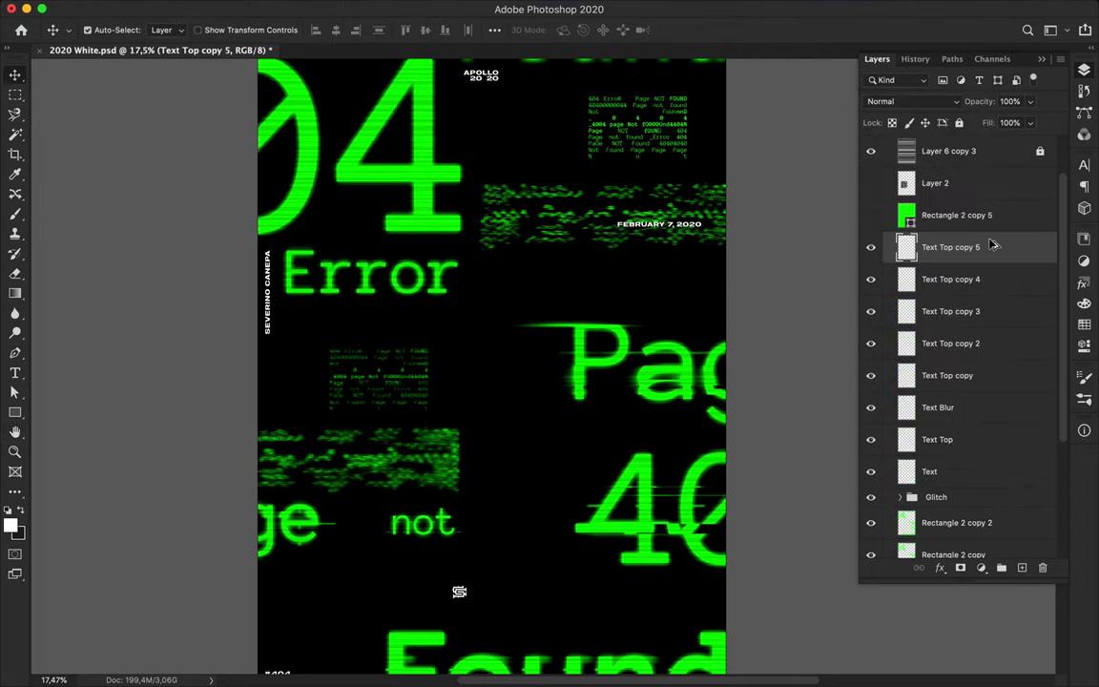
{"action": "left_click", "coordinate": [906, 101]}
- Nudge both glitch block layers slightly and merge them into one layer
{"action": "left_click", "coordinate": [911, 245]}
{"action": "left_click", "coordinate": [954, 279], "text": "shift"}
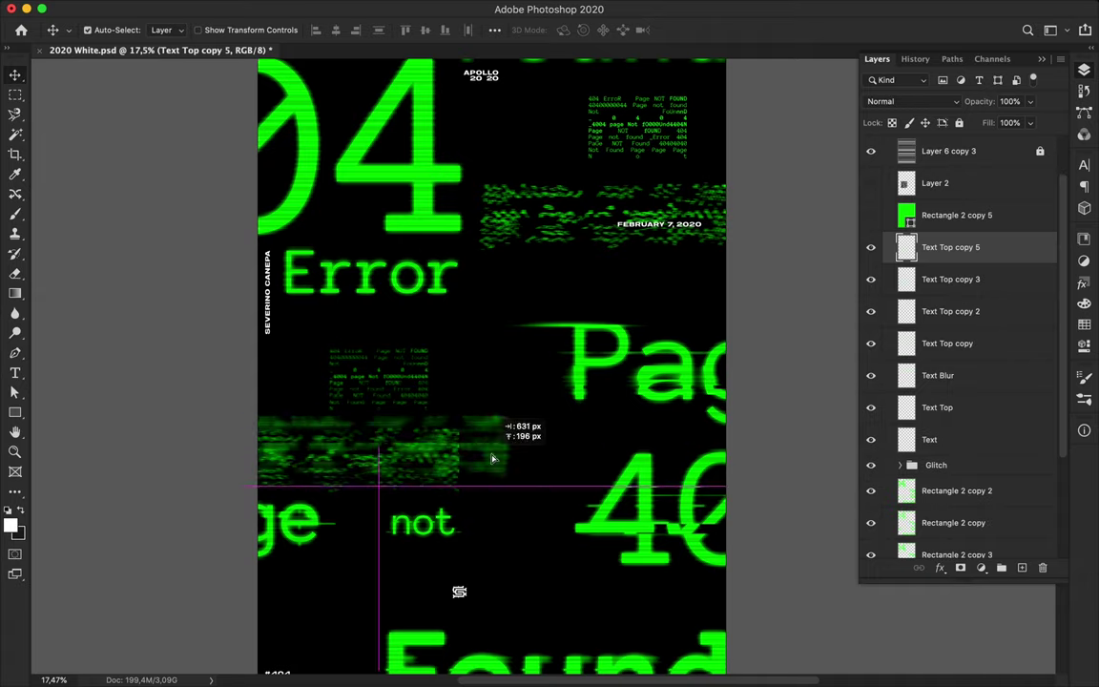
{"action": "left_click_drag", "start_coordinate": [448, 477], "coordinate": [441, 481]}
{"action": "key", "text": "ctrl+e"}
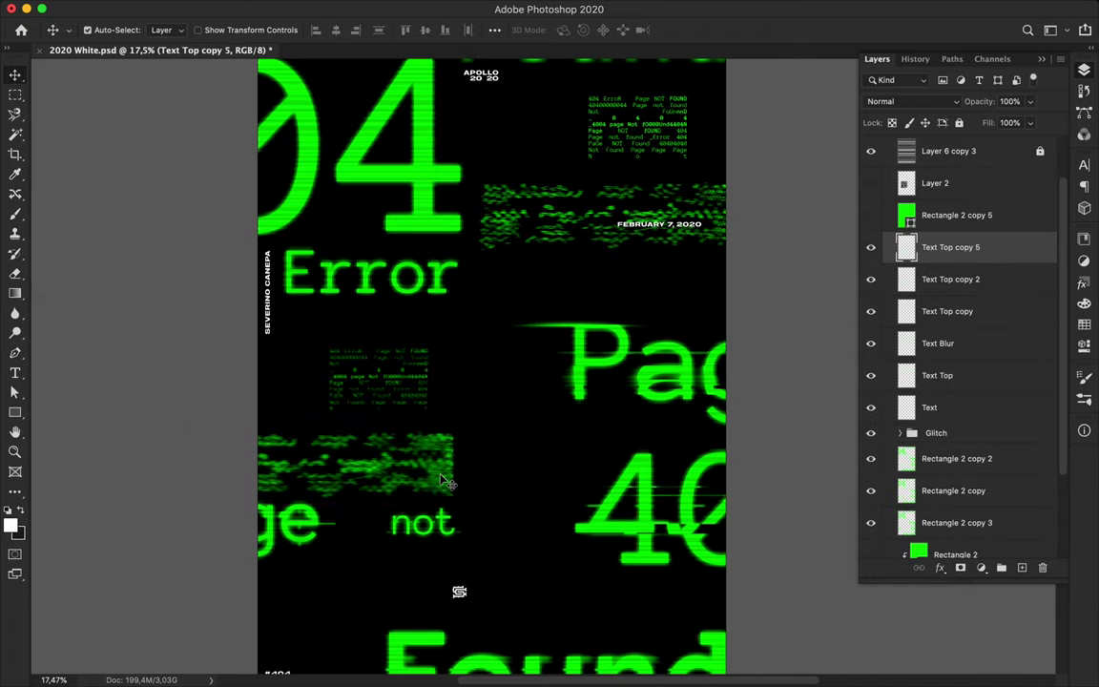
- Draw a new text box on the right and paste in the code characters
{"action": "scroll", "coordinate": [442, 481], "scroll_direction": "up", "scroll_amount": 3}
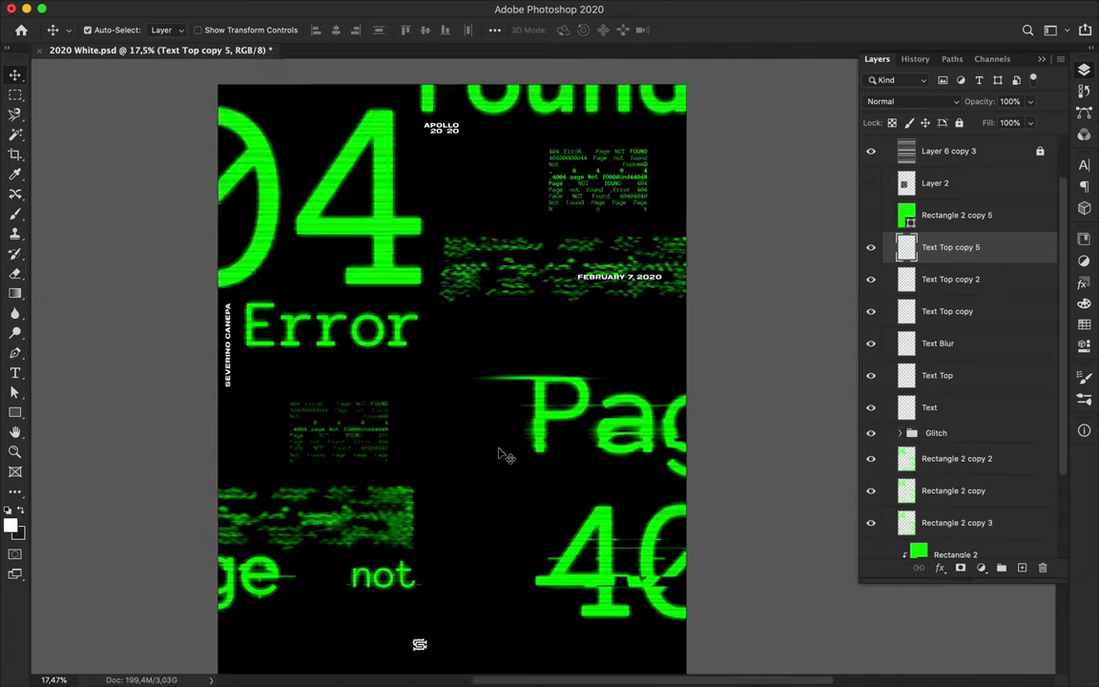
{"action": "key", "text": "t"}
{"action": "left_click_drag", "start_coordinate": [451, 350], "coordinate": [650, 538]}
{"action": "key", "text": "ctrl+v"}
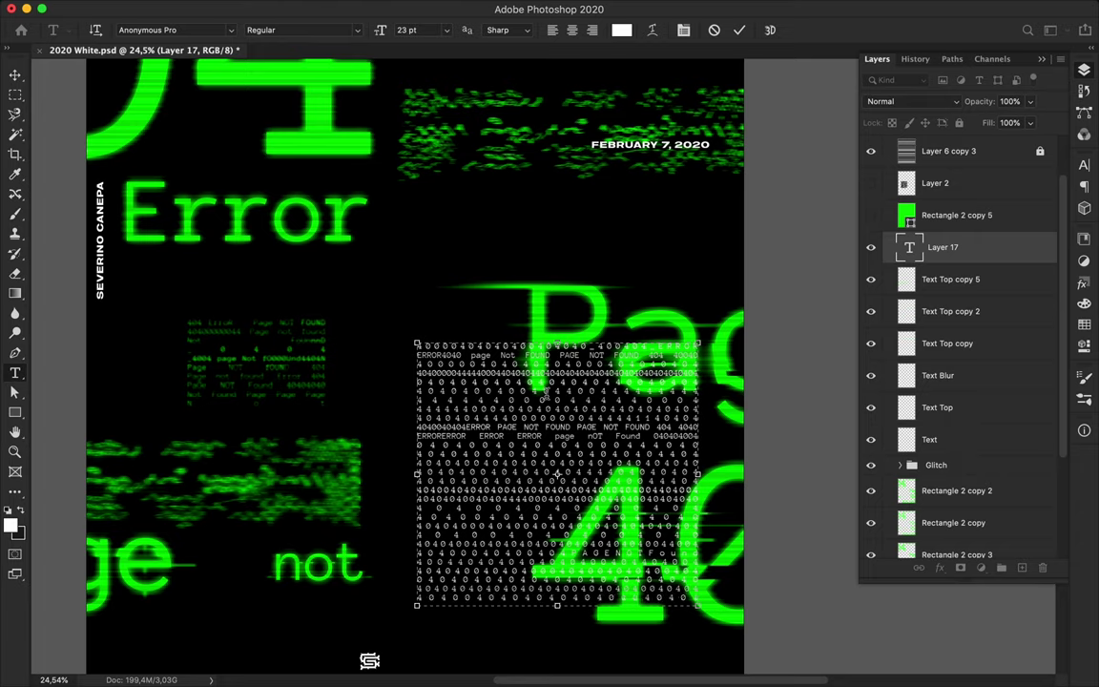
- Commit the 4040 code text, clip a green fill to it, and move it beside Page
{"action": "key", "text": "ctrl+Return"}
{"action": "left_click_drag", "start_coordinate": [906, 215], "coordinate": [907, 246]}
{"action": "key", "text": "ctrl+0"}
{"action": "scroll", "coordinate": [621, 426], "scroll_direction": "up", "scroll_amount": 2}
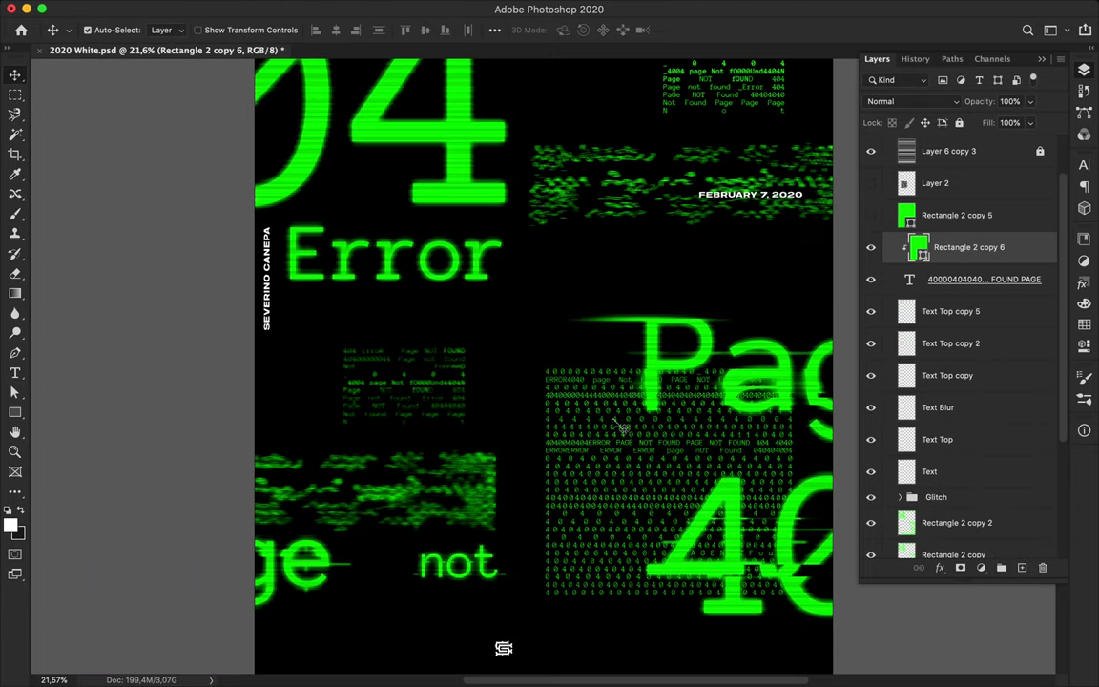
{"action": "mouse_move", "coordinate": [677, 463]}
{"action": "left_mouse_down"}
{"action": "mouse_move", "coordinate": [811, 283]}
{"action": "mouse_move", "coordinate": [674, 311]}
{"action": "left_mouse_up"}
{"action": "scroll", "coordinate": [810, 284], "scroll_direction": "down", "scroll_amount": 2}
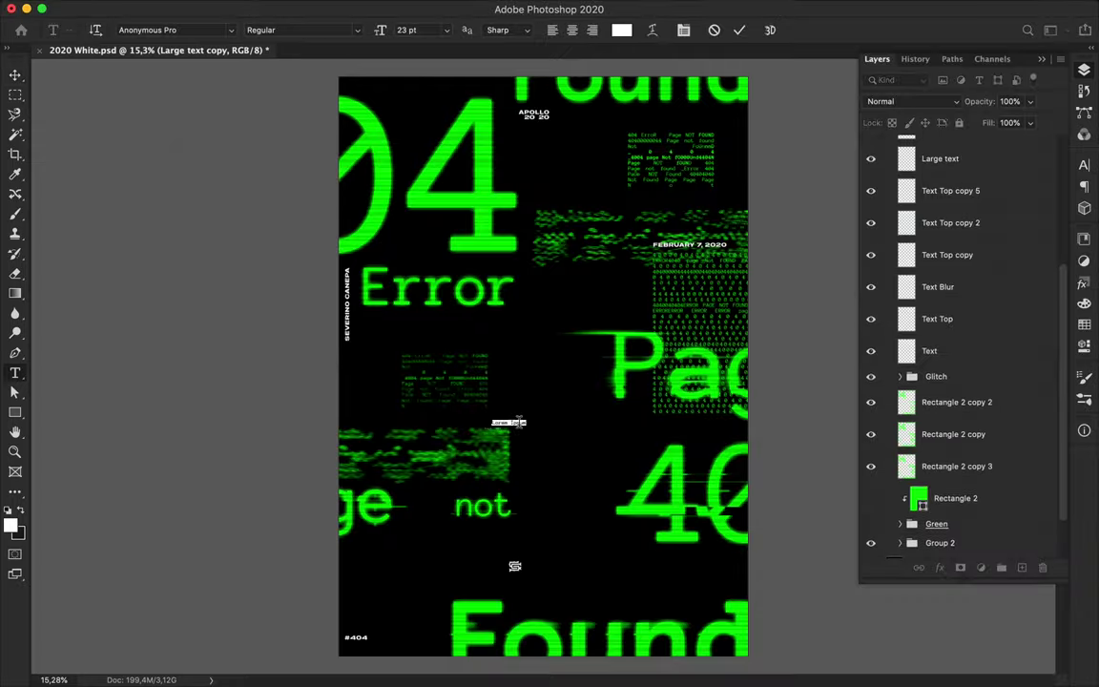
- Type a '{' brace on the canvas and scale it up much larger
{"action": "left_click", "coordinate": [423, 502]}
{"action": "type", "text": "{"}
{"action": "key", "text": "ctrl+t"}
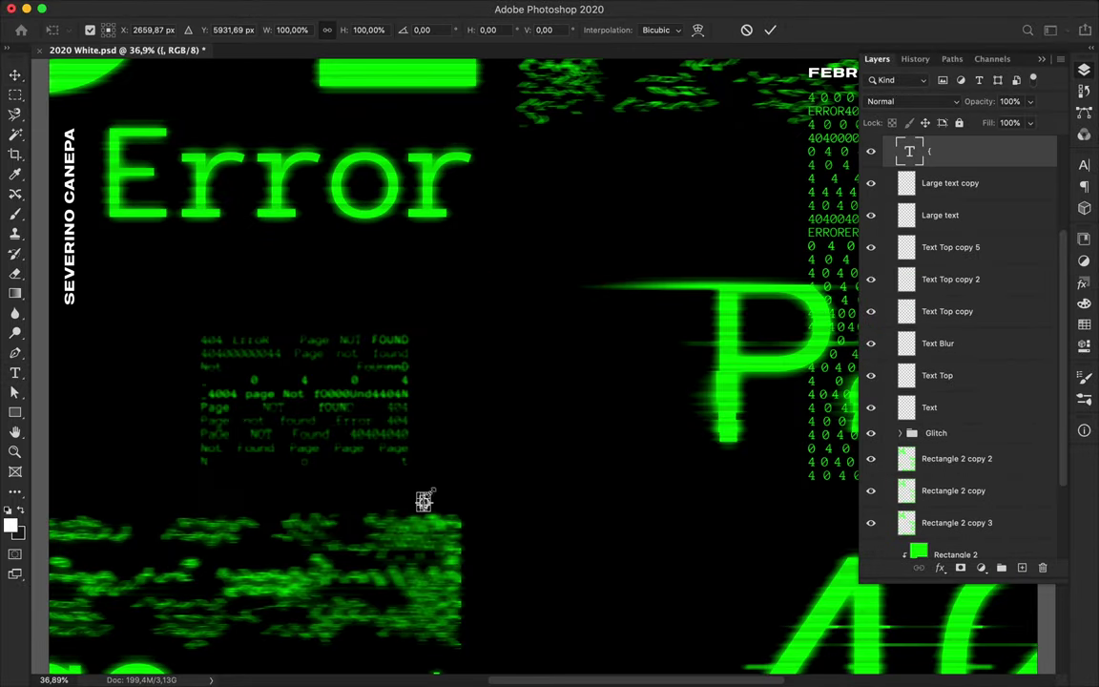
{"action": "left_click_drag", "start_coordinate": [427, 494], "coordinate": [637, 111]}
{"action": "scroll", "coordinate": [516, 554], "scroll_direction": "down", "scroll_amount": 5}
{"action": "key", "text": "Return"}
{"action": "left_click", "coordinate": [1083, 164]}
- Make the brace Bold and move it left-centre, below 'Error'
{"action": "left_click", "coordinate": [1030, 178]}
{"action": "left_click", "coordinate": [982, 191]}
{"action": "key", "text": "v"}
{"action": "left_click_drag", "start_coordinate": [537, 362], "coordinate": [479, 417]}
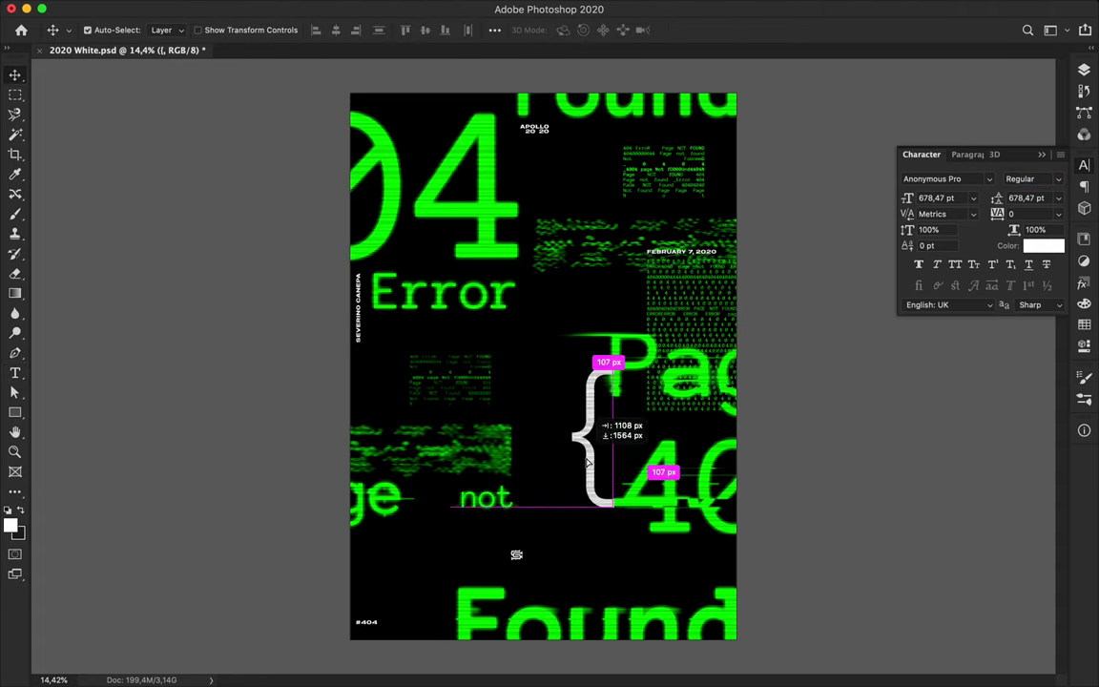
{"action": "scroll", "coordinate": [480, 417], "scroll_direction": "up", "scroll_amount": 1}
{"action": "scroll", "coordinate": [479, 416], "scroll_direction": "up", "scroll_amount": 1}
- Clip a copy of the green rectangle fill to the brace layer
{"action": "left_click", "coordinate": [1084, 69]}
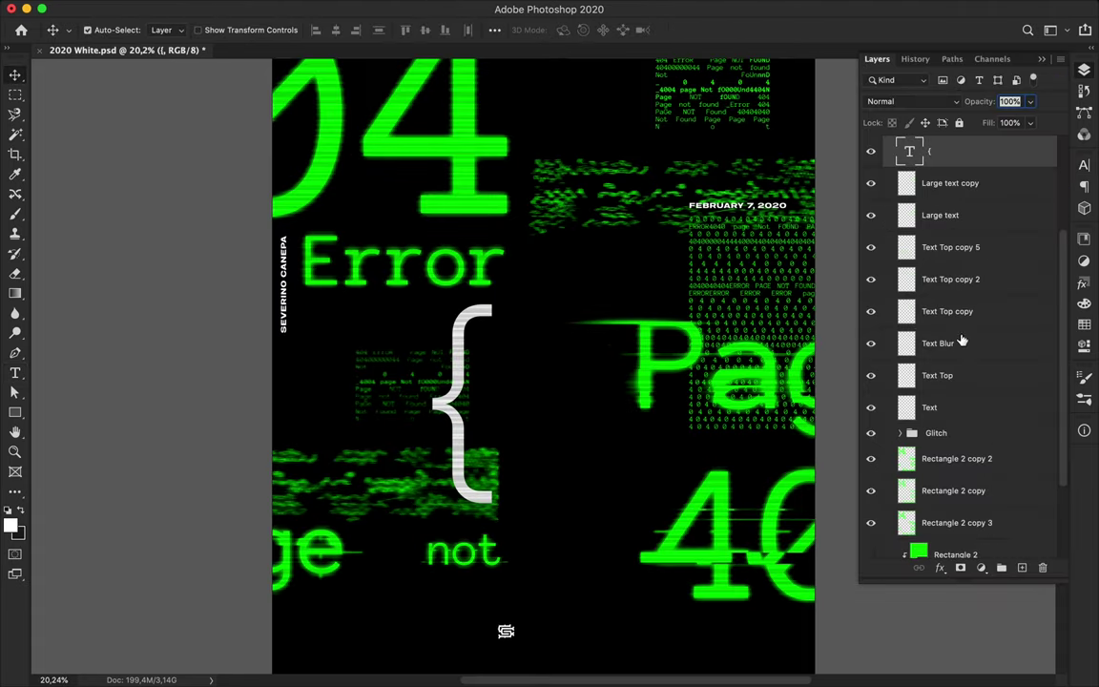
{"action": "scroll", "coordinate": [954, 238], "scroll_direction": "up", "scroll_amount": 2}
{"action": "left_click", "coordinate": [954, 242]}
{"action": "right_click", "coordinate": [930, 274]}
{"action": "left_click", "coordinate": [763, 413]}
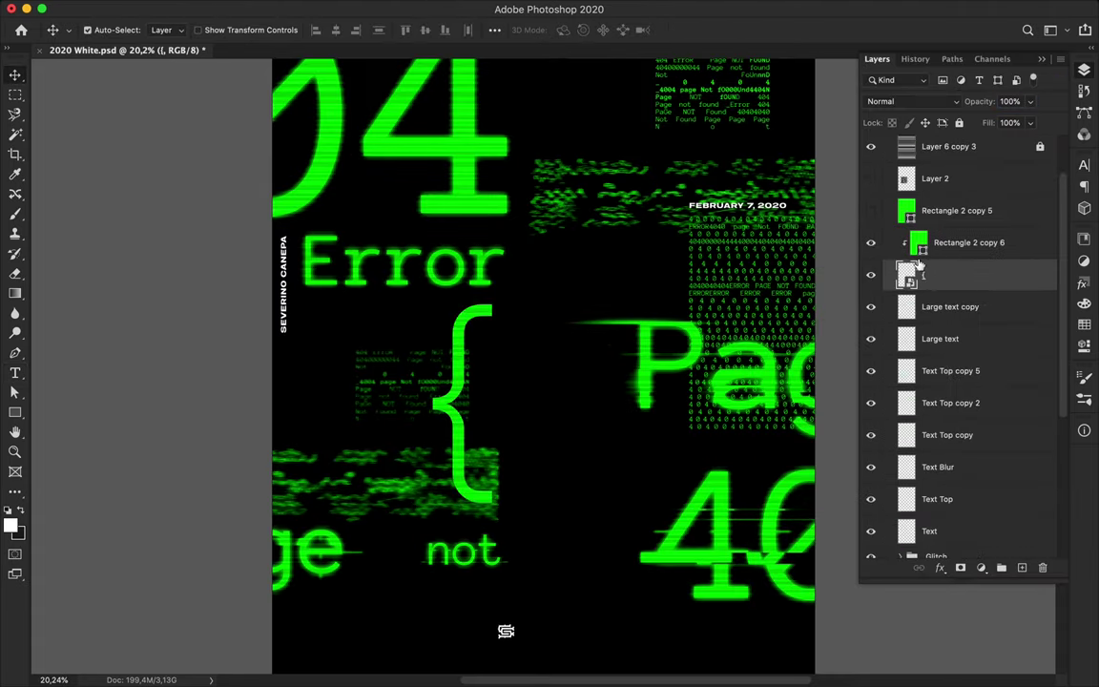
{"action": "left_click_drag", "start_coordinate": [925, 272], "coordinate": [954, 242]}
{"action": "scroll", "coordinate": [494, 338], "scroll_direction": "up", "scroll_amount": 5}
{"action": "left_click", "coordinate": [363, 8]}
{"action": "mouse_move", "coordinate": [363, 189]}
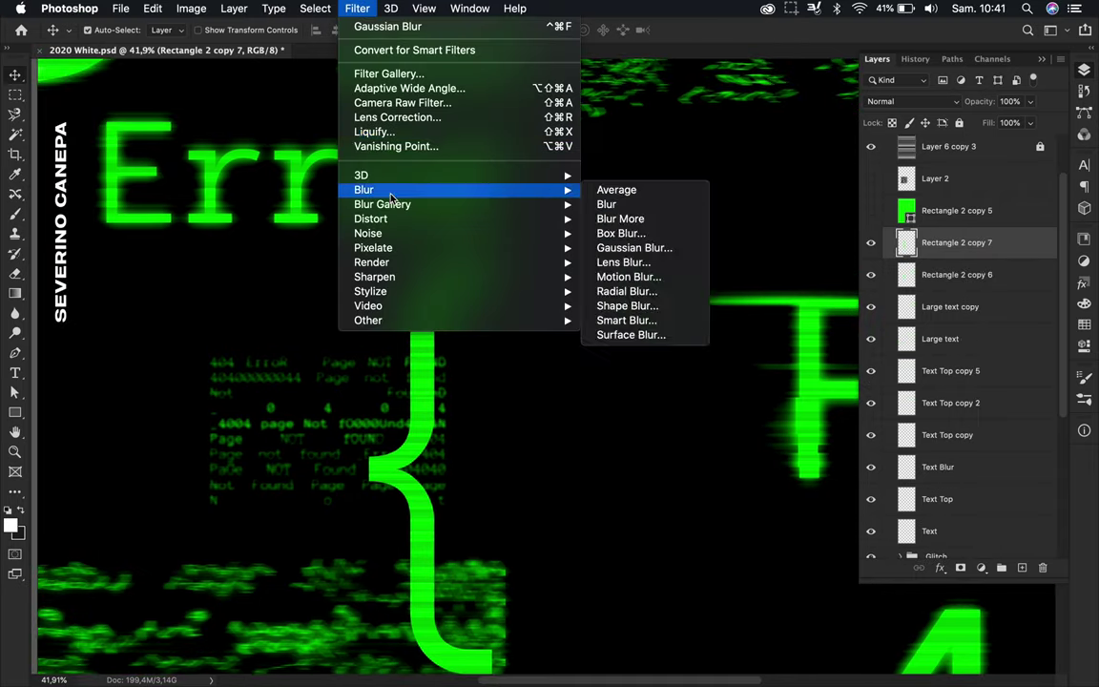
- Apply a Gaussian Blur to the brace copy and duplicate the layer
{"action": "left_click", "coordinate": [625, 248]}
{"action": "key", "text": "Return"}
{"action": "key", "text": "ctrl+j"}
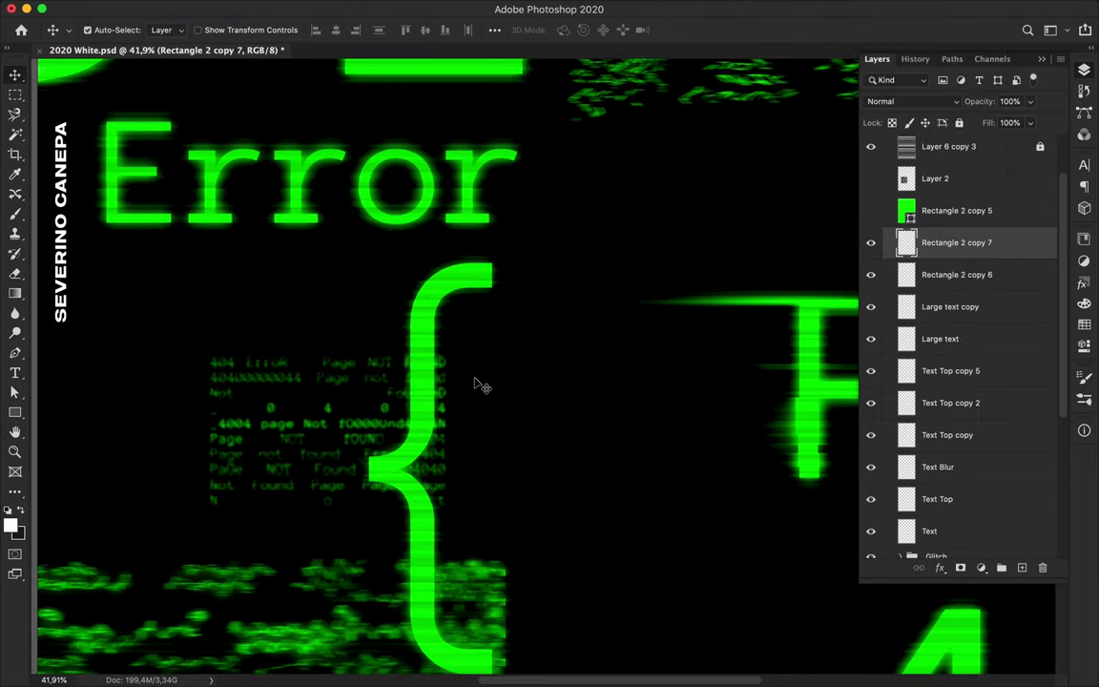
{"action": "scroll", "coordinate": [481, 385], "scroll_direction": "up", "scroll_amount": 3}
{"action": "scroll", "coordinate": [480, 385], "scroll_direction": "down", "scroll_amount": 2}
{"action": "scroll", "coordinate": [542, 382], "scroll_direction": "up", "scroll_amount": 3}
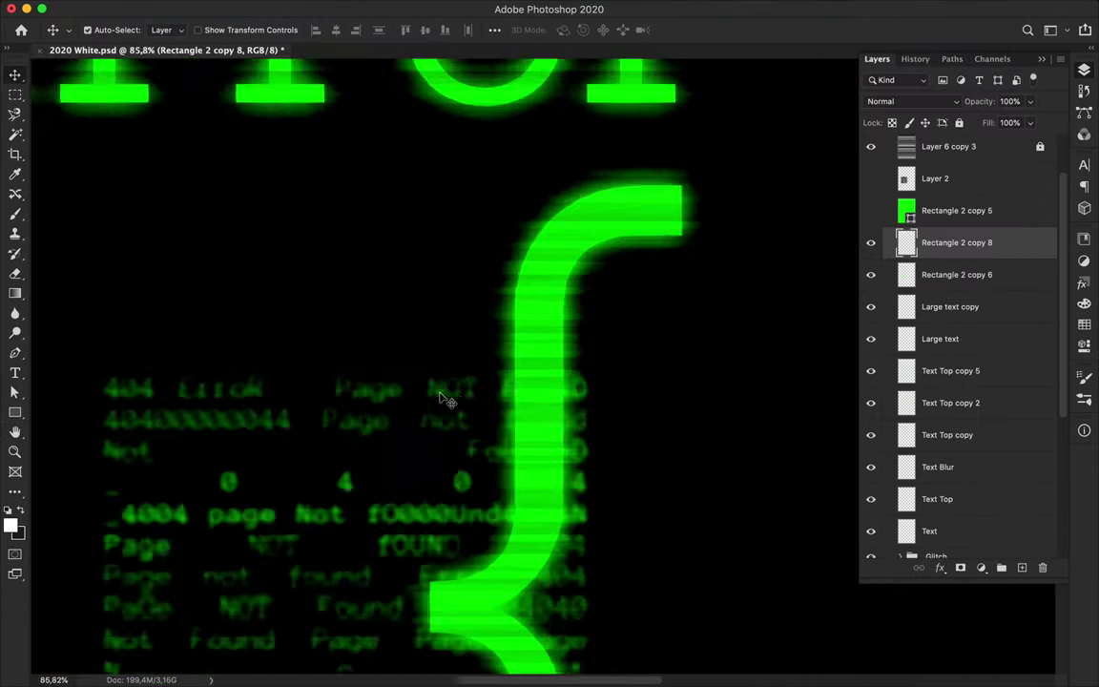
- Copy a thin slice of the brace, shift it right and motion-blur it
{"action": "key", "text": "m"}
{"action": "left_click_drag", "start_coordinate": [489, 341], "coordinate": [613, 391]}
{"action": "key", "text": "ctrl+j"}
{"action": "key", "text": "v"}
{"action": "left_click_drag", "start_coordinate": [511, 379], "coordinate": [568, 378]}
{"action": "left_click", "coordinate": [522, 7]}
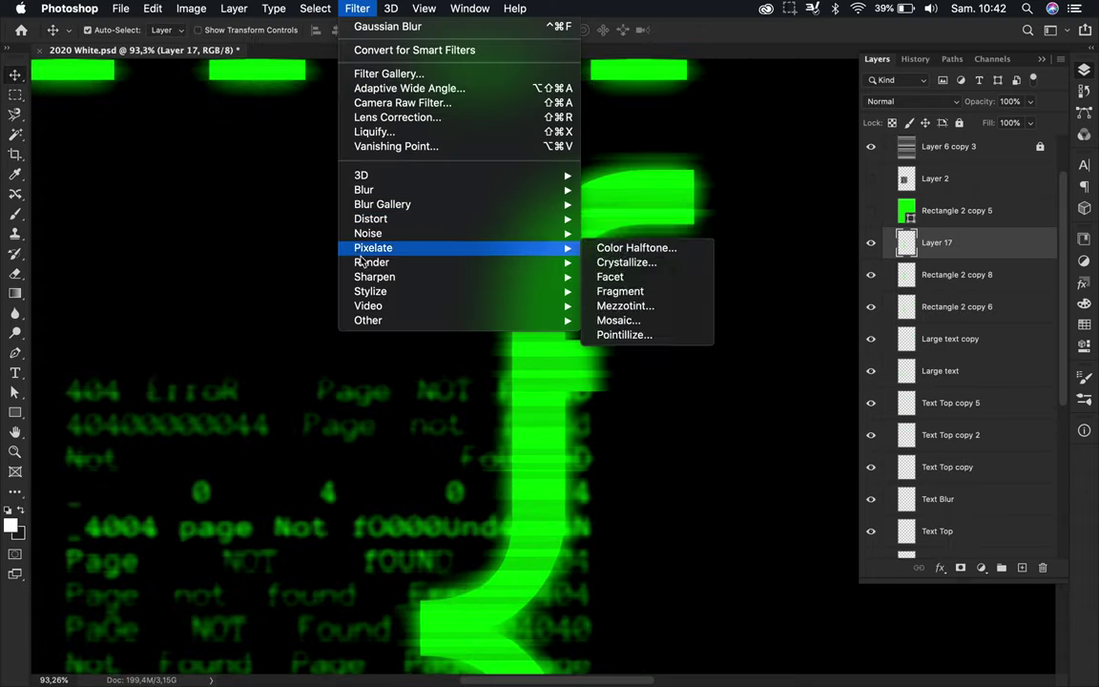
{"action": "left_click", "coordinate": [628, 278]}
{"action": "key", "text": "Return"}
- Copy a strip across the brace's middle to a new layer, shifted right, and duplicate it
{"action": "key", "text": "m"}
{"action": "left_click_drag", "start_coordinate": [458, 366], "coordinate": [638, 394]}
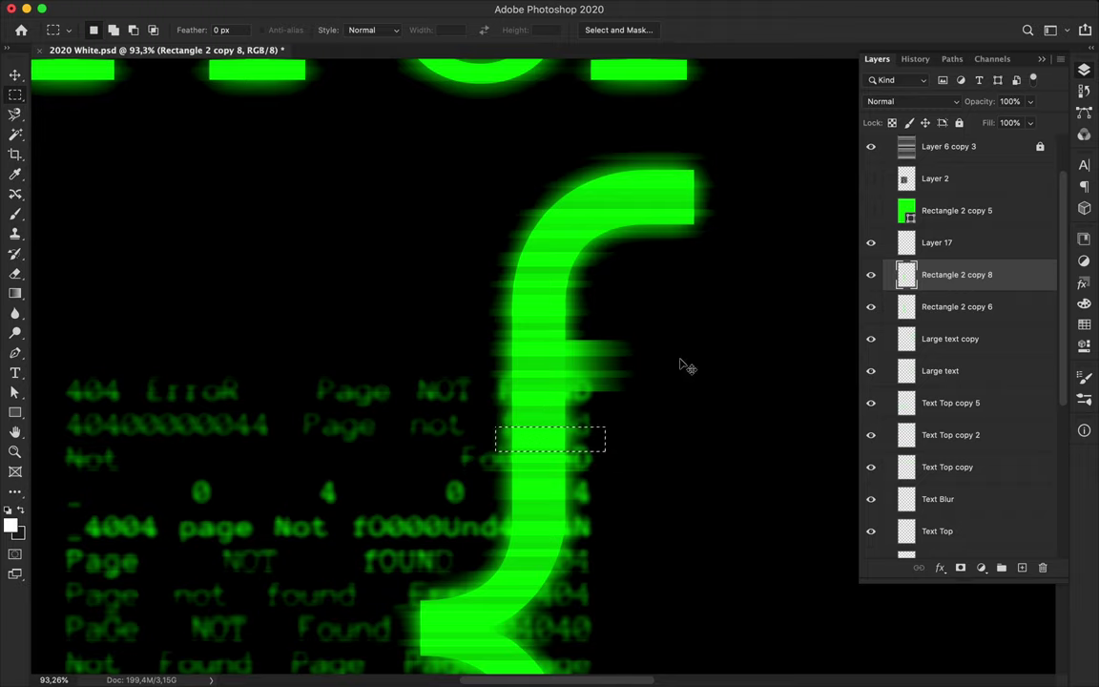
{"action": "left_click", "coordinate": [957, 306]}
{"action": "key", "text": "ctrl+j"}
{"action": "key", "text": "v"}
{"action": "left_click_drag", "start_coordinate": [590, 441], "coordinate": [615, 449]}
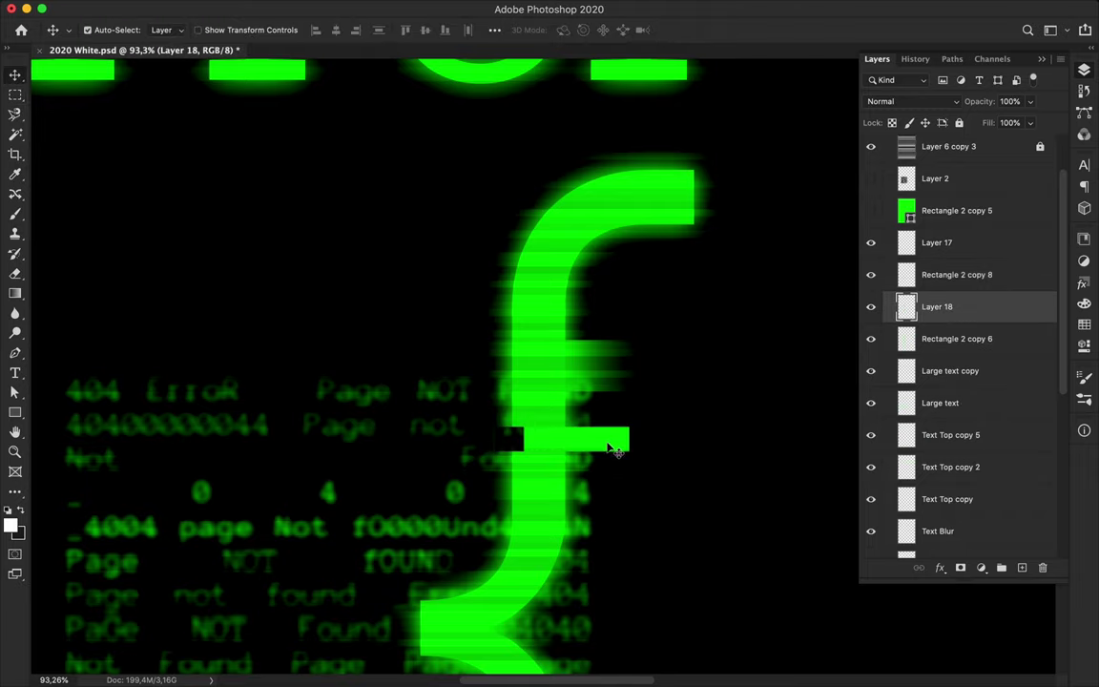
{"action": "key", "text": "ctrl+j"}
- Gaussian-blur the shifted piece copy, duplicate it, and merge the blurred copies
{"action": "left_click", "coordinate": [319, 7]}
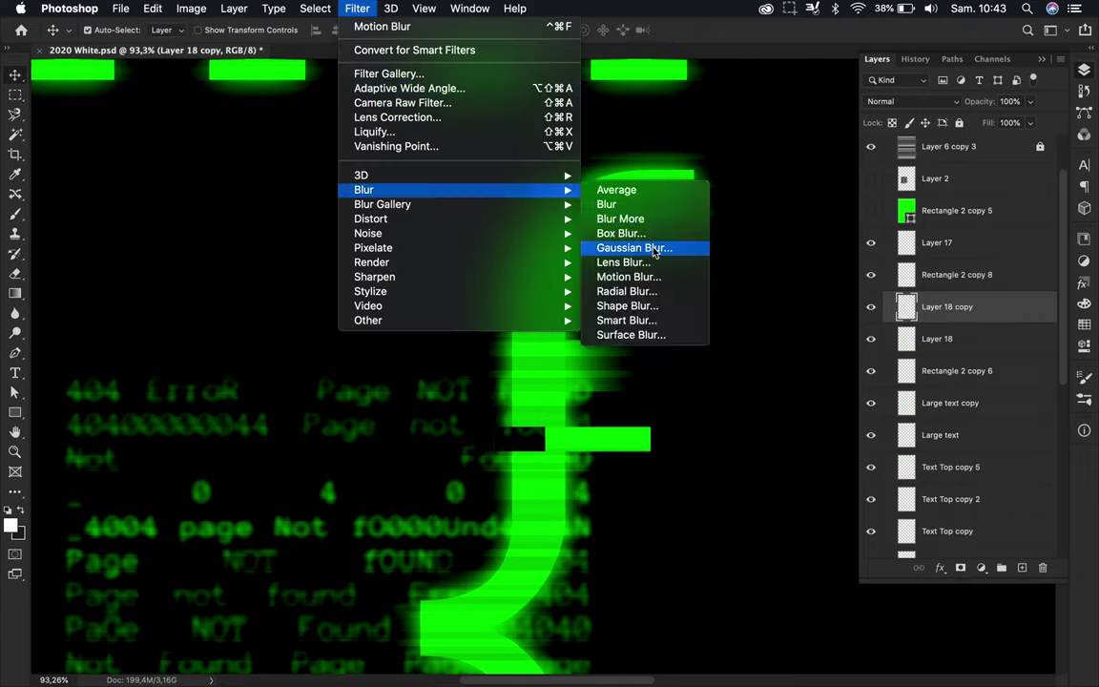
{"action": "left_click", "coordinate": [644, 247]}
{"action": "left_click", "coordinate": [969, 109]}
{"action": "key", "text": "ctrl+j"}
{"action": "key", "text": "ctrl+j"}
{"action": "left_click", "coordinate": [951, 370], "text": "shift"}
{"action": "key", "text": "ctrl+e"}
{"action": "scroll", "coordinate": [630, 412], "scroll_direction": "up", "scroll_amount": 3}
- Apply Motion Blur to both the main green brace and the shifted piece
{"action": "left_click", "coordinate": [630, 412]}
{"action": "left_click", "coordinate": [425, 7]}
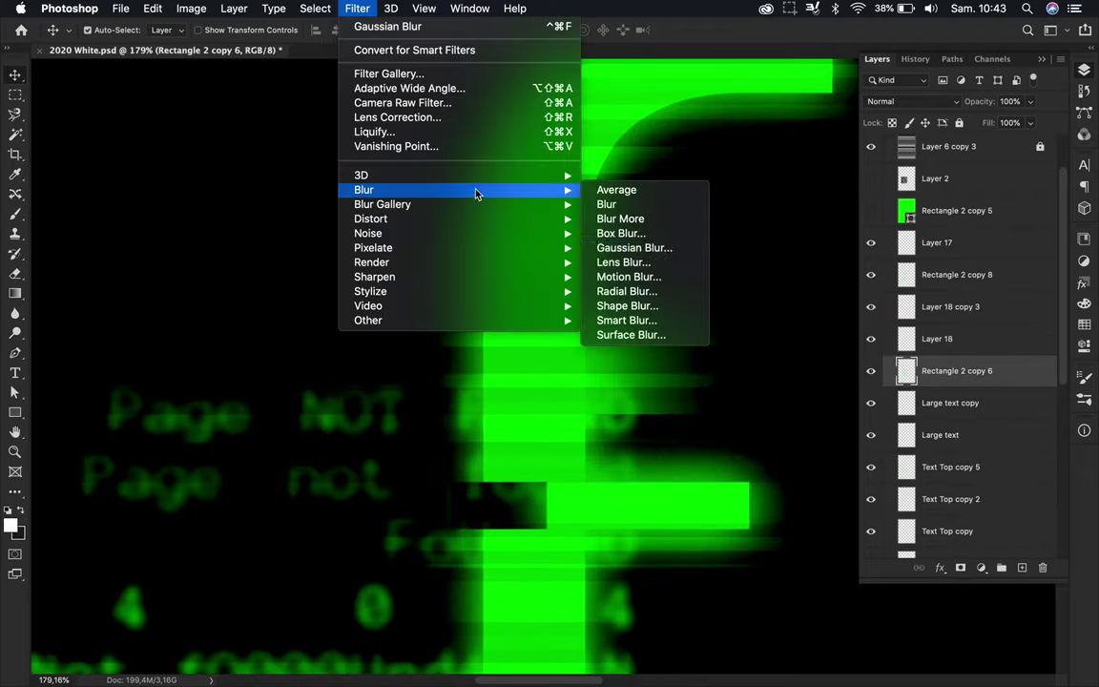
{"action": "left_click", "coordinate": [620, 274]}
{"action": "key", "text": "Return"}
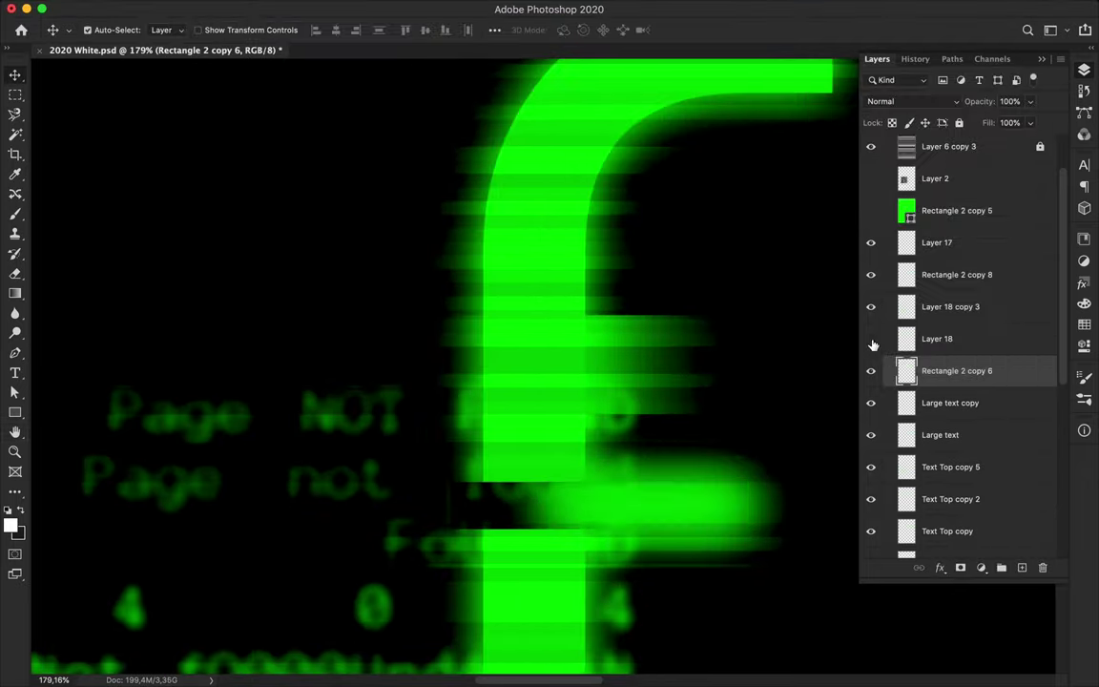
{"action": "left_click", "coordinate": [887, 340]}
{"action": "left_click", "coordinate": [392, 8]}
{"action": "left_click", "coordinate": [620, 329]}
{"action": "key", "text": "Return"}
{"action": "scroll", "coordinate": [744, 304], "scroll_direction": "down", "scroll_amount": 3}
{"action": "scroll", "coordinate": [725, 340], "scroll_direction": "down", "scroll_amount": 5}
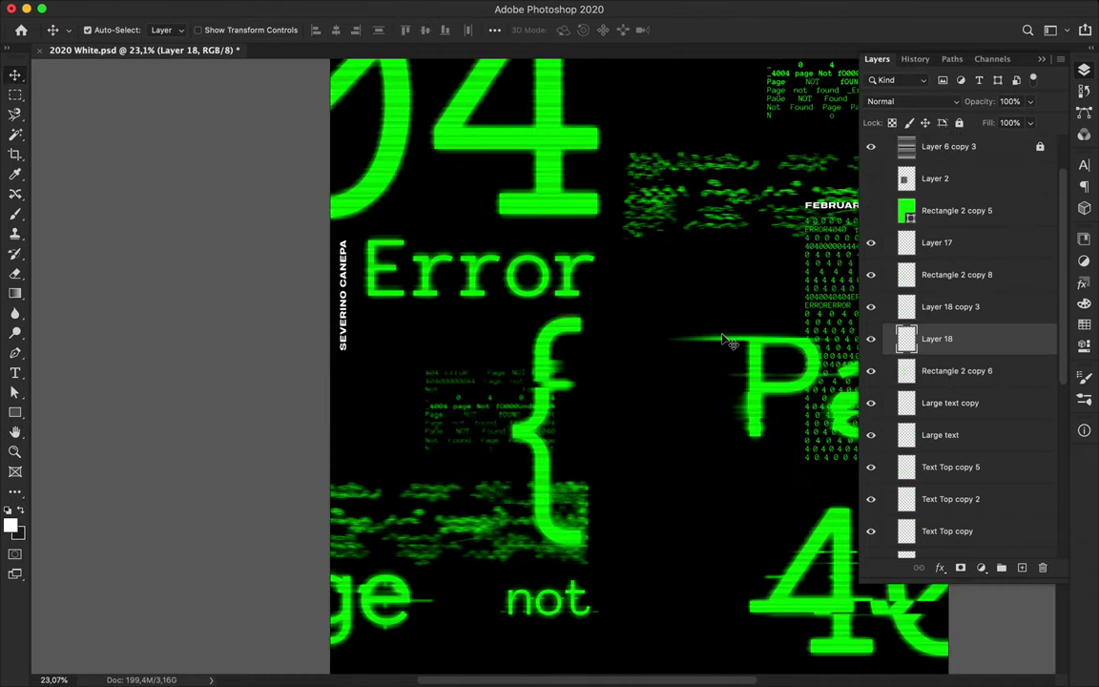
- Draw a thin horizontal green line across the brace's middle and duplicate it
{"action": "key", "text": "m"}
{"action": "left_click_drag", "start_coordinate": [392, 454], "coordinate": [711, 473]}
{"action": "key", "text": "u"}
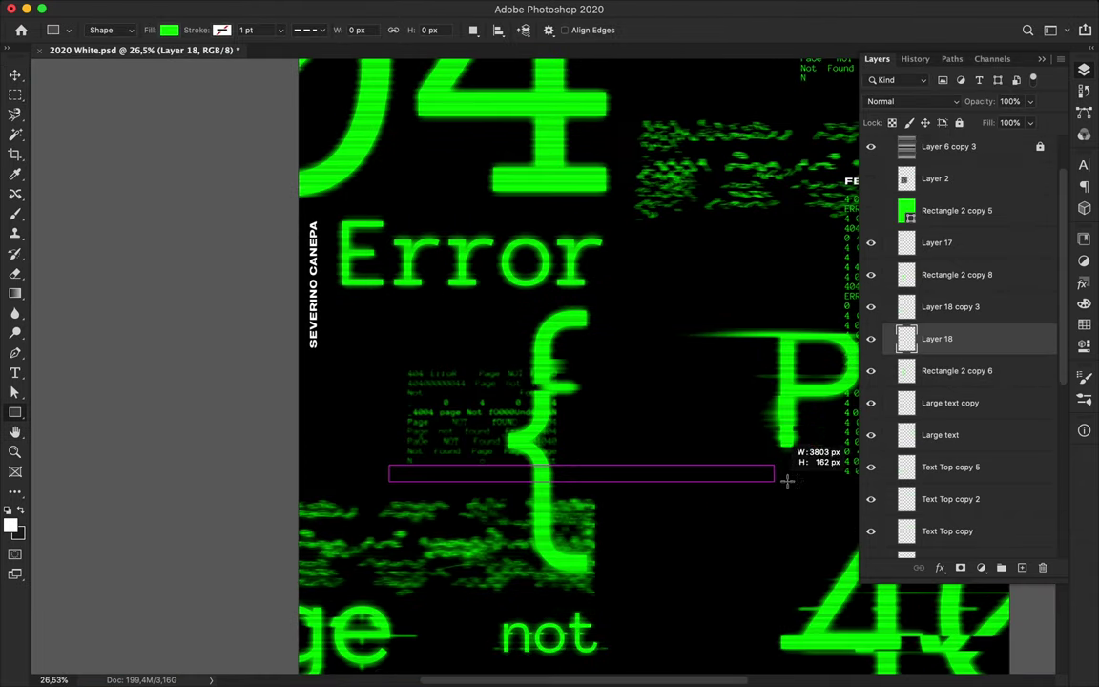
{"action": "left_click_drag", "start_coordinate": [387, 463], "coordinate": [826, 470]}
{"action": "key", "text": "a"}
{"action": "key", "text": "F7"}
{"action": "key", "text": "super+j"}
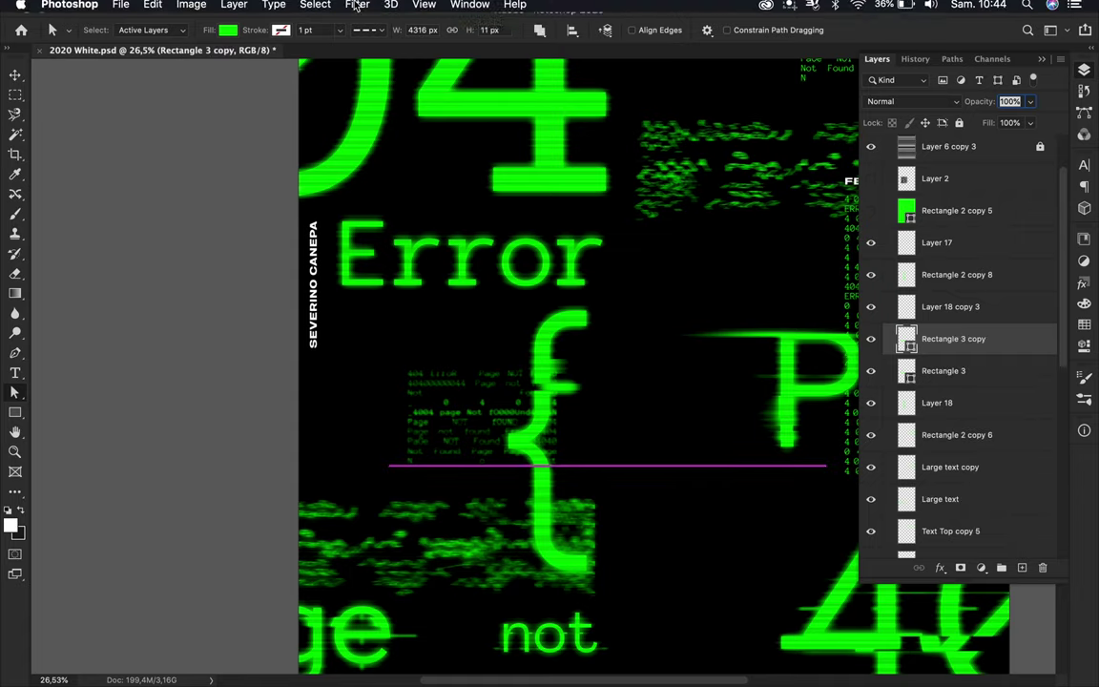
- Gaussian-blur the line copy, duplicate it, and merge the blurred copies
{"action": "left_click", "coordinate": [357, 8]}
{"action": "mouse_move", "coordinate": [368, 233]}
{"action": "left_click", "coordinate": [645, 250]}
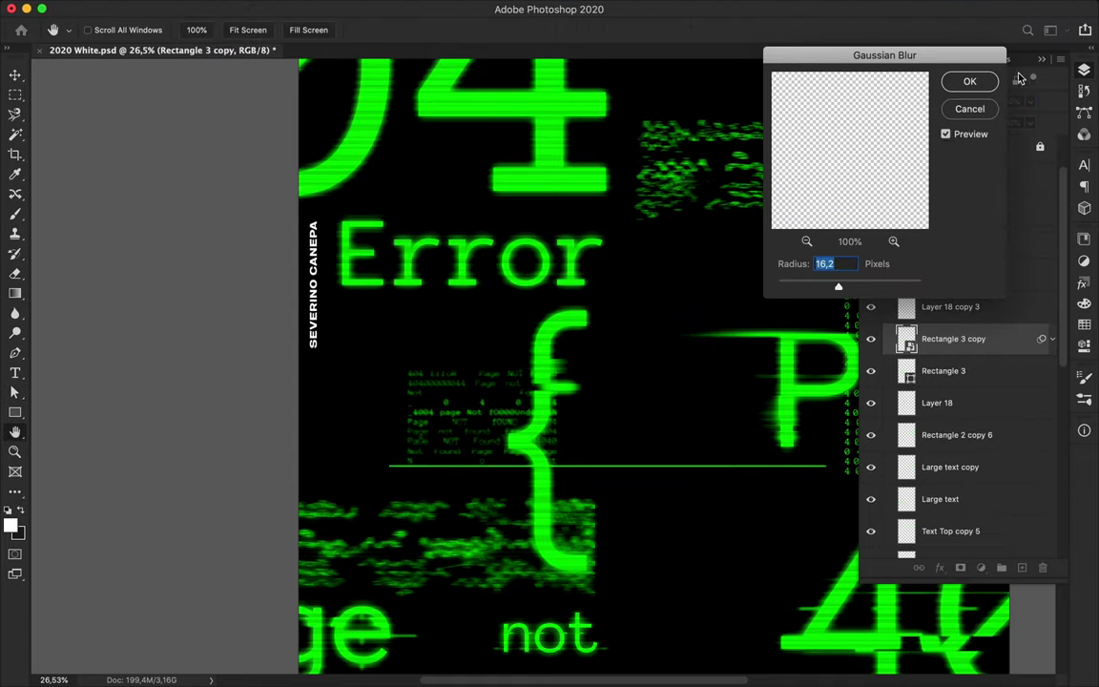
{"action": "key", "text": "Return"}
{"action": "scroll", "coordinate": [611, 476], "scroll_direction": "up", "scroll_amount": 2}
{"action": "key", "text": "super+j"}
{"action": "key", "text": "super+j"}
{"action": "scroll", "coordinate": [682, 528], "scroll_direction": "up", "scroll_amount": 5}
{"action": "left_click", "coordinate": [949, 403], "text": "shift"}
{"action": "key", "text": "ctrl+e"}
- Convert the original thin line and apply a long Motion Blur to it
{"action": "left_click", "coordinate": [945, 370]}
{"action": "left_click", "coordinate": [361, 8]}
{"action": "left_click", "coordinate": [620, 307]}
{"action": "left_click", "coordinate": [660, 236]}
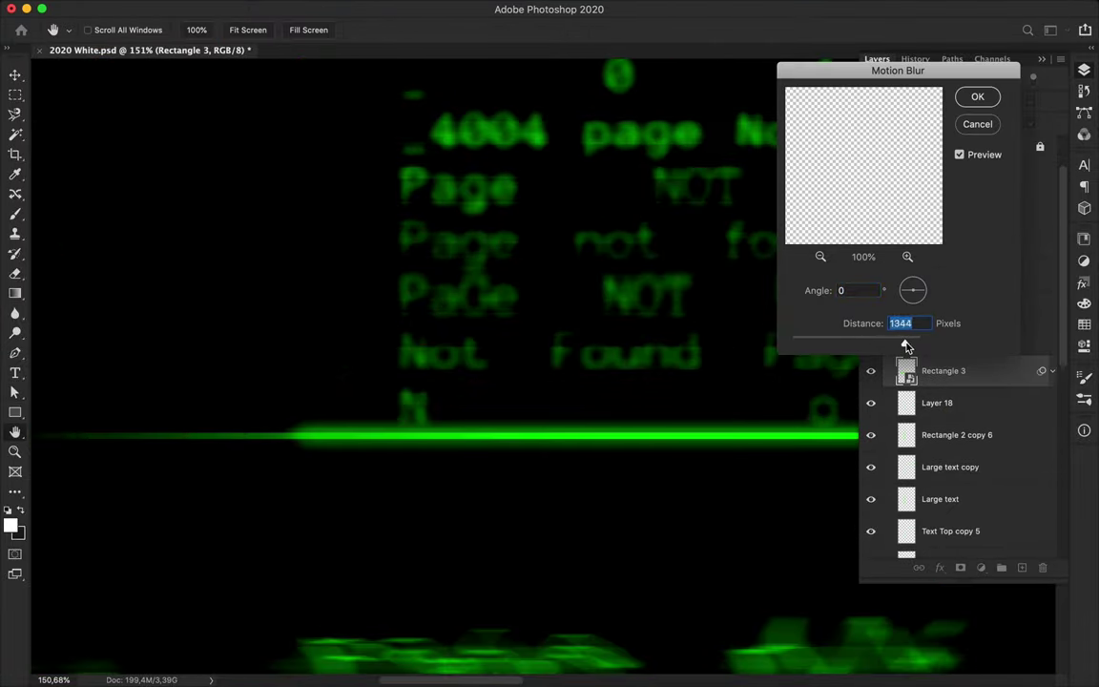
{"action": "key", "text": "Return"}
{"action": "scroll", "coordinate": [686, 326], "scroll_direction": "down", "scroll_amount": 5}
{"action": "scroll", "coordinate": [708, 301], "scroll_direction": "down", "scroll_amount": 2}
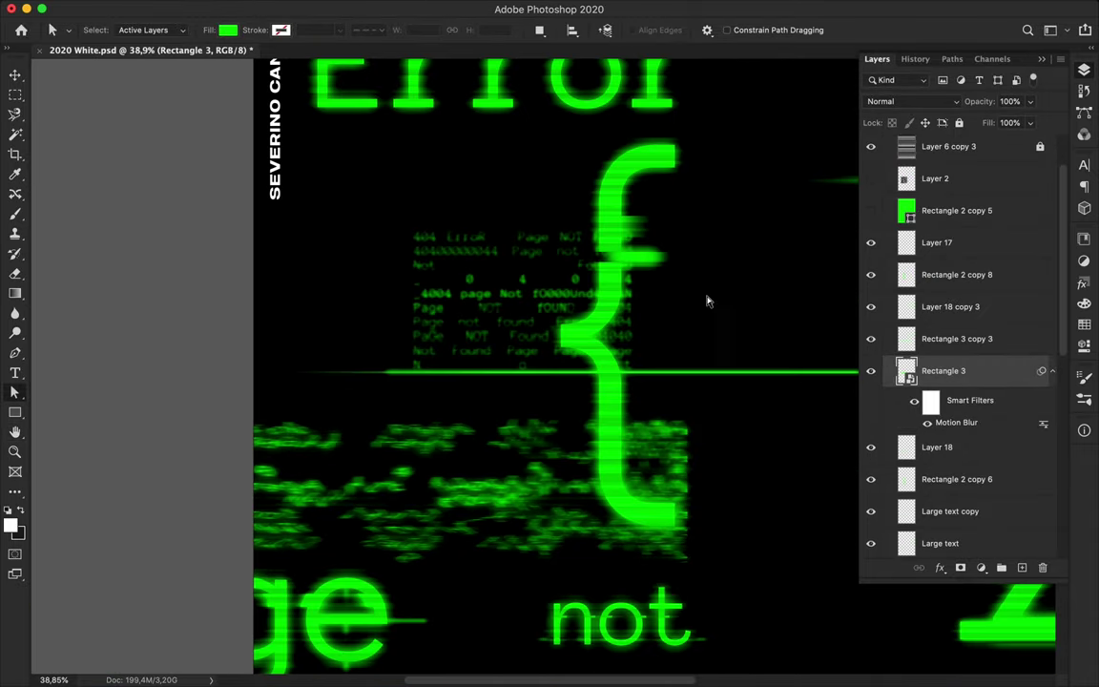
- Show the blurred green streak line again and offset it slightly
{"action": "left_click", "coordinate": [875, 341]}
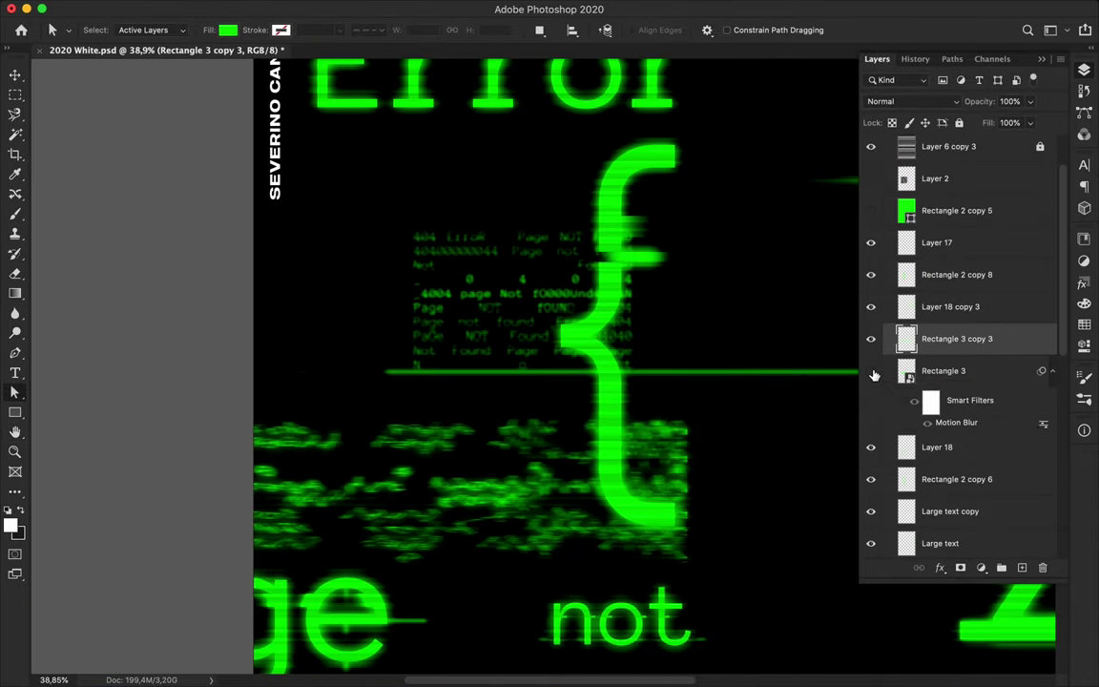
{"action": "left_click", "coordinate": [870, 372]}
{"action": "key", "text": "v"}
{"action": "scroll", "coordinate": [861, 382], "scroll_direction": "up", "scroll_amount": 3}
{"action": "left_click_drag", "start_coordinate": [743, 385], "coordinate": [769, 385]}
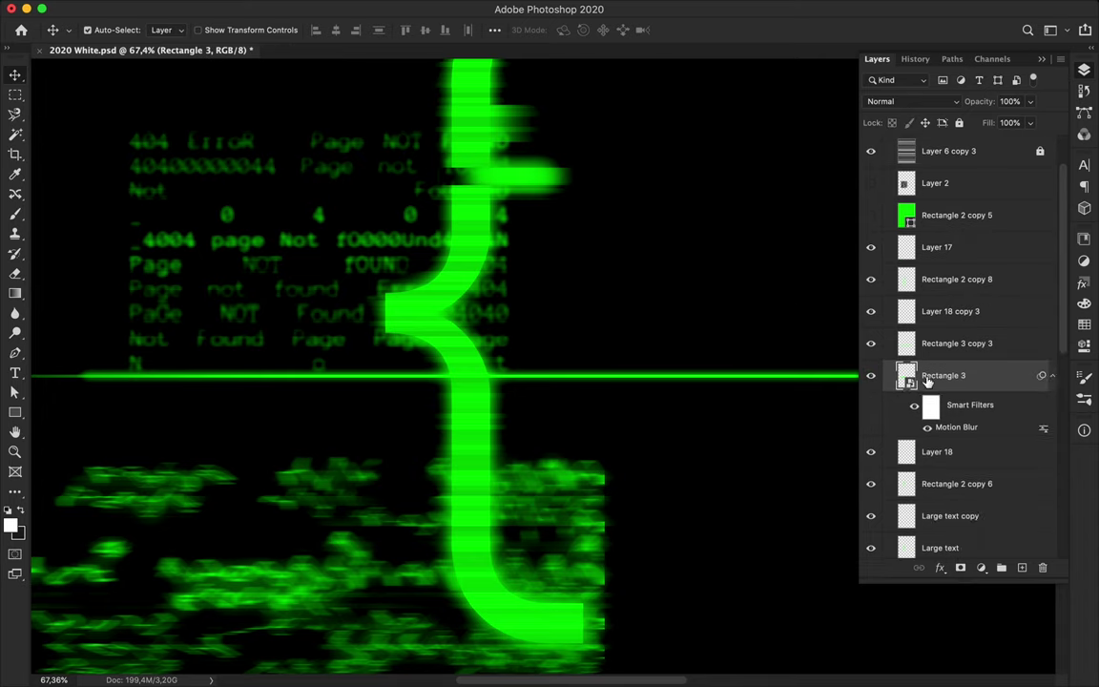
- Place a copy of the green line just below the original and reapply Motion Blur
{"action": "key", "text": "ctrl+z"}
{"action": "left_click_drag", "start_coordinate": [763, 377], "coordinate": [763, 402]}
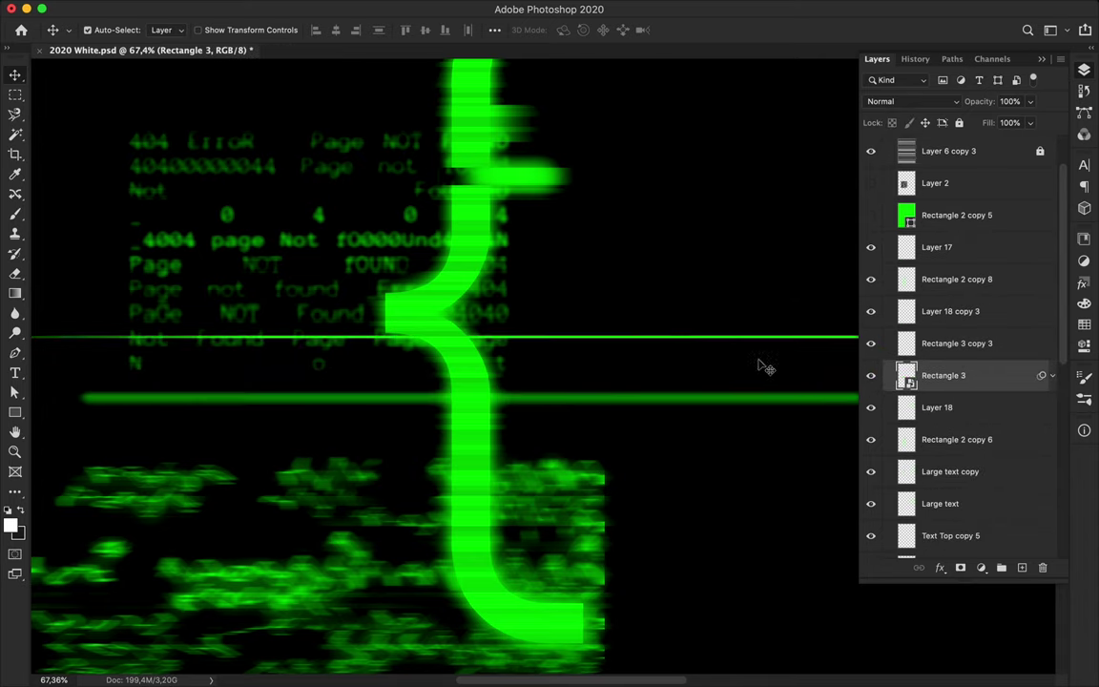
{"action": "scroll", "coordinate": [608, 370], "scroll_direction": "down", "scroll_amount": 3, "text": "alt"}
{"action": "scroll", "coordinate": [601, 379], "scroll_direction": "up", "scroll_amount": 3, "text": "alt"}
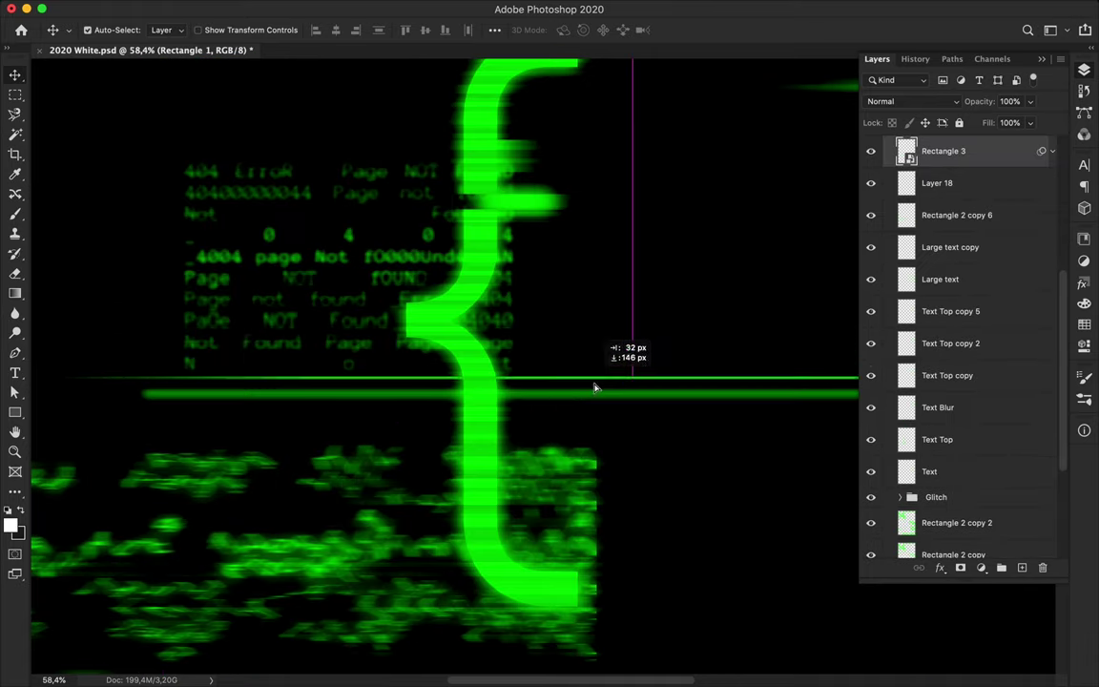
{"action": "left_click_drag", "start_coordinate": [566, 381], "coordinate": [566, 393]}
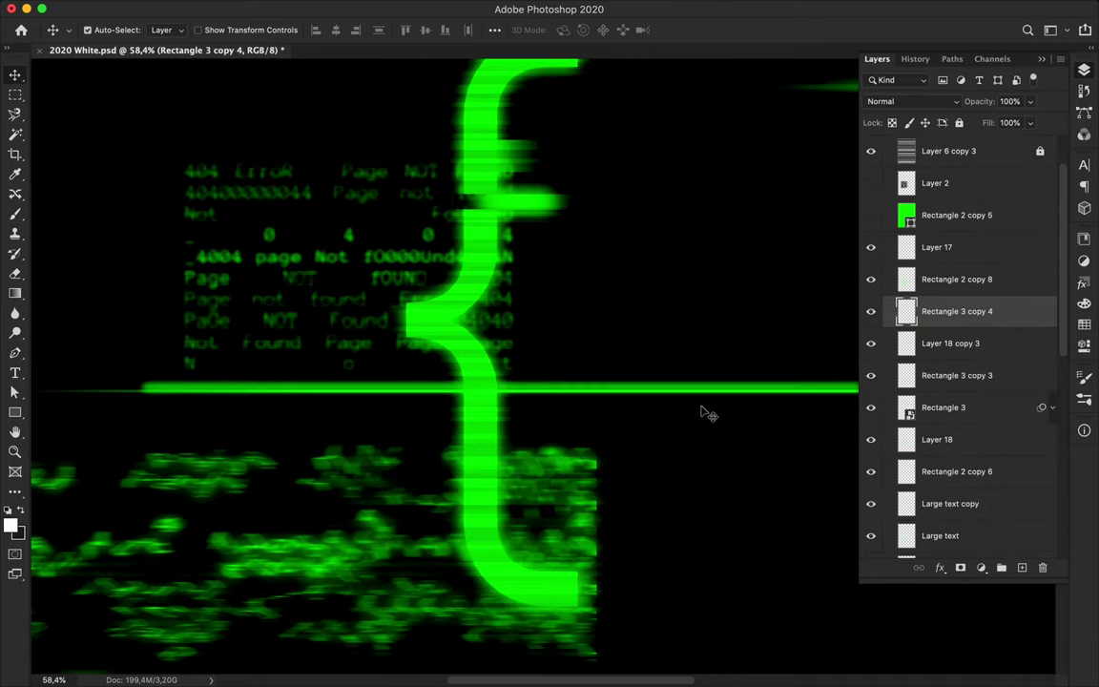
{"action": "left_click", "coordinate": [356, 8]}
{"action": "left_click", "coordinate": [378, 29]}
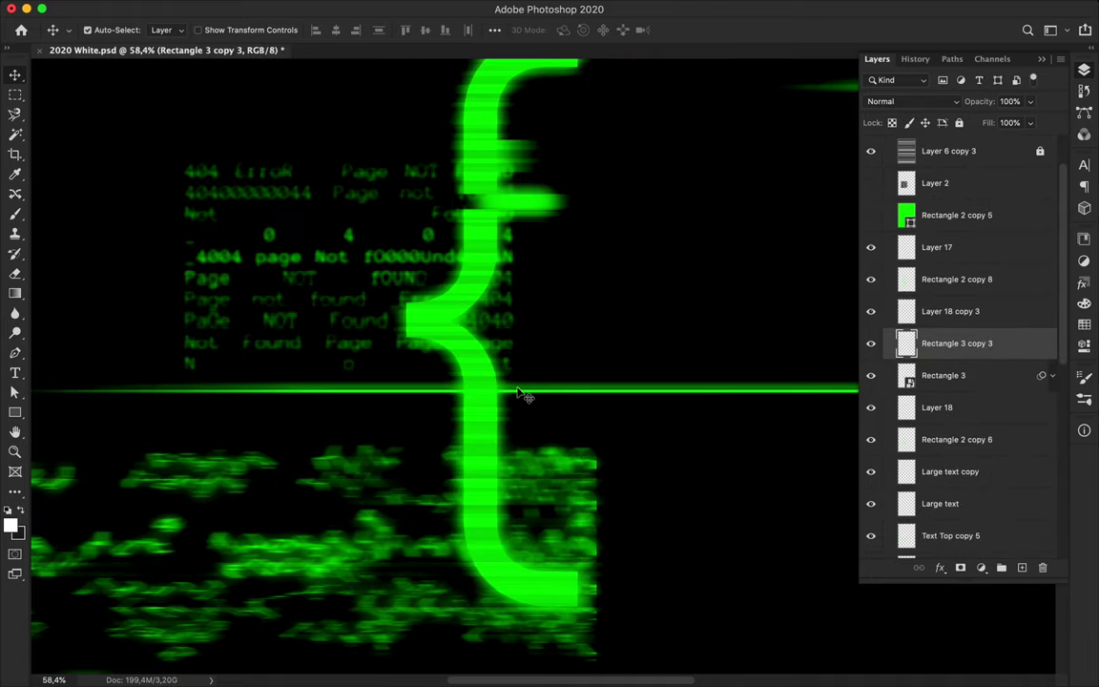
- Duplicate the streak line with a slight downward offset
{"action": "left_click_drag", "start_coordinate": [643, 388], "coordinate": [643, 392]}
{"action": "scroll", "coordinate": [620, 462], "scroll_direction": "down", "scroll_amount": 3, "text": "alt"}
{"action": "scroll", "coordinate": [620, 463], "scroll_direction": "up", "scroll_amount": 3}
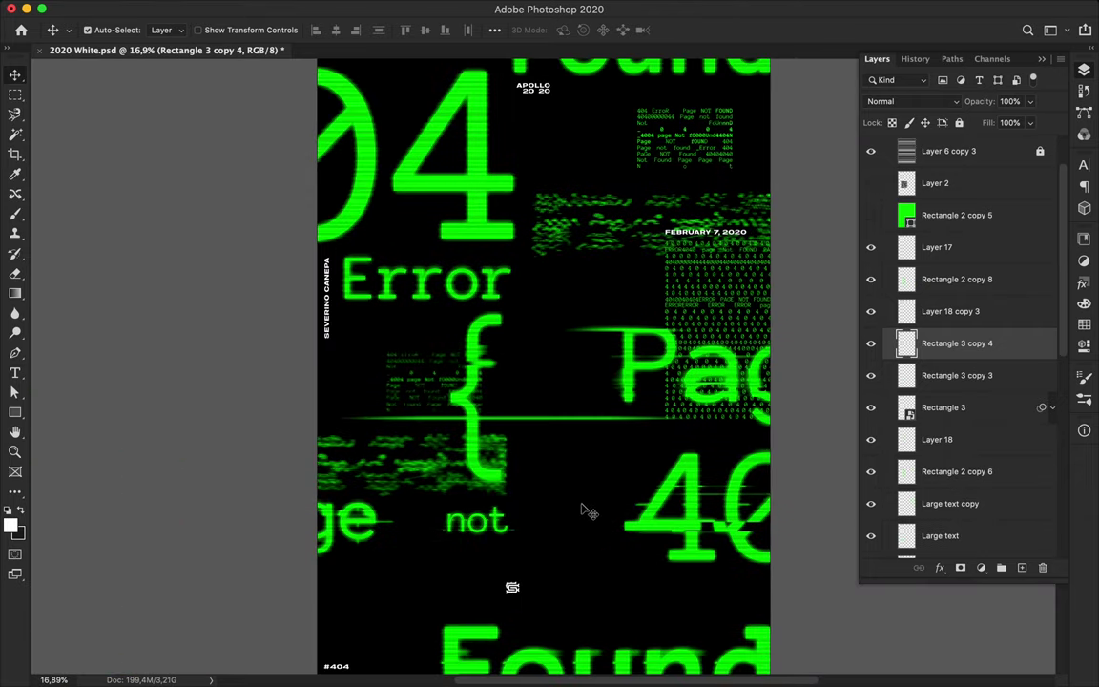
{"action": "scroll", "coordinate": [621, 461], "scroll_direction": "right", "scroll_amount": 2}
- Drag an offset copy of the large 4040 glitch text into place beside 'Page'
{"action": "left_click_drag", "start_coordinate": [683, 322], "coordinate": [749, 384]}
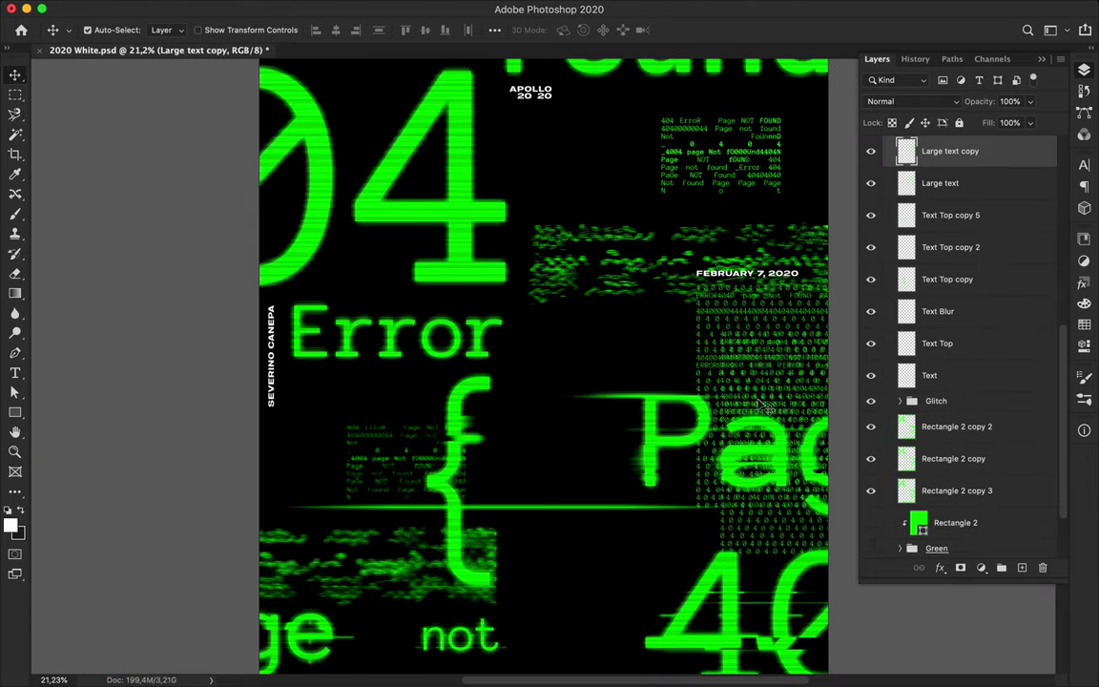
{"action": "scroll", "coordinate": [970, 337], "scroll_direction": "up", "scroll_amount": 5}
{"action": "scroll", "coordinate": [969, 338], "scroll_direction": "down", "scroll_amount": 5}
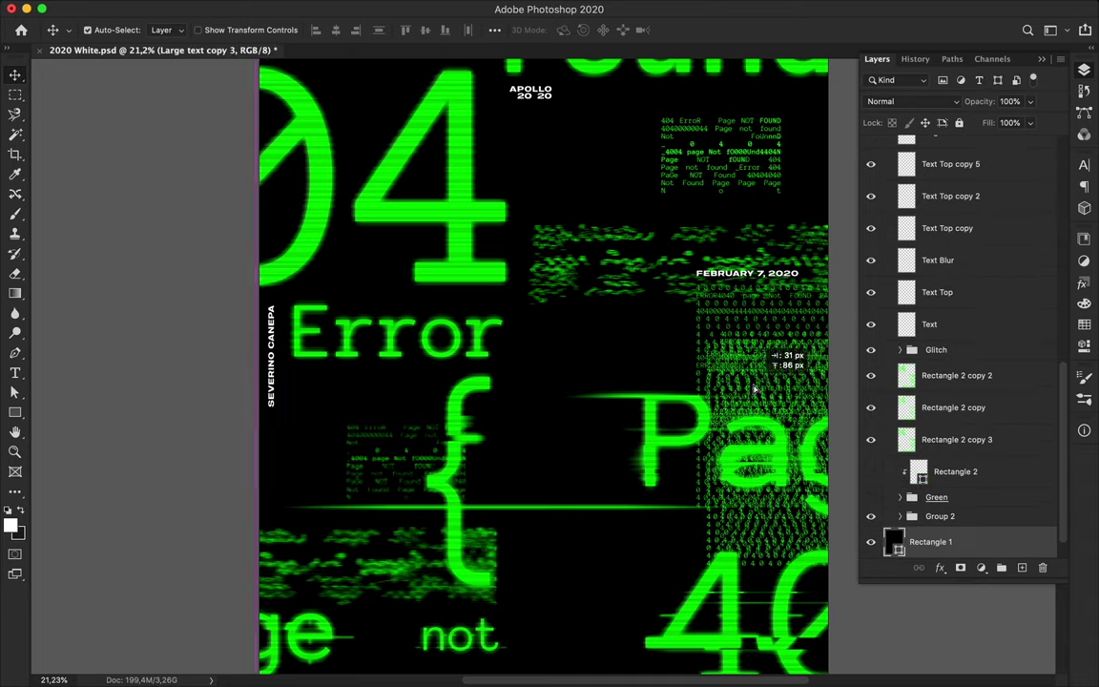
{"action": "scroll", "coordinate": [773, 405], "scroll_direction": "down", "scroll_amount": 2, "text": "alt"}
{"action": "scroll", "coordinate": [947, 242], "scroll_direction": "up", "scroll_amount": 2}
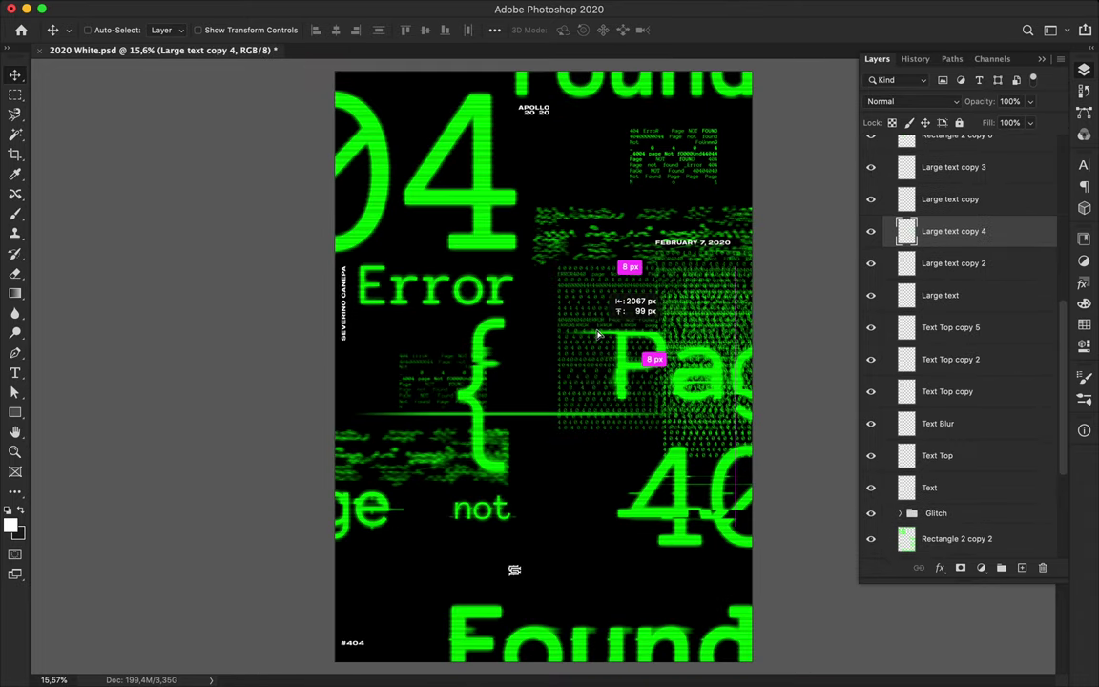
{"action": "scroll", "coordinate": [538, 386], "scroll_direction": "up", "scroll_amount": 2}
{"action": "scroll", "coordinate": [389, 303], "scroll_direction": "up", "scroll_amount": 4}
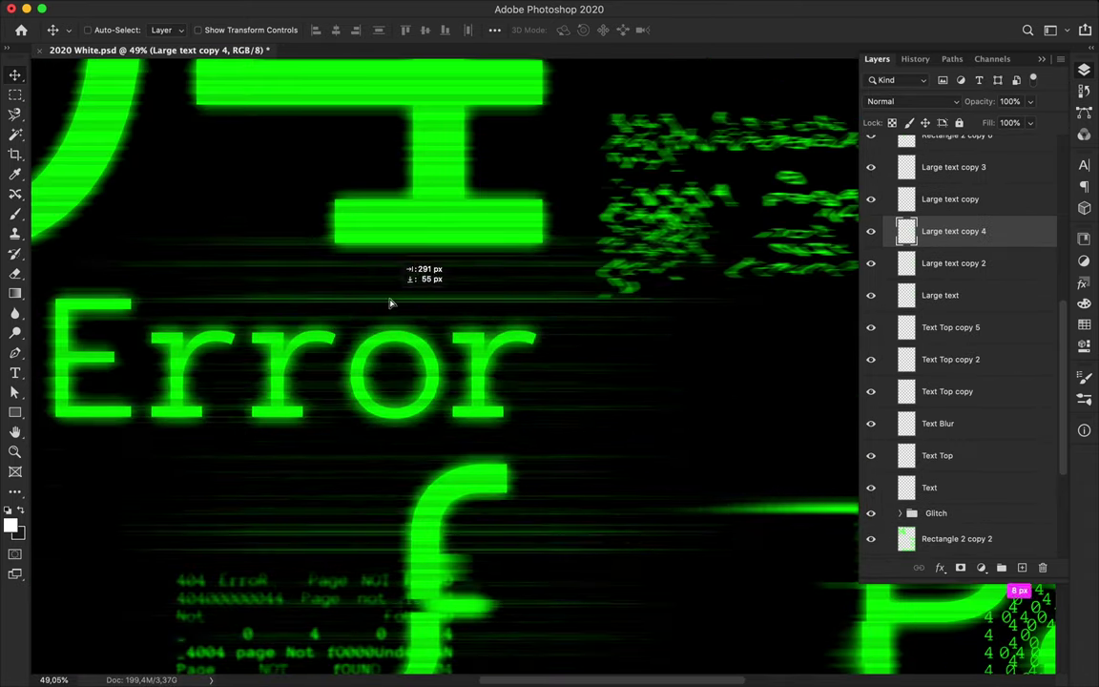
{"action": "scroll", "coordinate": [326, 257], "scroll_direction": "down", "scroll_amount": 3, "text": "alt"}
{"action": "scroll", "coordinate": [919, 219], "scroll_direction": "up", "scroll_amount": 1}
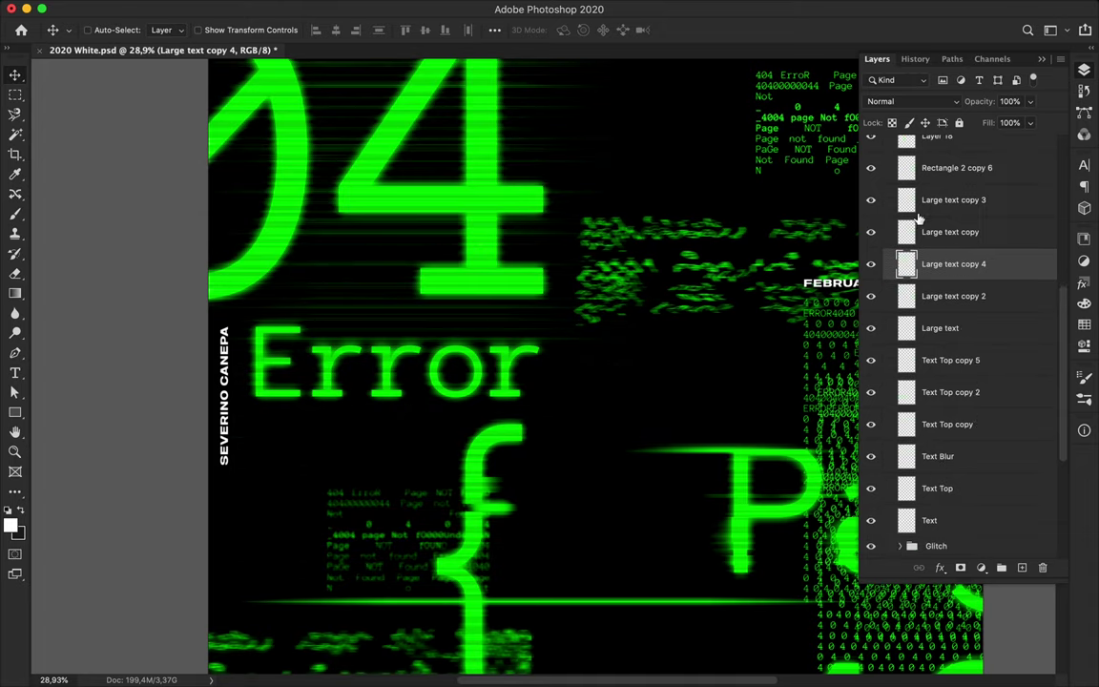
{"action": "scroll", "coordinate": [597, 326], "scroll_direction": "down", "scroll_amount": 2, "text": "alt"}
{"action": "scroll", "coordinate": [582, 308], "scroll_direction": "down", "scroll_amount": 3}
{"action": "scroll", "coordinate": [585, 308], "scroll_direction": "down", "scroll_amount": 1, "text": "alt"}
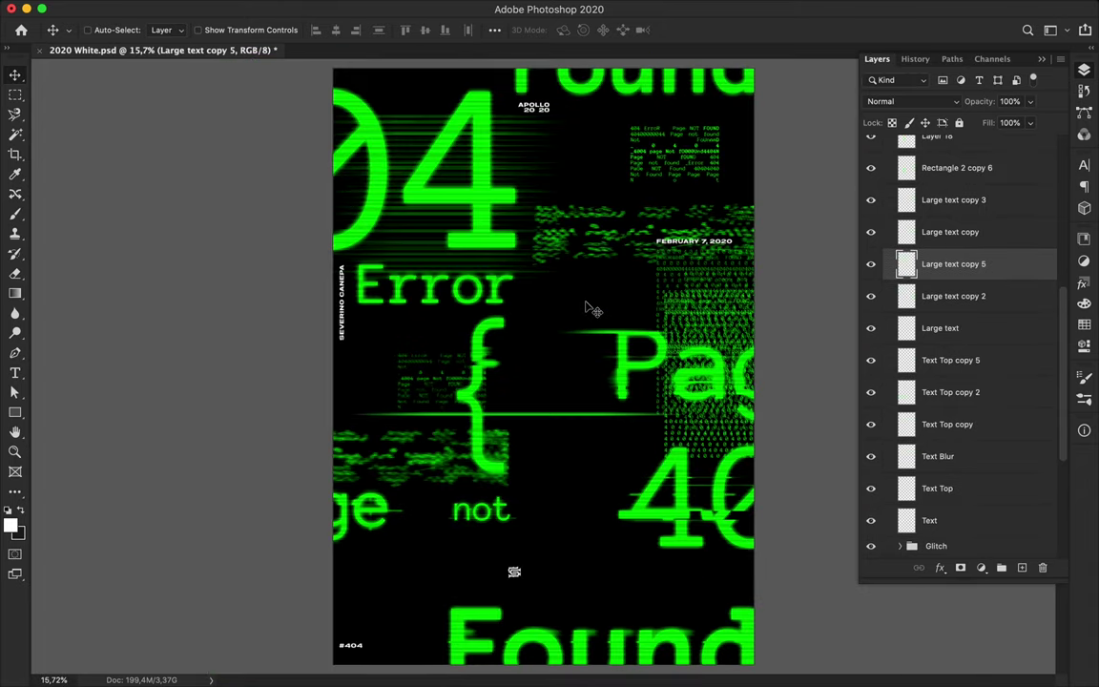
{"action": "scroll", "coordinate": [515, 334], "scroll_direction": "up", "scroll_amount": 2}
{"action": "scroll", "coordinate": [449, 364], "scroll_direction": "up", "scroll_amount": 2}
{"action": "scroll", "coordinate": [463, 326], "scroll_direction": "down", "scroll_amount": 2}
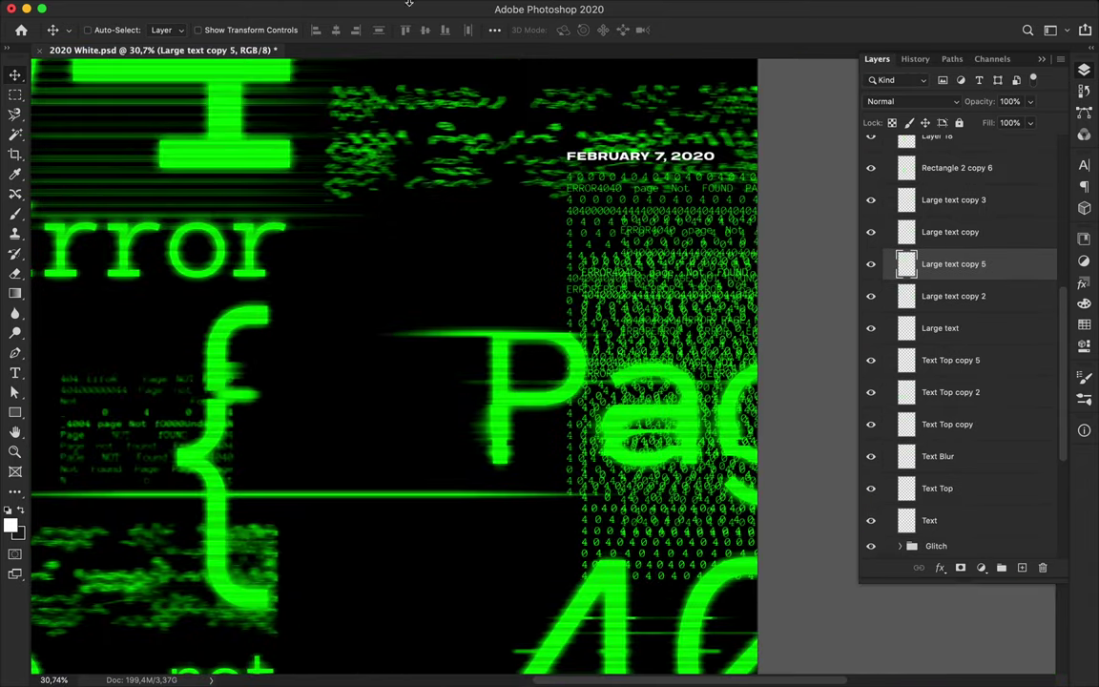
- Apply a light Gaussian Blur, about 8.9 px, to two large-text copies
{"action": "left_click", "coordinate": [357, 9]}
{"action": "left_click", "coordinate": [634, 250]}
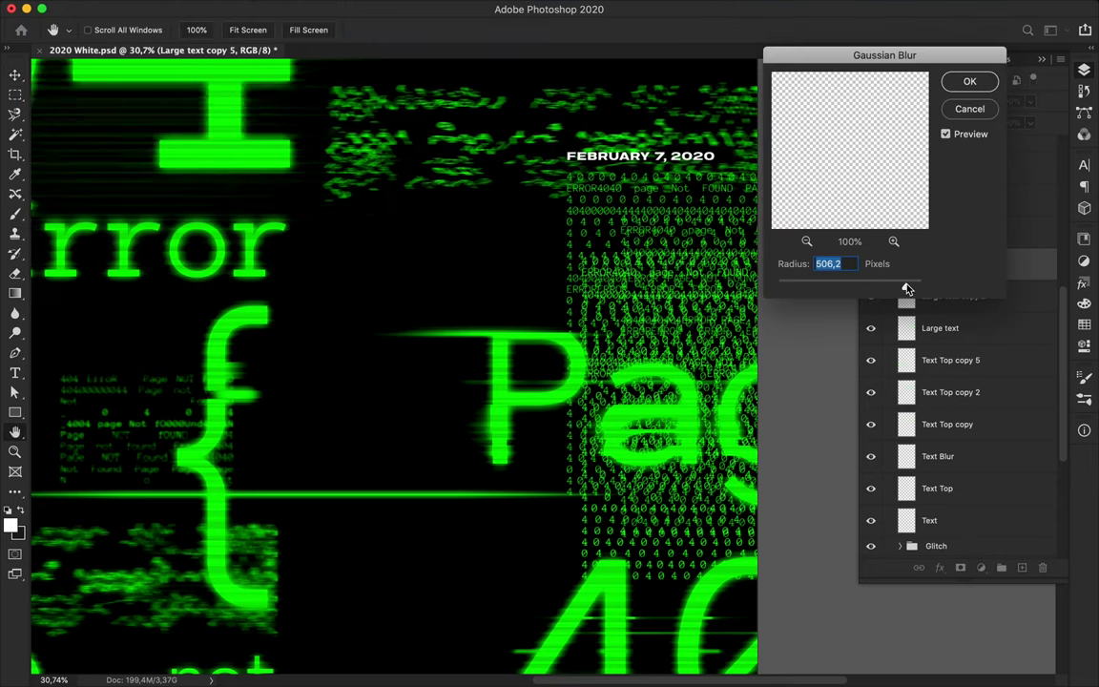
{"action": "left_click", "coordinate": [969, 109]}
{"action": "left_click", "coordinate": [648, 272]}
{"action": "left_click", "coordinate": [378, 8]}
{"action": "mouse_move", "coordinate": [364, 190]}
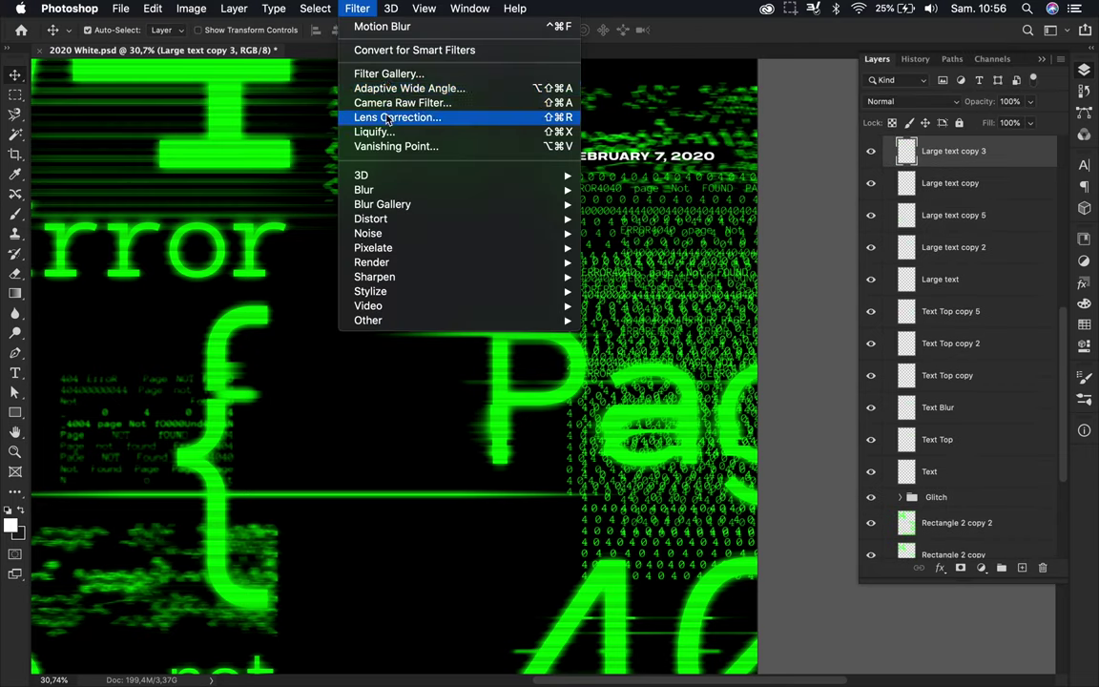
{"action": "left_click", "coordinate": [634, 252]}
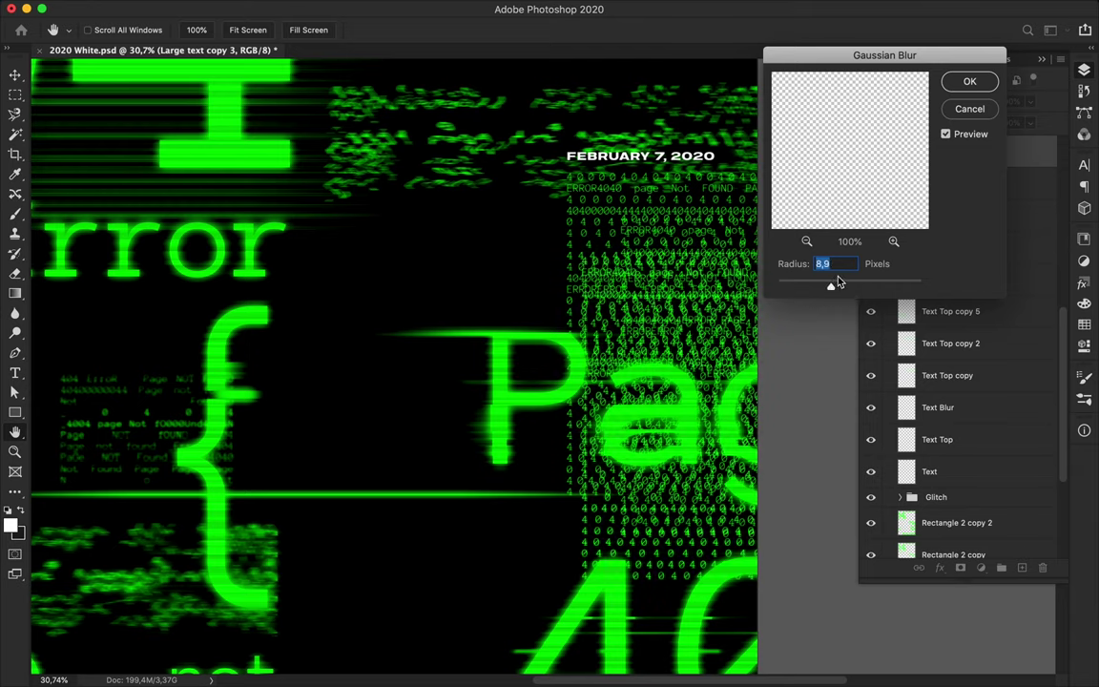
{"action": "key", "text": "Return"}
- Gaussian-blur the Large text copy and Large text copy 2 layers as well
{"action": "left_click", "coordinate": [392, 8]}
{"action": "left_click", "coordinate": [428, 27]}
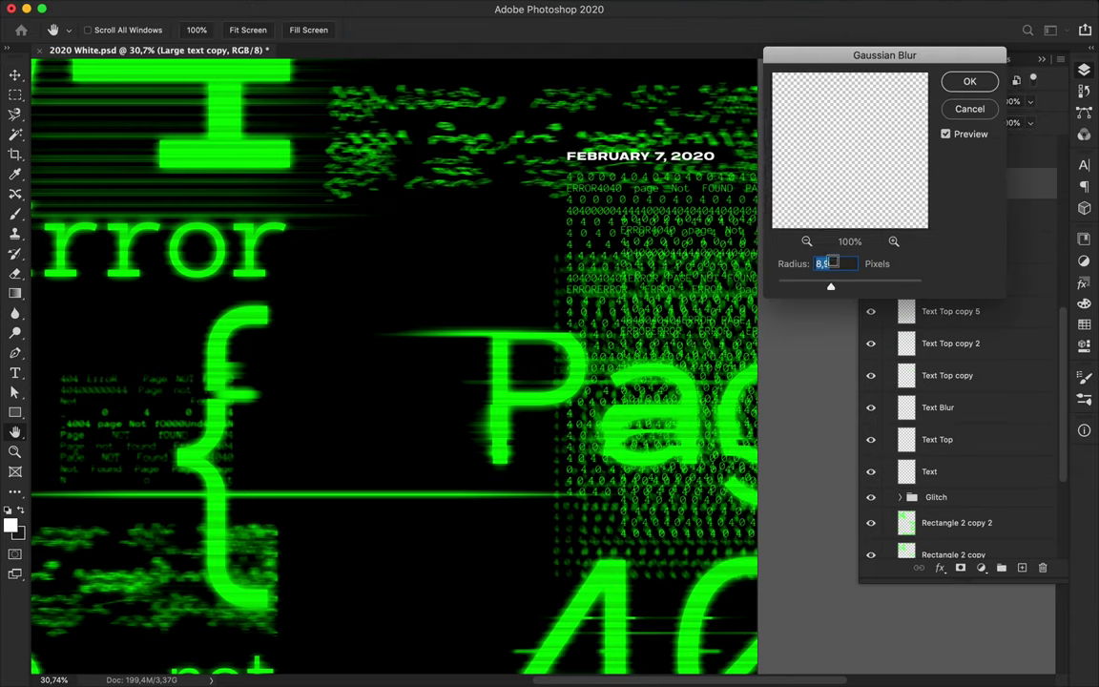
{"action": "key", "text": "Return"}
{"action": "left_click", "coordinate": [876, 217]}
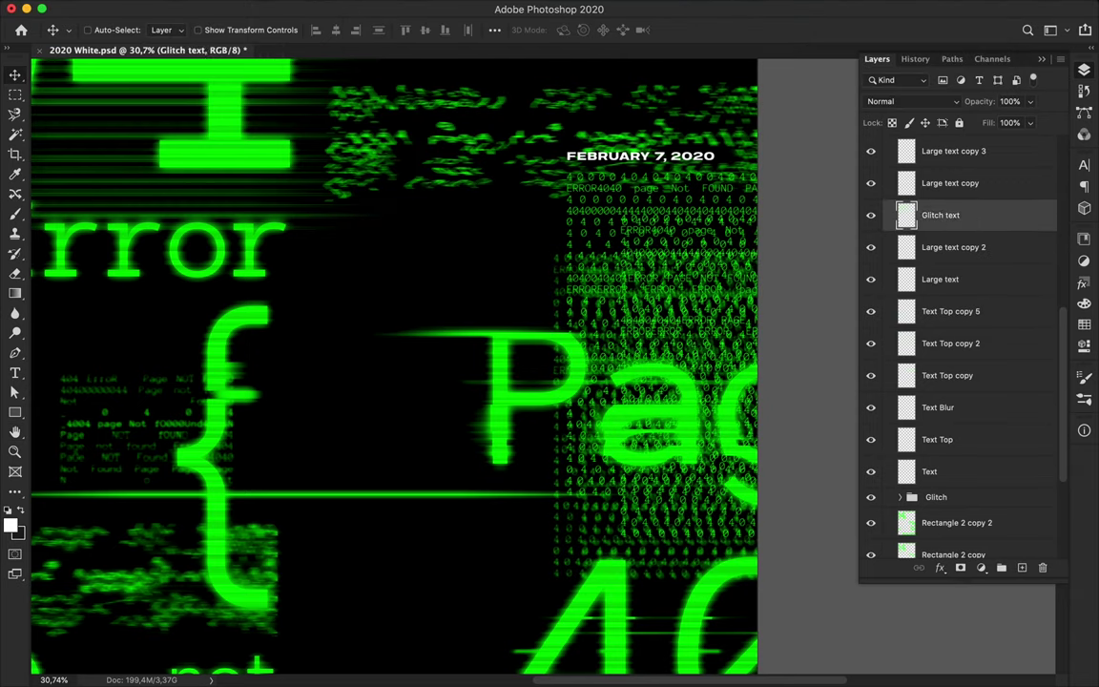
{"action": "left_click", "coordinate": [953, 247]}
{"action": "left_click", "coordinate": [357, 9]}
{"action": "left_click", "coordinate": [357, 8]}
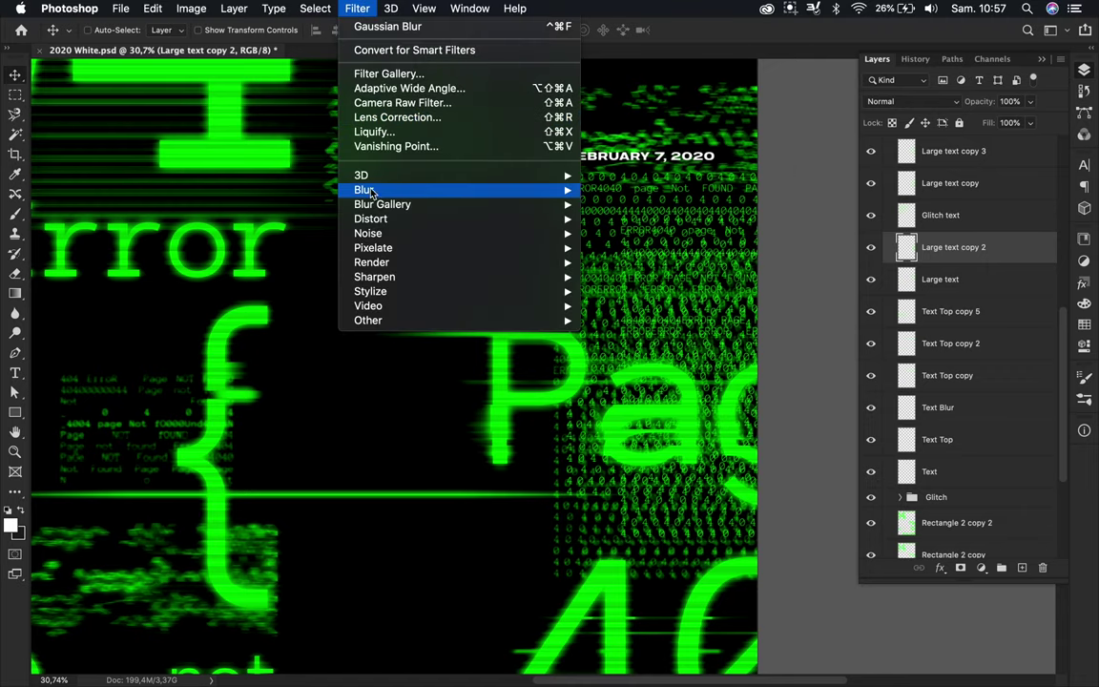
{"action": "left_click", "coordinate": [637, 247]}
{"action": "left_click", "coordinate": [969, 82]}
- Shift the Large text layer up and right over the code block
{"action": "left_click", "coordinate": [940, 278]}
{"action": "left_click_drag", "start_coordinate": [534, 343], "coordinate": [563, 315]}
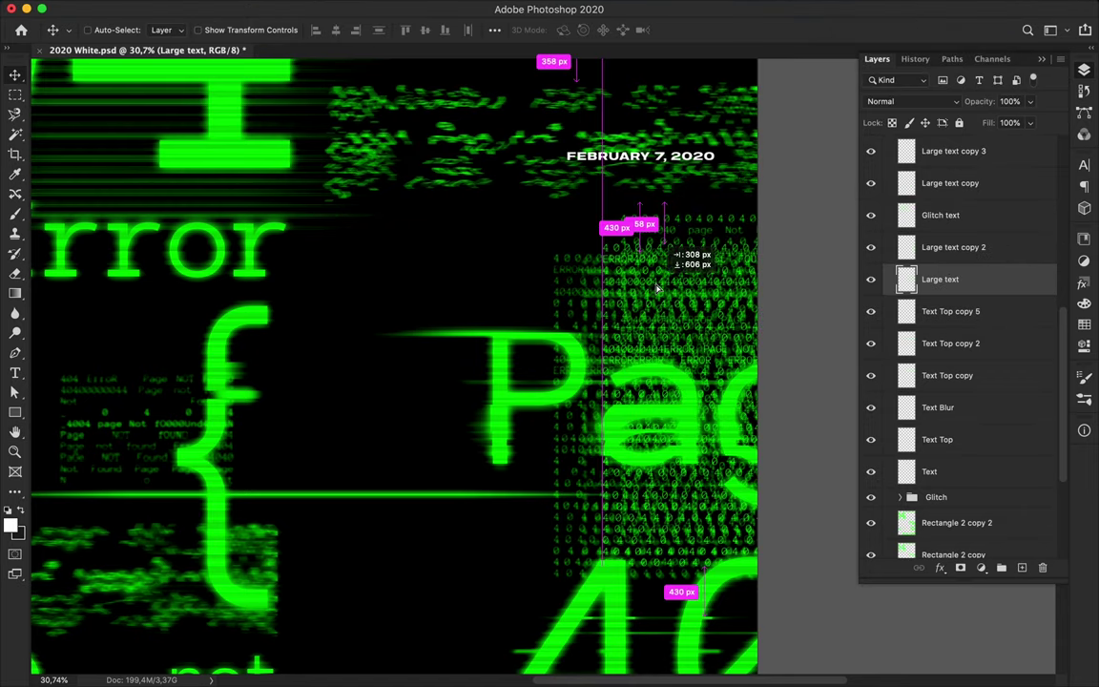
{"action": "scroll", "coordinate": [573, 333], "scroll_direction": "down", "scroll_amount": 2}
{"action": "scroll", "coordinate": [638, 359], "scroll_direction": "down", "scroll_amount": 2}
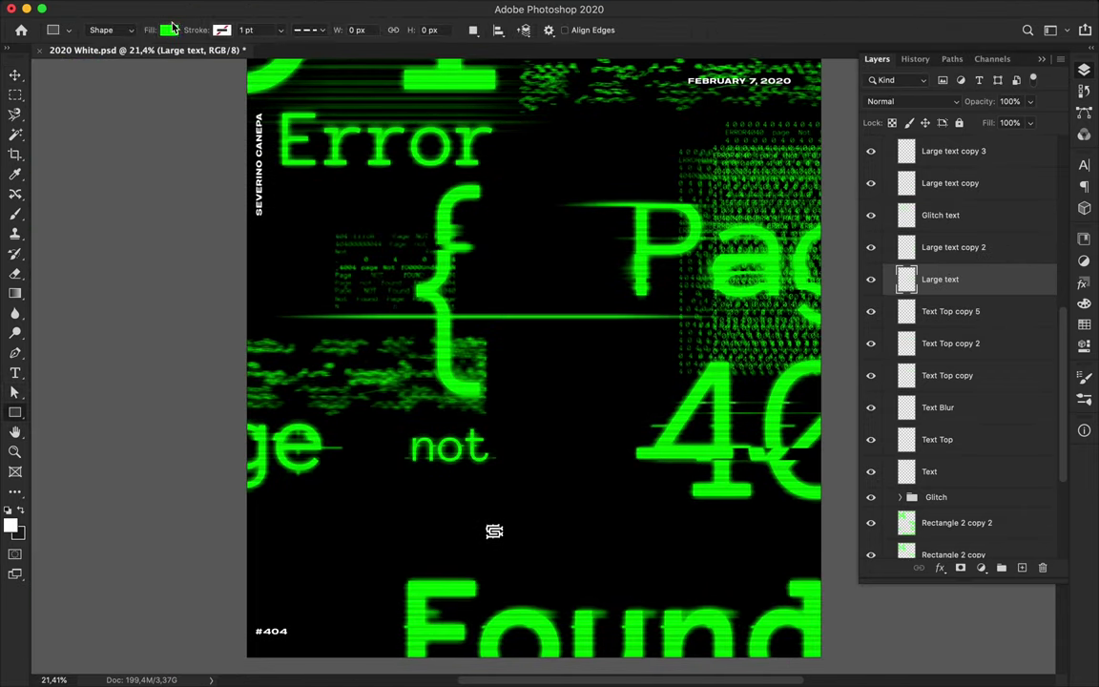
- Set the rectangle fill to a gradient with a 00ff00 green stop and draw a first bar
{"action": "left_click", "coordinate": [172, 29]}
{"action": "left_click", "coordinate": [133, 59]}
{"action": "double_click", "coordinate": [71, 234]}
{"action": "type", "text": "00ff00"}
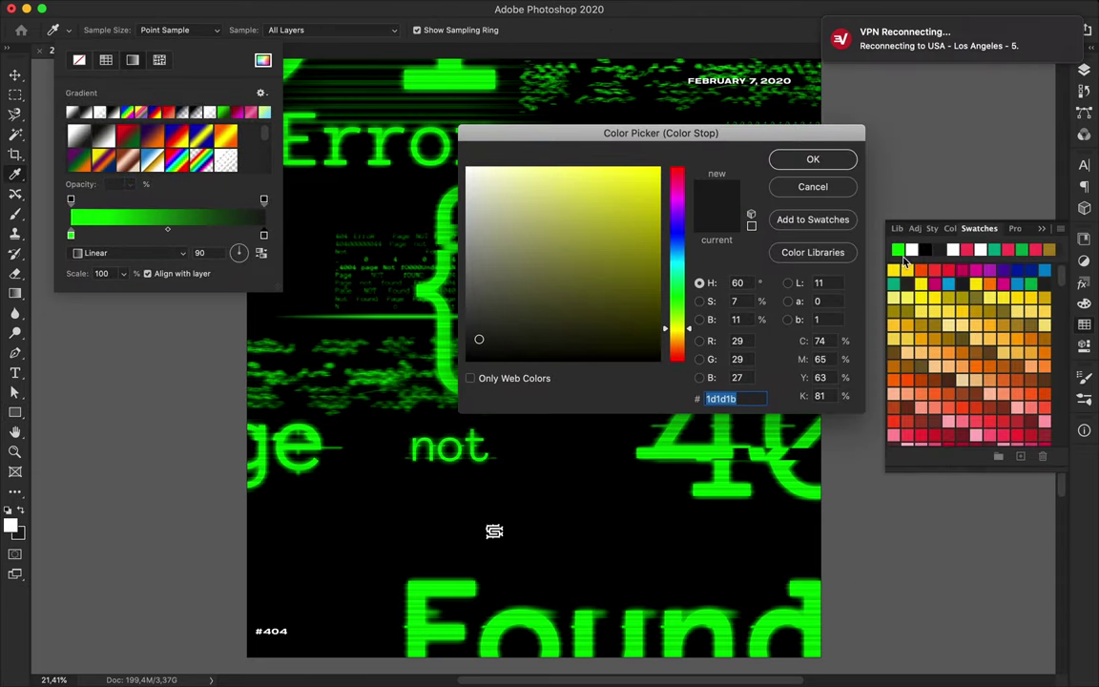
{"action": "key", "text": "Return"}
{"action": "double_click", "coordinate": [263, 234]}
{"action": "key", "text": "Return"}
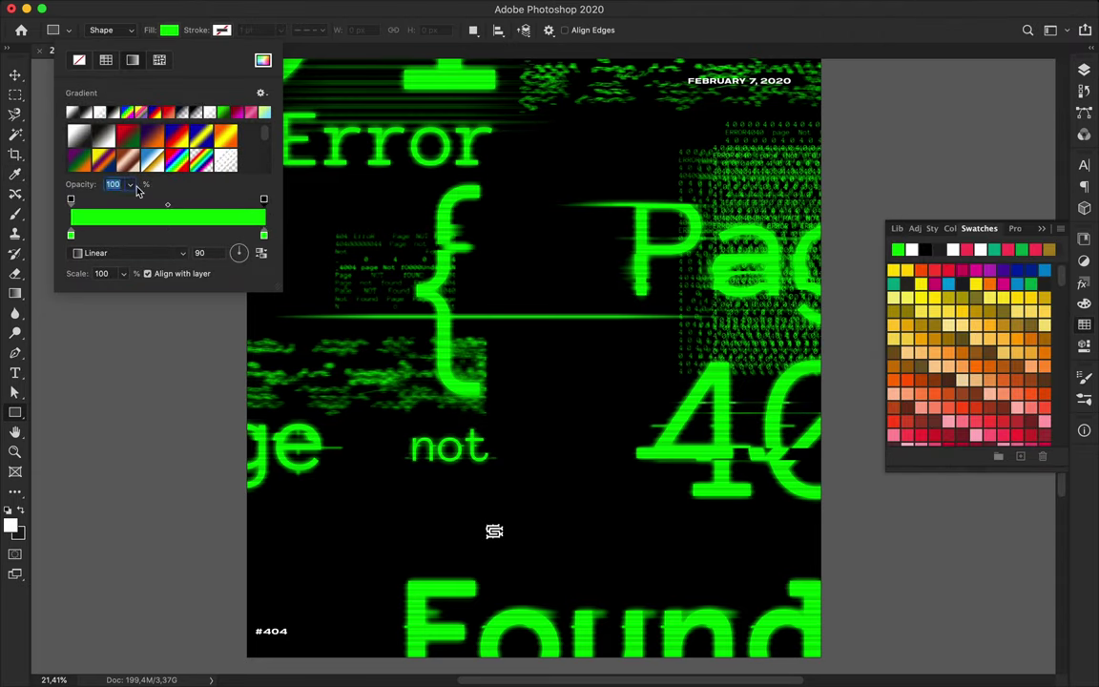
{"action": "key", "text": "Return"}
{"action": "left_click_drag", "start_coordinate": [344, 492], "coordinate": [655, 512]}
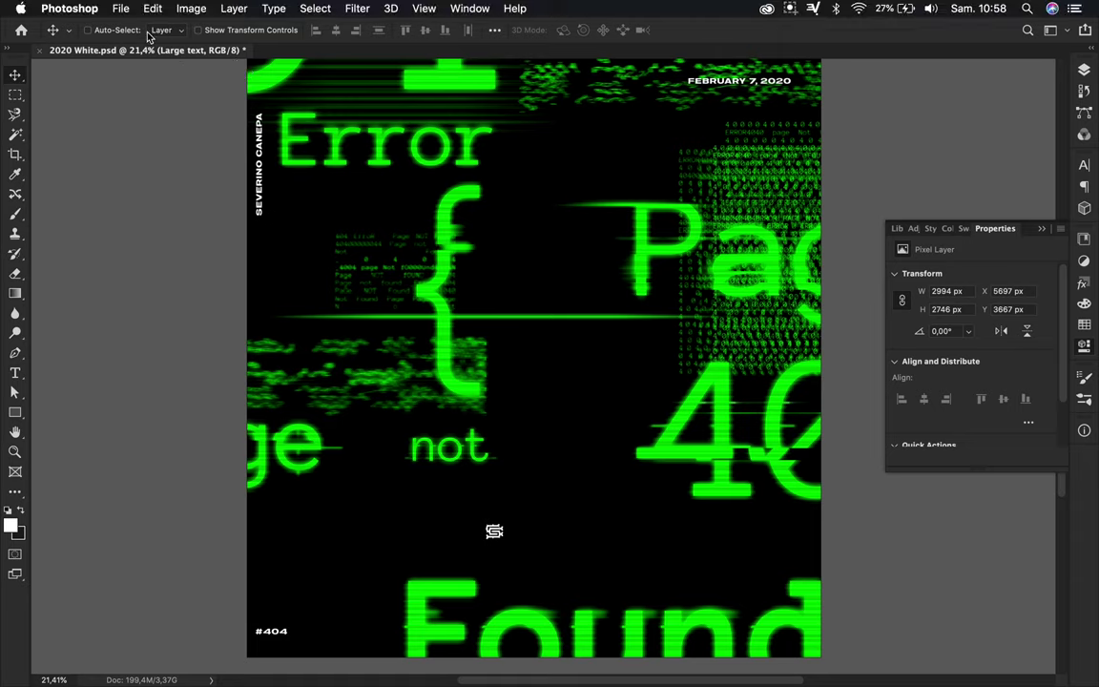
- Redraw the long bar below 'not' and give it the green-to-transparent gradient fill
{"action": "double_click", "coordinate": [263, 234]}
{"action": "type", "text": "00ff00"}
{"action": "key", "text": "Return"}
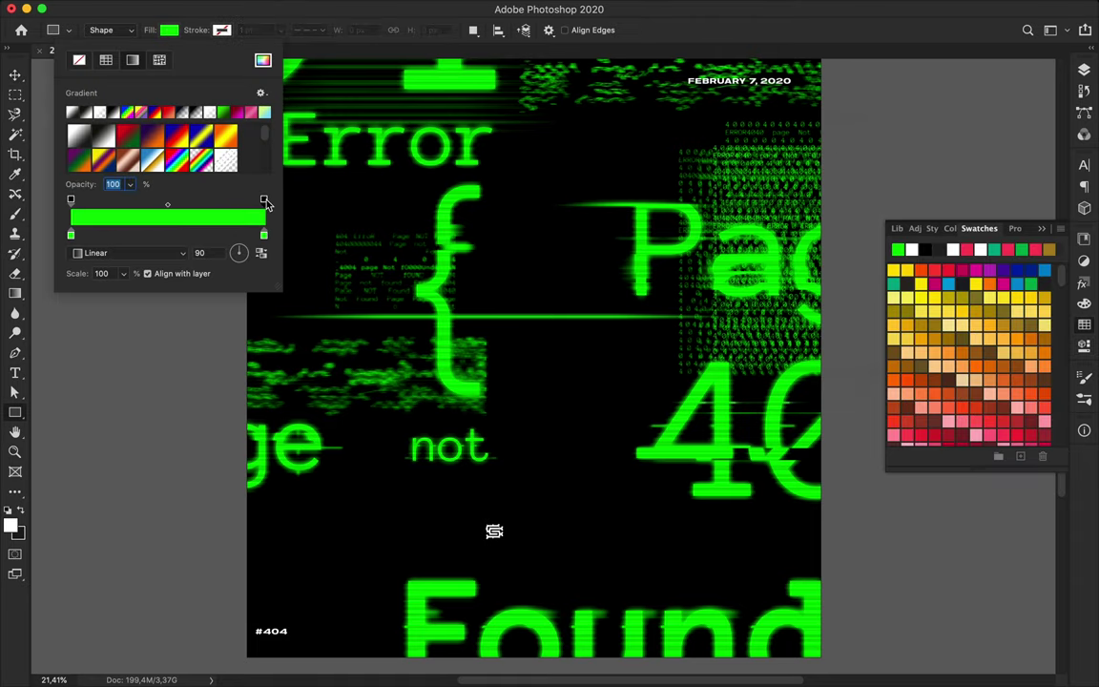
{"action": "key", "text": "Return"}
{"action": "left_click_drag", "start_coordinate": [327, 493], "coordinate": [631, 511]}
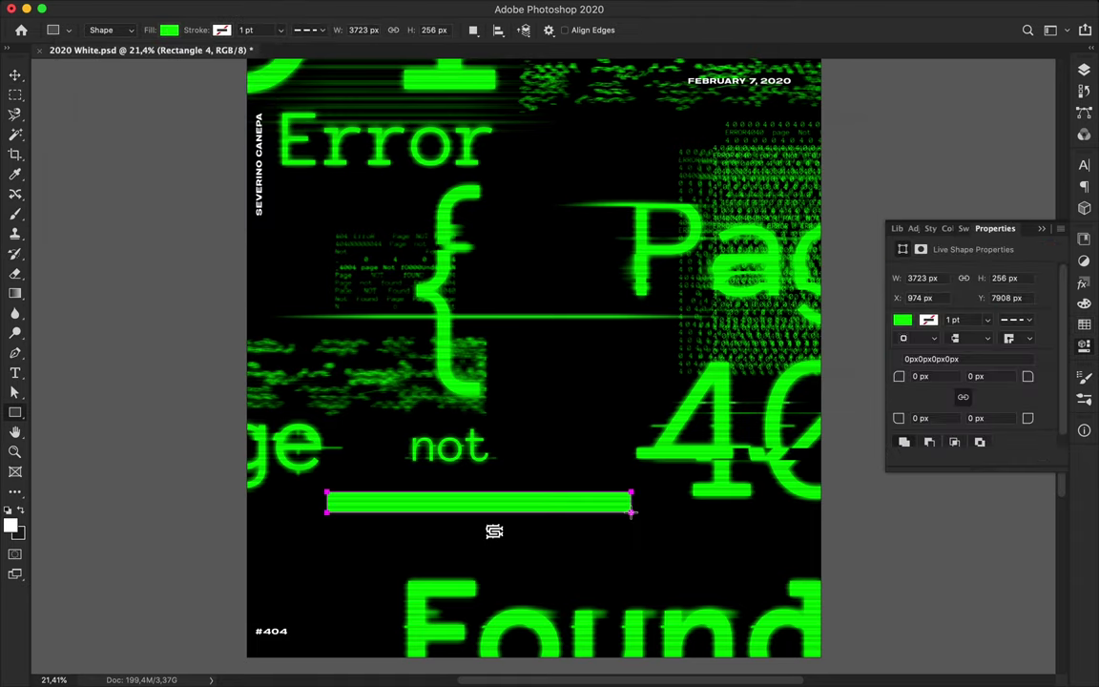
{"action": "key", "text": "a"}
{"action": "left_click", "coordinate": [228, 30]}
{"action": "left_click", "coordinate": [505, 456]}
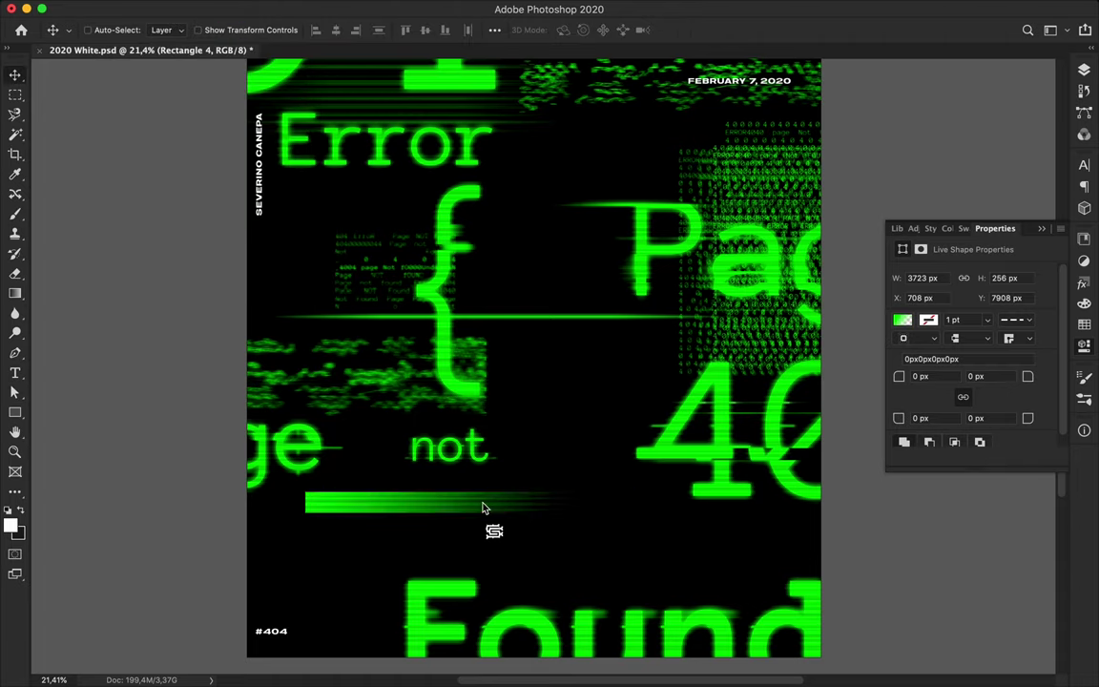
- Add the '_404 _Error Page Not Found' caption text near the bar
{"action": "key", "text": "t"}
{"action": "left_click", "coordinate": [338, 545]}
{"action": "type", "text": "_404 _Error Page Not Found"}
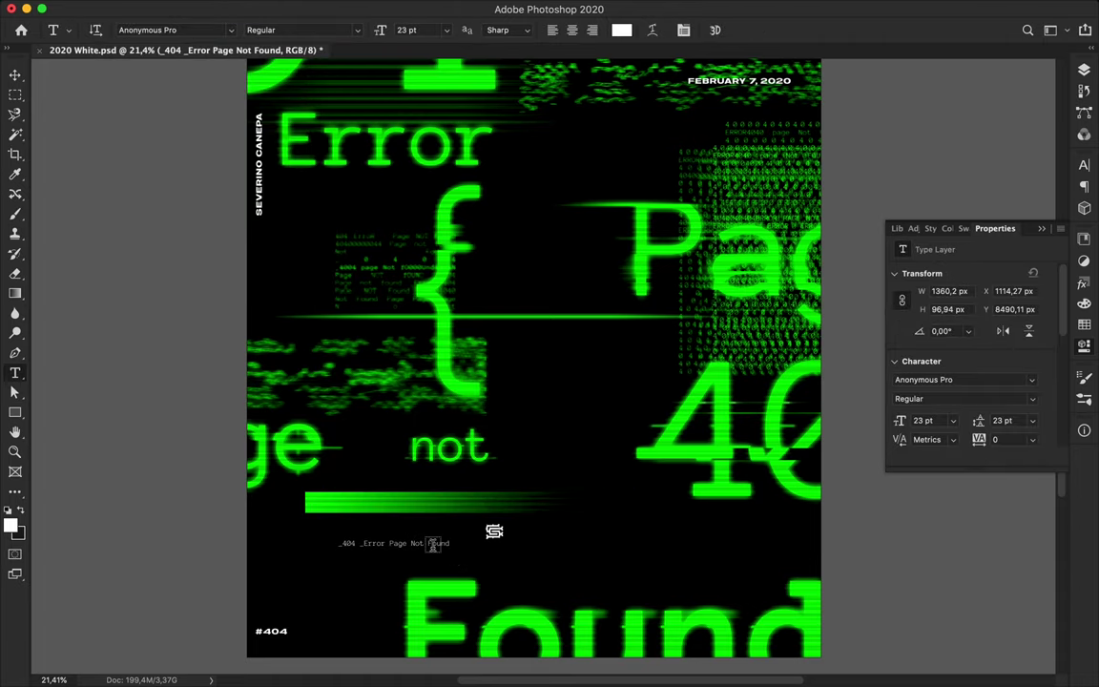
{"action": "key", "text": "Escape"}
{"action": "key", "text": "v"}
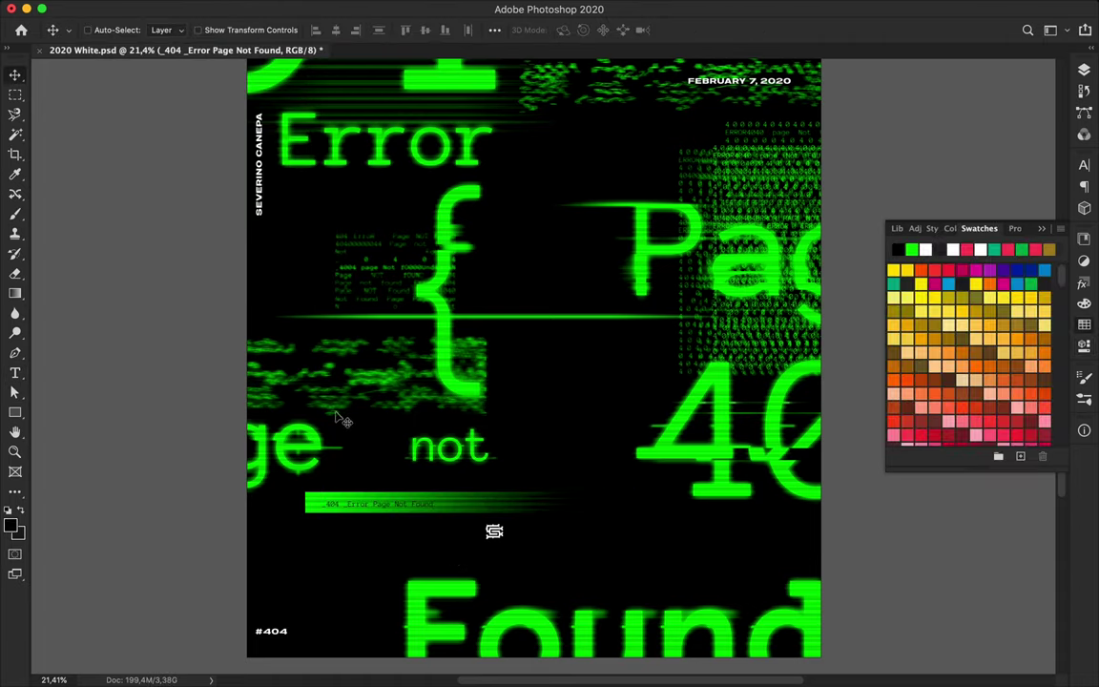
{"action": "left_click", "coordinate": [1086, 164]}
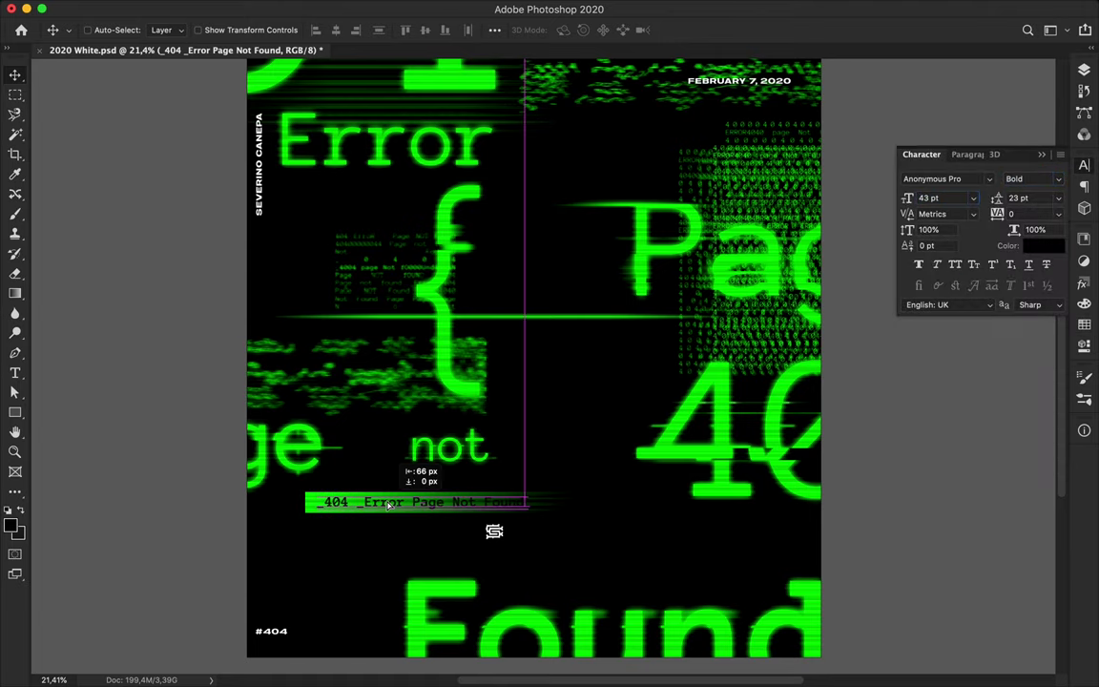
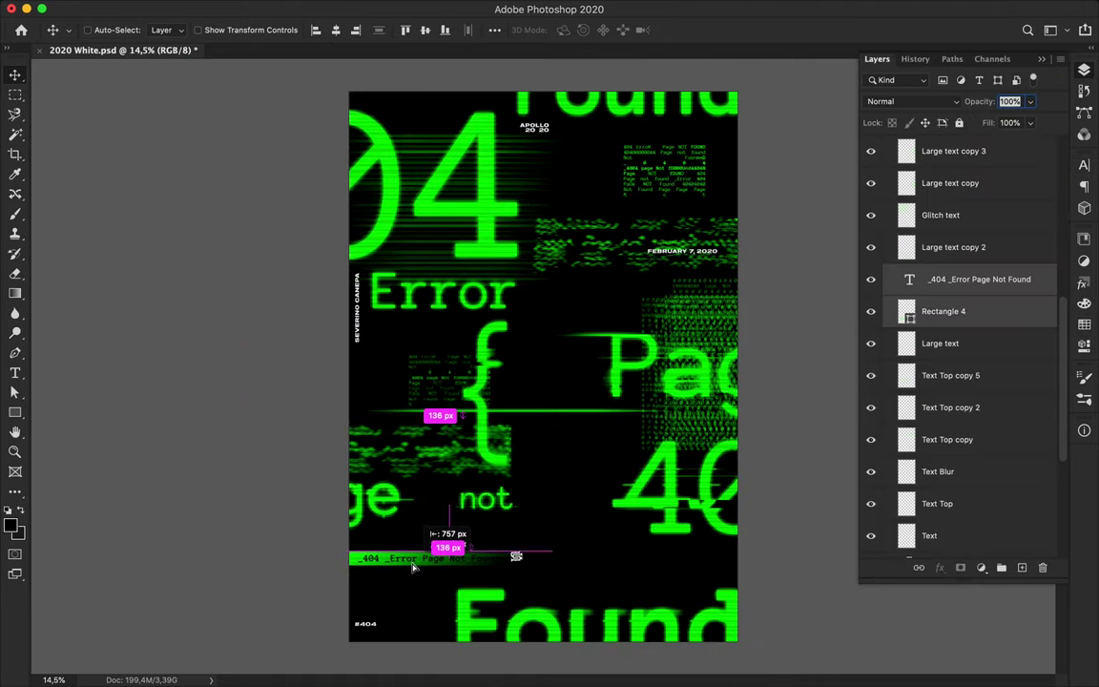
- Move the FEBRUARY 7, 2020 date up under the top-right text block
{"action": "left_click", "coordinate": [527, 567], "text": "ctrl"}
{"action": "left_click_drag", "start_coordinate": [705, 257], "coordinate": [696, 210]}
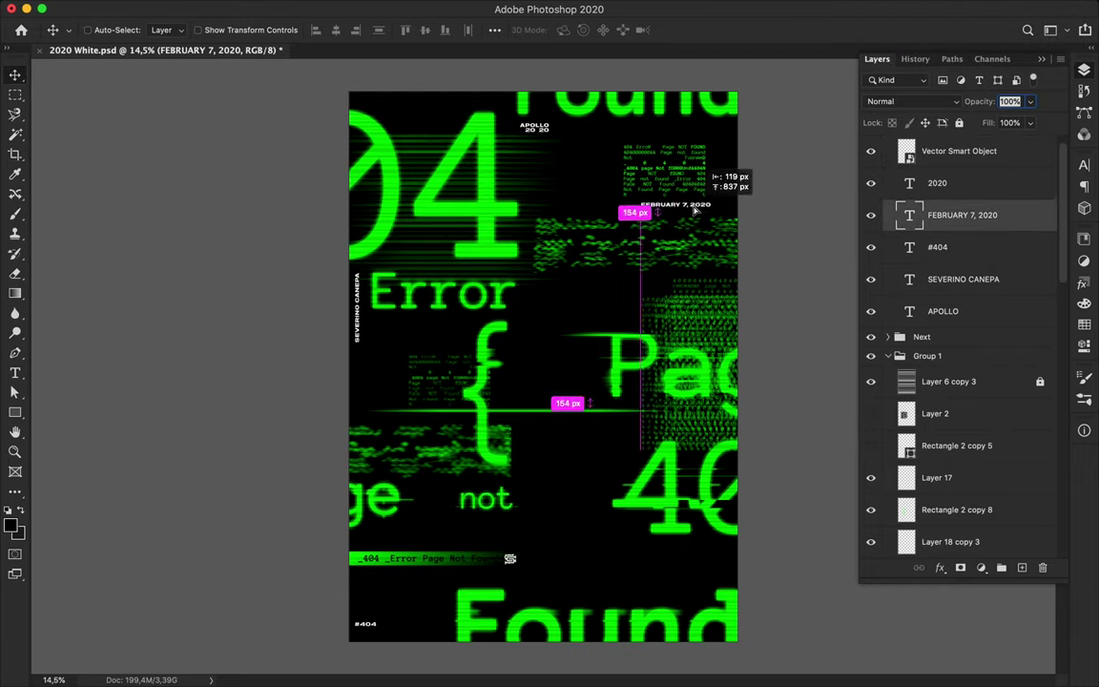
{"action": "left_click_drag", "start_coordinate": [544, 128], "coordinate": [701, 135]}
{"action": "scroll", "coordinate": [706, 143], "scroll_direction": "up", "scroll_amount": 5}
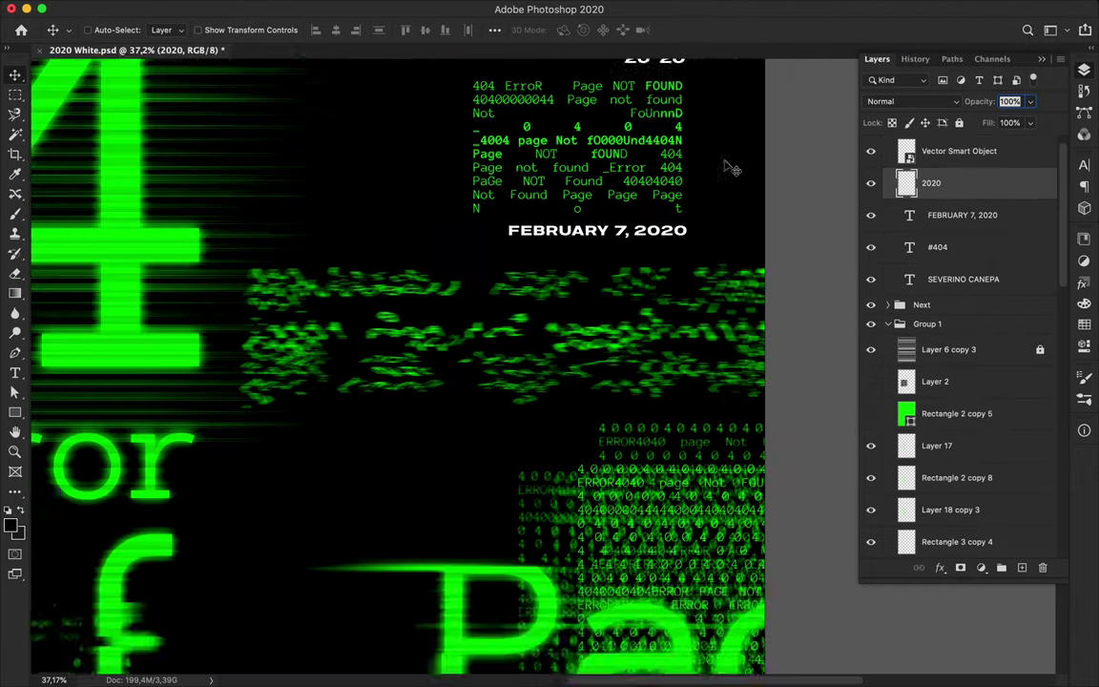
{"action": "left_click", "coordinate": [584, 235]}
- Fade the left end of the _404 _Error Page Not Found layer with a black-to-white gradient mask
{"action": "scroll", "coordinate": [584, 235], "scroll_direction": "down", "scroll_amount": 5}
{"action": "scroll", "coordinate": [515, 486], "scroll_direction": "up", "scroll_amount": 3}
{"action": "left_click", "coordinate": [515, 487]}
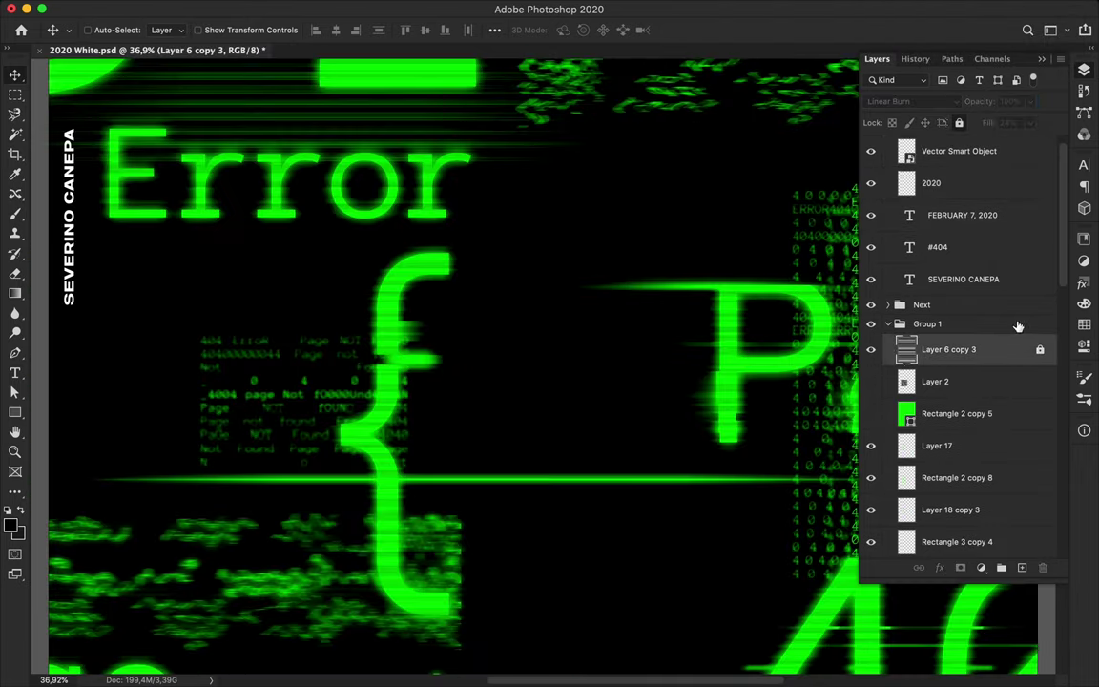
{"action": "left_click", "coordinate": [731, 517]}
{"action": "scroll", "coordinate": [876, 507], "scroll_direction": "down", "scroll_amount": 2}
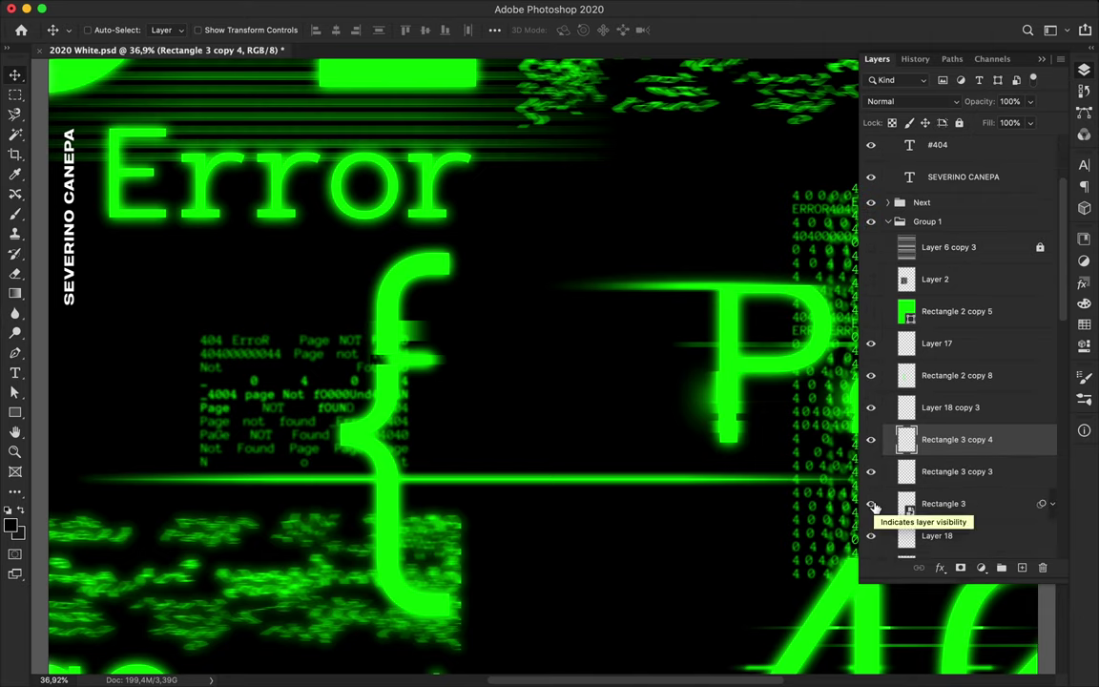
{"action": "scroll", "coordinate": [611, 363], "scroll_direction": "down", "scroll_amount": 3}
{"action": "scroll", "coordinate": [614, 369], "scroll_direction": "up", "scroll_amount": 2}
{"action": "left_click", "coordinate": [613, 368], "text": "super"}
{"action": "left_click", "coordinate": [362, 503], "text": "super"}
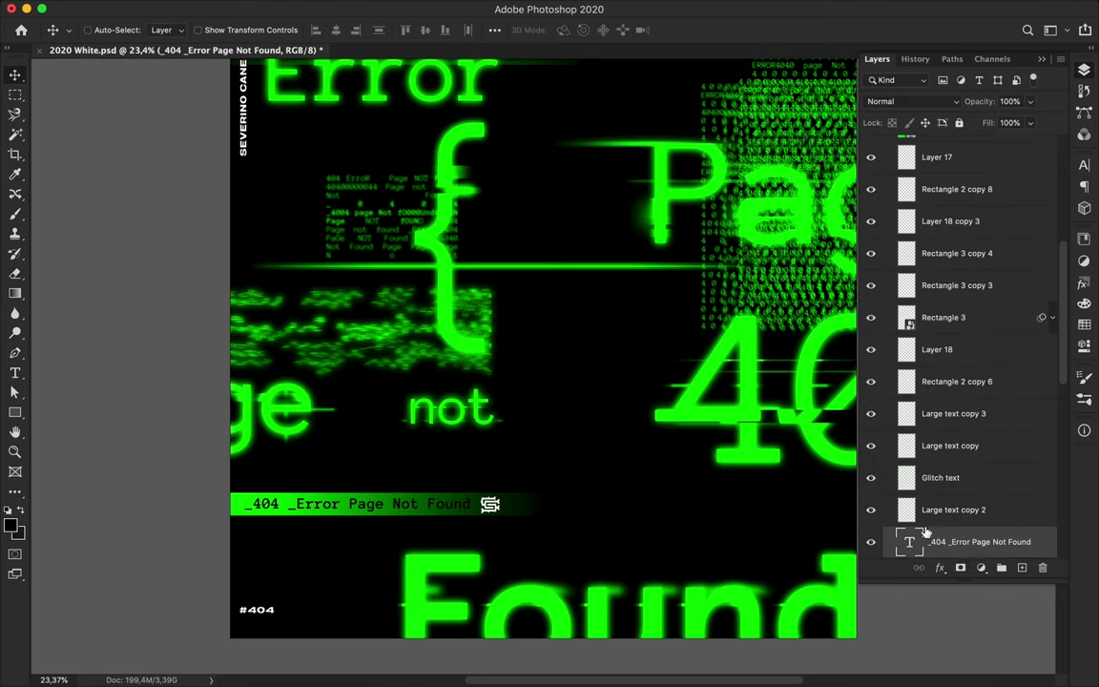
{"action": "key", "text": "g"}
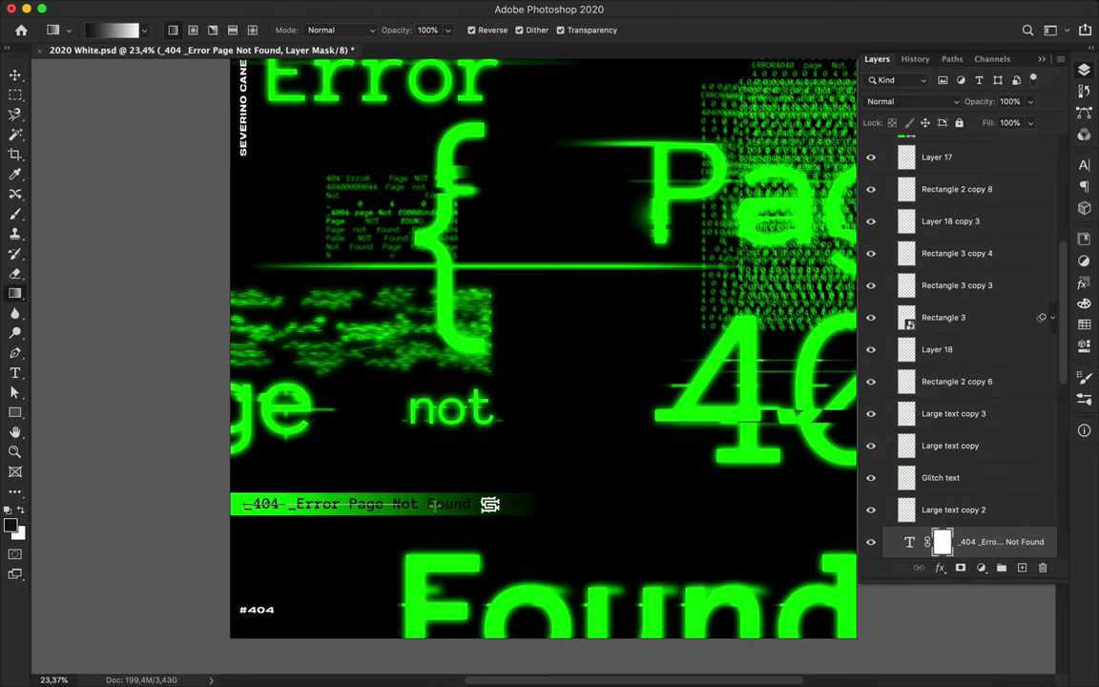
{"action": "key", "text": "v"}
- Select the Layer 6 copy 3 and Glitch text layers in the Layers panel
{"action": "scroll", "coordinate": [392, 522], "scroll_direction": "down", "scroll_amount": 1}
{"action": "scroll", "coordinate": [315, 286], "scroll_direction": "down", "scroll_amount": 1}
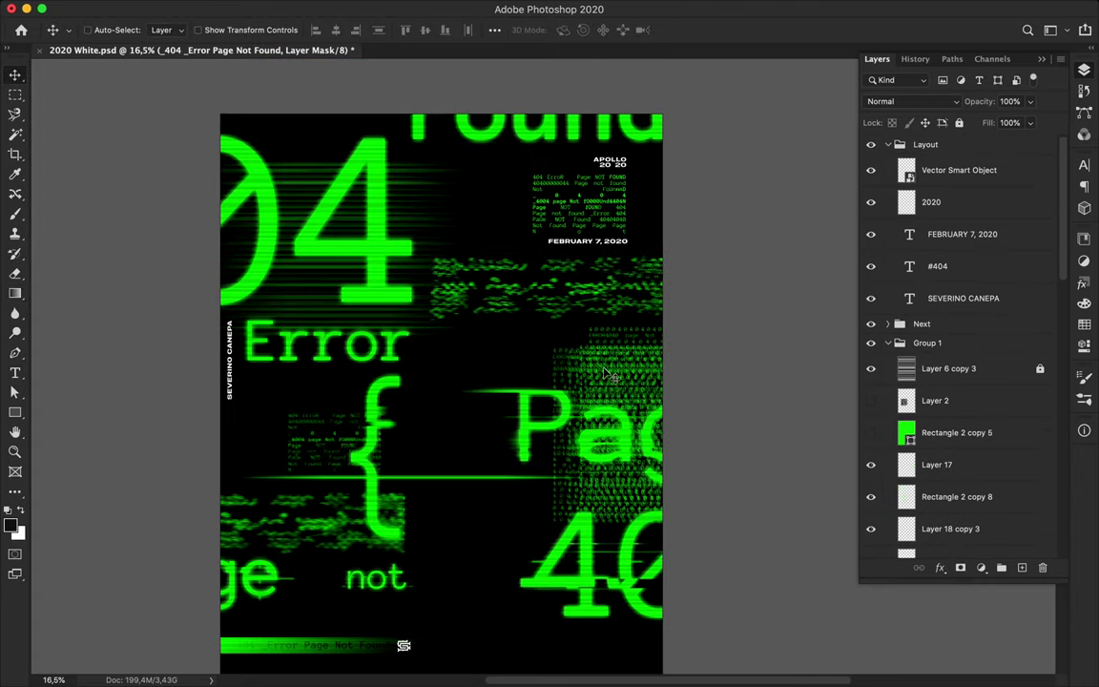
{"action": "scroll", "coordinate": [310, 255], "scroll_direction": "down", "scroll_amount": 1}
{"action": "left_click", "coordinate": [310, 256], "text": "super"}
{"action": "left_click", "coordinate": [305, 217], "text": "super"}
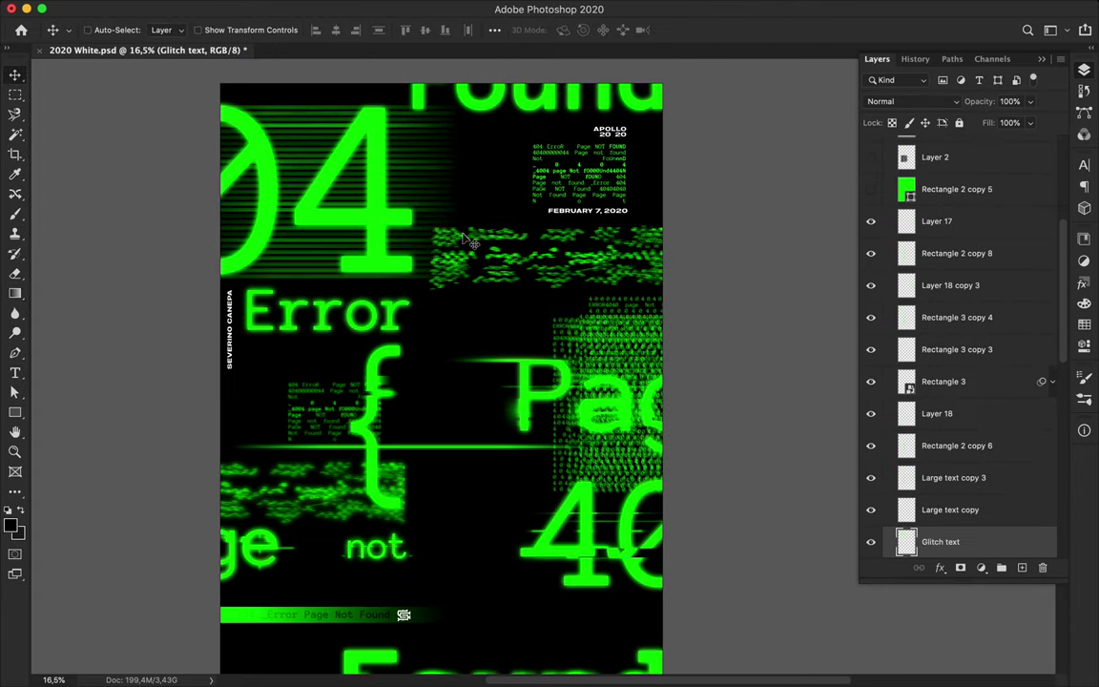
{"action": "scroll", "coordinate": [913, 253], "scroll_direction": "up", "scroll_amount": 5}
- Duplicate the green pixel-block layers, move them down the stack, and blur the copy
{"action": "left_click_drag", "start_coordinate": [873, 213], "coordinate": [954, 219]}
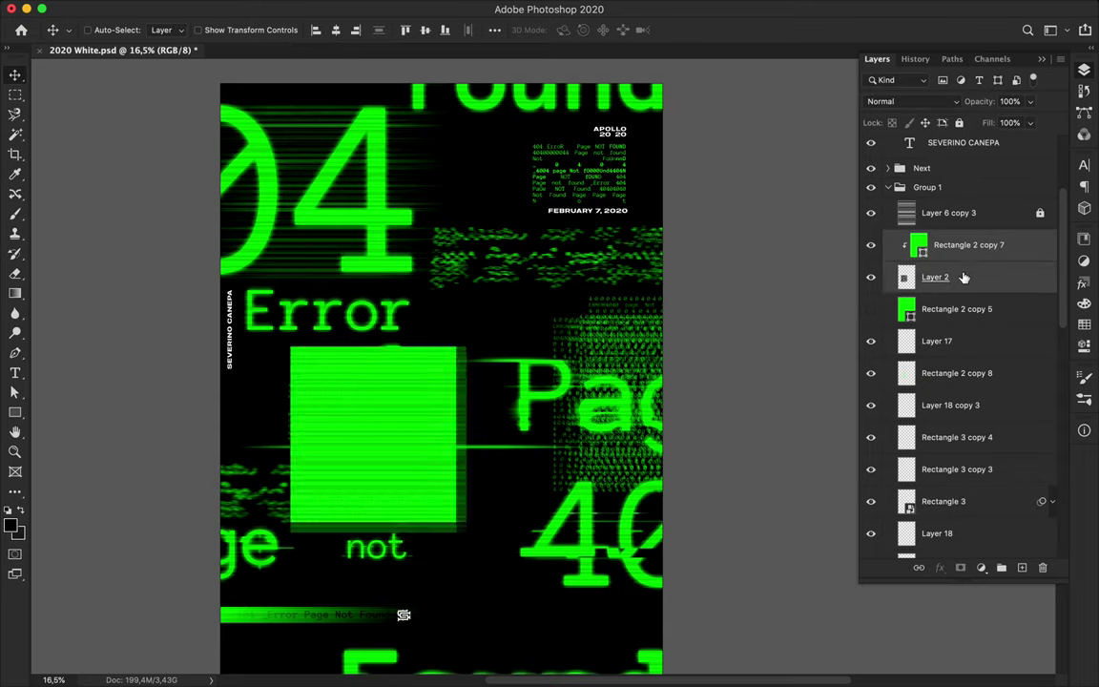
{"action": "mouse_move", "coordinate": [954, 219]}
{"action": "left_mouse_down"}
{"action": "mouse_move", "coordinate": [984, 380]}
{"action": "mouse_move", "coordinate": [977, 572]}
{"action": "mouse_move", "coordinate": [953, 482]}
{"action": "left_mouse_up"}
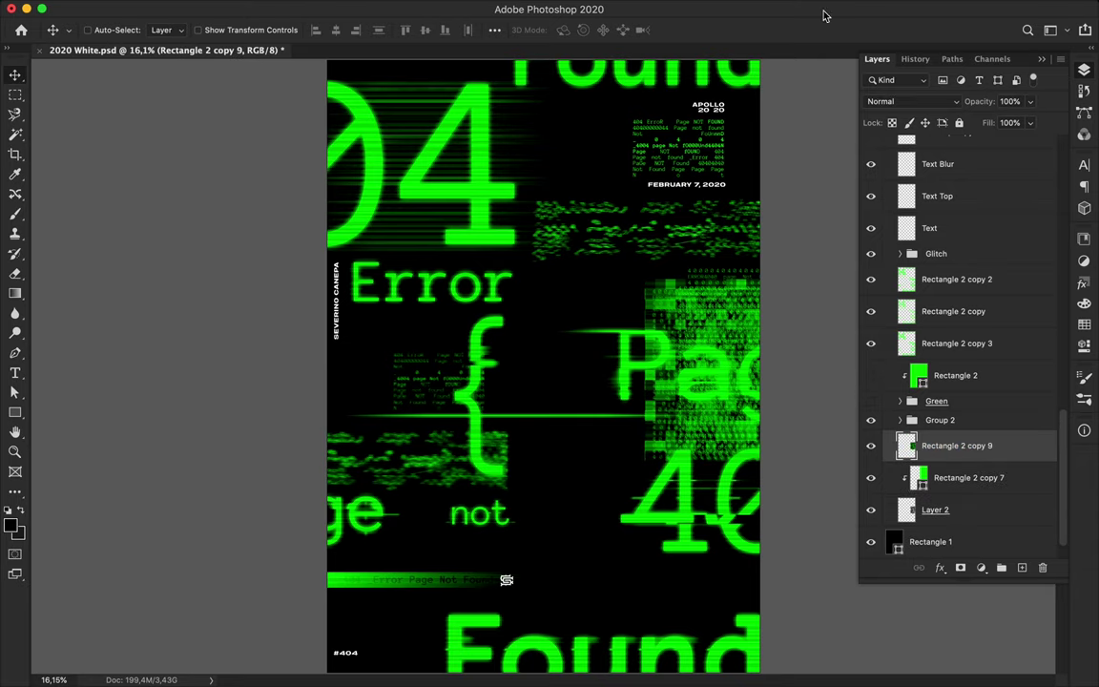
{"action": "left_click", "coordinate": [591, 9]}
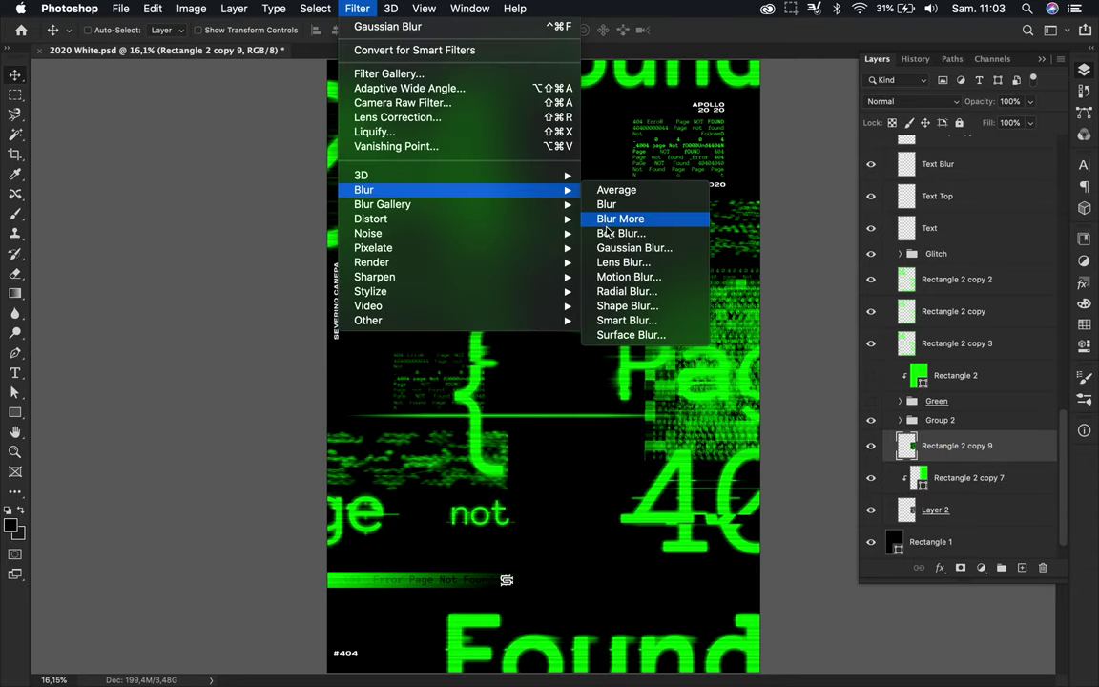
{"action": "left_click", "coordinate": [659, 246]}
{"action": "key", "text": "Return"}
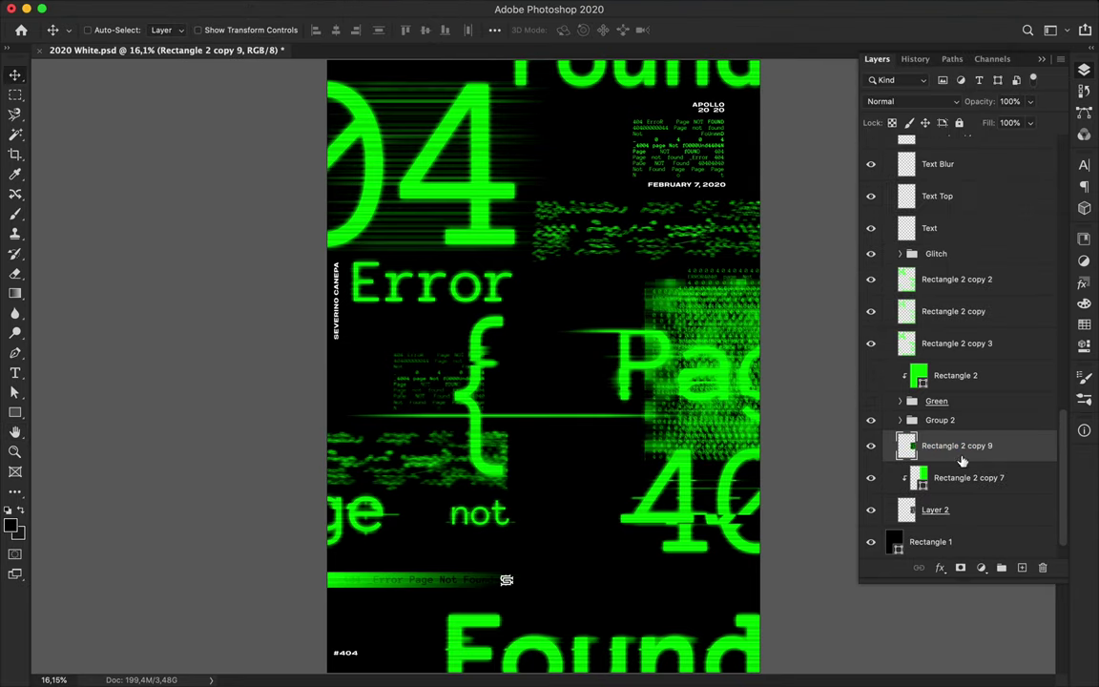
- Set the pixel block to Linear Dodge (Add), place it over the word Page, and save
{"action": "right_click", "coordinate": [1001, 449]}
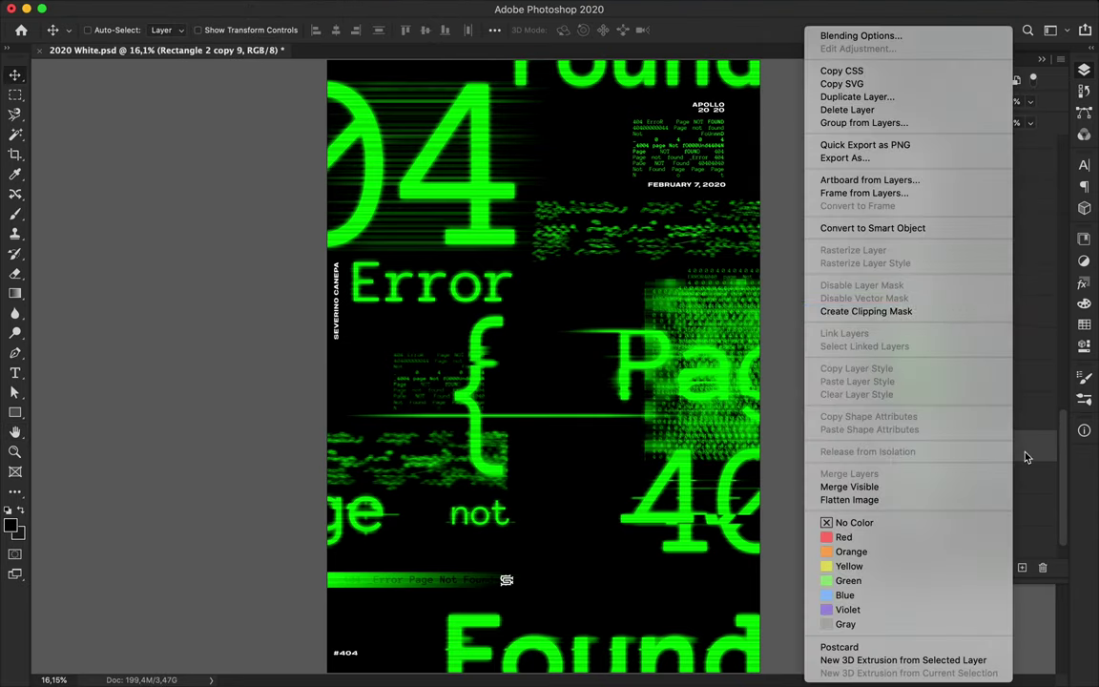
{"action": "left_click", "coordinate": [1026, 457]}
{"action": "left_click", "coordinate": [903, 101]}
{"action": "left_click", "coordinate": [912, 231]}
{"action": "mouse_move", "coordinate": [620, 431]}
{"action": "left_mouse_down"}
{"action": "mouse_move", "coordinate": [790, 416]}
{"action": "mouse_move", "coordinate": [565, 649]}
{"action": "left_mouse_up"}
{"action": "key", "text": "ctrl+s"}
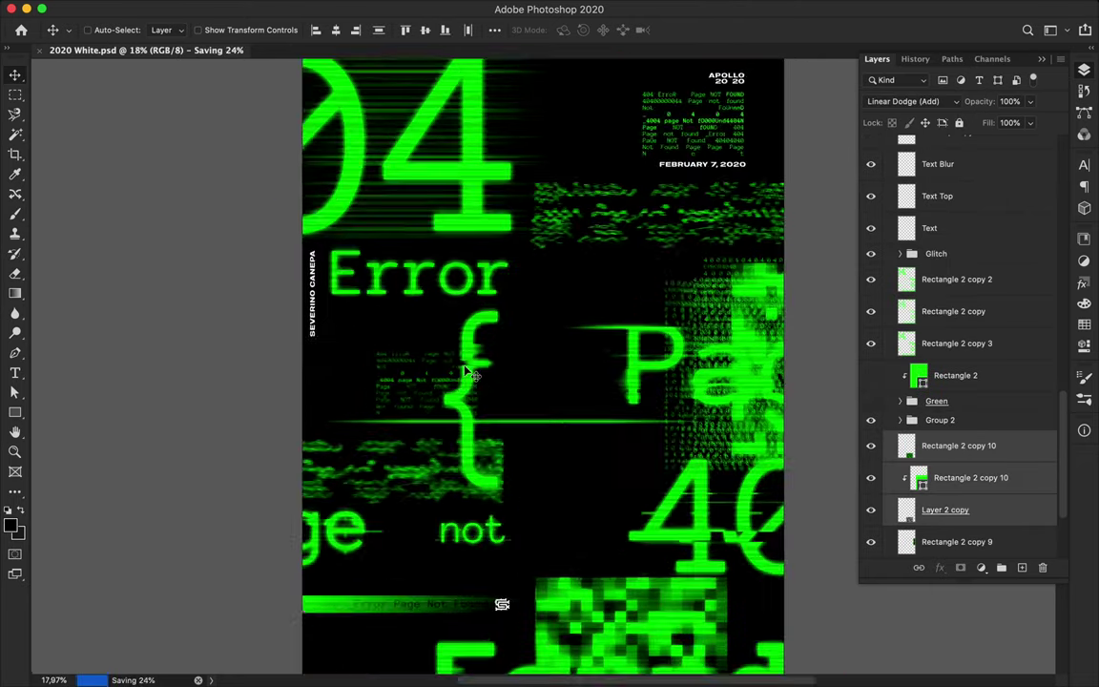
- Select the Rectangle 2 copy 3 and Rectangle 2 copy 2 layers
{"action": "scroll", "coordinate": [968, 448], "scroll_direction": "down", "scroll_amount": 5}
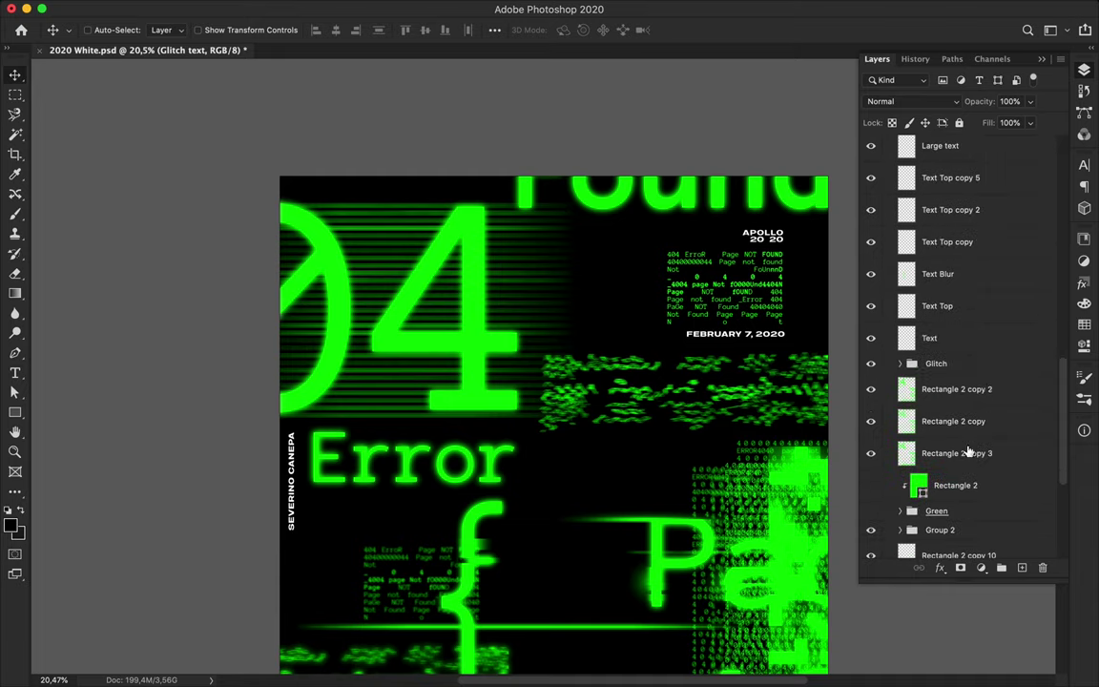
{"action": "left_click", "coordinate": [508, 293]}
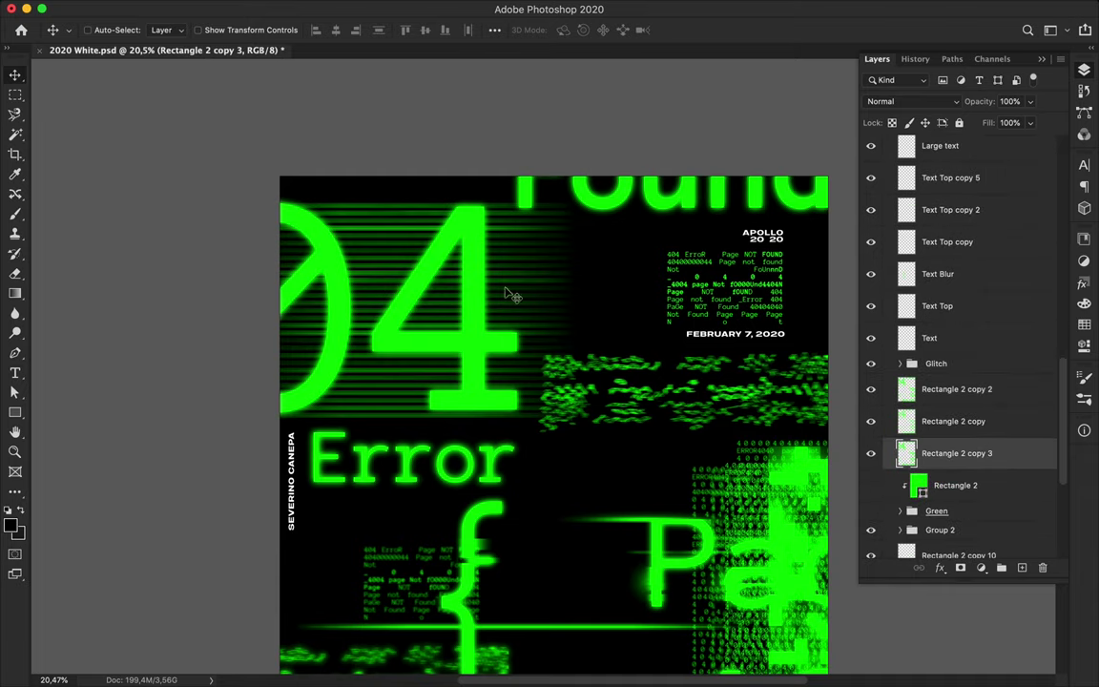
{"action": "left_click", "coordinate": [952, 389]}
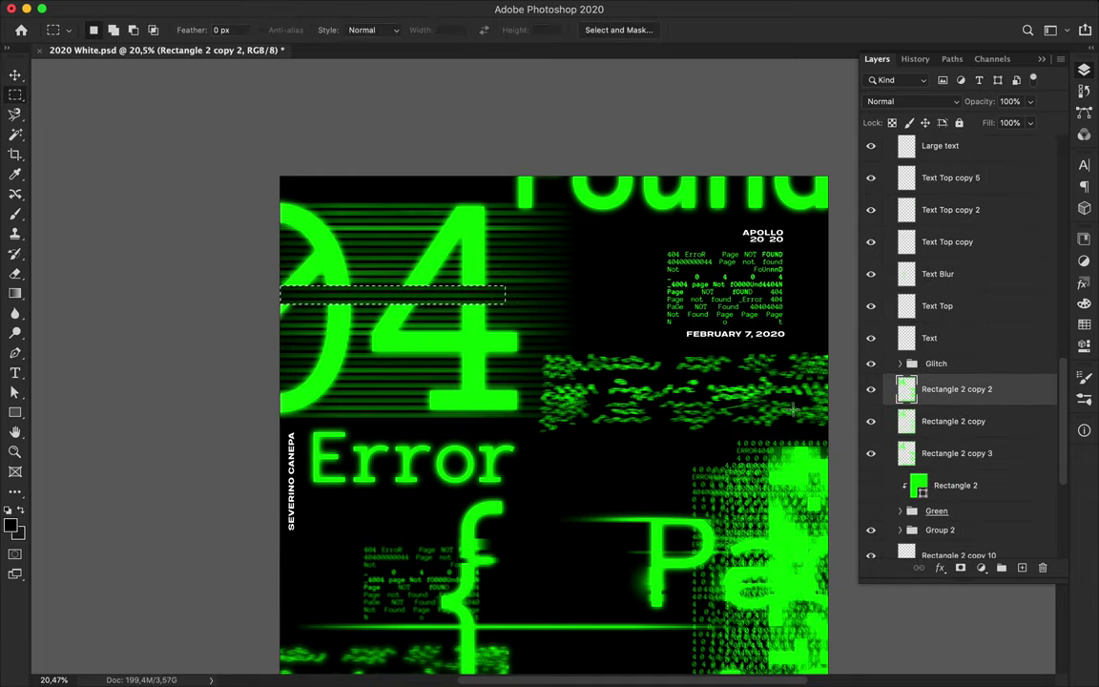
- Copy a thin slice of the 04 to its own layer and shift it sideways
{"action": "key", "text": "super+j"}
{"action": "left_click_drag", "start_coordinate": [424, 286], "coordinate": [423, 271]}
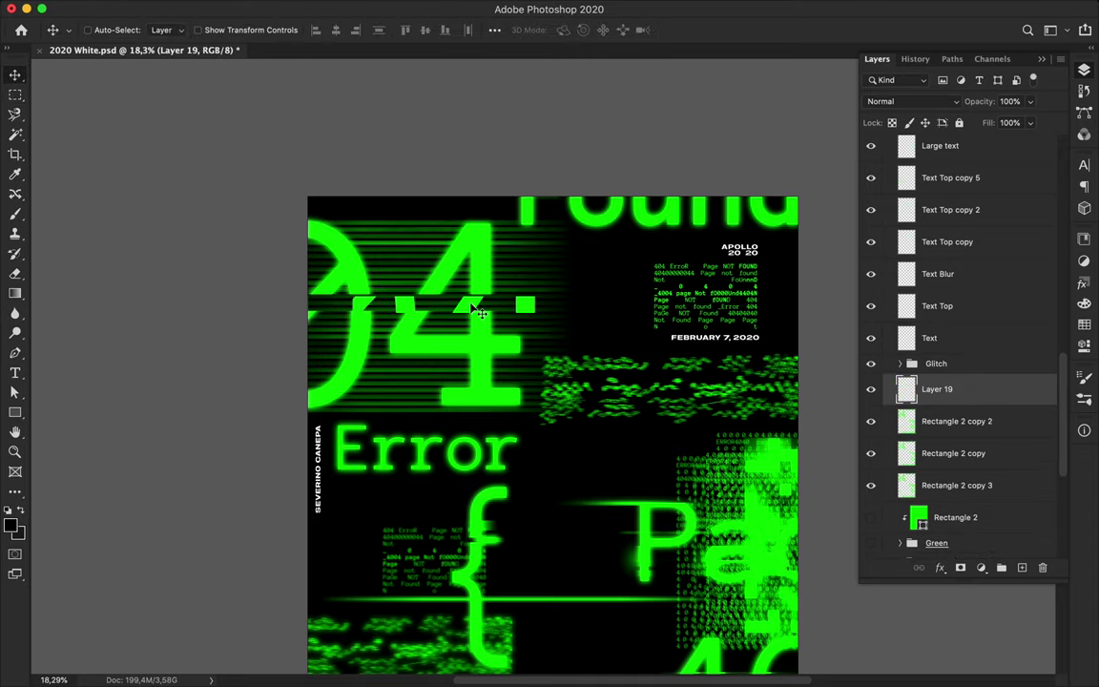
{"action": "key", "text": "super+j"}
{"action": "left_click", "coordinate": [358, 7]}
{"action": "left_click", "coordinate": [387, 26]}
{"action": "key", "text": "Escape"}
- Duplicate the slice layer and smear it horizontally with Motion Blur
{"action": "key", "text": "super+j"}
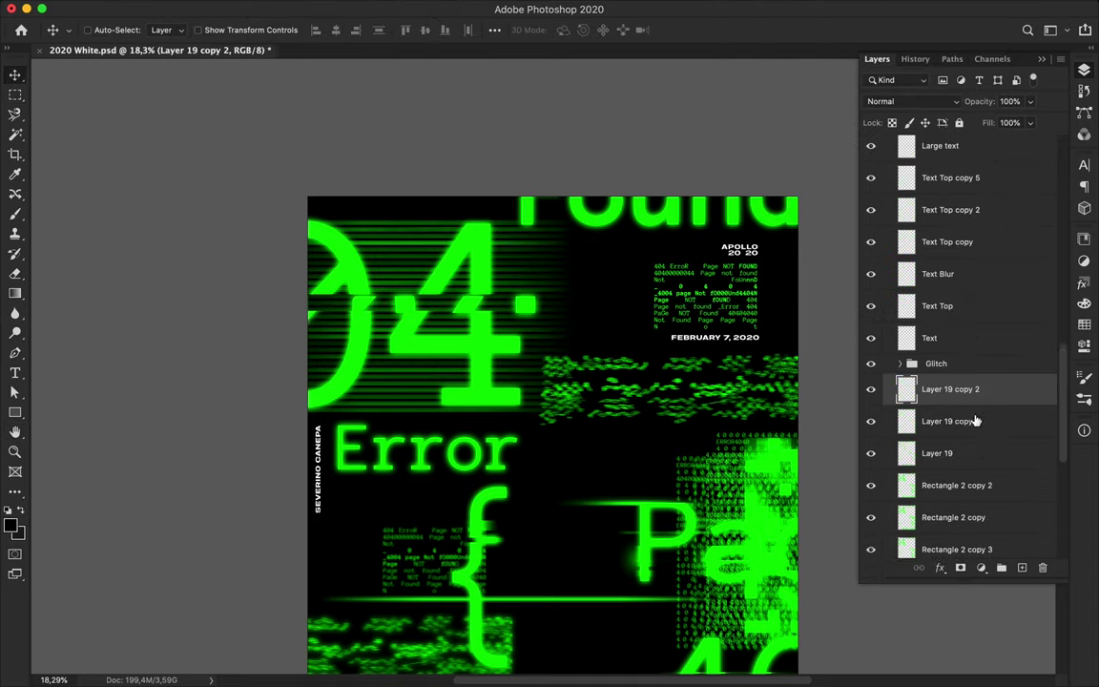
{"action": "key", "text": "super+e"}
{"action": "left_click", "coordinate": [523, 8]}
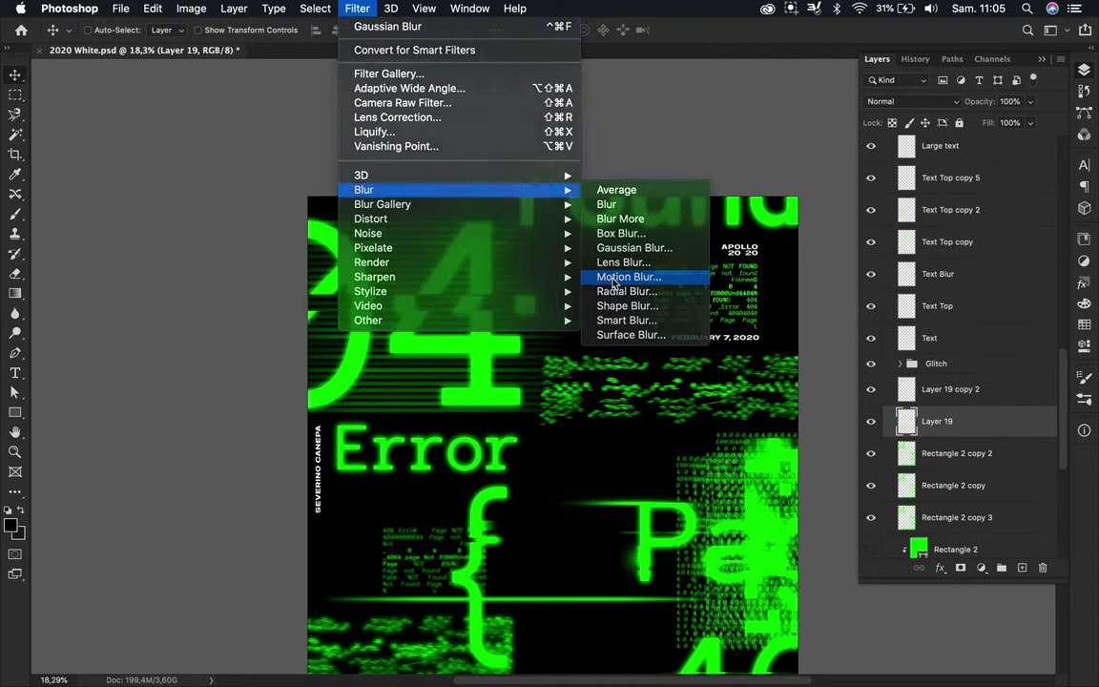
{"action": "left_click", "coordinate": [625, 275]}
{"action": "left_click", "coordinate": [977, 98]}
- Copy a slice of Rectangle 2 copy 3 onto two new layers for motion blurring
{"action": "left_click", "coordinate": [950, 390], "text": "shift"}
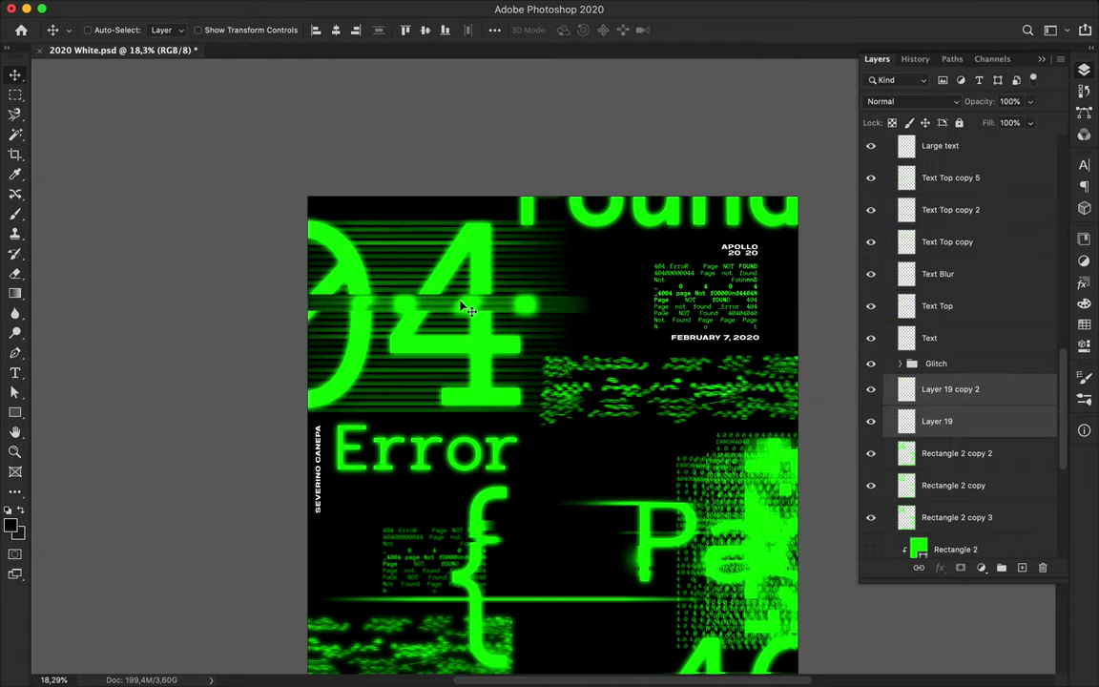
{"action": "left_click", "coordinate": [957, 520]}
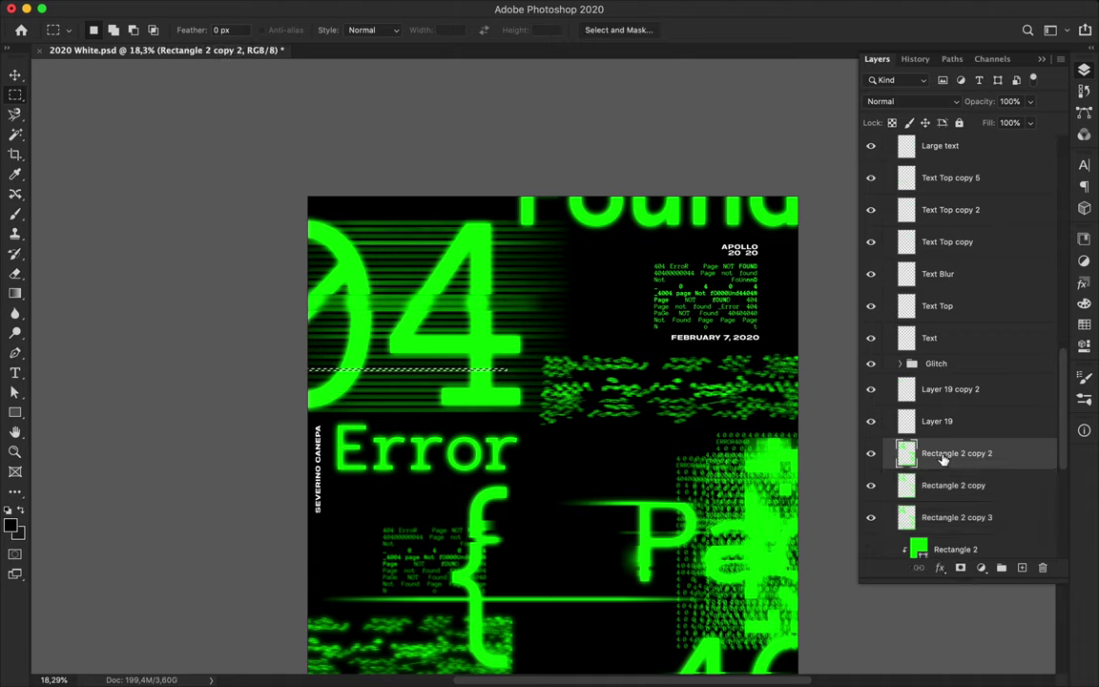
{"action": "key", "text": "ctrl+shift+alt+n"}
{"action": "key", "text": "ctrl+j"}
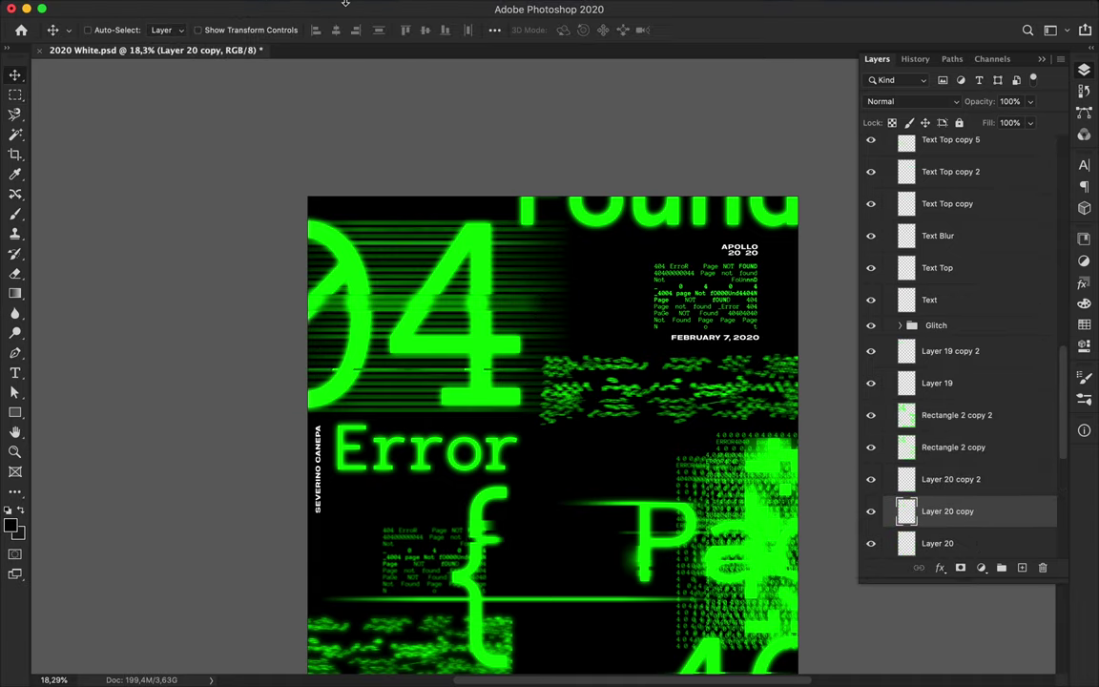
{"action": "left_click", "coordinate": [627, 277]}
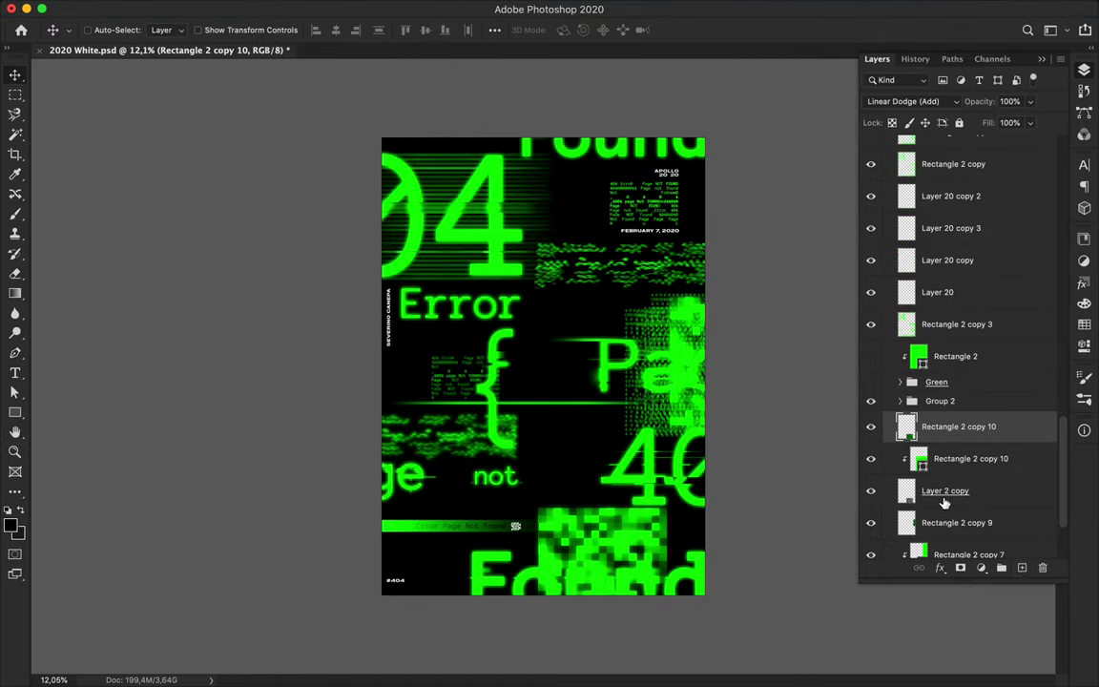
- Draw a rectangle covering the bottom pixel block near Found
{"action": "key", "text": "u"}
{"action": "left_click_drag", "start_coordinate": [520, 491], "coordinate": [674, 657]}
{"action": "left_click", "coordinate": [147, 29]}
{"action": "key", "text": "v"}
- Keep the pixel block in Normal blending at 40% Fill, duplicate it lower, and save
{"action": "left_click", "coordinate": [916, 101]}
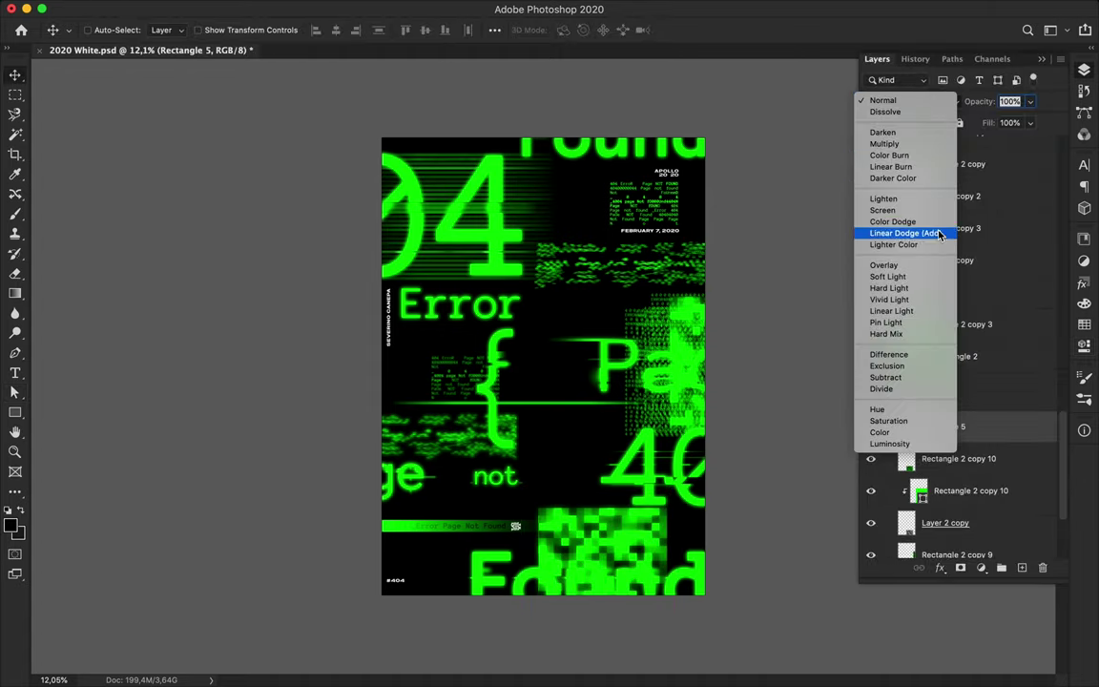
{"action": "left_click", "coordinate": [812, 444]}
{"action": "left_click", "coordinate": [1030, 122]}
{"action": "left_click_drag", "start_coordinate": [1034, 140], "coordinate": [989, 143]}
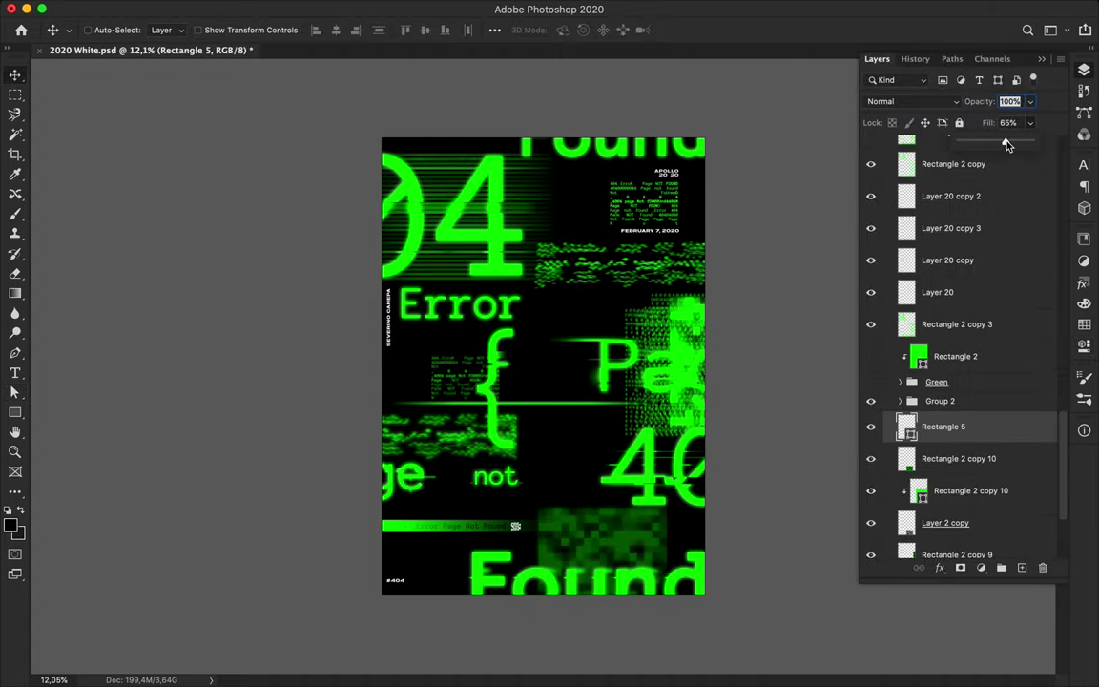
{"action": "left_click", "coordinate": [944, 522], "text": "shift"}
{"action": "left_click_drag", "start_coordinate": [540, 467], "coordinate": [545, 496]}
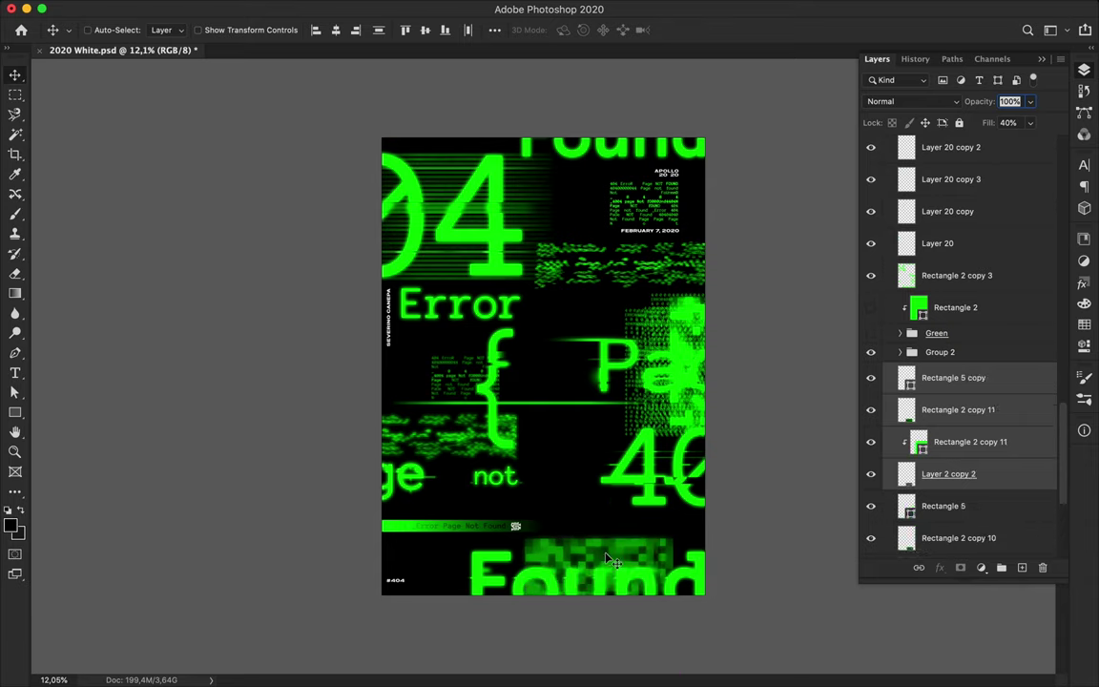
{"action": "key", "text": "super+s"}
- Hide the glitch stripe layers across the 04
{"action": "left_click", "coordinate": [766, 10]}
{"action": "left_click", "coordinate": [834, 42]}
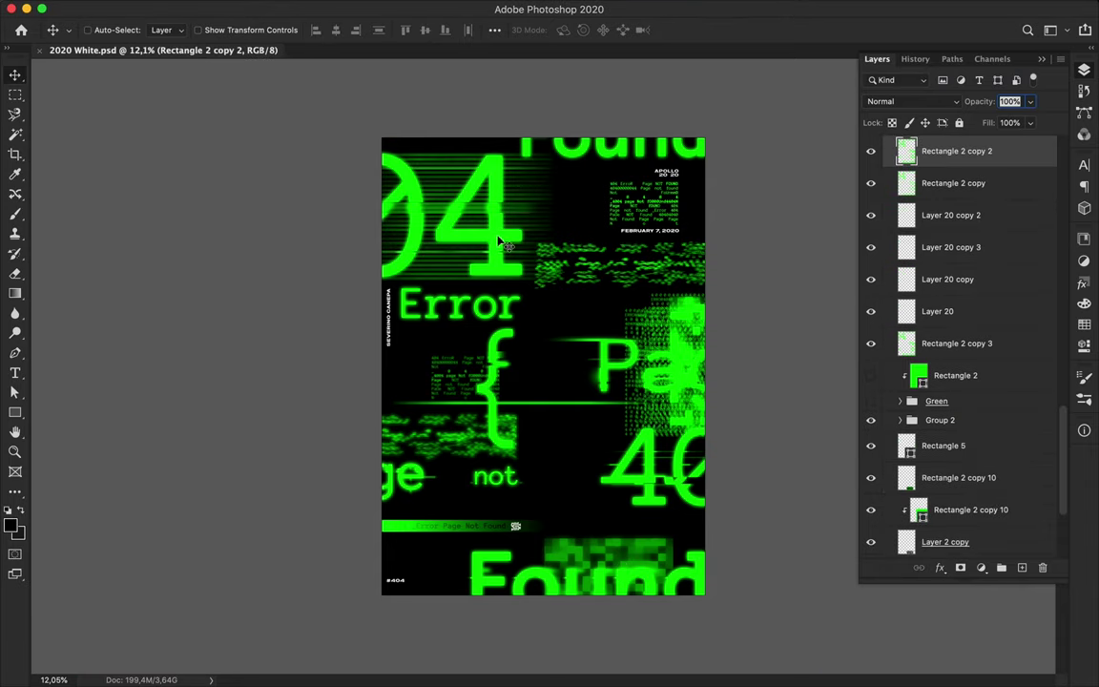
{"action": "scroll", "coordinate": [534, 276], "scroll_direction": "up", "scroll_amount": 5}
{"action": "scroll", "coordinate": [873, 238], "scroll_direction": "up", "scroll_amount": 3}
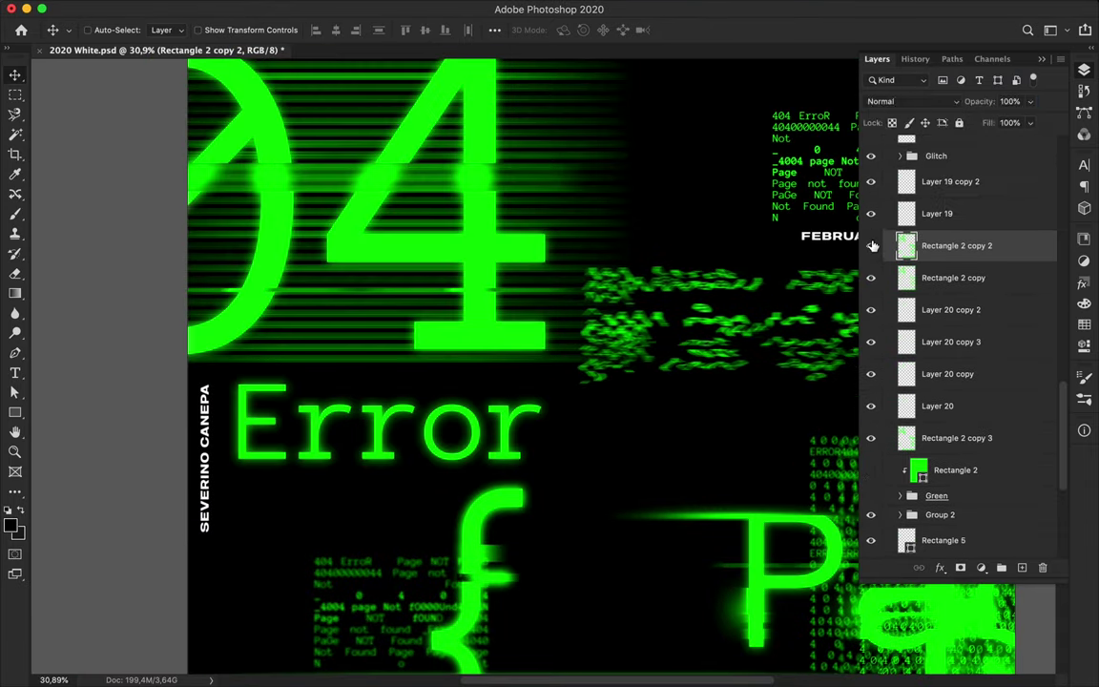
{"action": "left_click", "coordinate": [873, 278]}
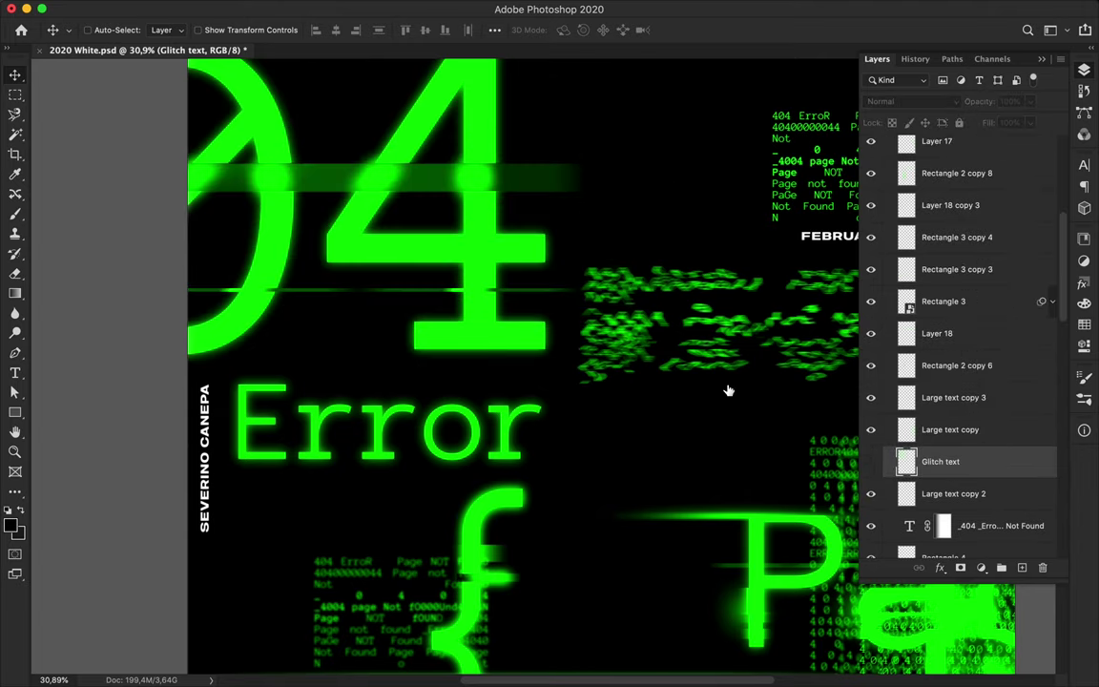
- Restack the stripe layers, moving Rectangle 2 copy 3 under Rectangle 2 copy
{"action": "scroll", "coordinate": [869, 366], "scroll_direction": "up", "scroll_amount": 3}
{"action": "left_click_drag", "start_coordinate": [956, 548], "coordinate": [954, 410]}
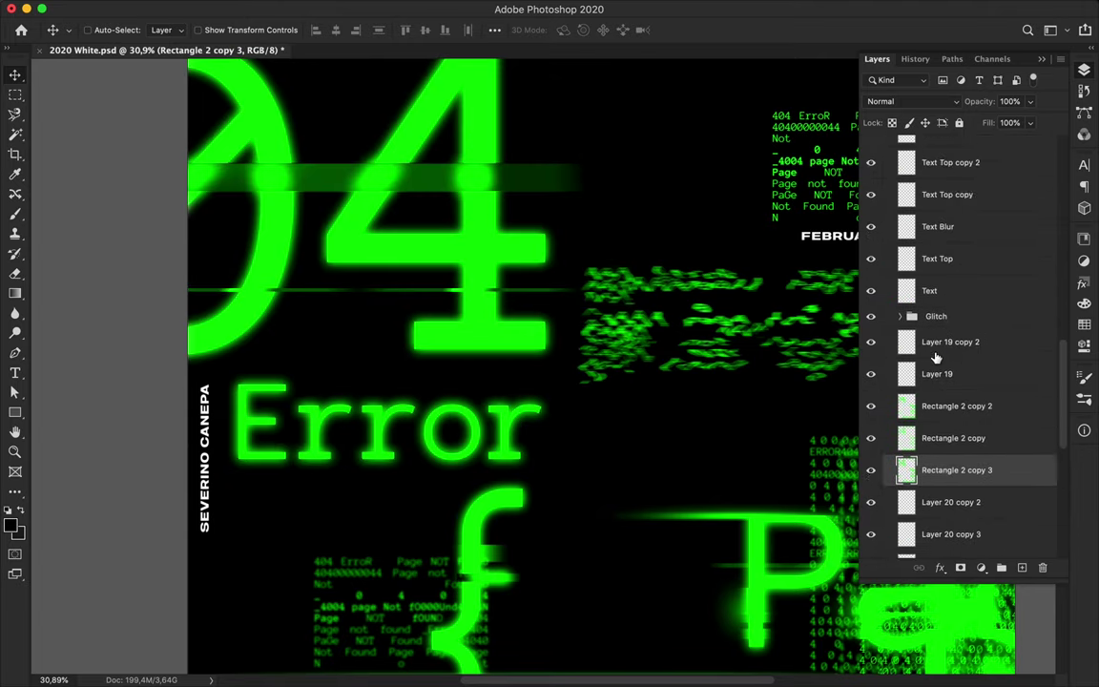
{"action": "scroll", "coordinate": [870, 381], "scroll_direction": "down", "scroll_amount": 5}
{"action": "scroll", "coordinate": [871, 382], "scroll_direction": "up", "scroll_amount": 5}
{"action": "scroll", "coordinate": [871, 324], "scroll_direction": "up", "scroll_amount": 10}
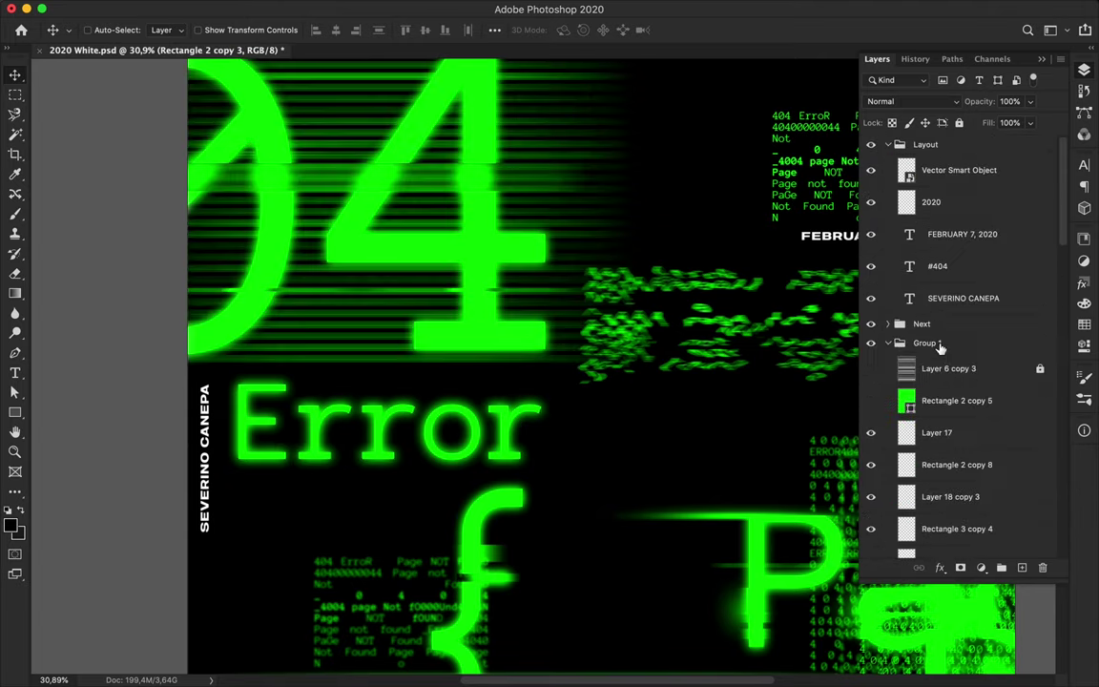
{"action": "scroll", "coordinate": [878, 460], "scroll_direction": "down", "scroll_amount": 5}
{"action": "scroll", "coordinate": [591, 305], "scroll_direction": "up", "scroll_amount": 2}
{"action": "key", "text": "m"}
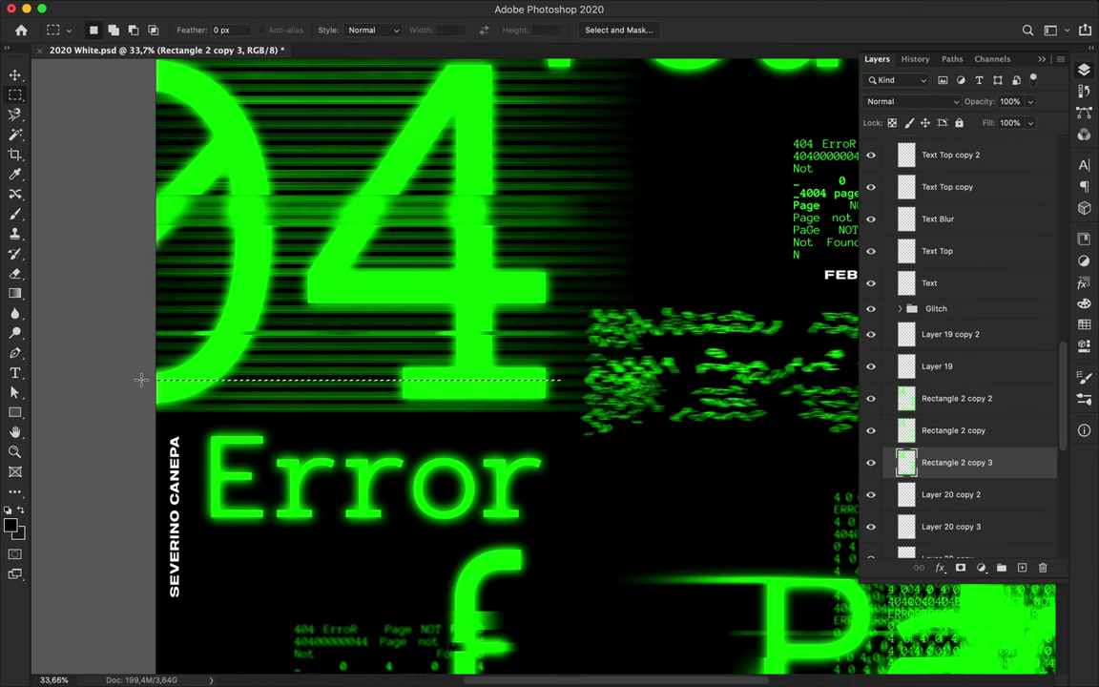
- Duplicate the thin Rectangle 2 copy 3 line higher across the 4
{"action": "left_click", "coordinate": [954, 405]}
{"action": "scroll", "coordinate": [667, 343], "scroll_direction": "up", "scroll_amount": 2}
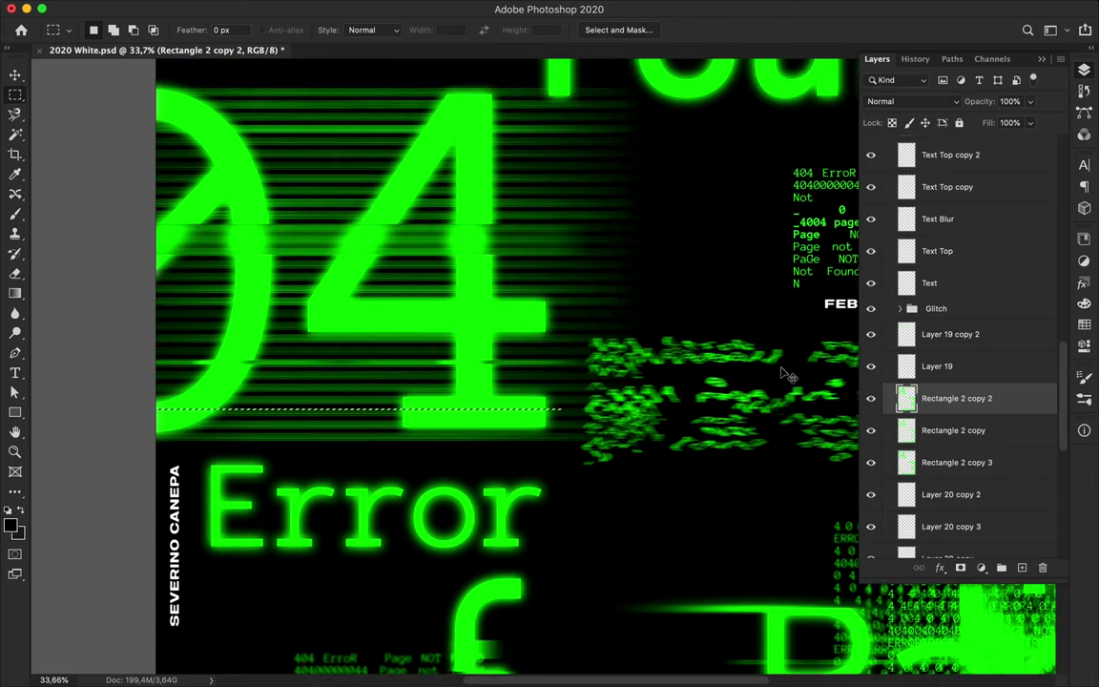
{"action": "left_click", "coordinate": [954, 462]}
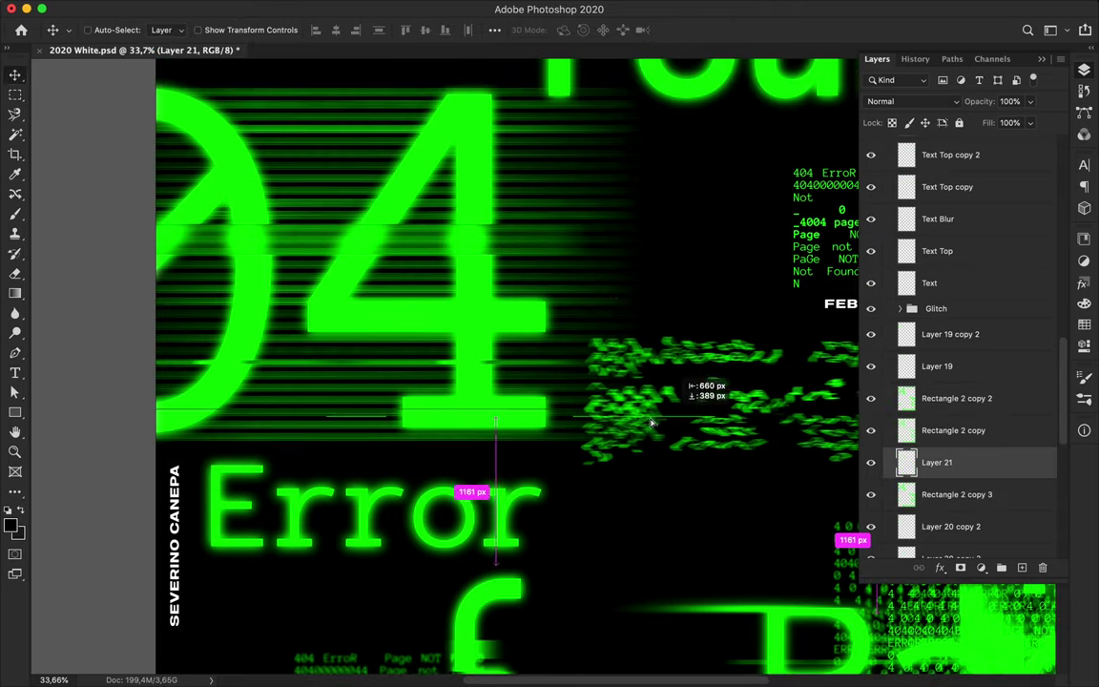
{"action": "left_click_drag", "start_coordinate": [602, 415], "coordinate": [524, 274], "text": "alt"}
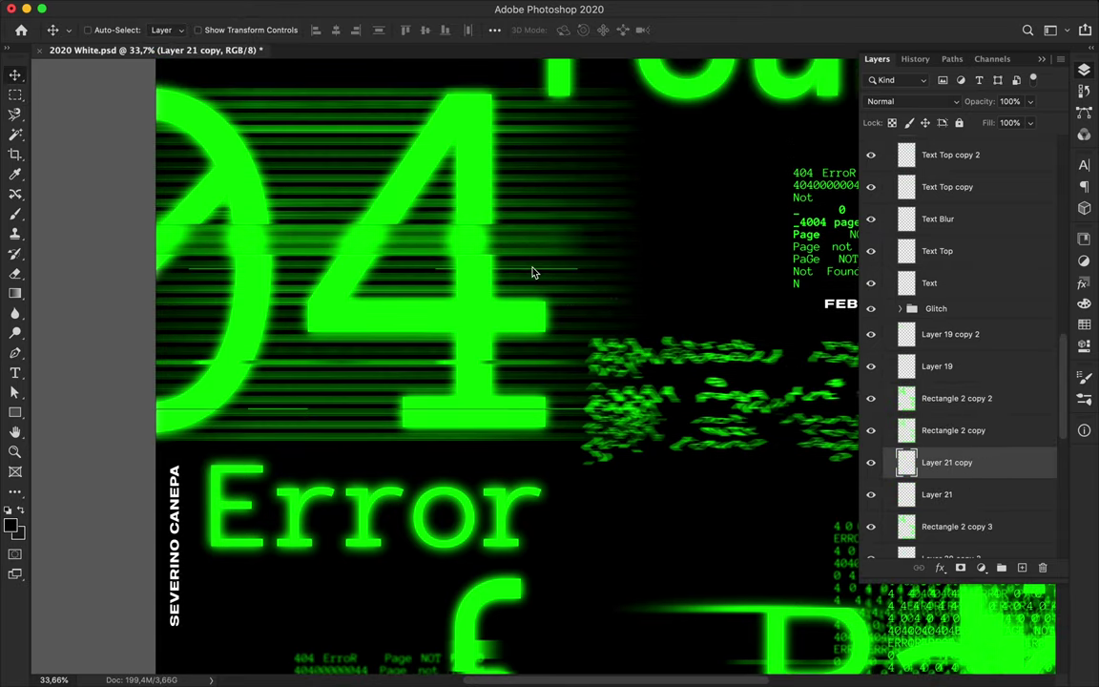
{"action": "scroll", "coordinate": [523, 303], "scroll_direction": "down", "scroll_amount": 1}
{"action": "scroll", "coordinate": [426, 150], "scroll_direction": "down", "scroll_amount": 3}
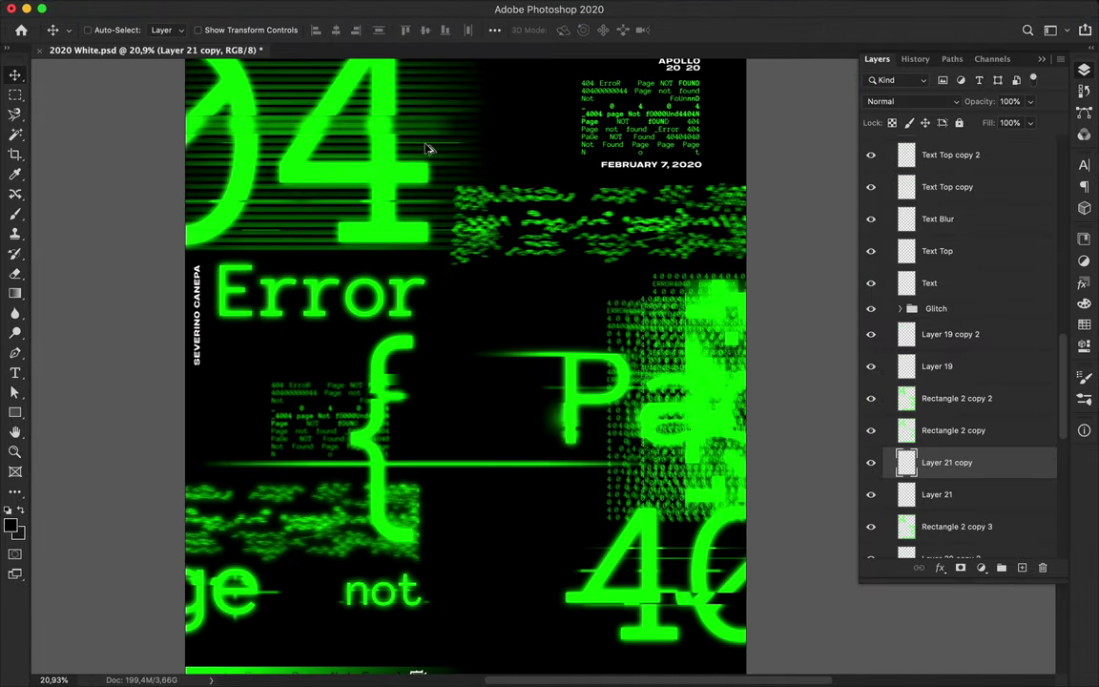
{"action": "mouse_move", "coordinate": [549, 448]}
{"action": "left_mouse_down"}
{"action": "mouse_move", "coordinate": [549, 495]}
{"action": "mouse_move", "coordinate": [801, 480]}
{"action": "left_mouse_up"}
{"action": "scroll", "coordinate": [738, 600], "scroll_direction": "up", "scroll_amount": 1}
- Copy a thin strip from the Rectangle 2 copy layer onto its own layer
{"action": "left_click", "coordinate": [954, 430]}
{"action": "key", "text": "m"}
{"action": "left_click", "coordinate": [953, 398]}
{"action": "left_click", "coordinate": [891, 370]}
{"action": "left_click", "coordinate": [877, 461]}
{"action": "left_click", "coordinate": [952, 430]}
{"action": "left_click_drag", "start_coordinate": [950, 384], "coordinate": [920, 447]}
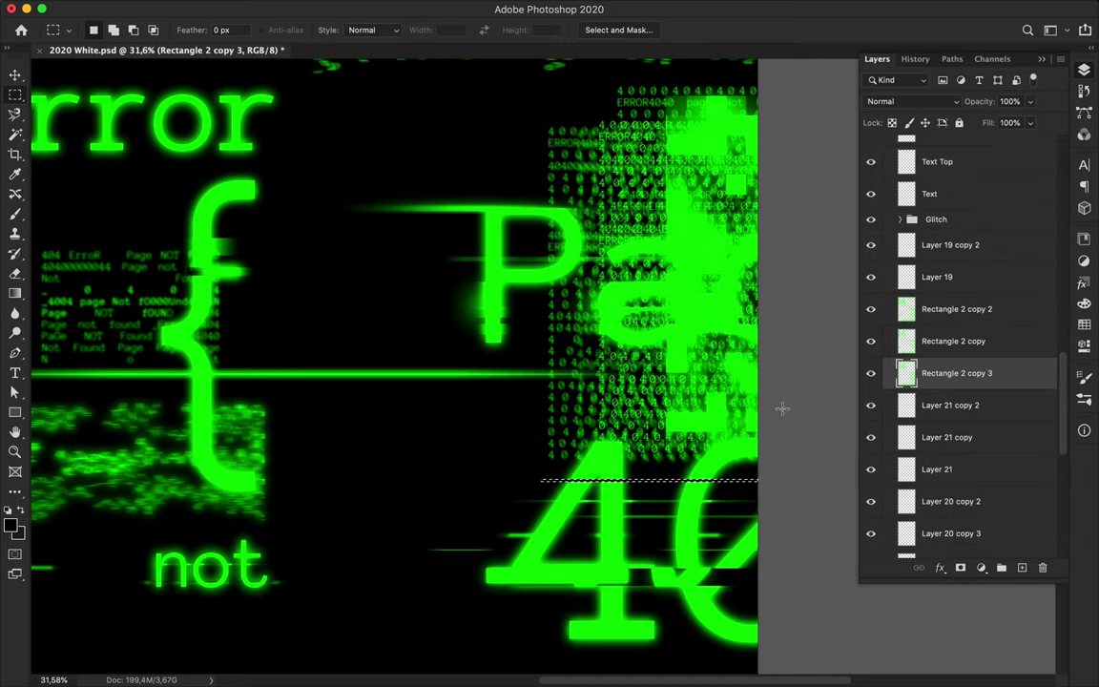
{"action": "key", "text": "ctrl+j"}
- Select a thin strip across the 40 and duplicate it into two more layers
{"action": "key", "text": "v"}
{"action": "left_click_drag", "start_coordinate": [550, 488], "coordinate": [593, 488]}
{"action": "key", "text": "ctrl+j"}
{"action": "left_click", "coordinate": [534, 8]}
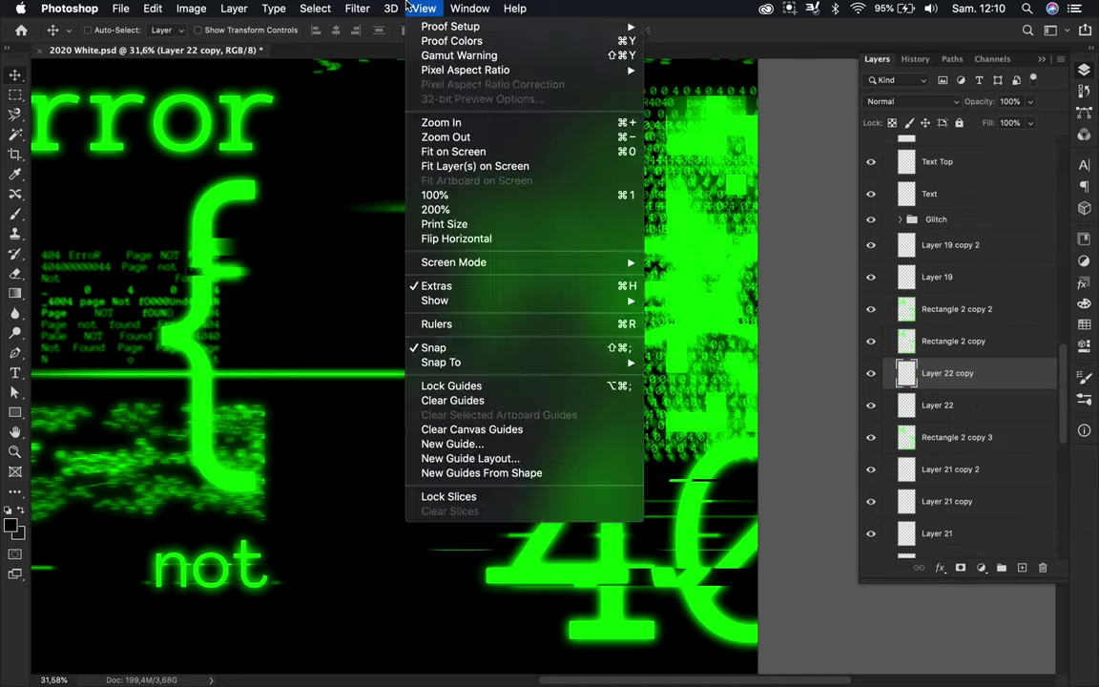
{"action": "left_click", "coordinate": [642, 245]}
{"action": "left_click", "coordinate": [902, 81]}
{"action": "key", "text": "ctrl+j"}
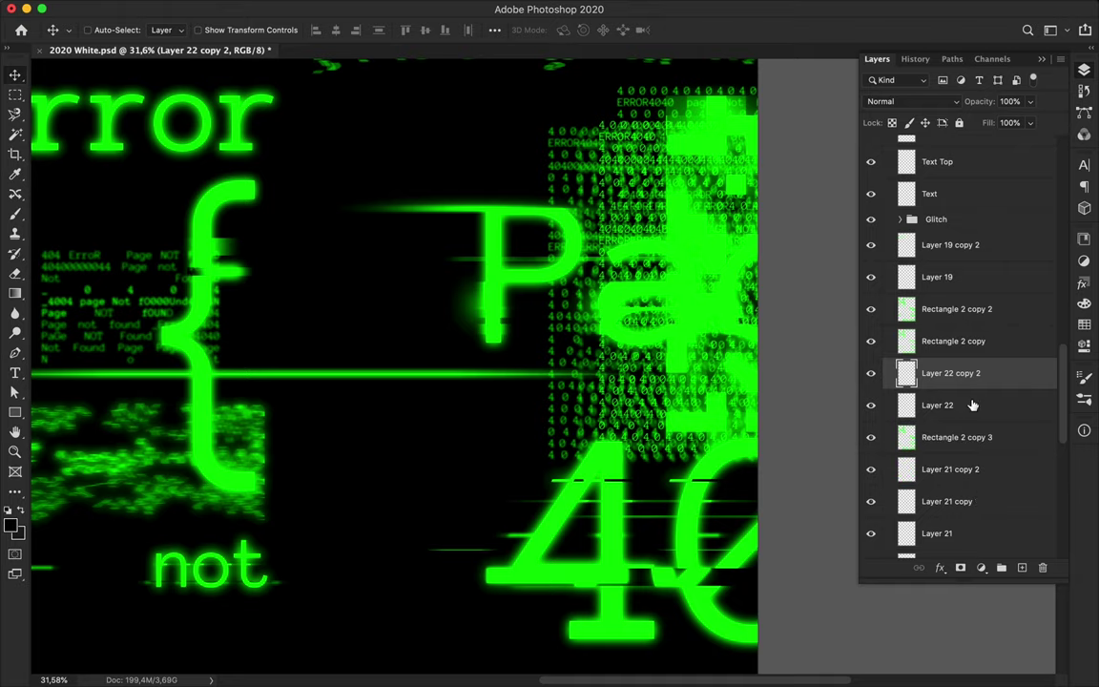
- Motion-blur Layer 22 at angle 0 and 1313 pixels into a horizontal streak
{"action": "left_click", "coordinate": [1039, 404]}
{"action": "left_click", "coordinate": [356, 7]}
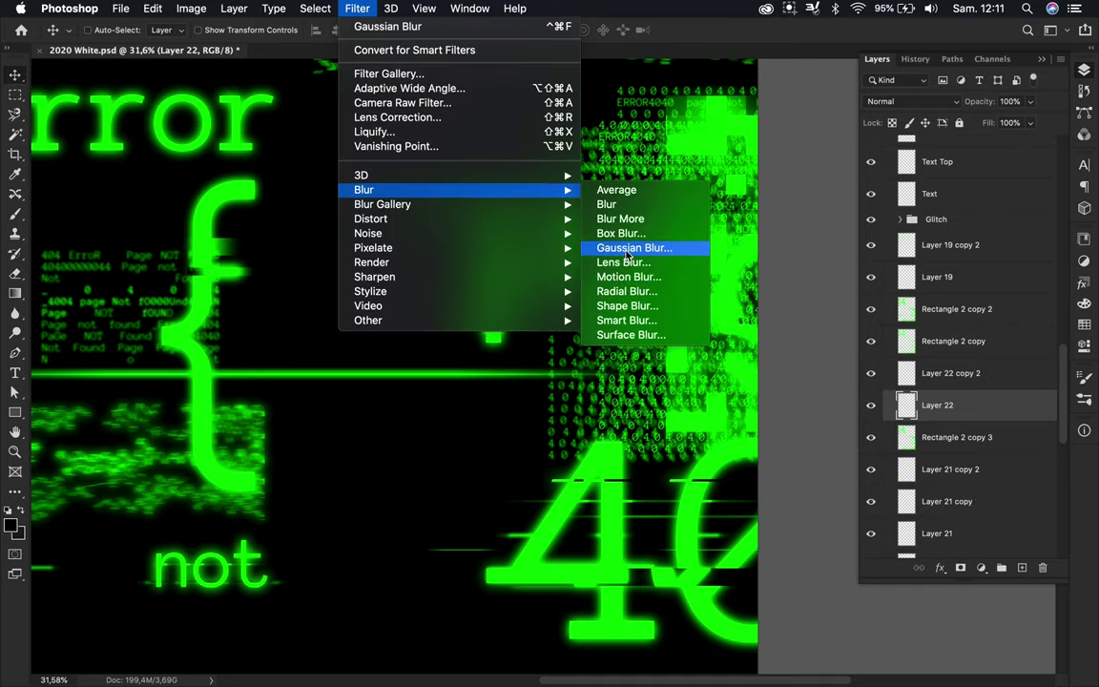
{"action": "left_click", "coordinate": [628, 276]}
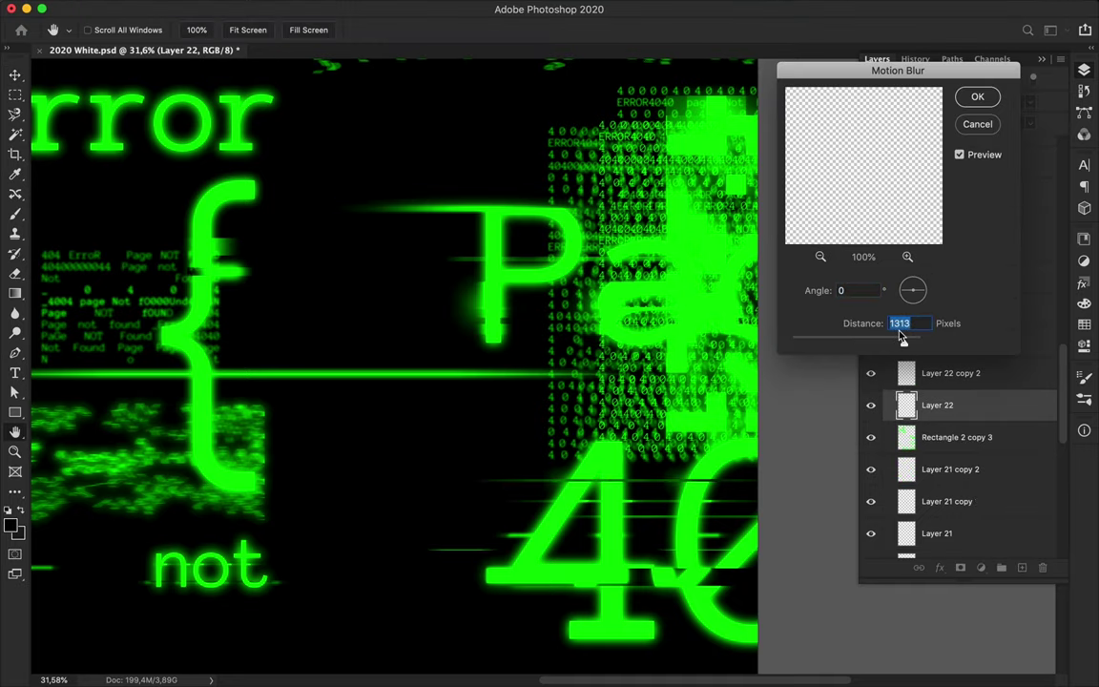
{"action": "key", "text": "Return"}
- Hide the Rectangle 2 copy 8 layer and select Rectangle 2 copy 6
{"action": "scroll", "coordinate": [597, 465], "scroll_direction": "down", "scroll_amount": 2}
{"action": "scroll", "coordinate": [596, 464], "scroll_direction": "down", "scroll_amount": 2}
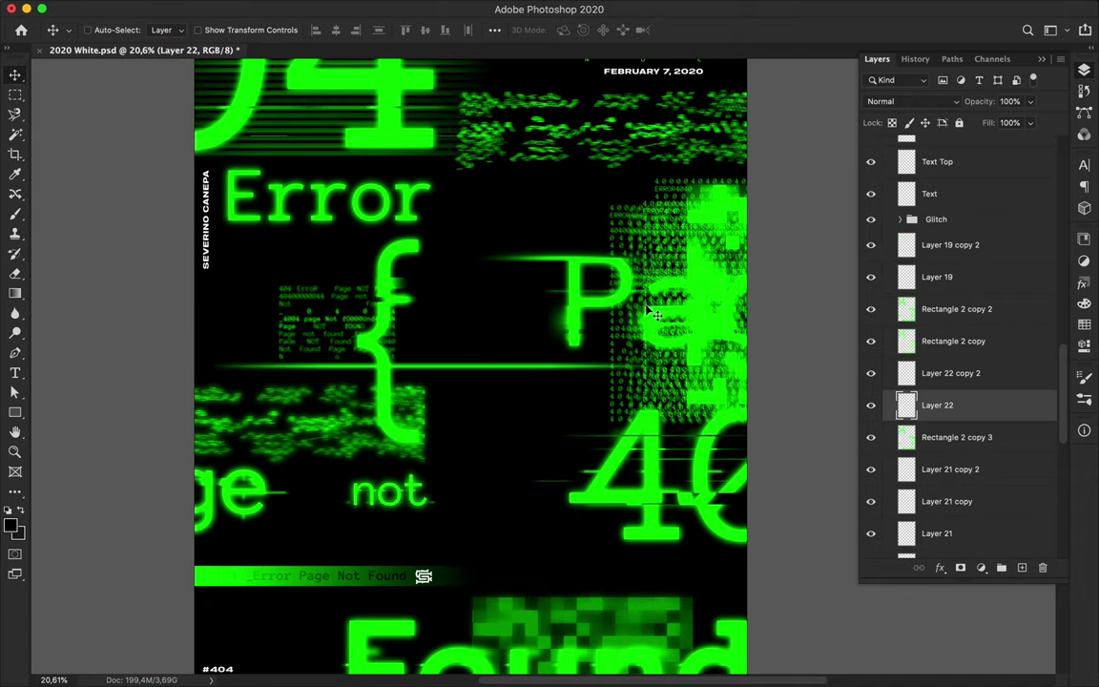
{"action": "left_click", "coordinate": [383, 382]}
{"action": "left_click", "coordinate": [871, 153]}
{"action": "left_click", "coordinate": [874, 343]}
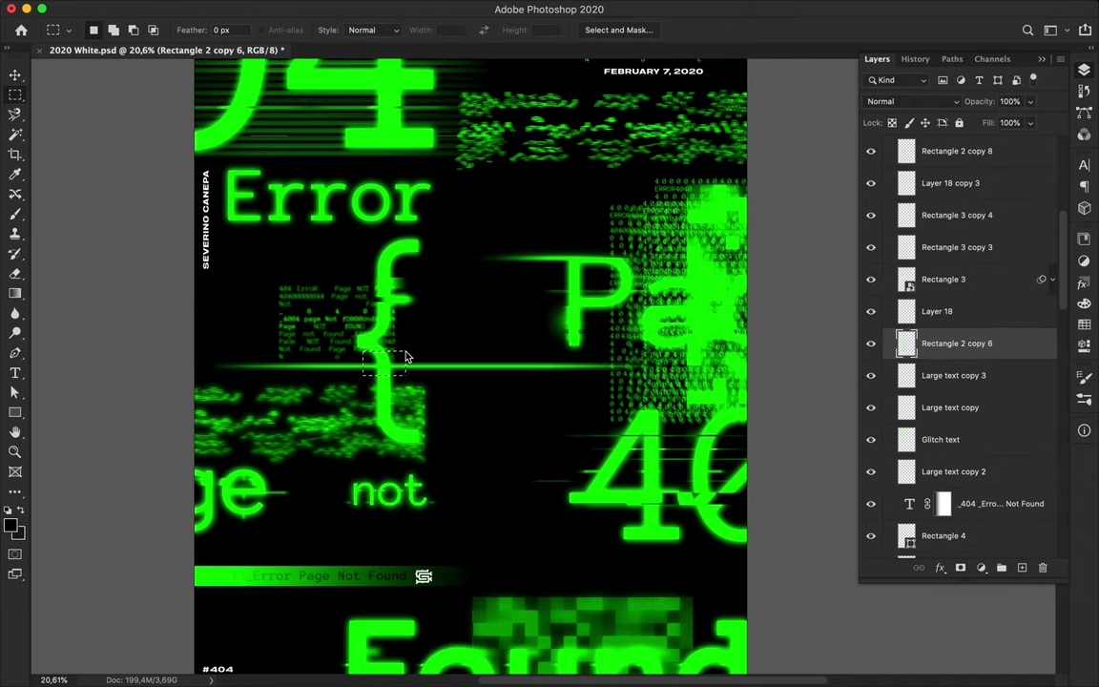
- Apply a Mosaic pixelate filter to the new slice layer near the brace
{"action": "left_click", "coordinate": [357, 7]}
{"action": "mouse_move", "coordinate": [371, 262]}
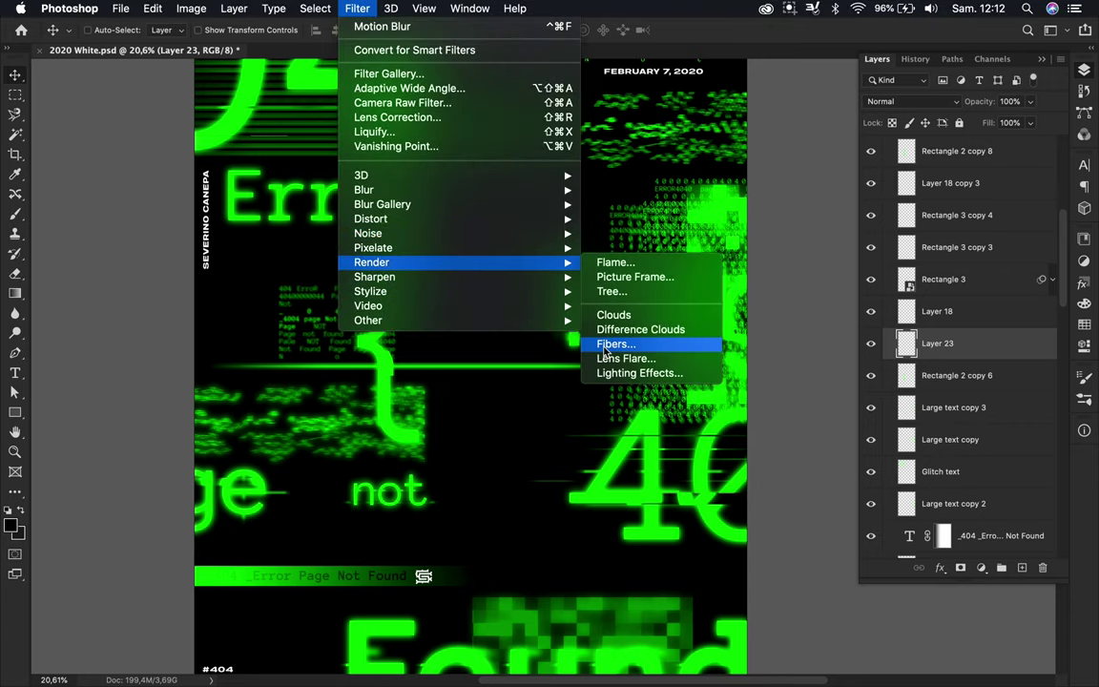
{"action": "left_click", "coordinate": [620, 319]}
{"action": "left_click", "coordinate": [199, 35]}
- Scatter mosaic block copies beside the 40, near Found, and beside the 4
{"action": "mouse_move", "coordinate": [304, 358]}
{"action": "left_mouse_down"}
{"action": "mouse_move", "coordinate": [399, 362]}
{"action": "mouse_move", "coordinate": [557, 428]}
{"action": "mouse_move", "coordinate": [620, 470]}
{"action": "left_mouse_up"}
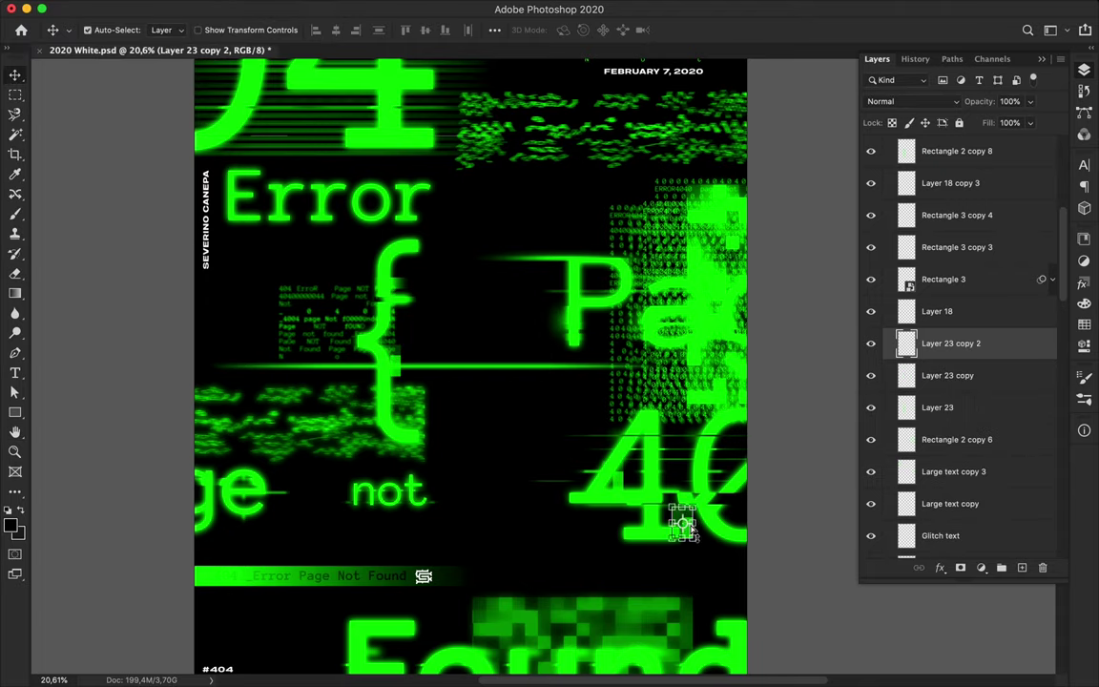
{"action": "left_click_drag", "start_coordinate": [746, 543], "coordinate": [441, 619]}
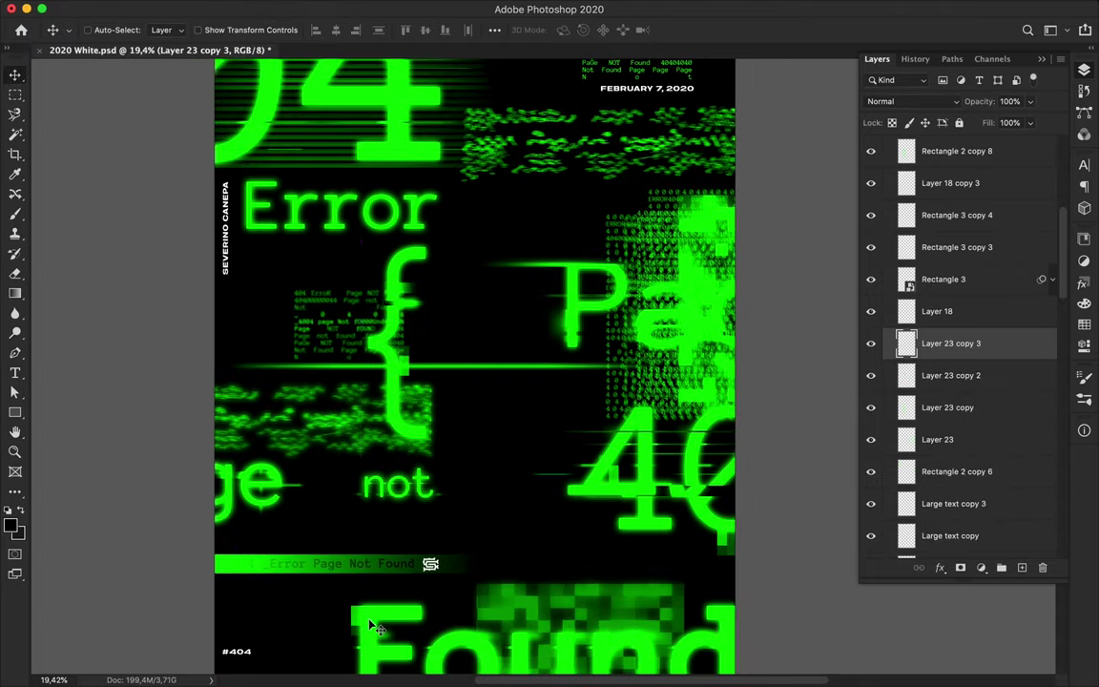
{"action": "left_click_drag", "start_coordinate": [363, 629], "coordinate": [532, 244], "text": "alt"}
{"action": "key", "text": "ctrl+t"}
{"action": "key", "text": "Return"}
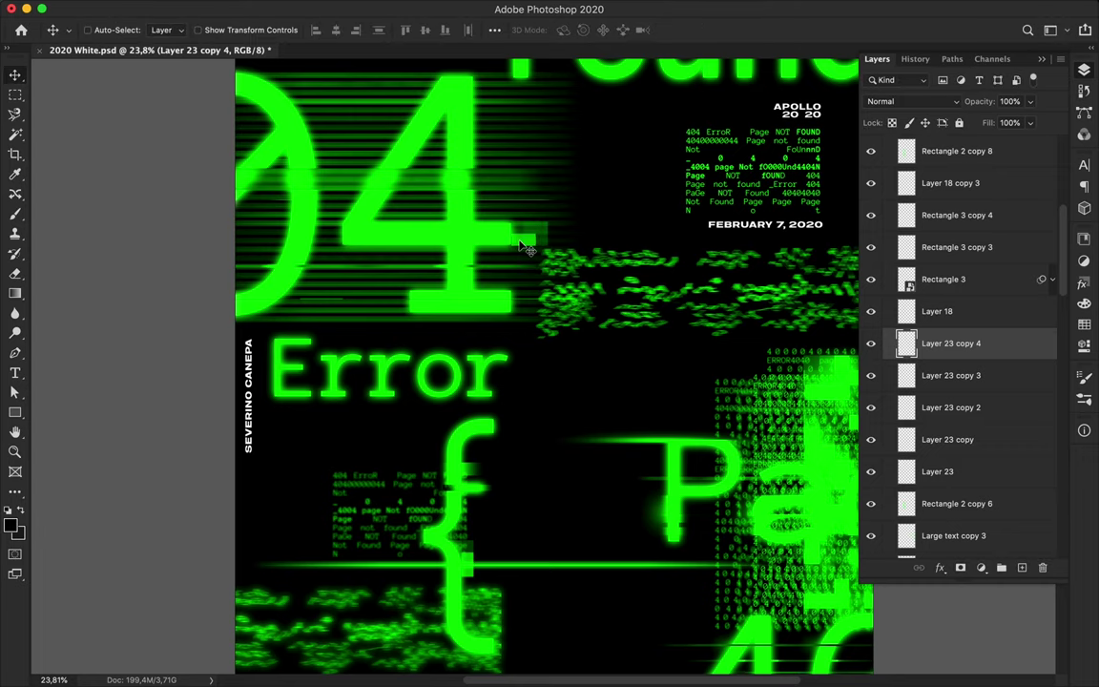
{"action": "left_click", "coordinate": [345, 268], "text": "ctrl"}
- Copy a small area over the 4 to Layer 24 and Mosaic-pixelate it at cell size 134
{"action": "scroll", "coordinate": [868, 489], "scroll_direction": "down", "scroll_amount": 3}
{"action": "scroll", "coordinate": [870, 482], "scroll_direction": "down", "scroll_amount": 2}
{"action": "scroll", "coordinate": [872, 474], "scroll_direction": "down", "scroll_amount": 1}
{"action": "key", "text": "m"}
{"action": "left_click_drag", "start_coordinate": [412, 190], "coordinate": [485, 212]}
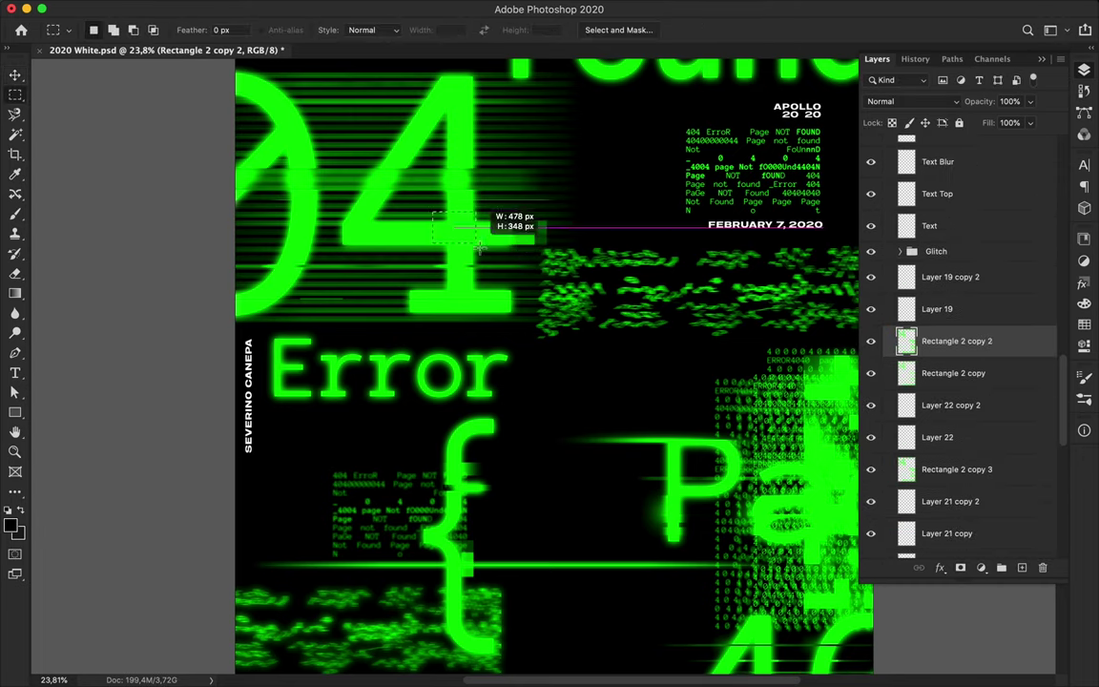
{"action": "key", "text": "ctrl+j"}
{"action": "key", "text": "v"}
{"action": "left_click", "coordinate": [356, 8]}
{"action": "left_click", "coordinate": [618, 320]}
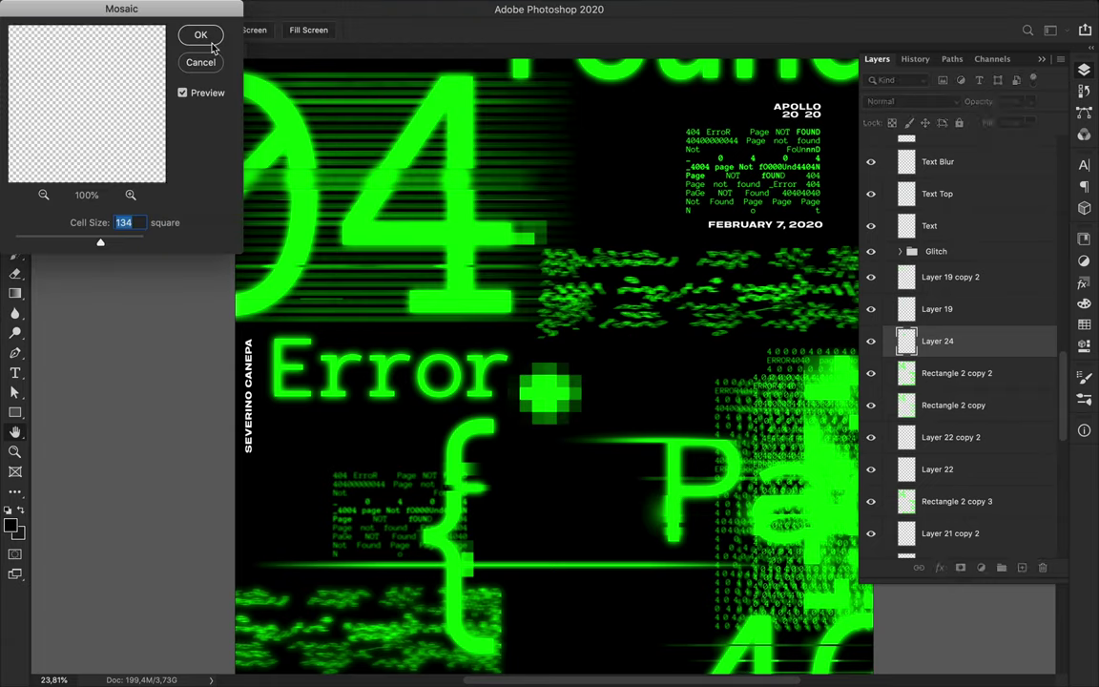
{"action": "key", "text": "Return"}
- Move the pixelated plus copy up and left and resize it with Free Transform
{"action": "left_click_drag", "start_coordinate": [538, 366], "coordinate": [464, 241]}
{"action": "key", "text": "ctrl+t"}
{"action": "mouse_move", "coordinate": [293, 239]}
{"action": "left_mouse_down"}
{"action": "mouse_move", "coordinate": [306, 122]}
{"action": "mouse_move", "coordinate": [583, 482]}
{"action": "left_mouse_up"}
{"action": "key", "text": "Return"}
- Place further plus copies across the poster, one toward the top
{"action": "scroll", "coordinate": [603, 527], "scroll_direction": "down", "scroll_amount": 3}
{"action": "mouse_move", "coordinate": [603, 528]}
{"action": "left_mouse_down"}
{"action": "mouse_move", "coordinate": [697, 641]}
{"action": "mouse_move", "coordinate": [754, 445]}
{"action": "left_mouse_up"}
{"action": "scroll", "coordinate": [429, 523], "scroll_direction": "down", "scroll_amount": 2}
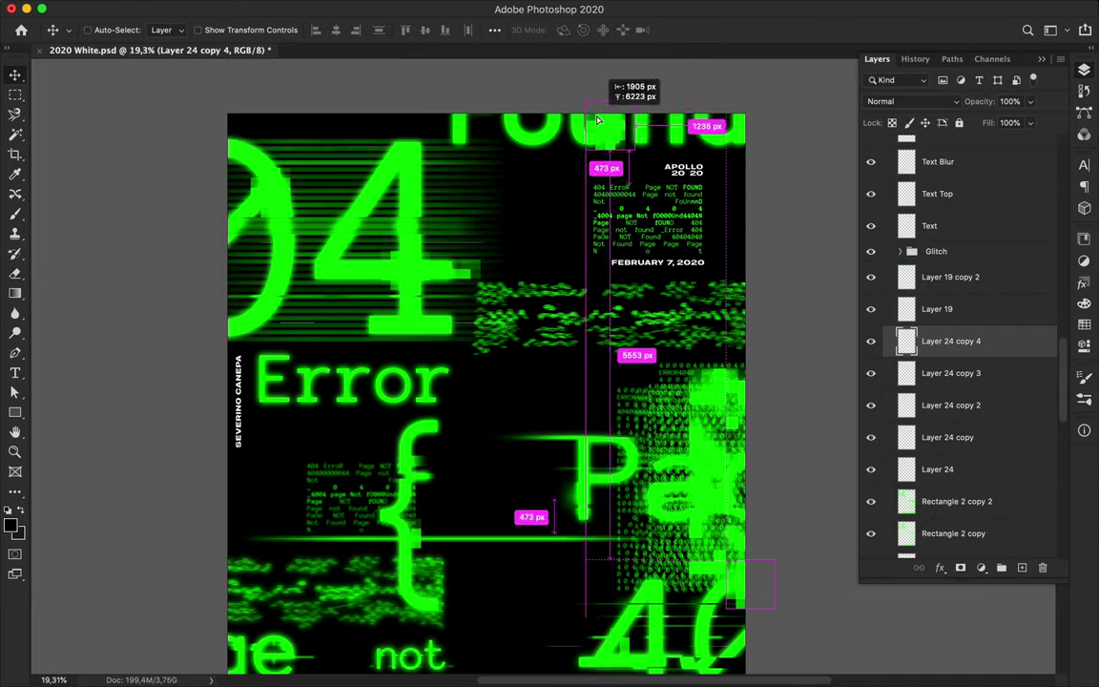
{"action": "left_click_drag", "start_coordinate": [748, 386], "coordinate": [629, 95]}
{"action": "scroll", "coordinate": [572, 334], "scroll_direction": "up", "scroll_amount": 3}
{"action": "left_click", "coordinate": [954, 532]}
{"action": "scroll", "coordinate": [957, 493], "scroll_direction": "down", "scroll_amount": 5}
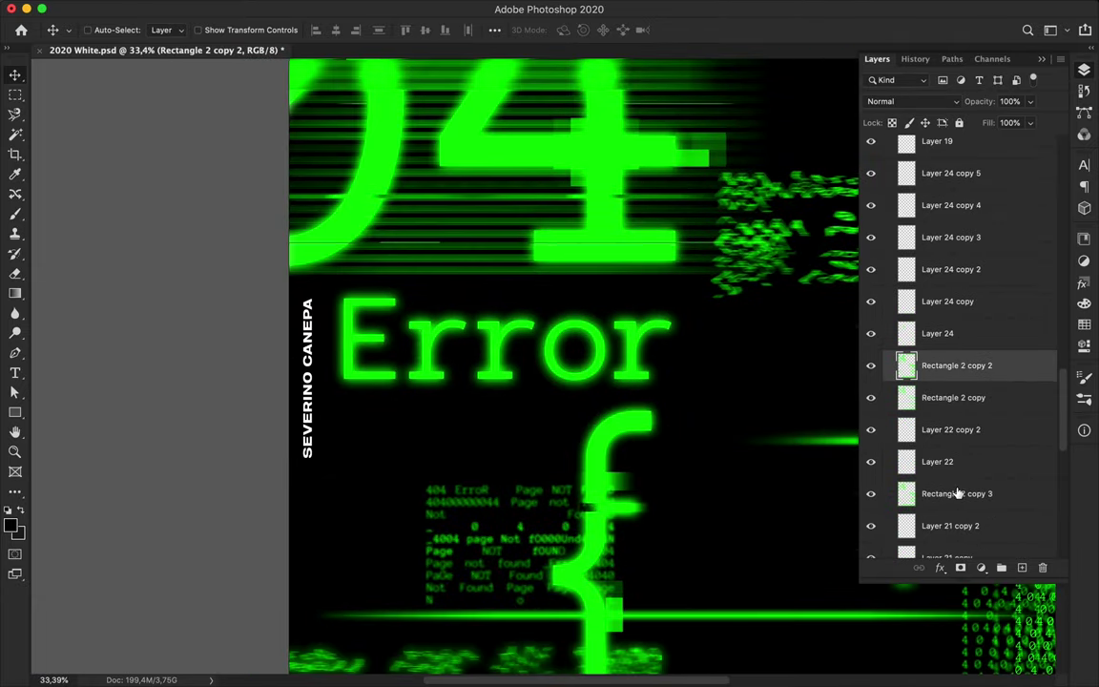
- Move the rectangle copy up and rename the blur layers 'Types Blur' and 'Types Blur 2'
{"action": "left_click_drag", "start_coordinate": [956, 494], "coordinate": [951, 429]}
{"action": "double_click", "coordinate": [951, 429]}
{"action": "double_click", "coordinate": [950, 397]}
{"action": "type", "text": "Types Blur"}
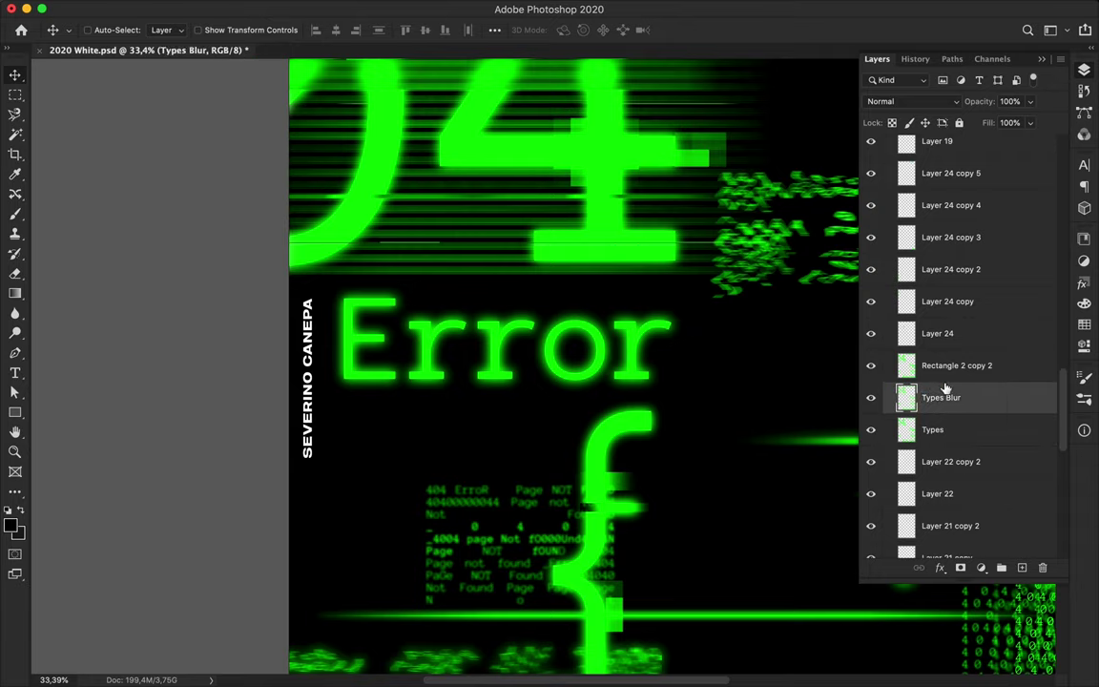
{"action": "key", "text": "Return"}
{"action": "double_click", "coordinate": [950, 365]}
{"action": "type", "text": "Types Blur 2"}
{"action": "key", "text": "Return"}
- On a new layer, fill a thin strip across the word Error with black
{"action": "left_click", "coordinate": [907, 430]}
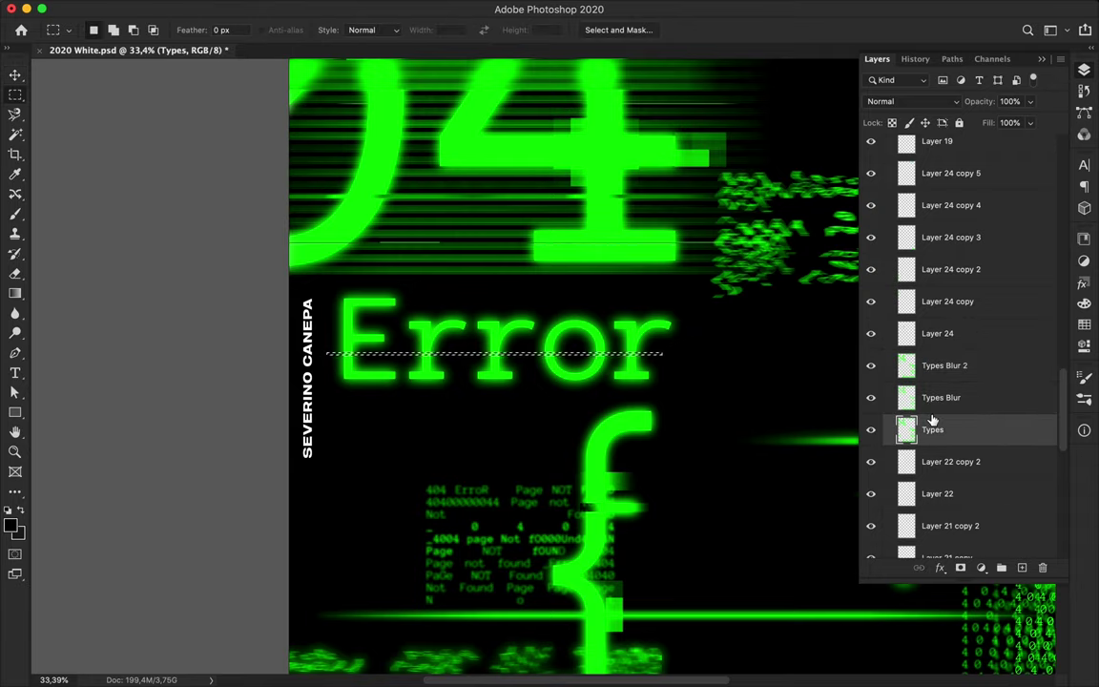
{"action": "left_click", "coordinate": [944, 365]}
{"action": "key", "text": "ctrl+shift+alt+n"}
{"action": "key", "text": "alt+BackSpace"}
{"action": "key", "text": "v"}
{"action": "scroll", "coordinate": [468, 355], "scroll_direction": "up", "scroll_amount": 2}
- Gaussian-blur the black line, duplicate it several times, and apply Motion Blur to the copies
{"action": "left_click_drag", "start_coordinate": [965, 361], "coordinate": [964, 365]}
{"action": "left_click", "coordinate": [537, 4]}
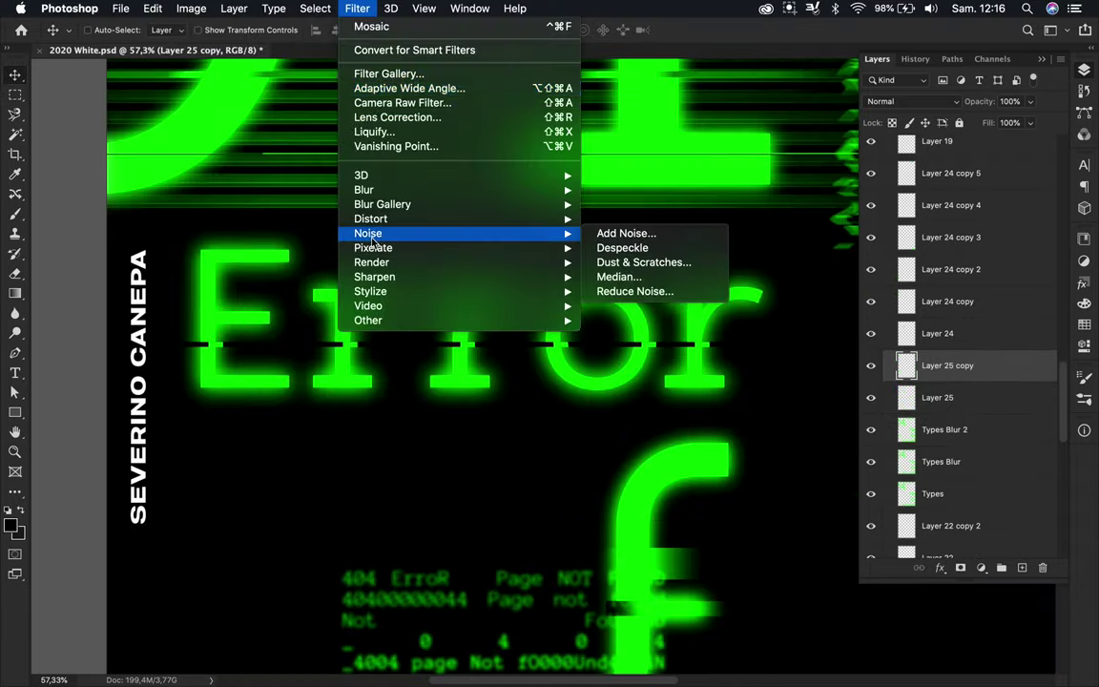
{"action": "left_click", "coordinate": [367, 189]}
{"action": "left_click", "coordinate": [611, 243]}
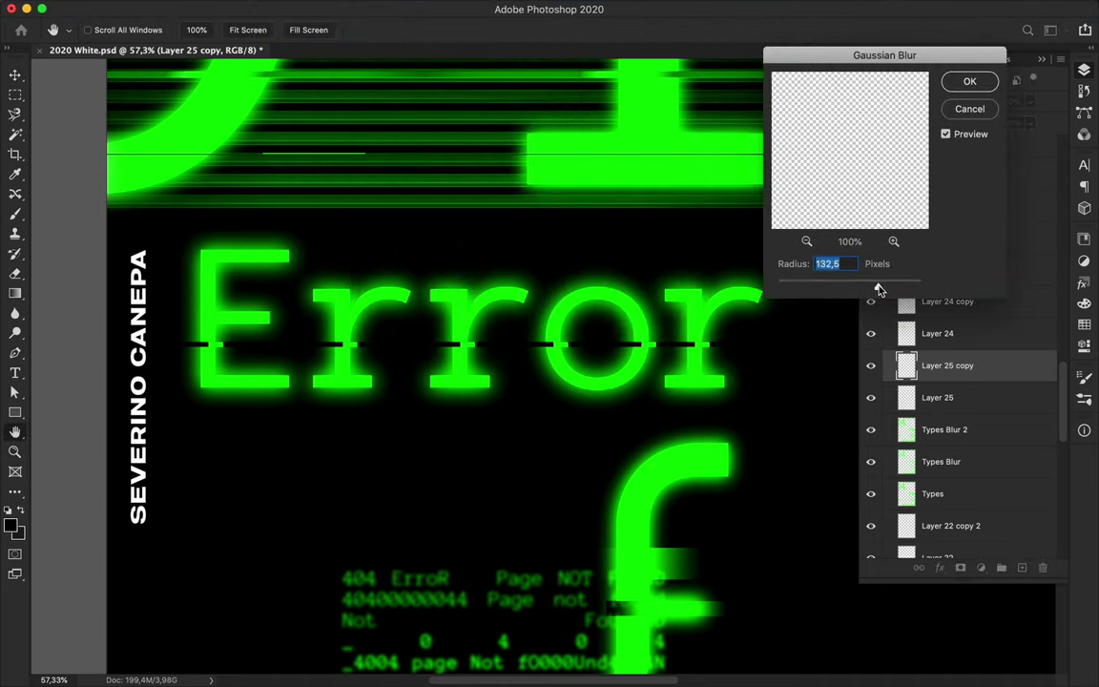
{"action": "key", "text": "Return"}
{"action": "left_click_drag", "start_coordinate": [966, 361], "coordinate": [968, 364]}
{"action": "key", "text": "super+j"}
{"action": "key", "text": "super+j"}
{"action": "key", "text": "super+j"}
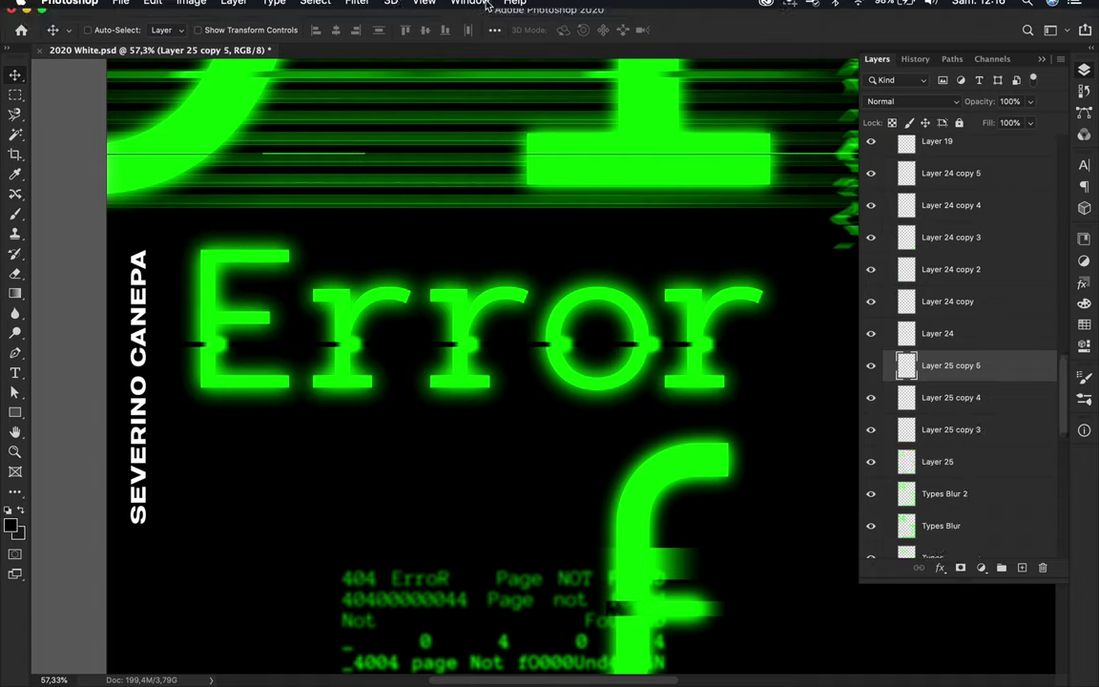
{"action": "left_click", "coordinate": [357, 8]}
{"action": "mouse_move", "coordinate": [368, 233]}
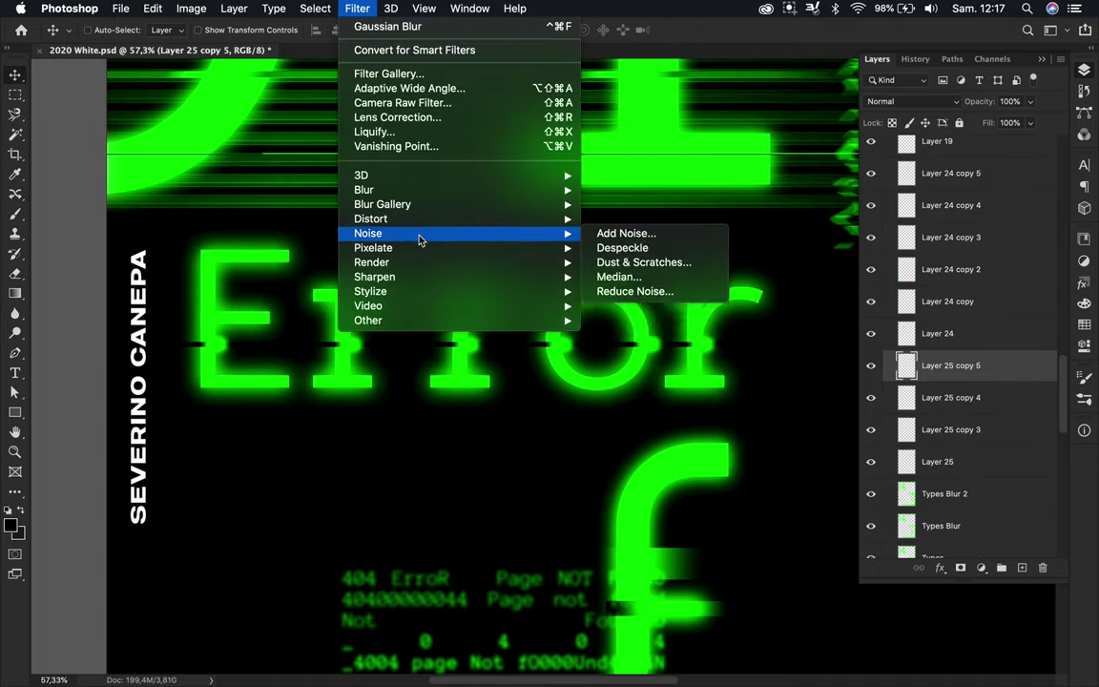
{"action": "left_click", "coordinate": [629, 275]}
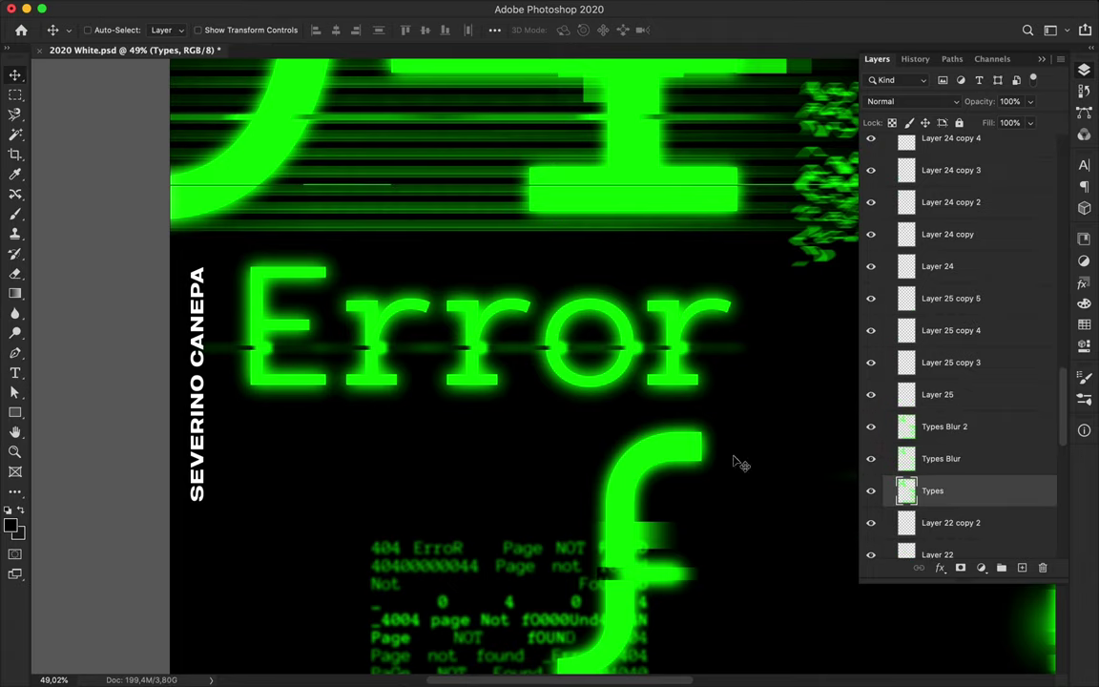
- Copy a strip across the top of Error from Types Blur to its own layer and offset it sideways
{"action": "key", "text": "m"}
{"action": "left_click_drag", "start_coordinate": [239, 253], "coordinate": [751, 317]}
{"action": "key", "text": "v"}
{"action": "key", "text": "ctrl+j"}
{"action": "key", "text": "ctrl+z"}
{"action": "left_click", "coordinate": [981, 459]}
{"action": "key", "text": "ctrl+j"}
{"action": "left_click_drag", "start_coordinate": [748, 375], "coordinate": [733, 372]}
- Gaussian-blur the strip, duplicate it, and motion-blur the copy into horizontal streaks shifted sideways
{"action": "left_click", "coordinate": [357, 9]}
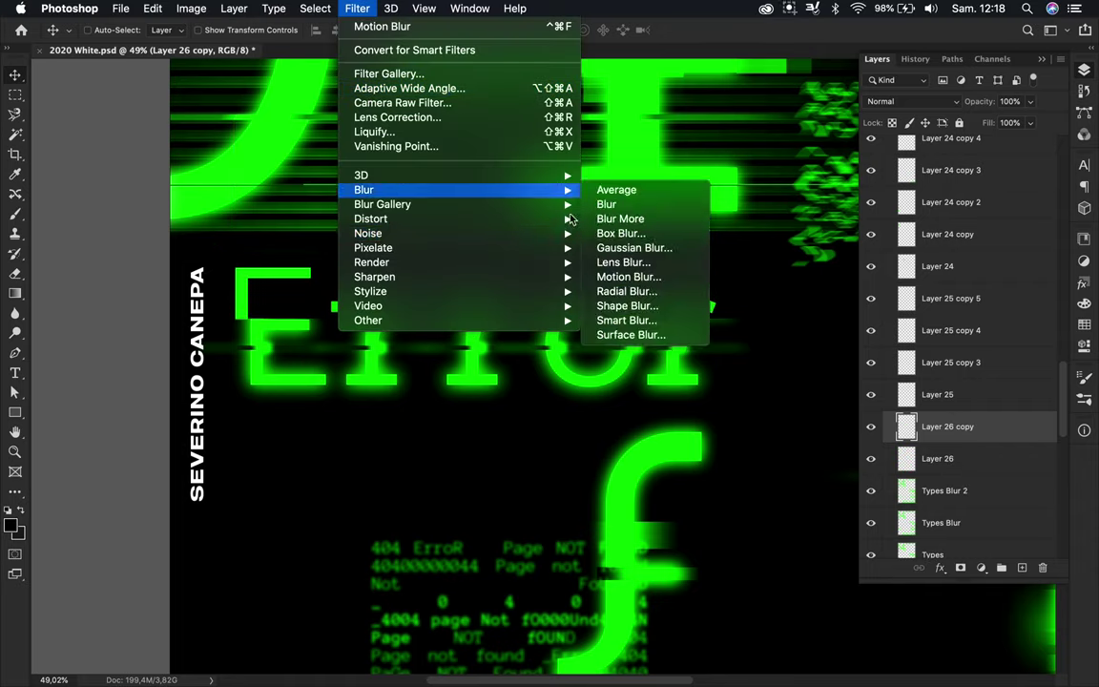
{"action": "mouse_move", "coordinate": [363, 189]}
{"action": "left_click", "coordinate": [639, 247]}
{"action": "key", "text": "Return"}
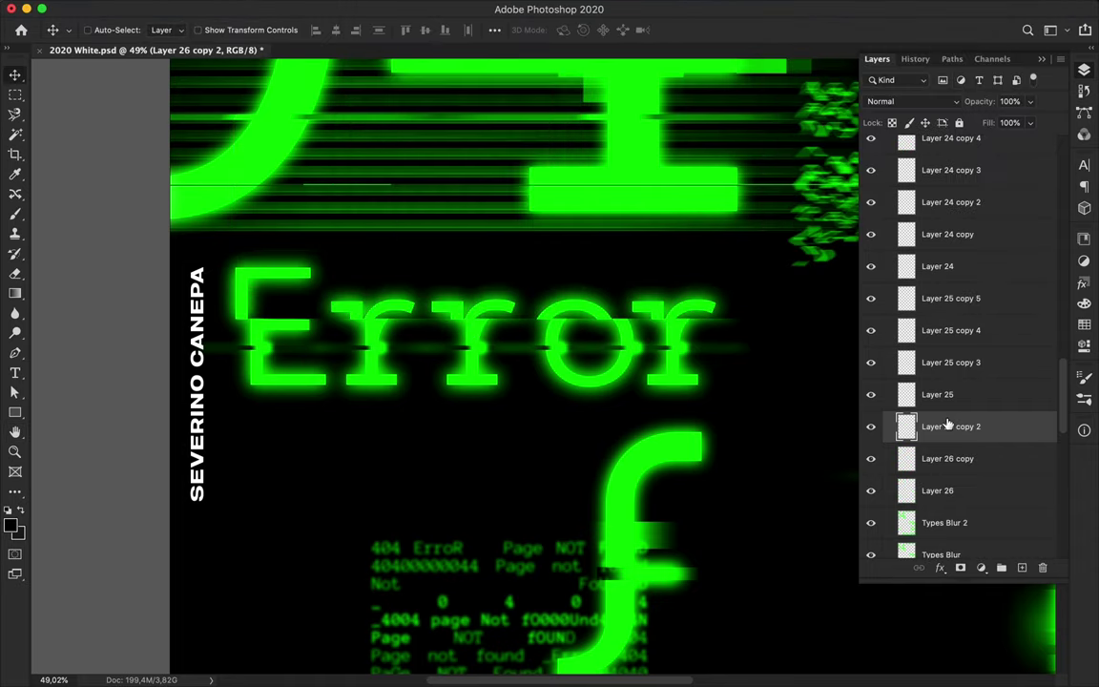
{"action": "key", "text": "ctrl+j"}
{"action": "left_click", "coordinate": [362, 8]}
{"action": "left_click", "coordinate": [639, 277]}
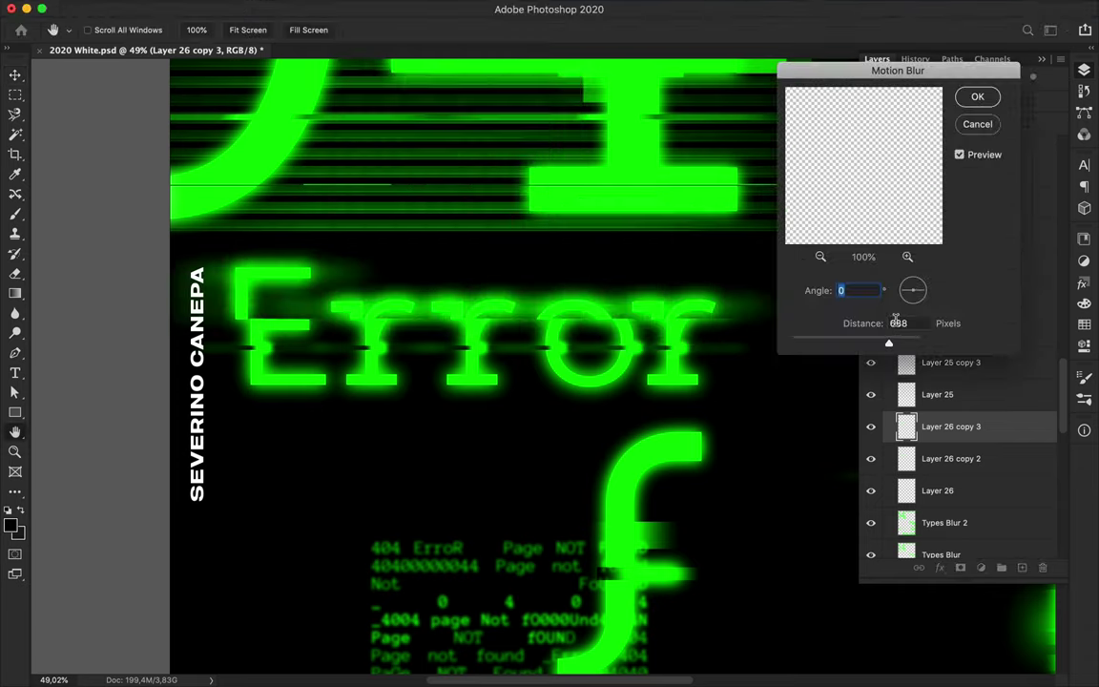
{"action": "left_click", "coordinate": [961, 108]}
{"action": "key", "text": "v"}
{"action": "left_click_drag", "start_coordinate": [725, 301], "coordinate": [748, 302]}
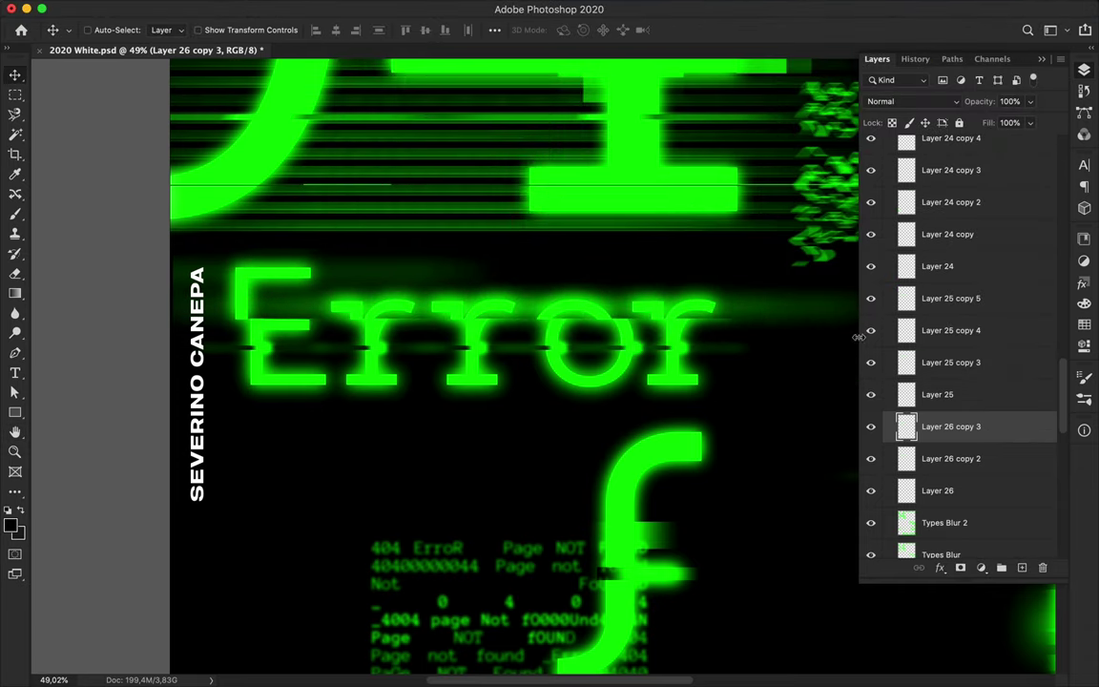
{"action": "left_click", "coordinate": [950, 458]}
{"action": "scroll", "coordinate": [735, 379], "scroll_direction": "down", "scroll_amount": 2}
{"action": "scroll", "coordinate": [741, 382], "scroll_direction": "down", "scroll_amount": 2}
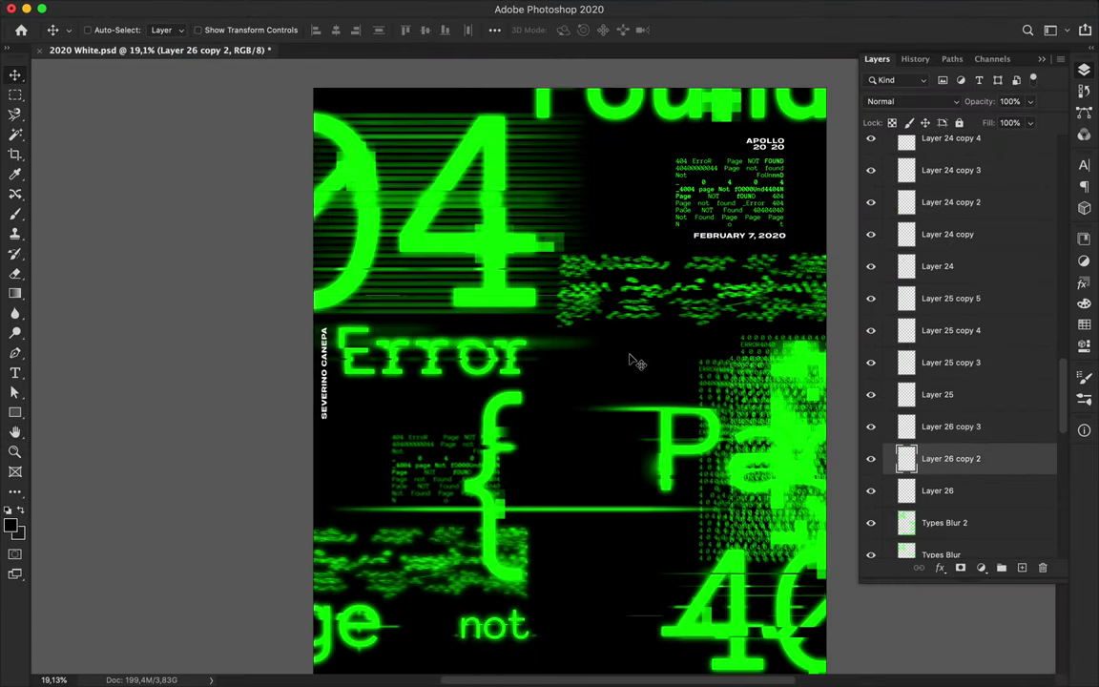
- Toggle the visibility of Rectangle 2 copy 8 and select Rectangle 2 copy 6
{"action": "scroll", "coordinate": [632, 361], "scroll_direction": "up", "scroll_amount": 2}
{"action": "left_click", "coordinate": [540, 287], "text": "ctrl"}
{"action": "left_click", "coordinate": [870, 150]}
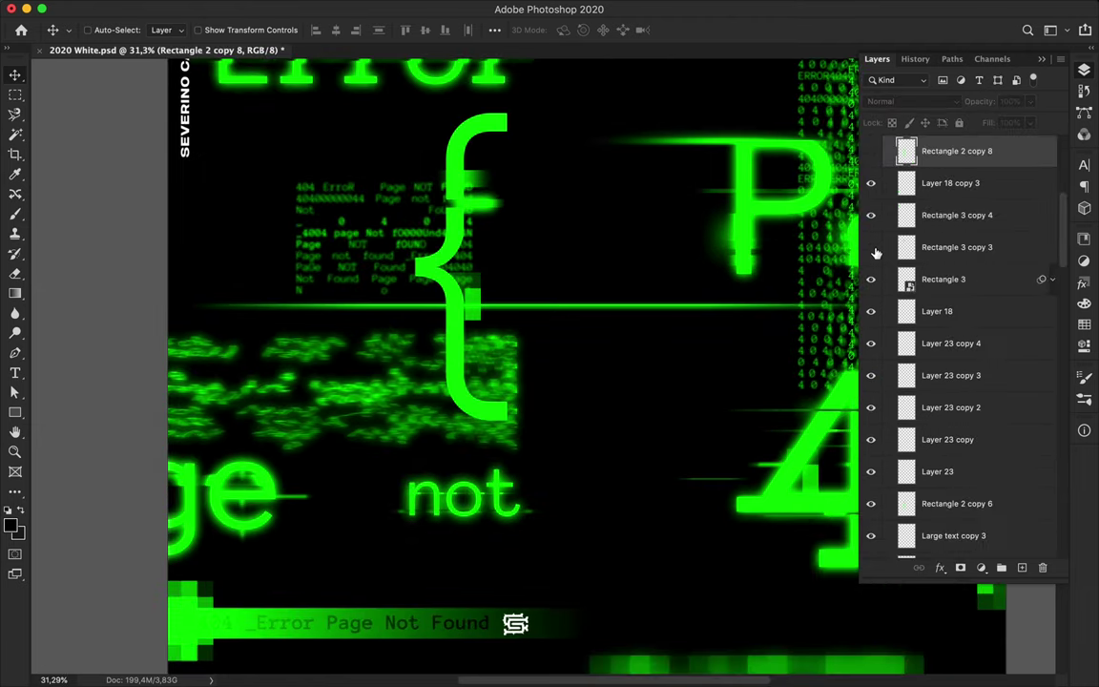
{"action": "left_click", "coordinate": [954, 503]}
{"action": "left_click", "coordinate": [870, 151]}
- Copy a slice of the curly brace to a new layer, duplicate it, and Gaussian-blur it
{"action": "key", "text": "m"}
{"action": "mouse_move", "coordinate": [411, 353]}
{"action": "left_mouse_down"}
{"action": "mouse_move", "coordinate": [548, 439]}
{"action": "mouse_move", "coordinate": [610, 421]}
{"action": "left_mouse_up"}
{"action": "key", "text": "ctrl+j"}
{"action": "key", "text": "v"}
{"action": "key", "text": "ctrl+j"}
{"action": "left_click", "coordinate": [315, 9]}
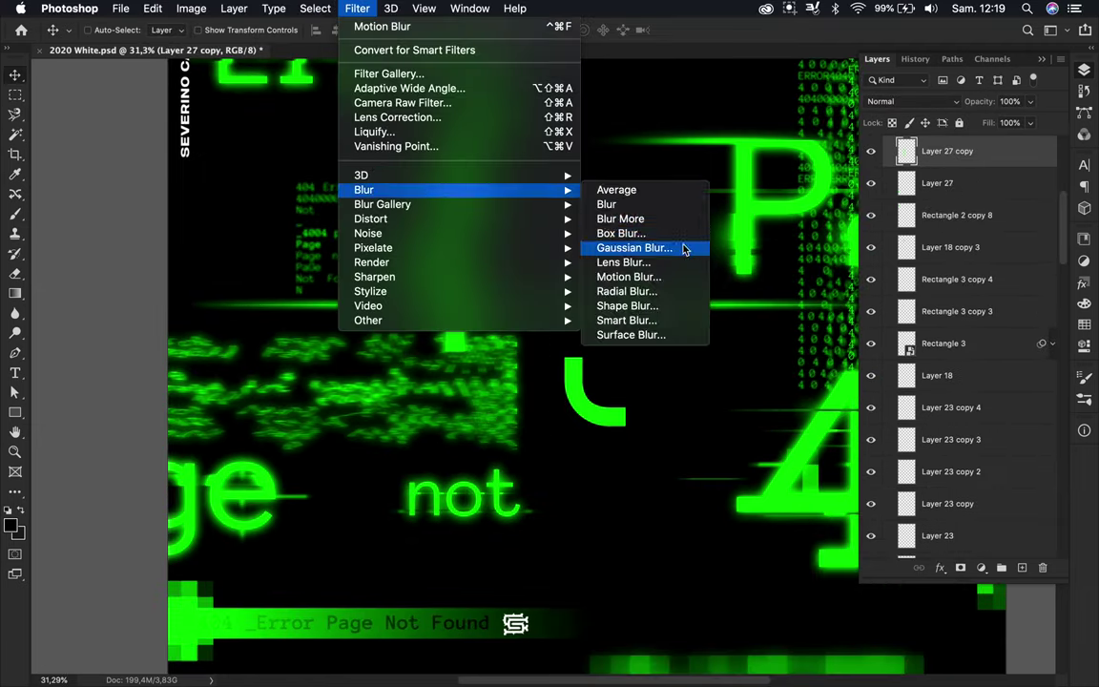
{"action": "left_click", "coordinate": [683, 248]}
{"action": "left_click", "coordinate": [969, 82]}
- Undo an accidental copy and copy a thin strip through the brace piece from Layer 27
{"action": "key", "text": "m"}
{"action": "scroll", "coordinate": [551, 389], "scroll_direction": "up", "scroll_amount": 2}
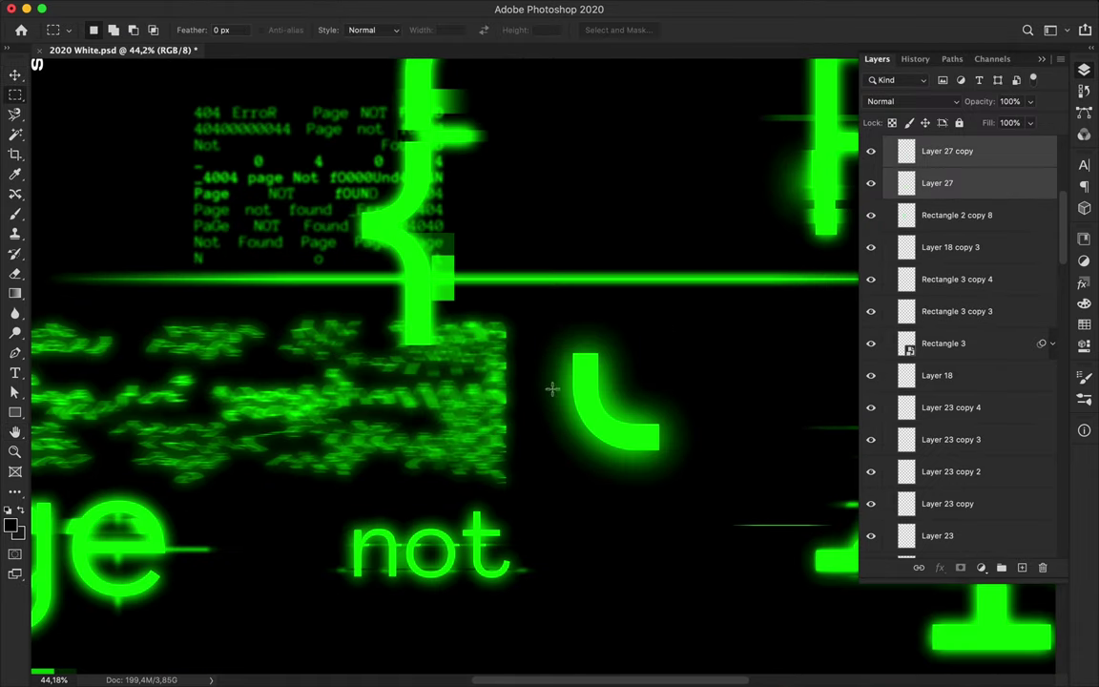
{"action": "key", "text": "ctrl+j"}
{"action": "key", "text": "v"}
{"action": "key", "text": "ctrl+z"}
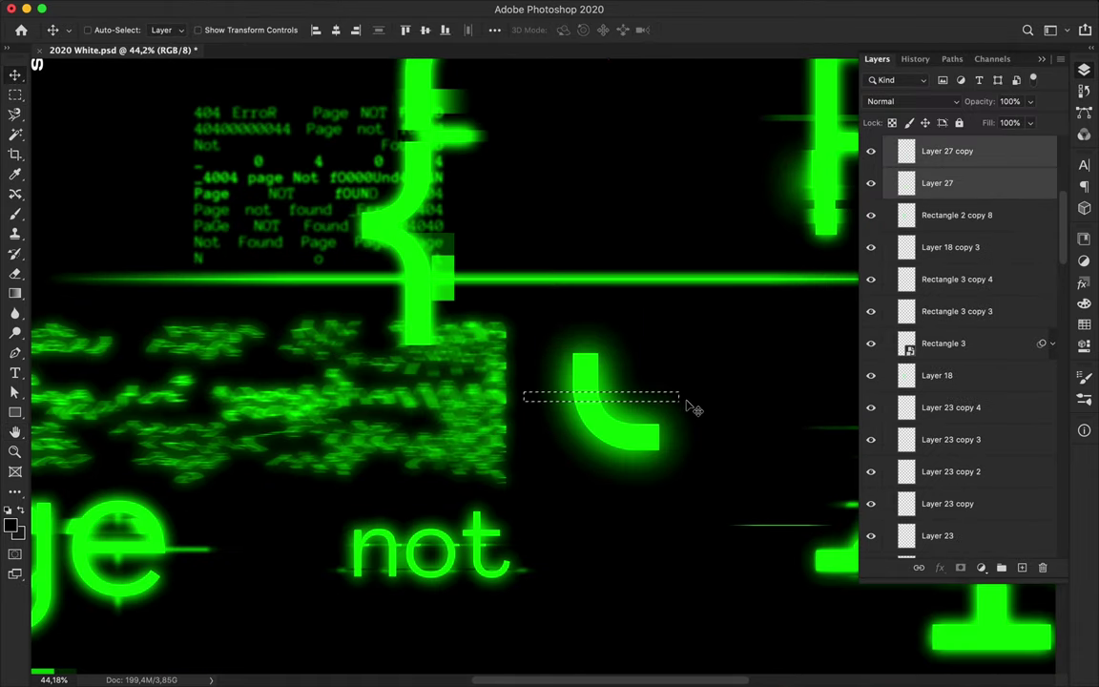
{"action": "key", "text": "m"}
{"action": "left_click_drag", "start_coordinate": [670, 376], "coordinate": [541, 378]}
{"action": "scroll", "coordinate": [1006, 185], "scroll_direction": "up", "scroll_amount": 1}
{"action": "left_click", "coordinate": [953, 215]}
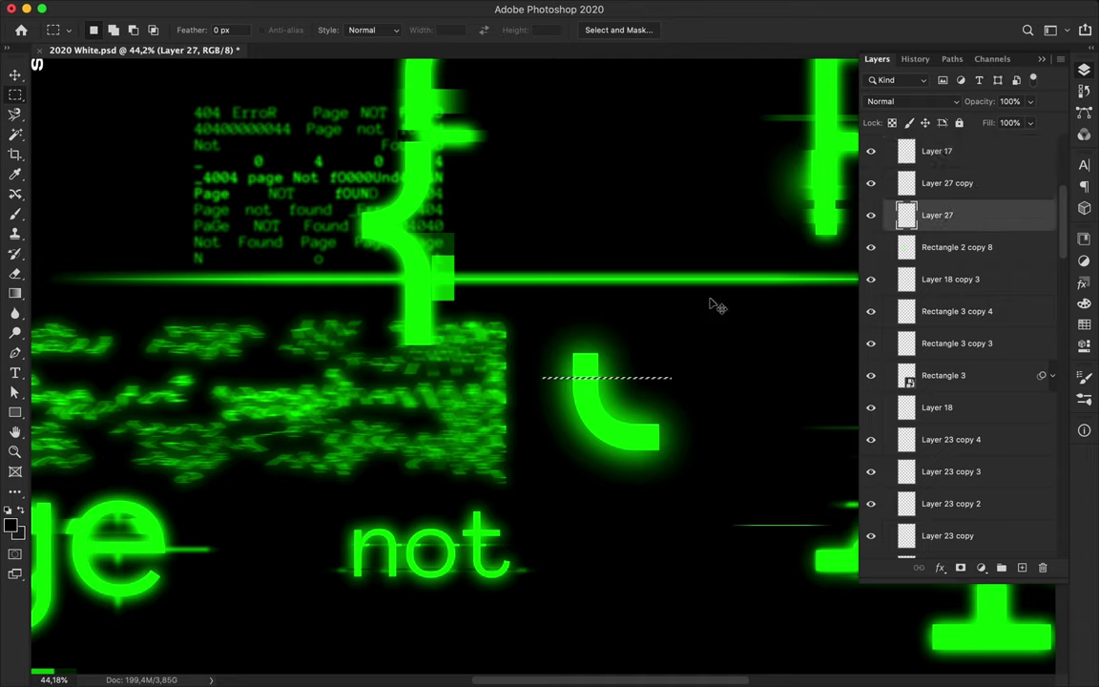
{"action": "key", "text": "ctrl+j"}
{"action": "key", "text": "v"}
- Motion-blur the brace strip, then duplicate the streak and place copies beside the brace
{"action": "left_click", "coordinate": [357, 9]}
{"action": "left_click", "coordinate": [633, 277]}
{"action": "key", "text": "Return"}
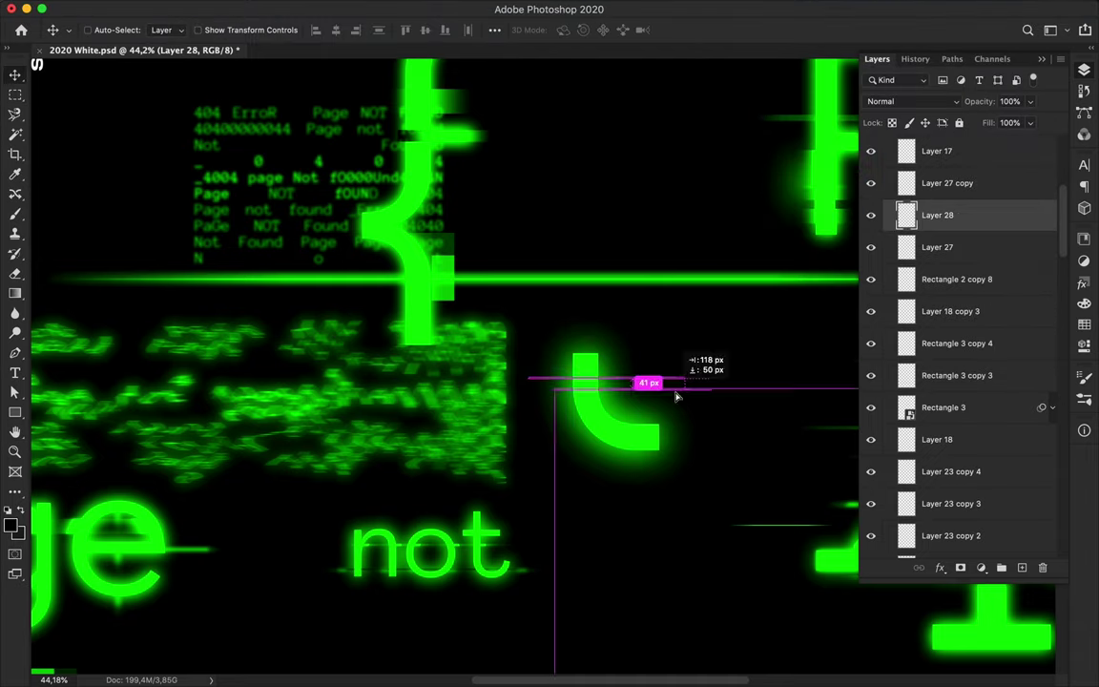
{"action": "key", "text": "ctrl+j"}
{"action": "scroll", "coordinate": [699, 568], "scroll_direction": "down", "scroll_amount": 2}
{"action": "left_click_drag", "start_coordinate": [700, 569], "coordinate": [475, 195]}
{"action": "key", "text": "ctrl+j"}
{"action": "scroll", "coordinate": [595, 258], "scroll_direction": "down", "scroll_amount": 2}
{"action": "scroll", "coordinate": [601, 260], "scroll_direction": "down", "scroll_amount": 1}
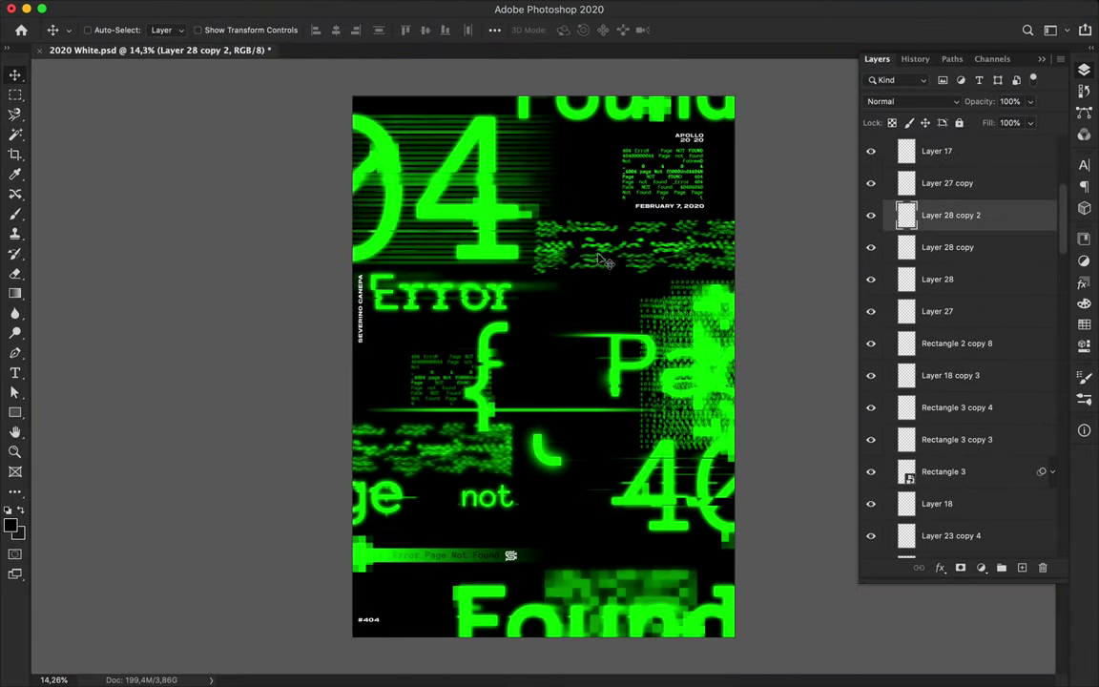
- Select all artwork layers and scale them up slightly with Free Transform
{"action": "key", "text": "ctrl+alt+a"}
{"action": "key", "text": "ctrl+t"}
{"action": "scroll", "coordinate": [429, 477], "scroll_direction": "down", "scroll_amount": 1}
{"action": "mouse_move", "coordinate": [216, 84]}
{"action": "left_mouse_down"}
{"action": "mouse_move", "coordinate": [239, 110]}
{"action": "mouse_move", "coordinate": [222, 88]}
{"action": "left_mouse_up"}
{"action": "key", "text": "Return"}
- Marquee an area around Found and brush green pixel blocks into it on a new layer
{"action": "key", "text": "m"}
{"action": "left_click_drag", "start_coordinate": [446, 626], "coordinate": [774, 544]}
{"action": "key", "text": "b"}
{"action": "left_click", "coordinate": [1021, 567]}
- Review the Types Blur 2, Layer 26 and Rectangle 1 layers in the Layers panel
{"action": "key", "text": "v"}
{"action": "key", "text": "w"}
{"action": "key", "text": "v"}
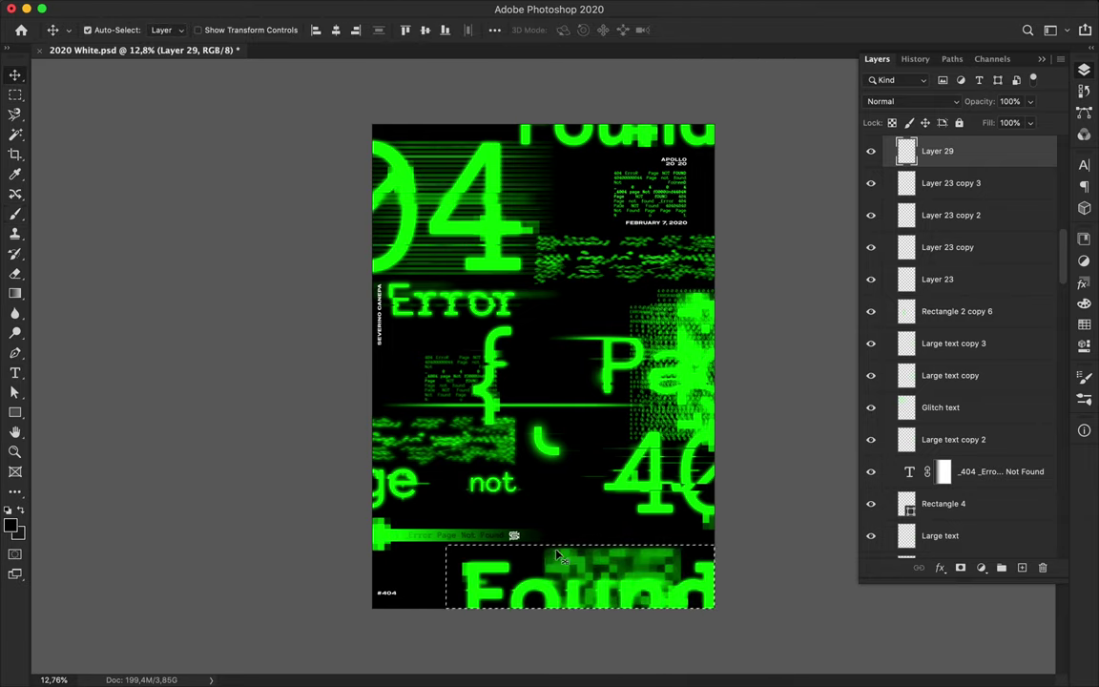
{"action": "left_click", "coordinate": [548, 599]}
{"action": "right_click", "coordinate": [878, 149]}
{"action": "left_click", "coordinate": [778, 159]}
{"action": "left_click", "coordinate": [959, 206]}
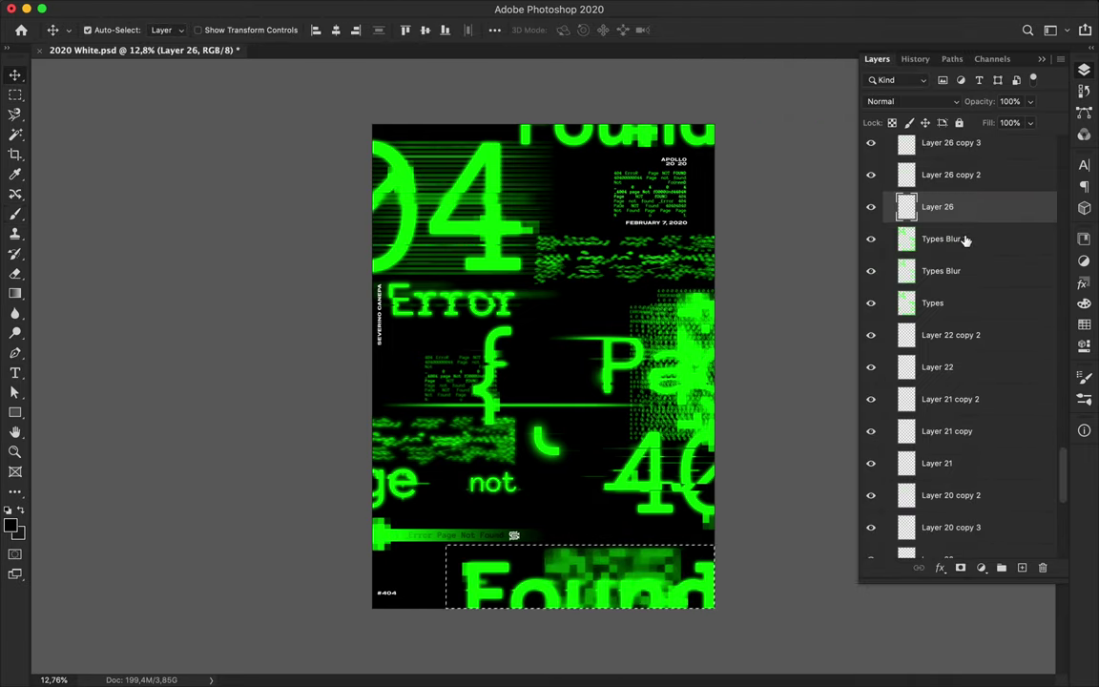
{"action": "left_click", "coordinate": [668, 522]}
- Deselect and save the finished 404 glitch poster
{"action": "key", "text": "ctrl+d"}
{"action": "key", "text": "m"}
{"action": "key", "text": "ctrl+s"}
{"action": "left_click", "coordinate": [770, 4]}
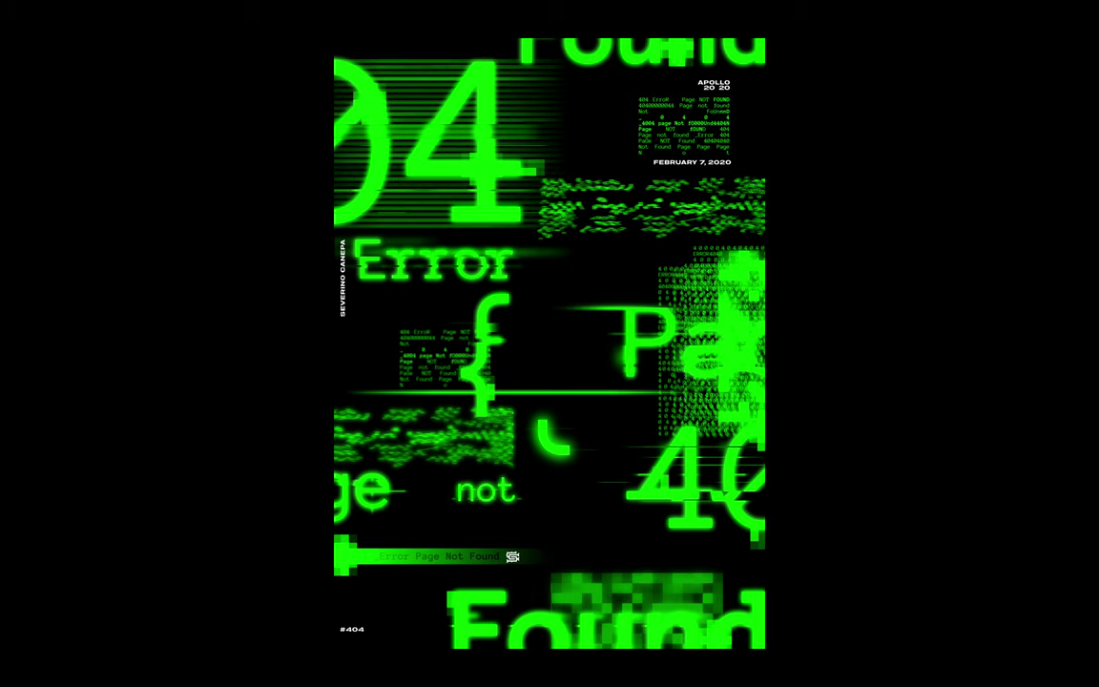